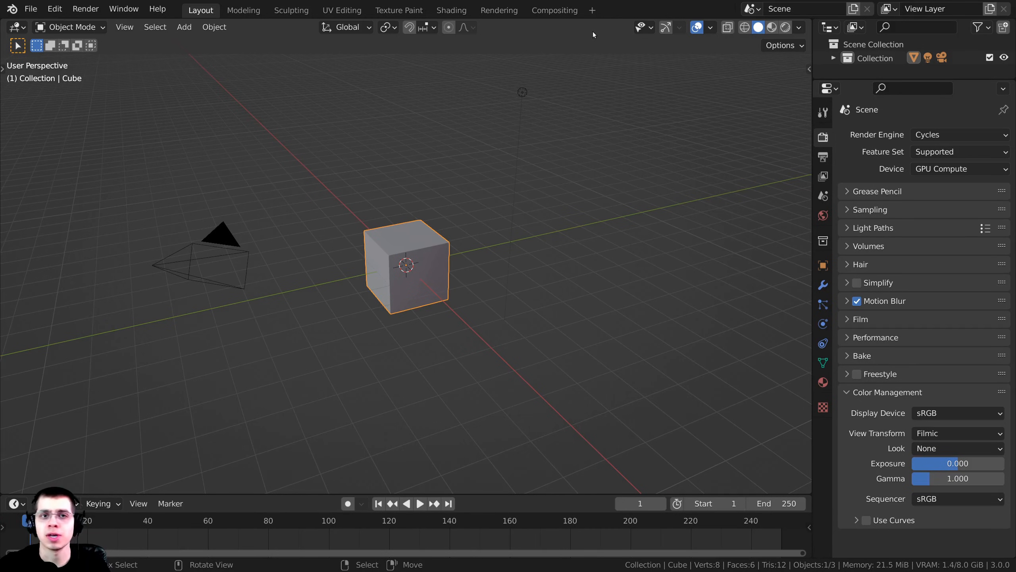
Step: Create a new file from the Video Editing template
{"action": "left_click", "coordinate": [29, 9]}
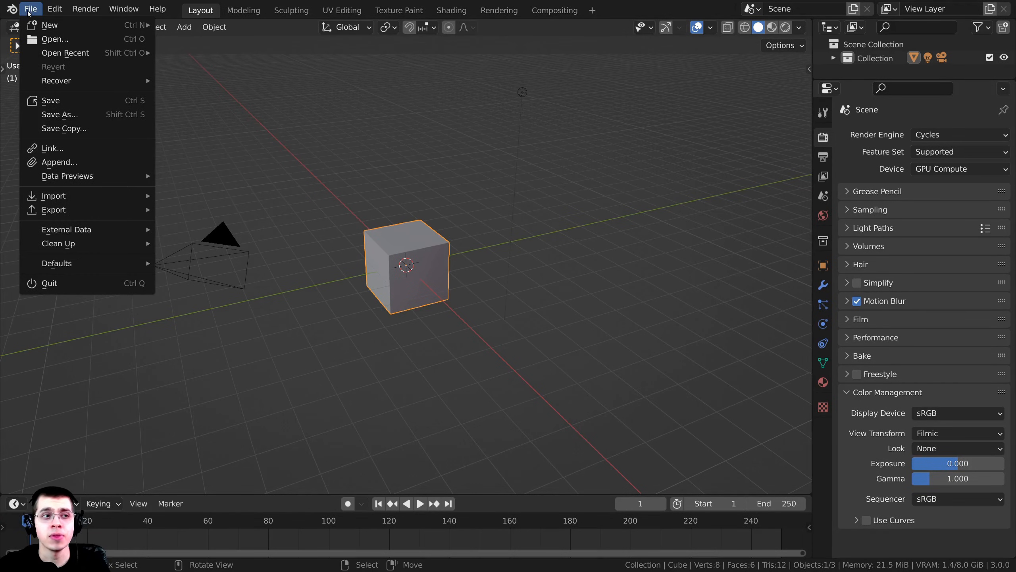
{"action": "mouse_move", "coordinate": [100, 25]}
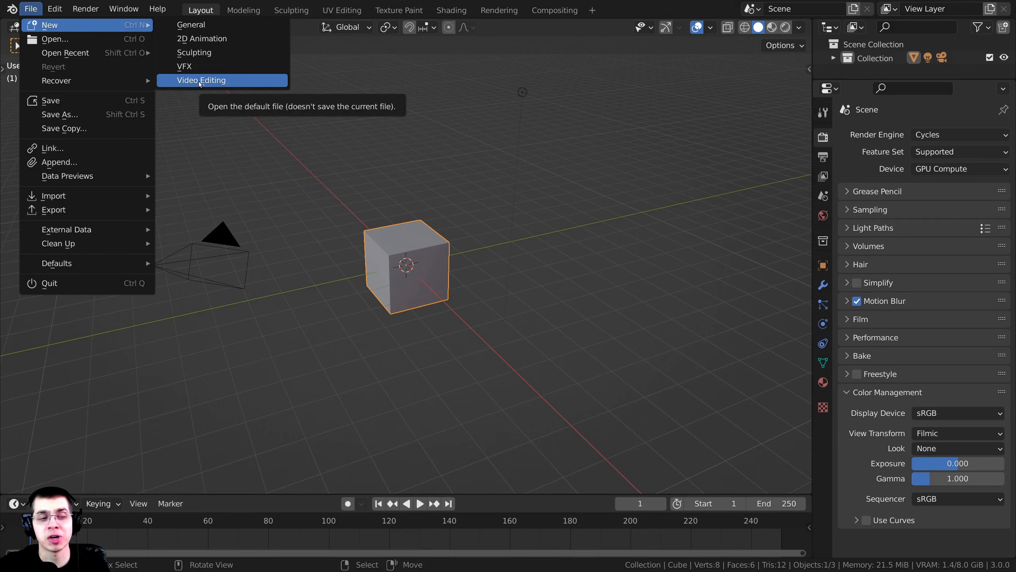
{"action": "left_click", "coordinate": [194, 81]}
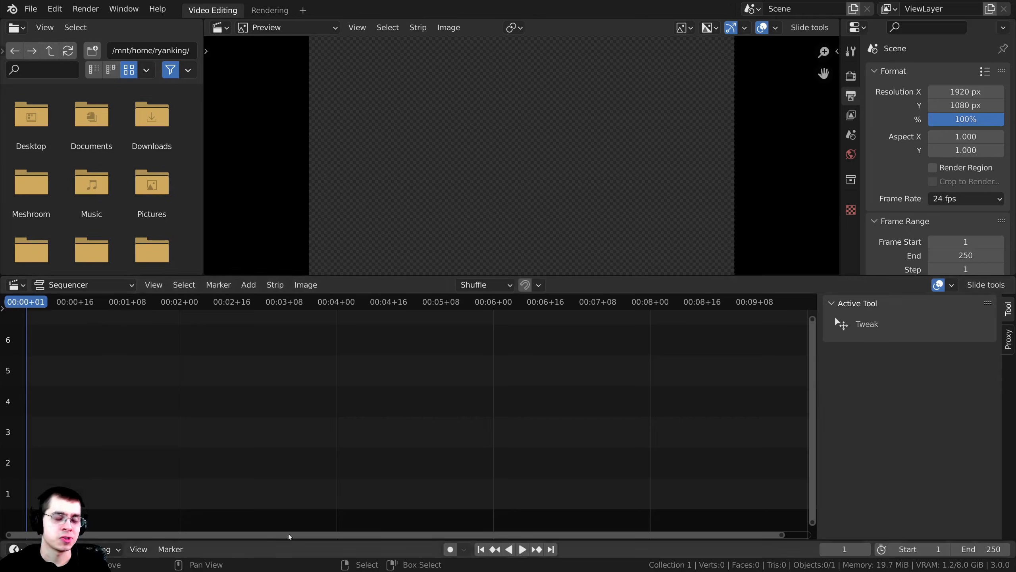
Step: Add Video.mp4 from the Tutorial Files folder as a movie strip with sound at frame 1, channel 1
{"action": "key", "text": "shift+a"}
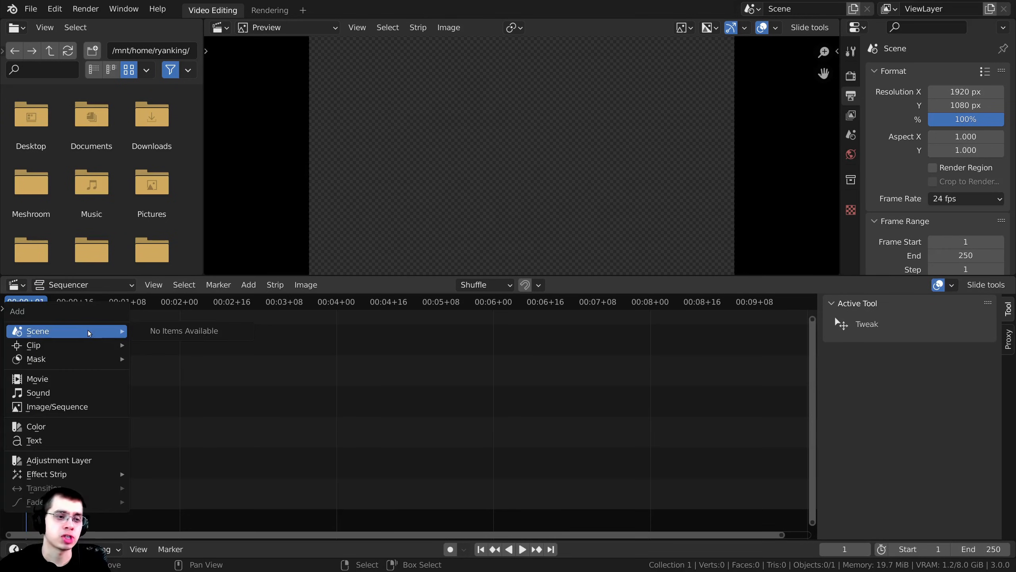
{"action": "left_click", "coordinate": [57, 385]}
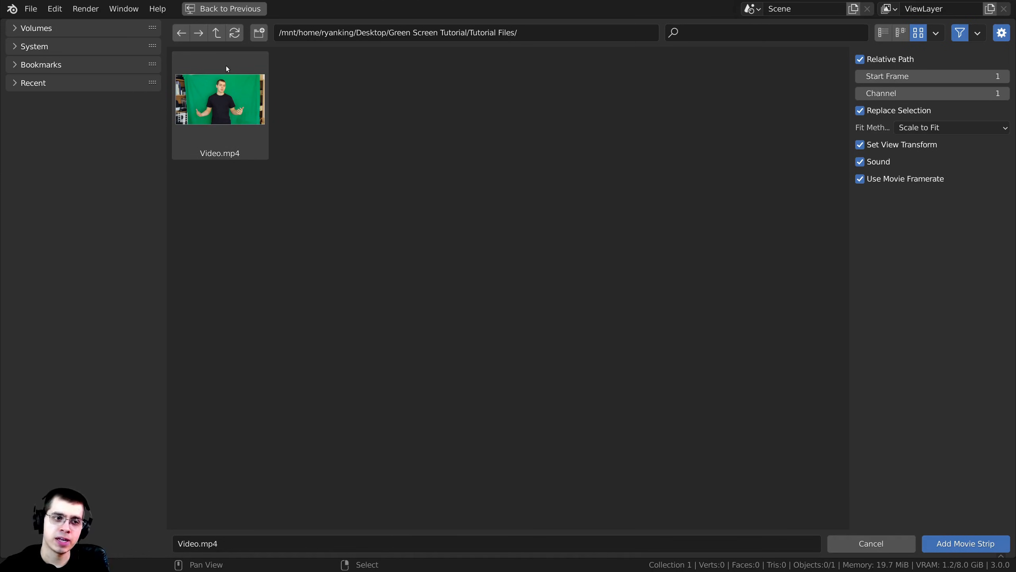
{"action": "left_click", "coordinate": [227, 96]}
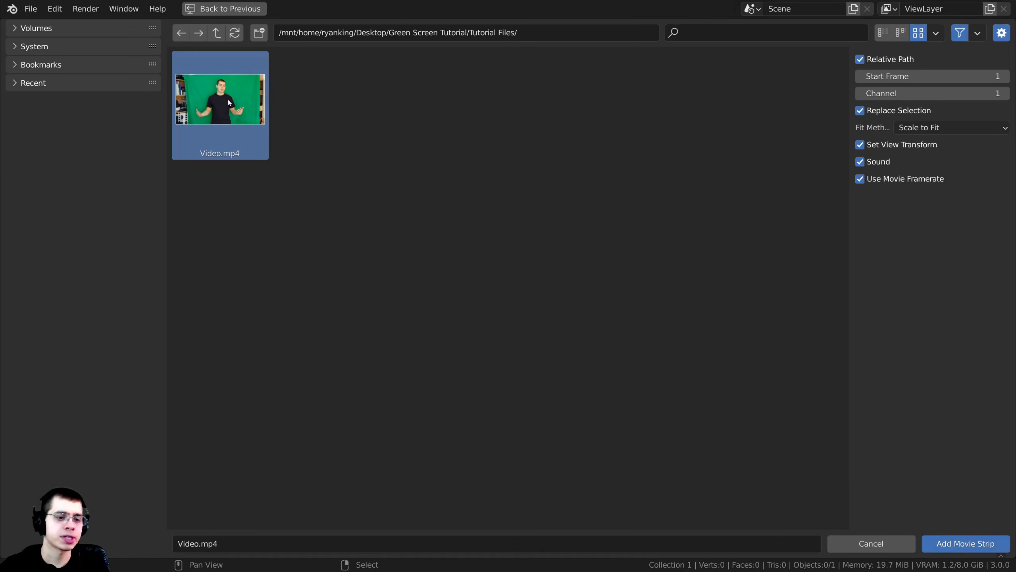
{"action": "left_click", "coordinate": [955, 543]}
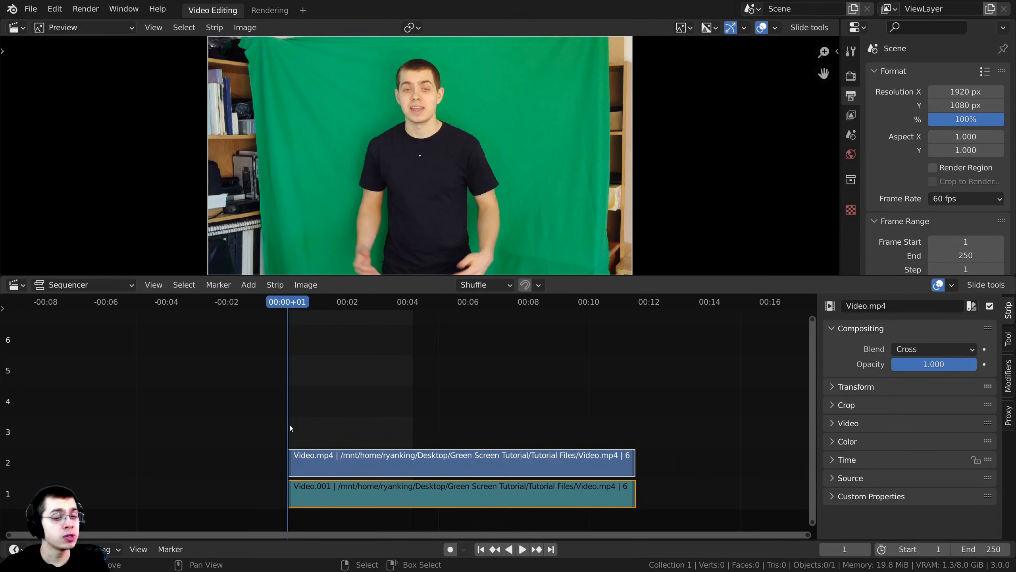
Step: Set the scene's end frame to 690 so the frame range matches the length of the video strip
{"action": "scroll", "coordinate": [382, 482], "scroll_direction": "up", "scroll_amount": 3}
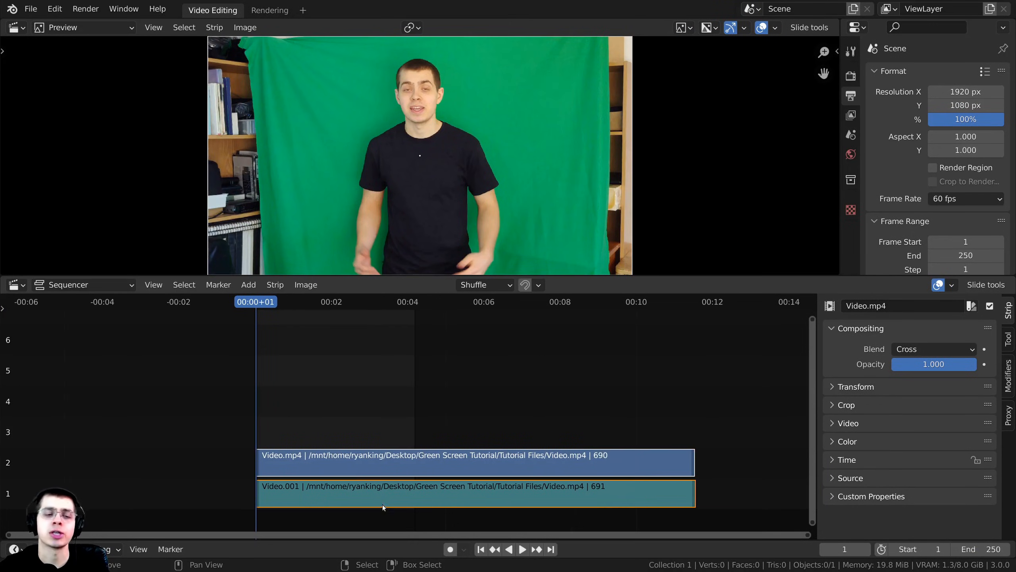
{"action": "middle_click_drag", "start_coordinate": [385, 481], "coordinate": [427, 460]}
{"action": "scroll", "coordinate": [418, 456], "scroll_direction": "up", "scroll_amount": 1}
{"action": "middle_click_drag", "start_coordinate": [528, 437], "coordinate": [493, 435]}
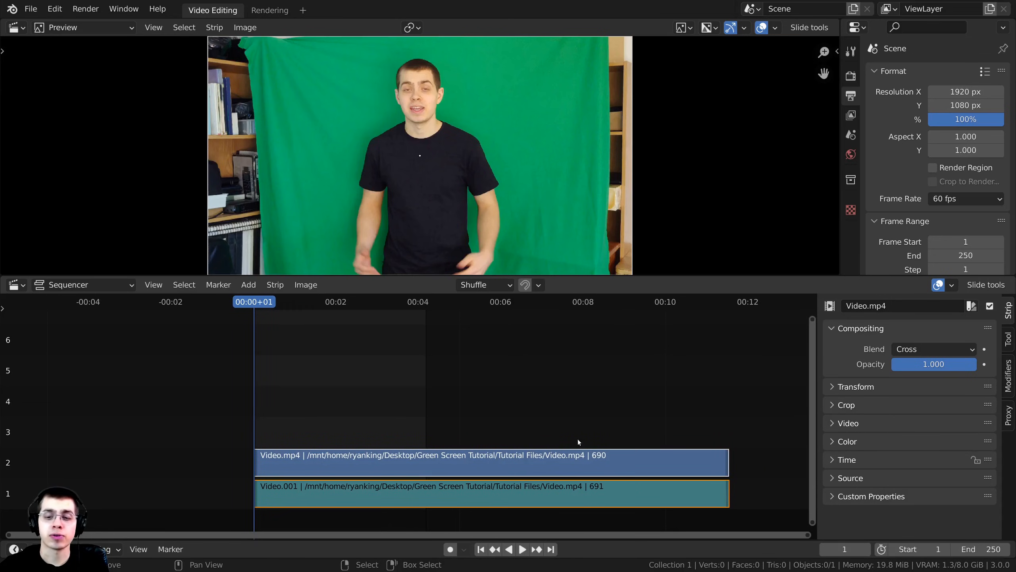
{"action": "middle_click_drag", "start_coordinate": [623, 408], "coordinate": [526, 399]}
{"action": "scroll", "coordinate": [525, 400], "scroll_direction": "up", "scroll_amount": 1}
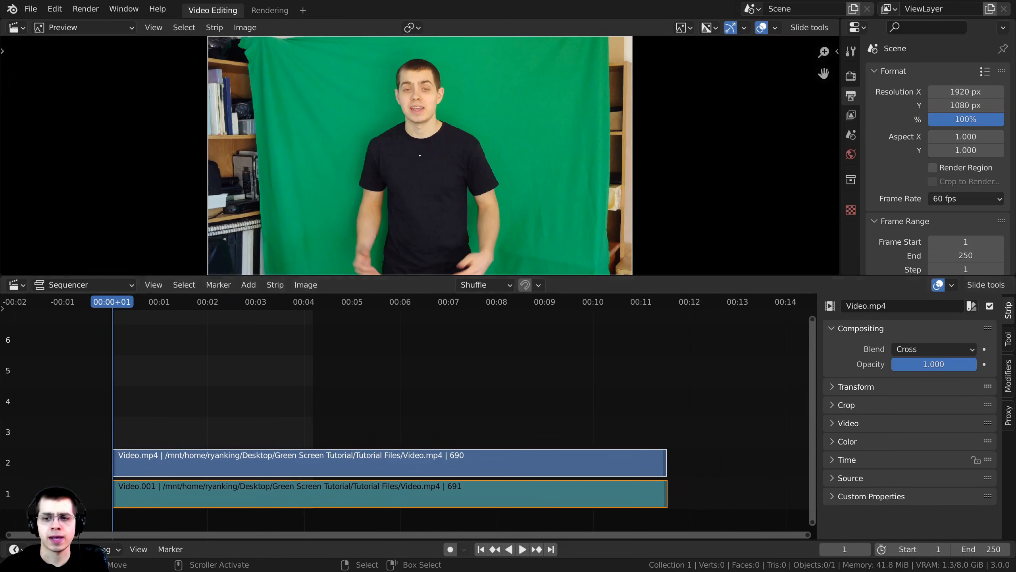
{"action": "left_click", "coordinate": [981, 549]}
{"action": "type", "text": "288"}
{"action": "key", "text": "Return"}
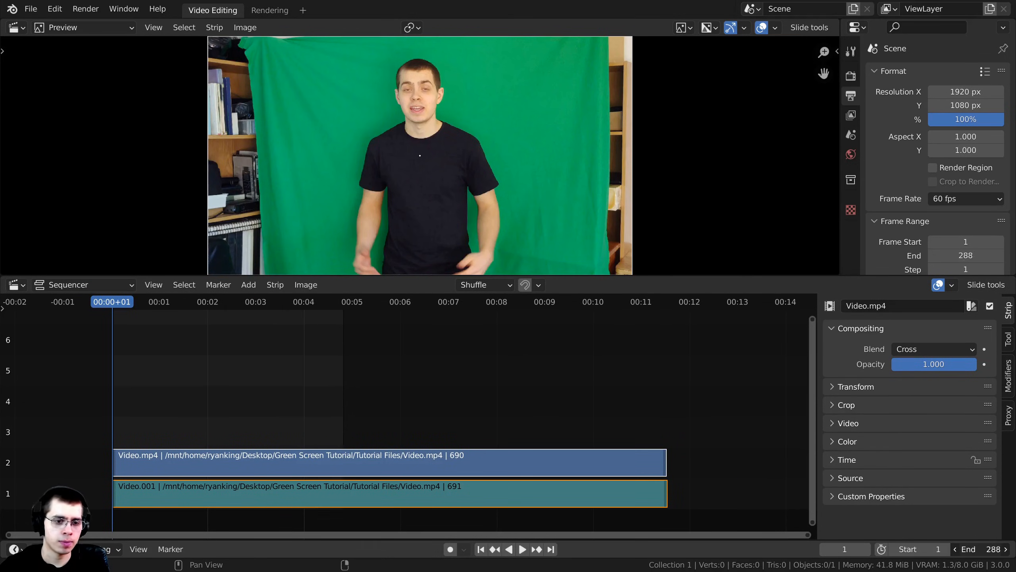
{"action": "left_click_drag", "start_coordinate": [980, 549], "coordinate": [1011, 549]}
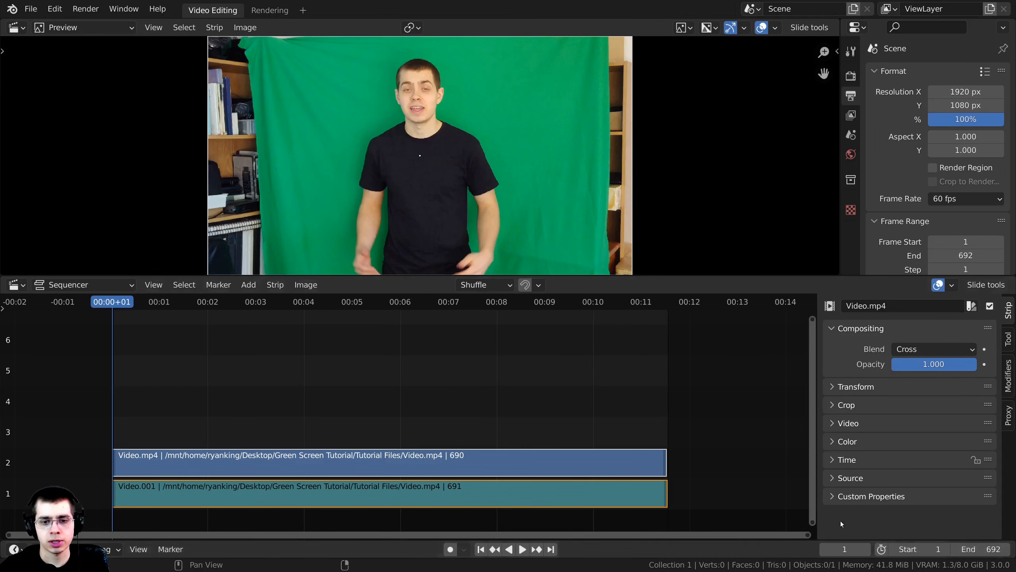
{"action": "middle_click_drag", "start_coordinate": [538, 433], "coordinate": [224, 426]}
{"action": "scroll", "coordinate": [224, 427], "scroll_direction": "up", "scroll_amount": 12}
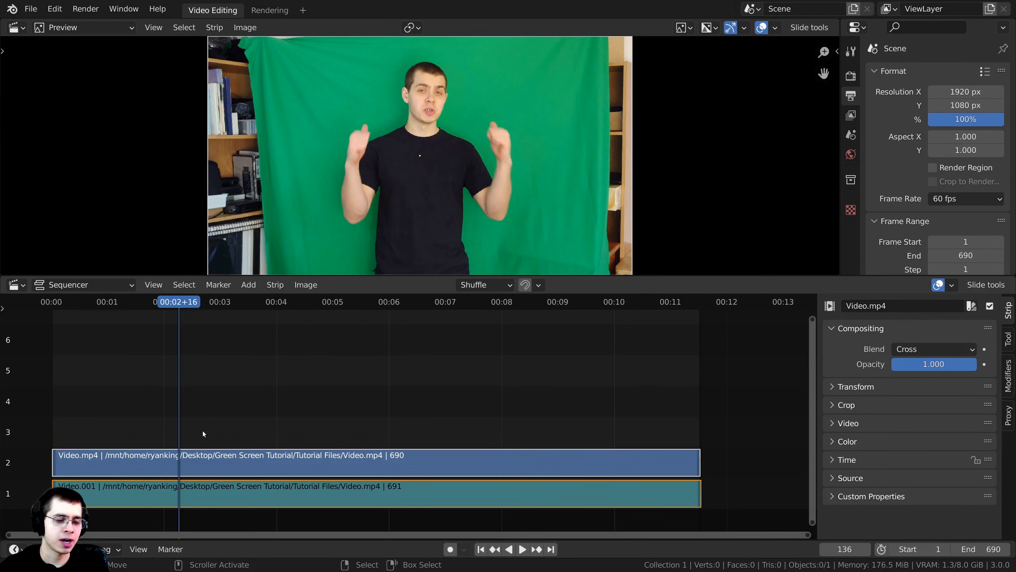
Step: Split the video and audio strips at frame 136 and again at frame 482
{"action": "middle_click_drag", "start_coordinate": [225, 421], "coordinate": [260, 405]}
{"action": "key", "text": "alt+a"}
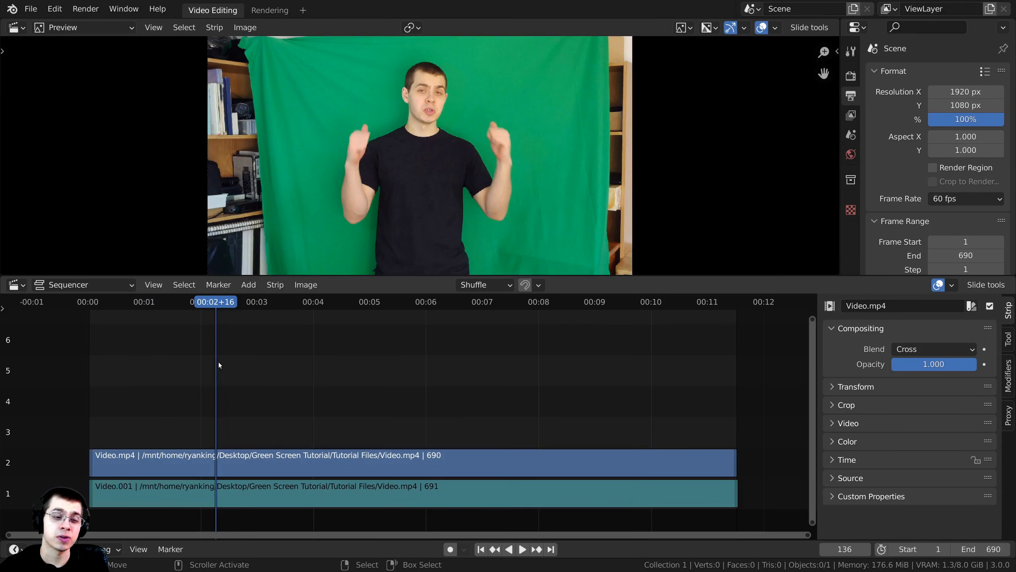
{"action": "key", "text": "a"}
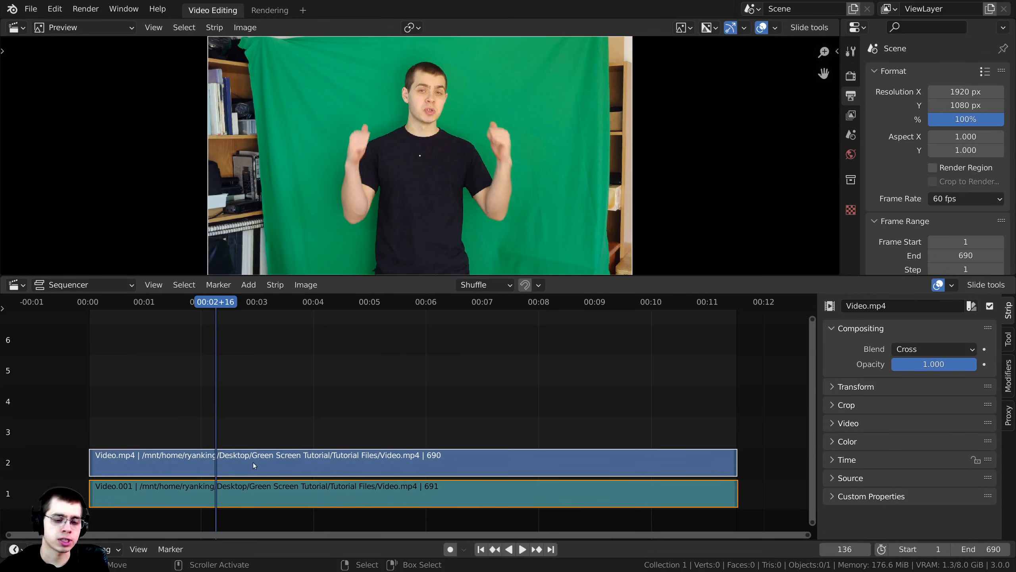
{"action": "key", "text": "k"}
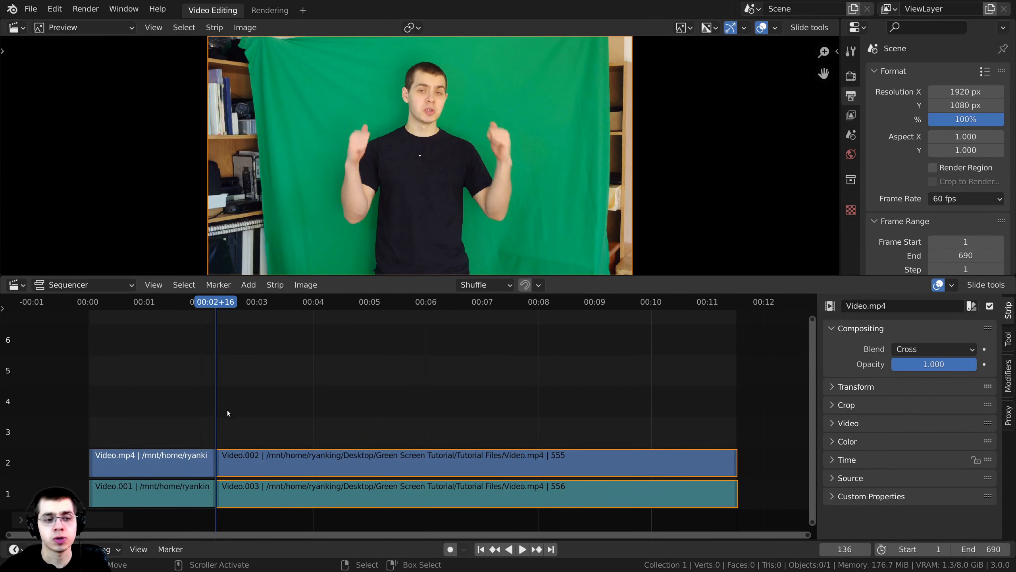
{"action": "left_click_drag", "start_coordinate": [232, 392], "coordinate": [540, 414]}
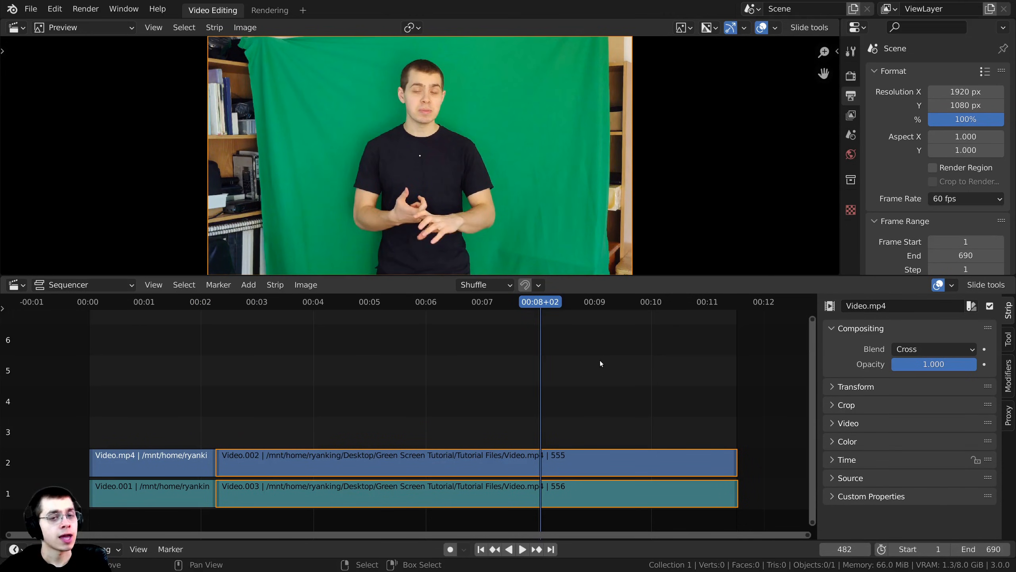
{"action": "key", "text": "k"}
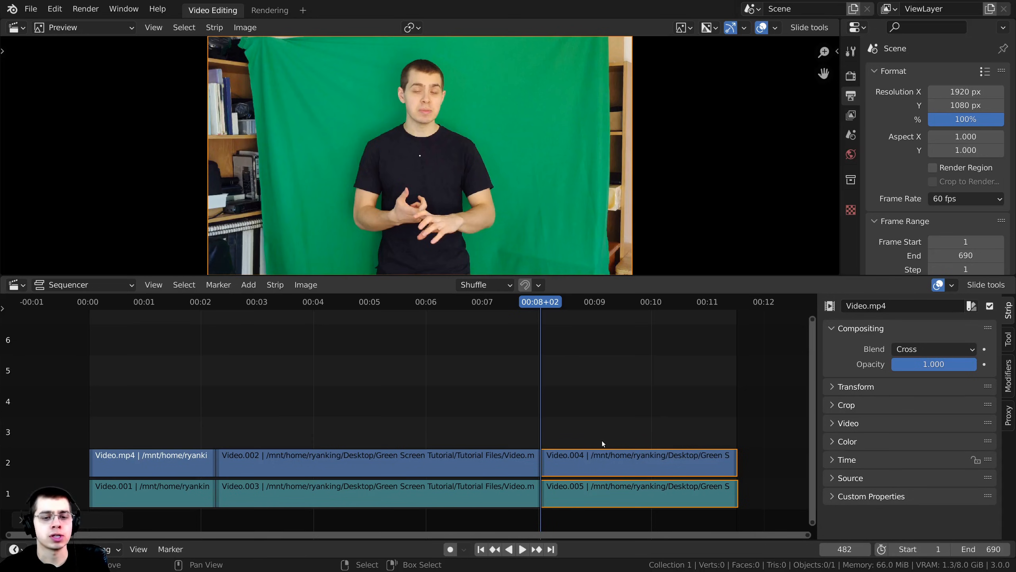
Step: Delete the outer video and audio pieces, after frame 482 and before frame 136, keeping the middle section
{"action": "key", "text": "x"}
{"action": "left_click", "coordinate": [159, 466]}
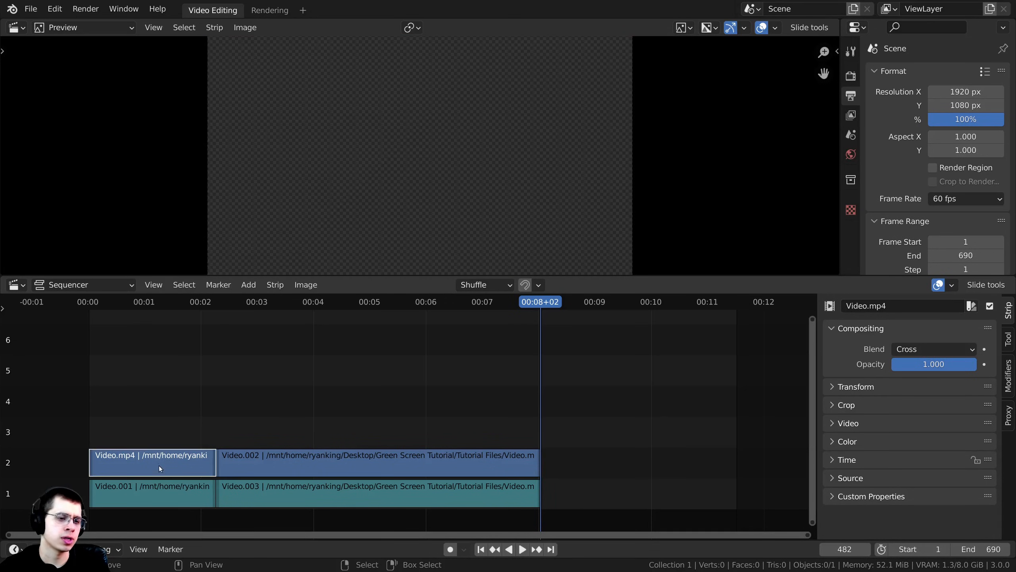
{"action": "left_click", "coordinate": [169, 487], "text": "shift"}
{"action": "key", "text": "x"}
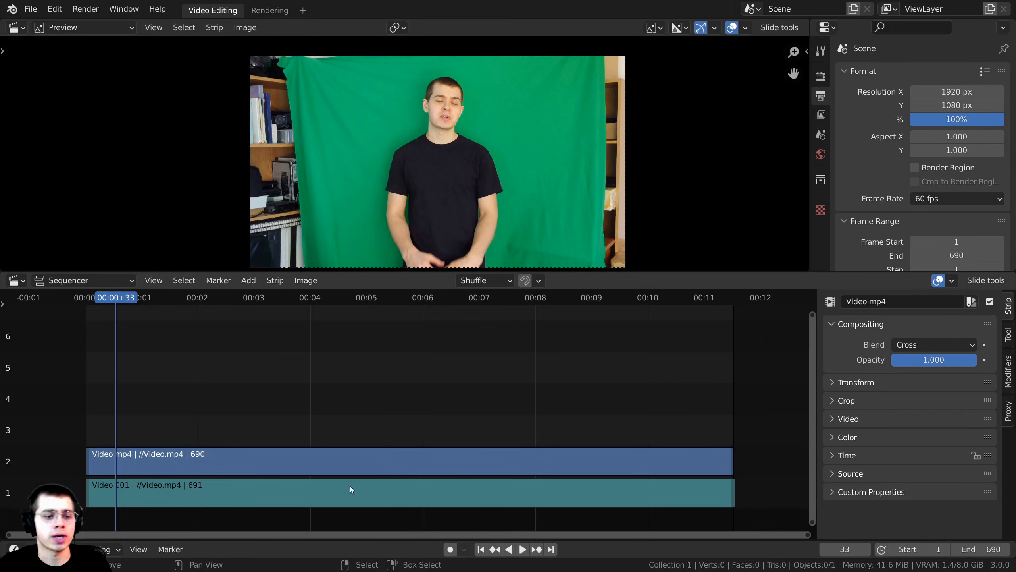
{"action": "left_click", "coordinate": [318, 461]}
{"action": "scroll", "coordinate": [921, 85], "scroll_direction": "down", "scroll_amount": 2}
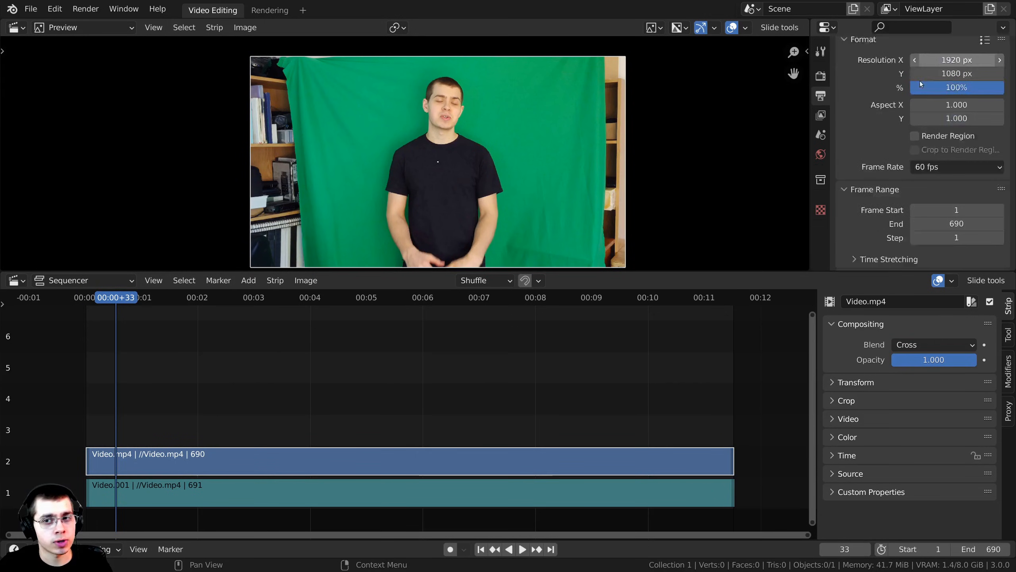
{"action": "scroll", "coordinate": [921, 84], "scroll_direction": "up", "scroll_amount": 2}
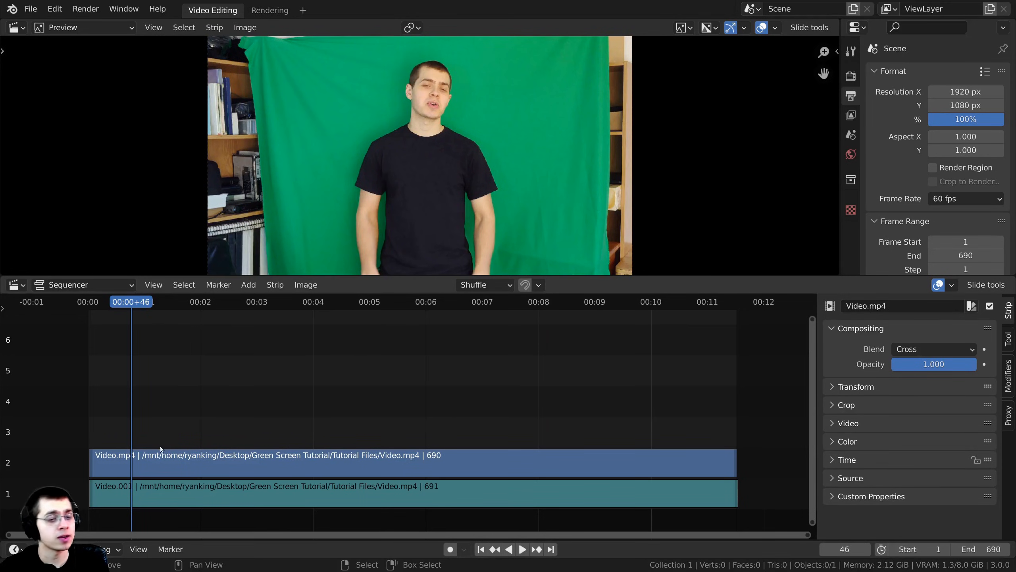
Step: Scrub the playhead back to frame 33 on the uncut footage
{"action": "left_click_drag", "start_coordinate": [160, 446], "coordinate": [119, 423]}
{"action": "scroll", "coordinate": [373, 216], "scroll_direction": "down", "scroll_amount": 1}
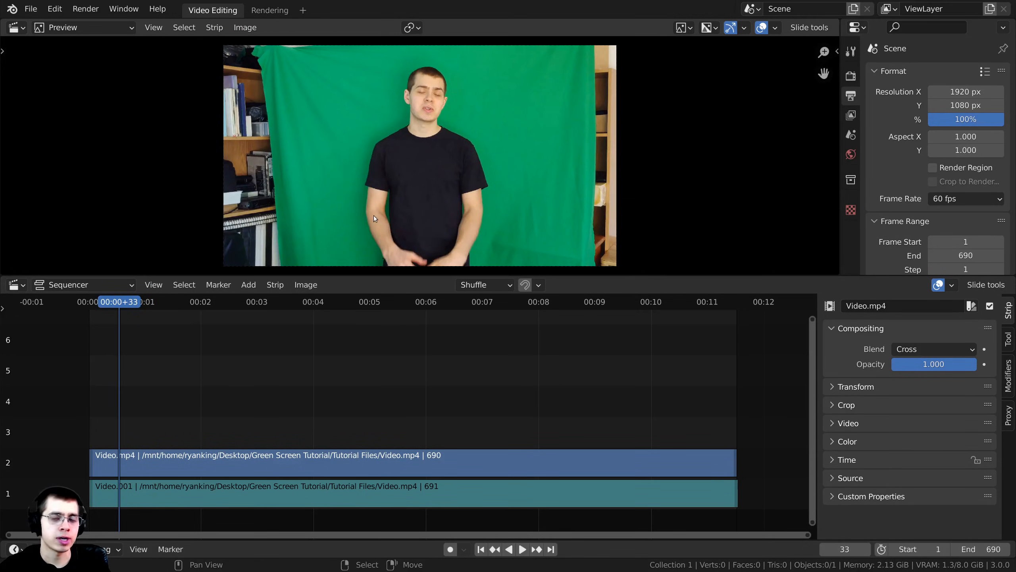
{"action": "middle_click_drag", "start_coordinate": [374, 216], "coordinate": [377, 220]}
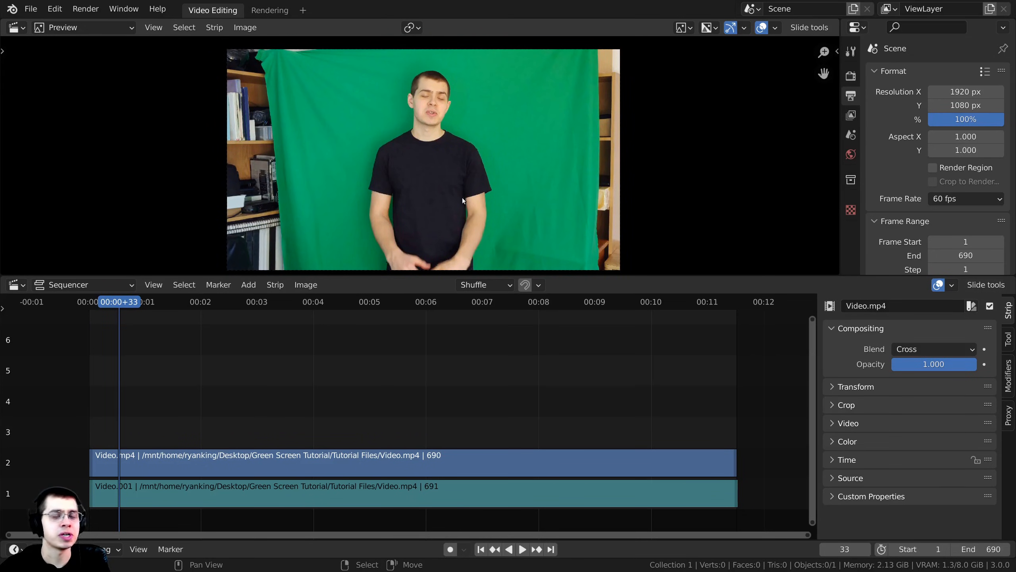
Step: Choose PNG as the output file format for the rendered frames
{"action": "scroll", "coordinate": [934, 111], "scroll_direction": "down", "scroll_amount": 3}
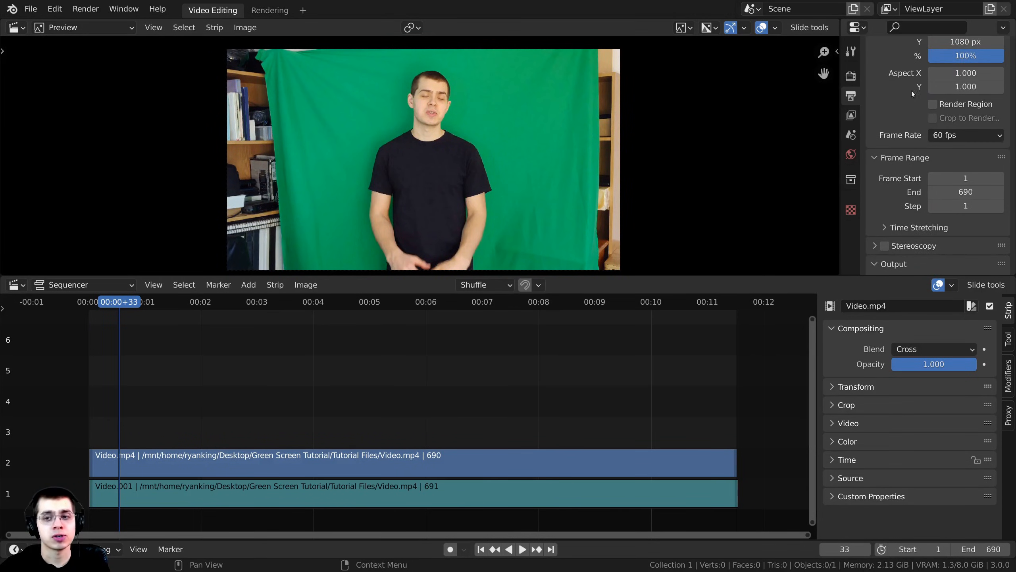
{"action": "scroll", "coordinate": [912, 93], "scroll_direction": "down", "scroll_amount": 6}
{"action": "left_click", "coordinate": [964, 192]}
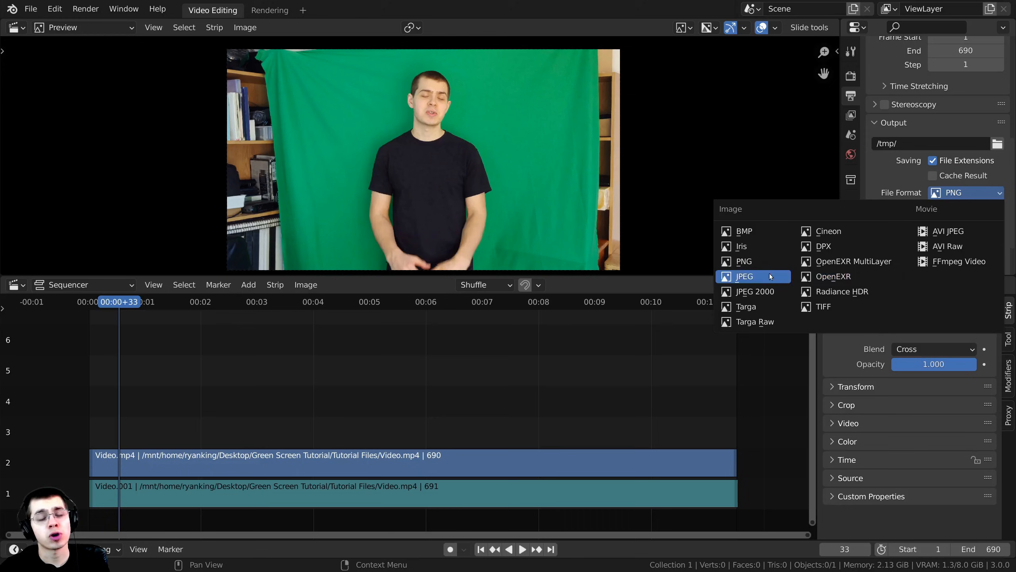
{"action": "left_click", "coordinate": [747, 261]}
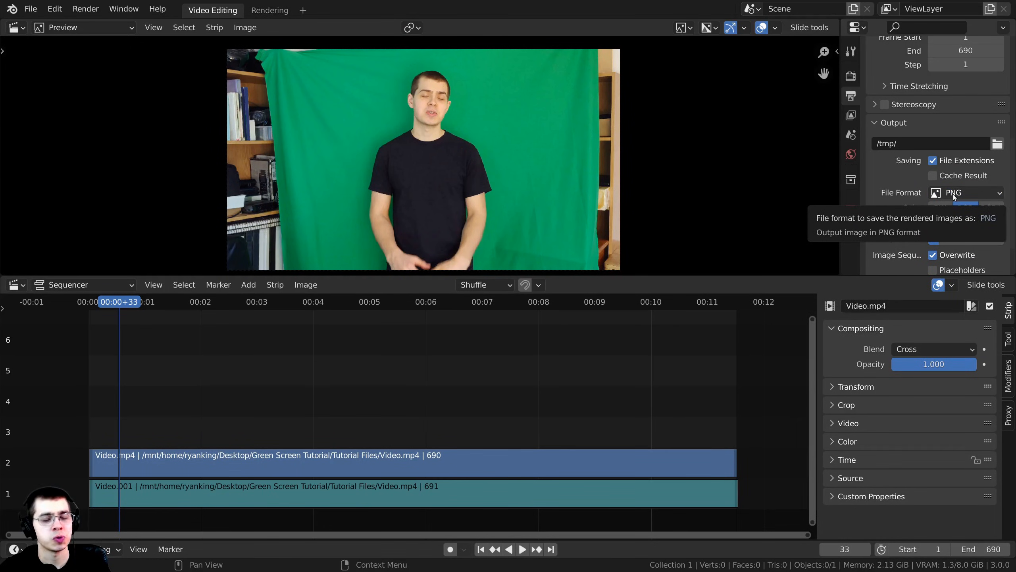
Step: Create a folder named Frames inside Tutorial Files and set it as the render output location
{"action": "left_click", "coordinate": [998, 142]}
{"action": "left_click", "coordinate": [258, 32]}
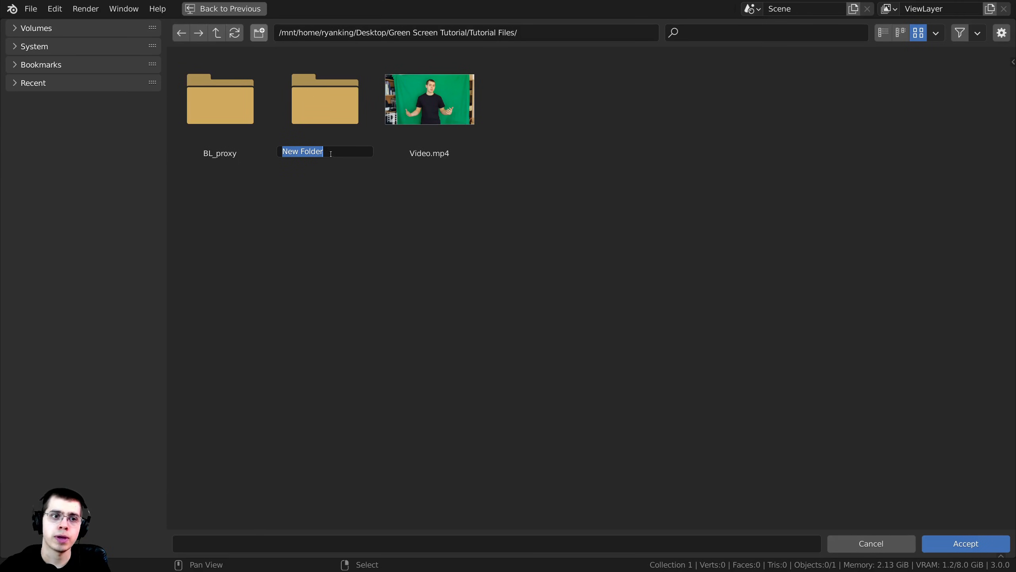
{"action": "type", "text": "Frame"}
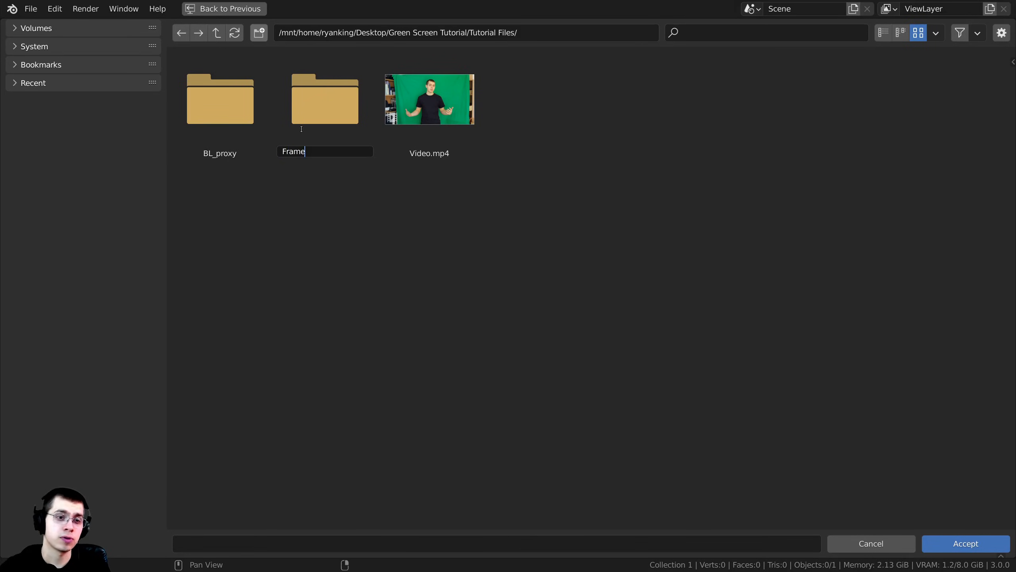
{"action": "type", "text": "s"}
{"action": "key", "text": "Return"}
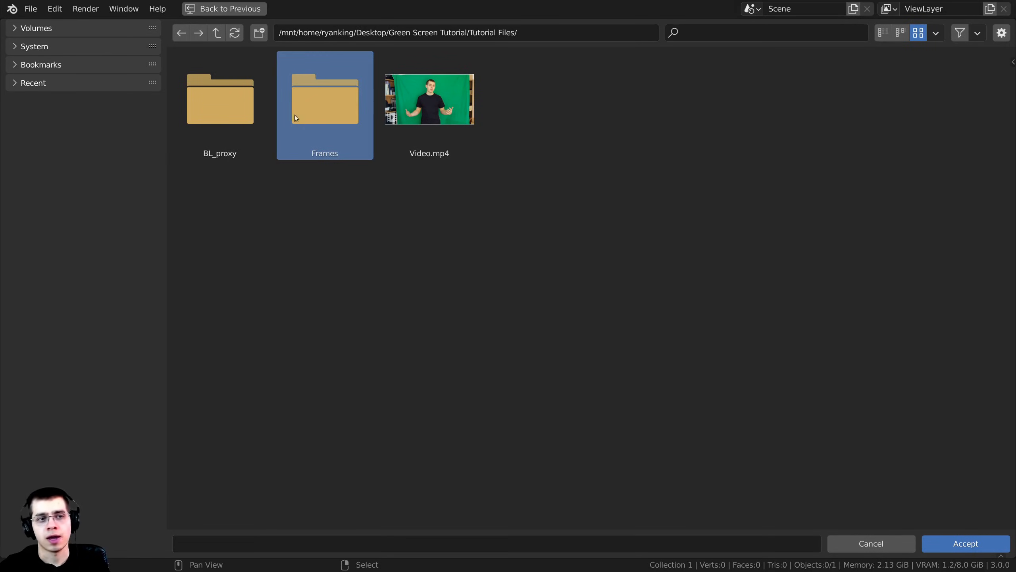
{"action": "double_click", "coordinate": [327, 126]}
{"action": "left_click", "coordinate": [963, 542]}
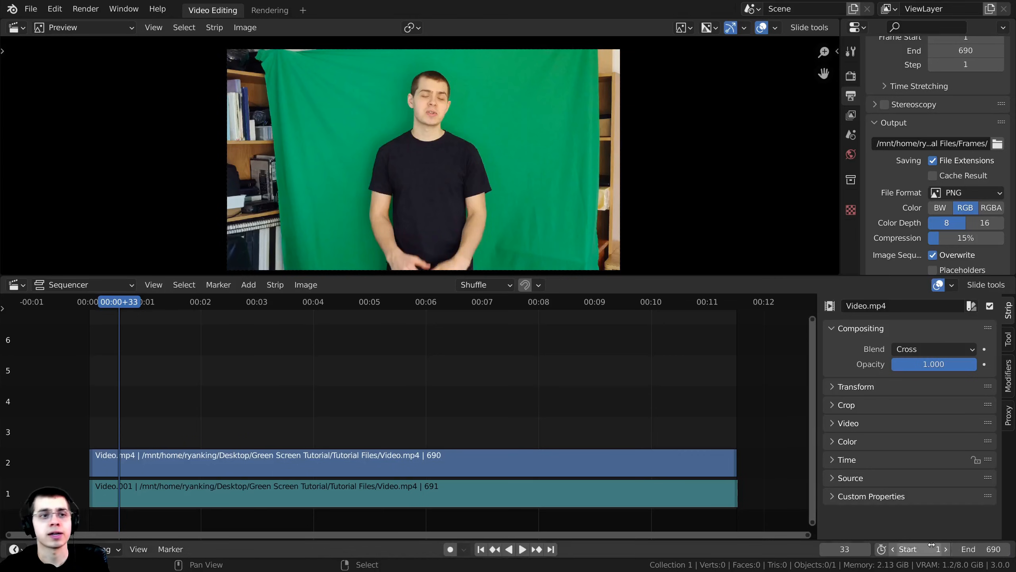
Step: Save the project as Video Editing.blend and render the full animation to the image sequence
{"action": "left_click", "coordinate": [31, 8]}
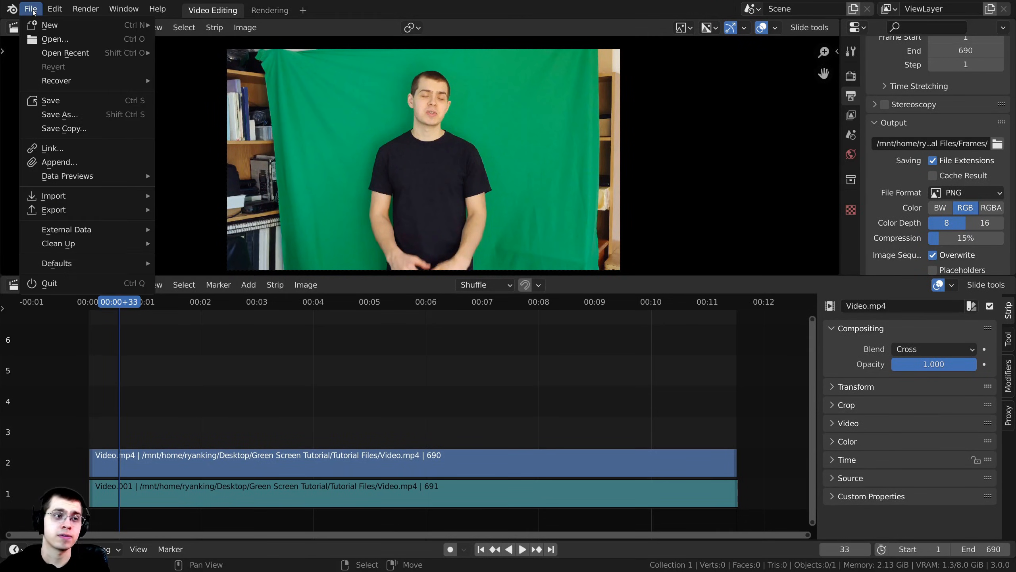
{"action": "left_click", "coordinate": [78, 114]}
{"action": "left_click", "coordinate": [970, 542]}
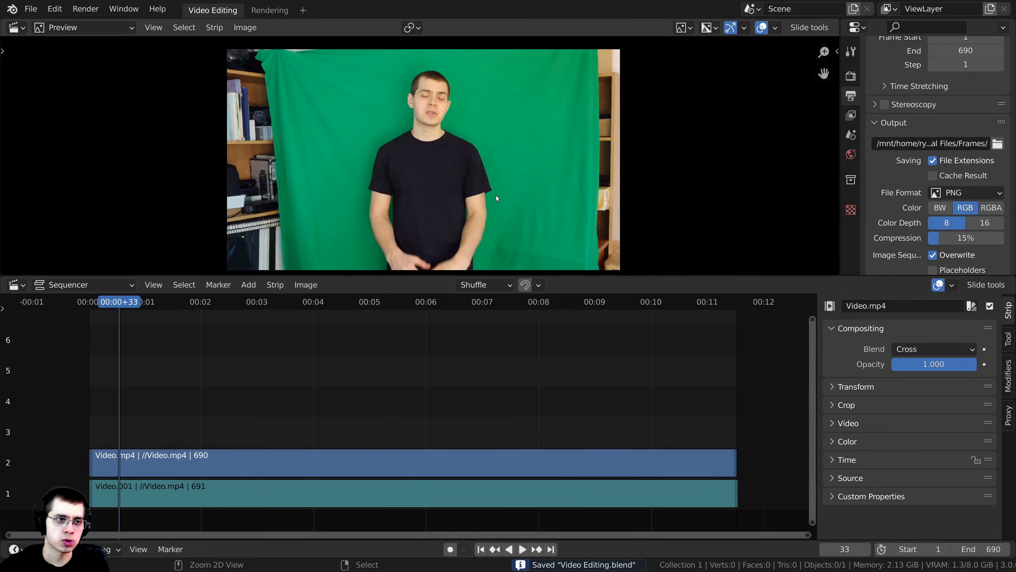
{"action": "left_click", "coordinate": [85, 9]}
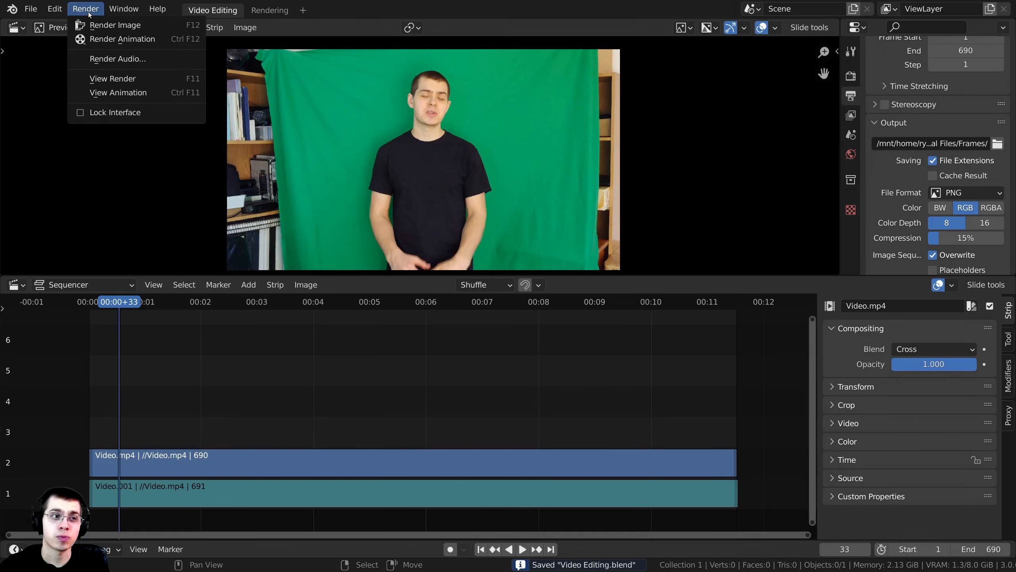
{"action": "left_click", "coordinate": [104, 40]}
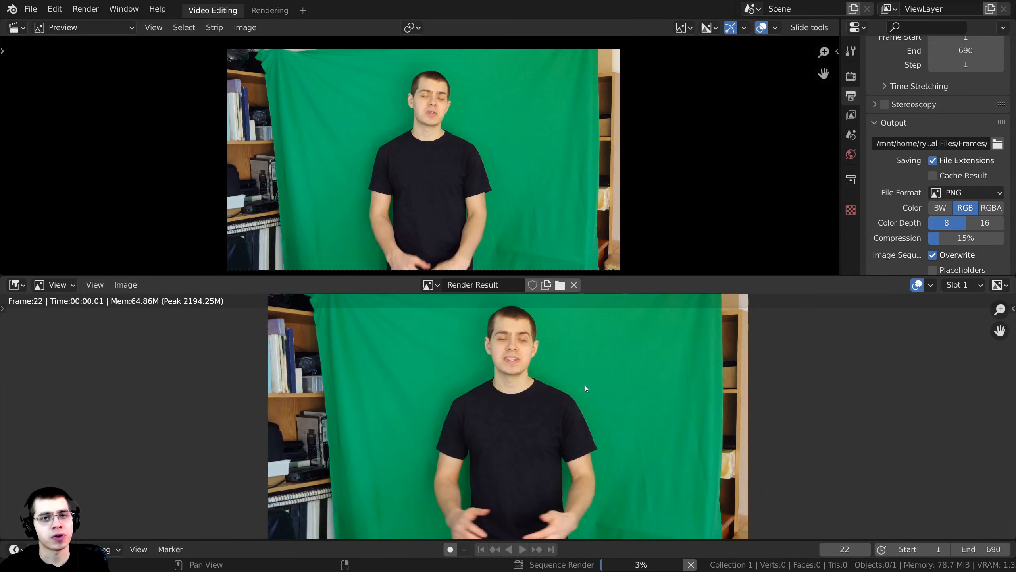
Step: Enable nodes in the Compositing workspace and space the Render Layers and Composite nodes farther apart
{"action": "scroll", "coordinate": [584, 385], "scroll_direction": "up", "scroll_amount": 1}
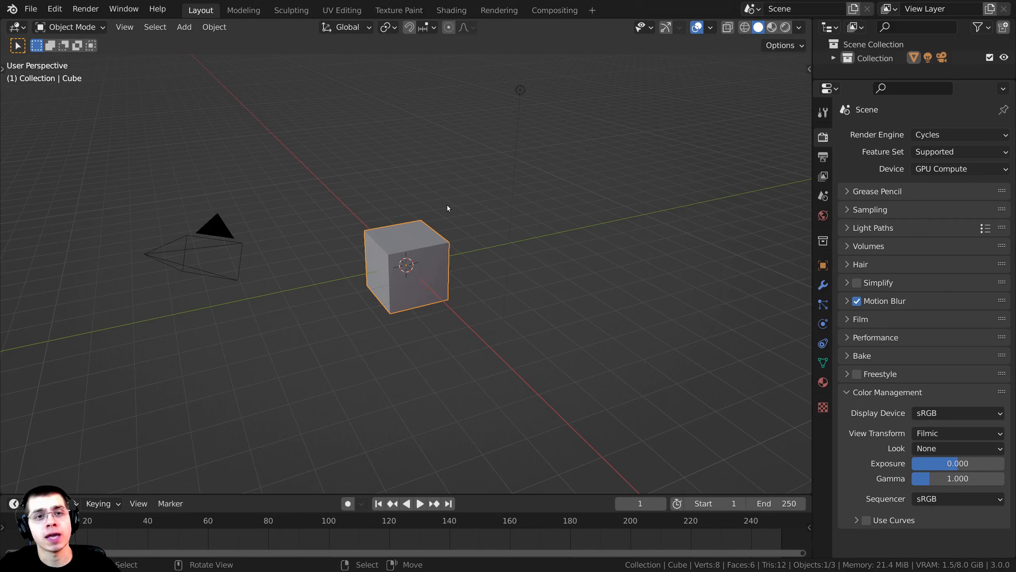
{"action": "left_click", "coordinate": [554, 10]}
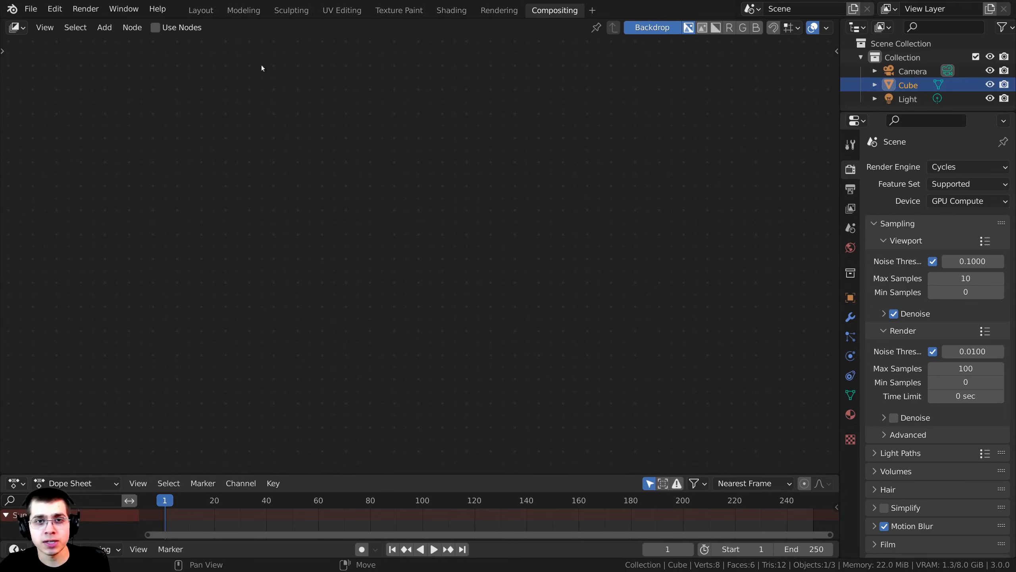
{"action": "left_click", "coordinate": [154, 30]}
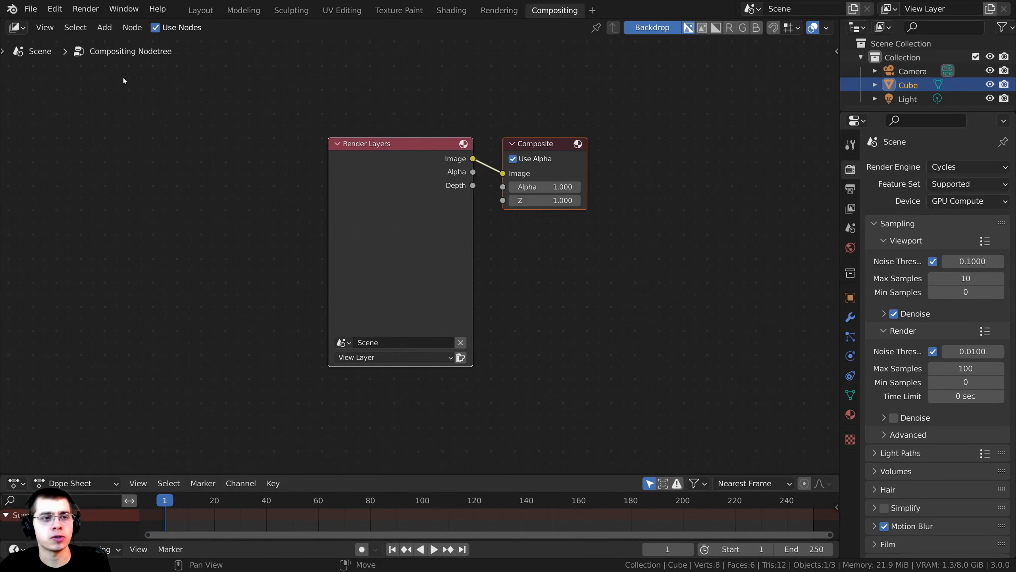
{"action": "left_click", "coordinate": [420, 221]}
{"action": "left_click_drag", "start_coordinate": [408, 176], "coordinate": [297, 171]}
{"action": "left_click_drag", "start_coordinate": [552, 149], "coordinate": [629, 160]}
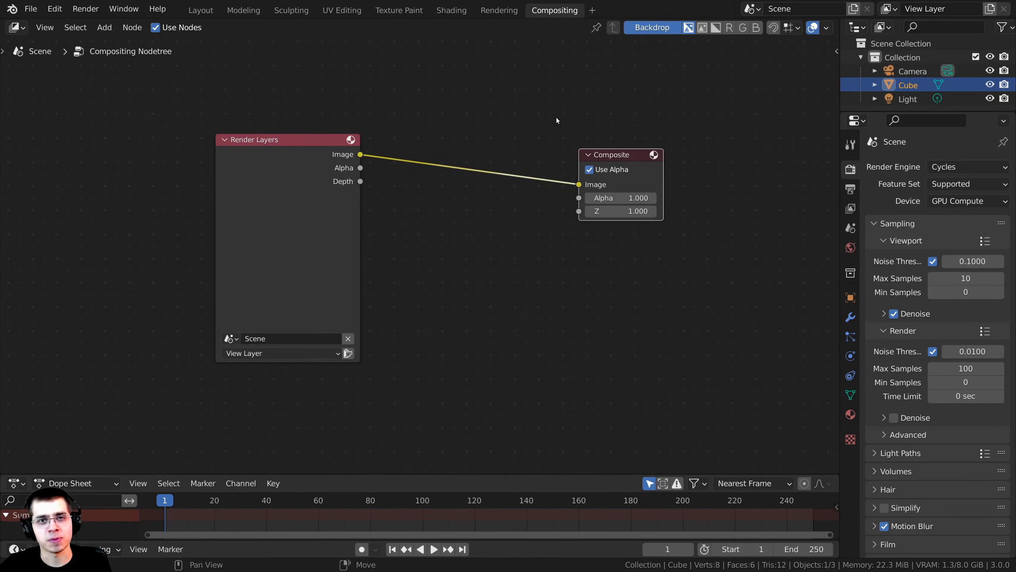
Step: Delete the Render Layers node from the compositing node tree
{"action": "middle_click_drag", "start_coordinate": [559, 121], "coordinate": [560, 122]}
{"action": "left_click", "coordinate": [296, 171]}
{"action": "middle_click_drag", "start_coordinate": [285, 193], "coordinate": [311, 196]}
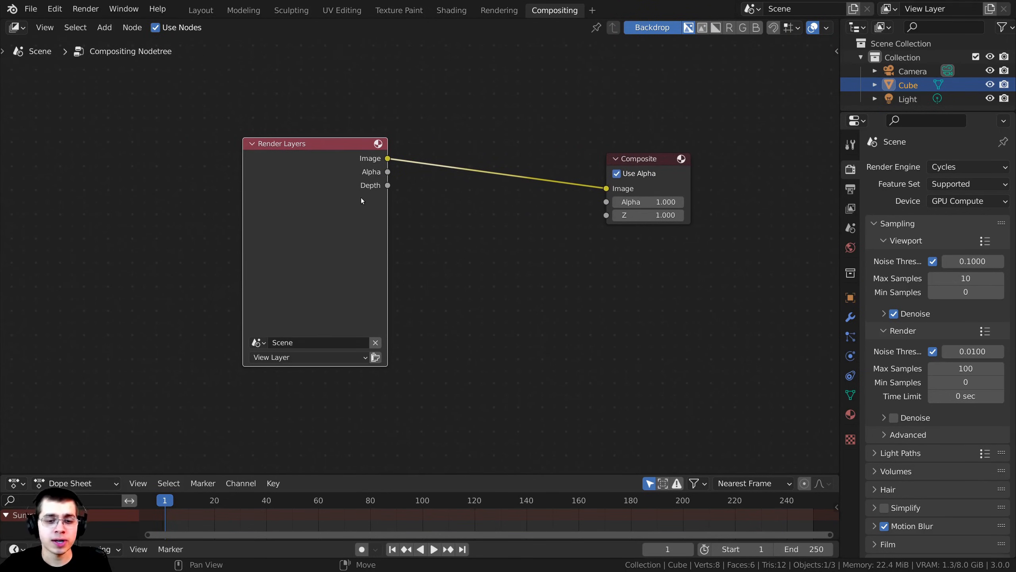
{"action": "key", "text": "x"}
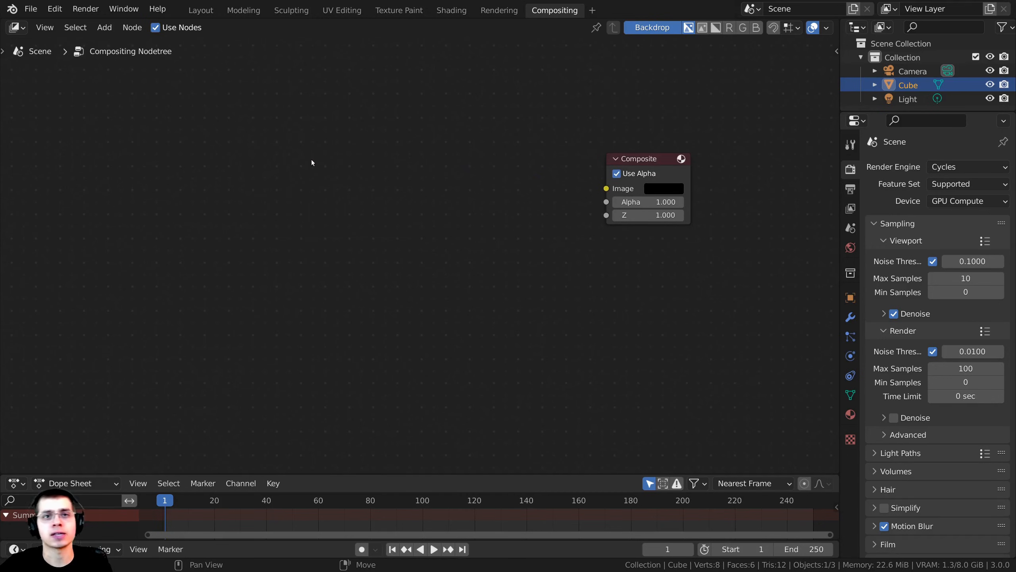
Step: Add an Image node on the input side of the Composite node and widen it slightly
{"action": "middle_click_drag", "start_coordinate": [337, 175], "coordinate": [366, 184]}
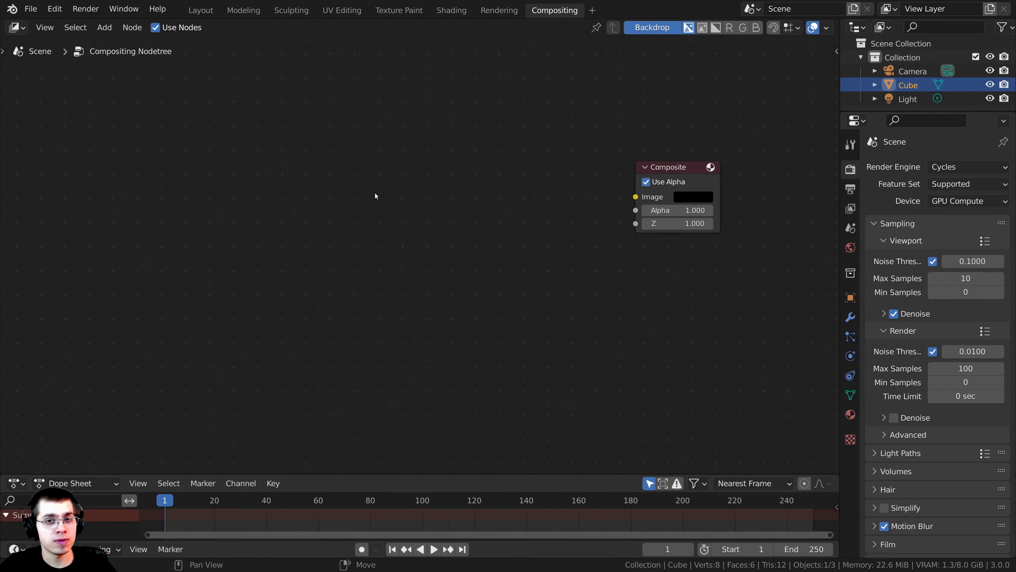
{"action": "middle_click_drag", "start_coordinate": [429, 183], "coordinate": [455, 176]}
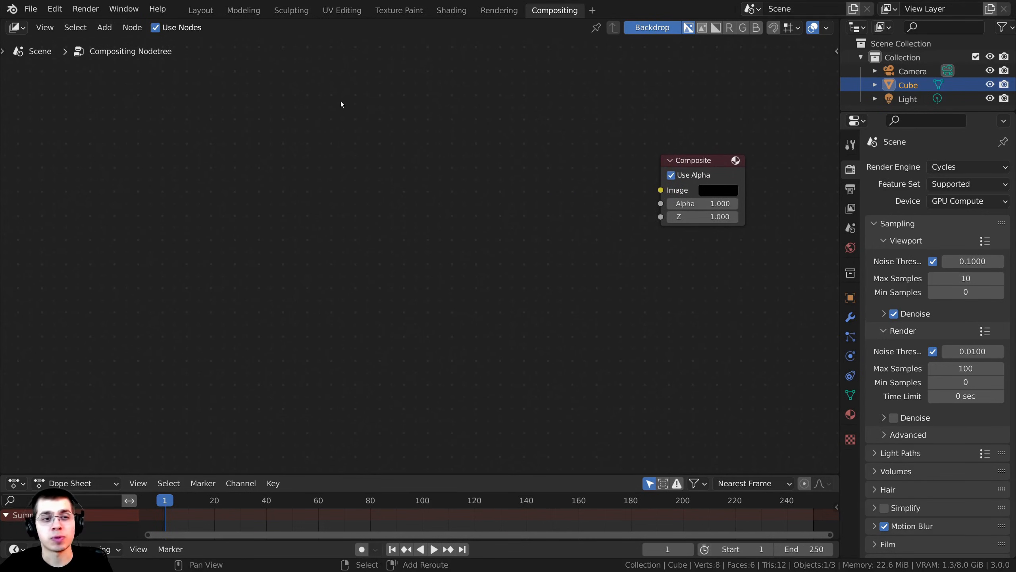
{"action": "key", "text": "shift+a"}
{"action": "left_click", "coordinate": [321, 100]}
{"action": "type", "text": "im"}
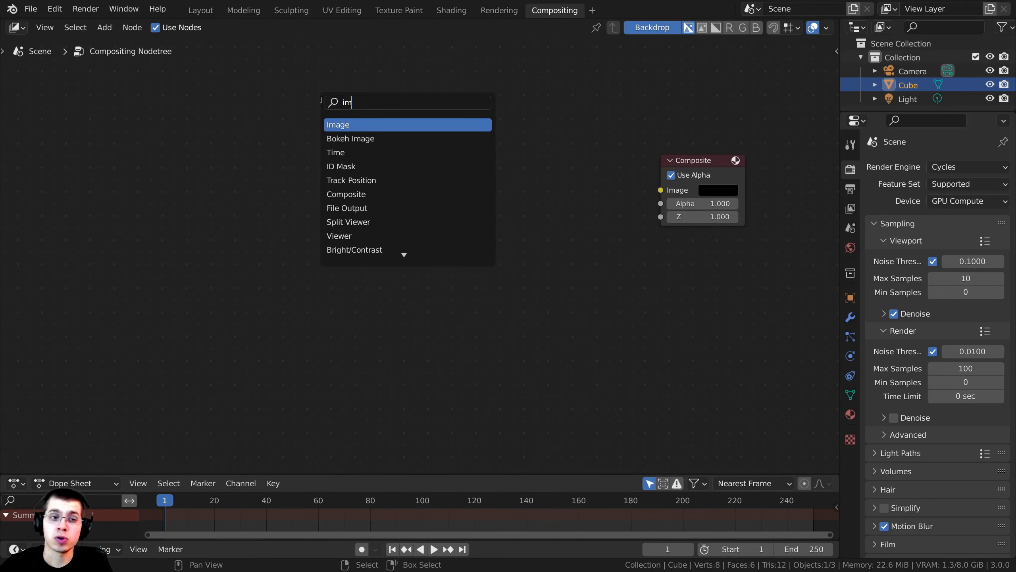
{"action": "key", "text": "Return"}
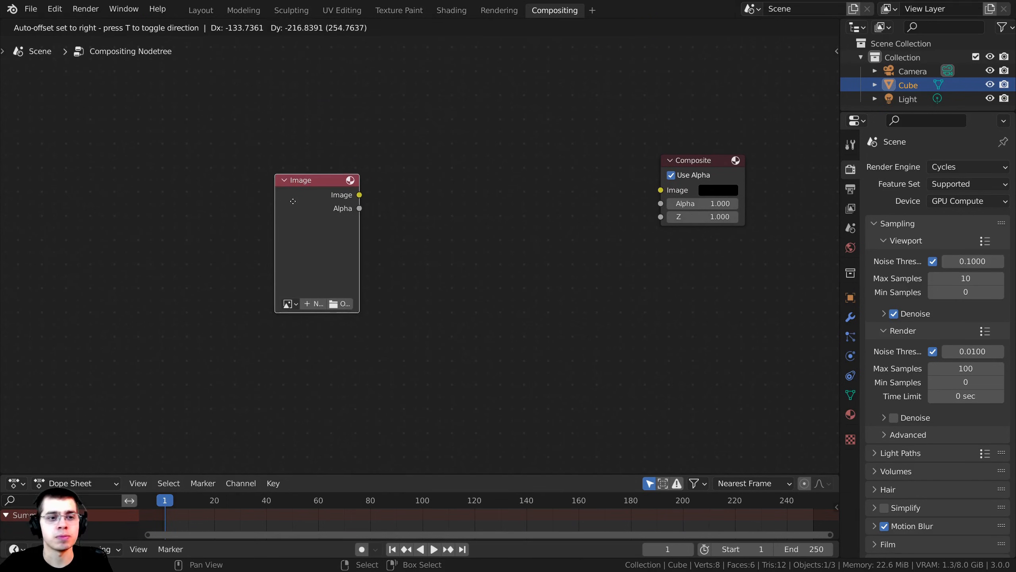
{"action": "left_click", "coordinate": [309, 204]}
{"action": "scroll", "coordinate": [309, 204], "scroll_direction": "up", "scroll_amount": 1}
{"action": "left_click_drag", "start_coordinate": [347, 257], "coordinate": [373, 256]}
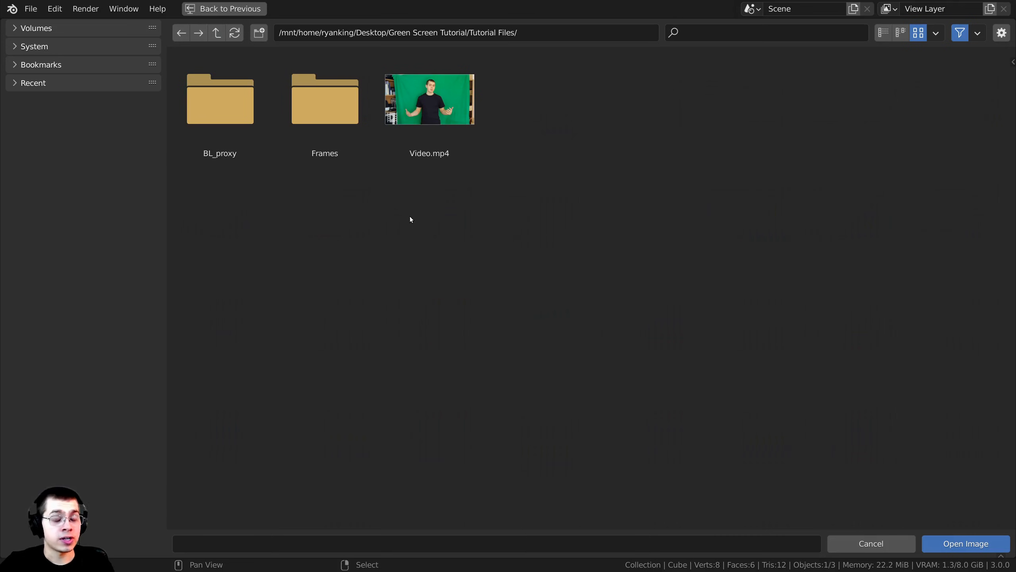
Step: Load all PNG frames from the Frames folder into the Image node as an image sequence
{"action": "left_click", "coordinate": [351, 345]}
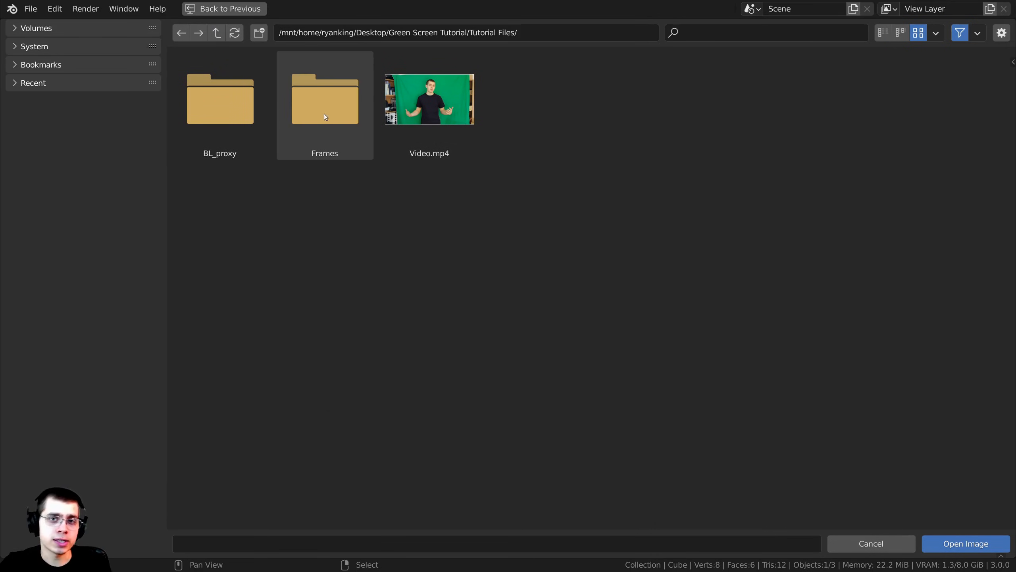
{"action": "left_click", "coordinate": [307, 122]}
{"action": "left_click", "coordinate": [451, 260]}
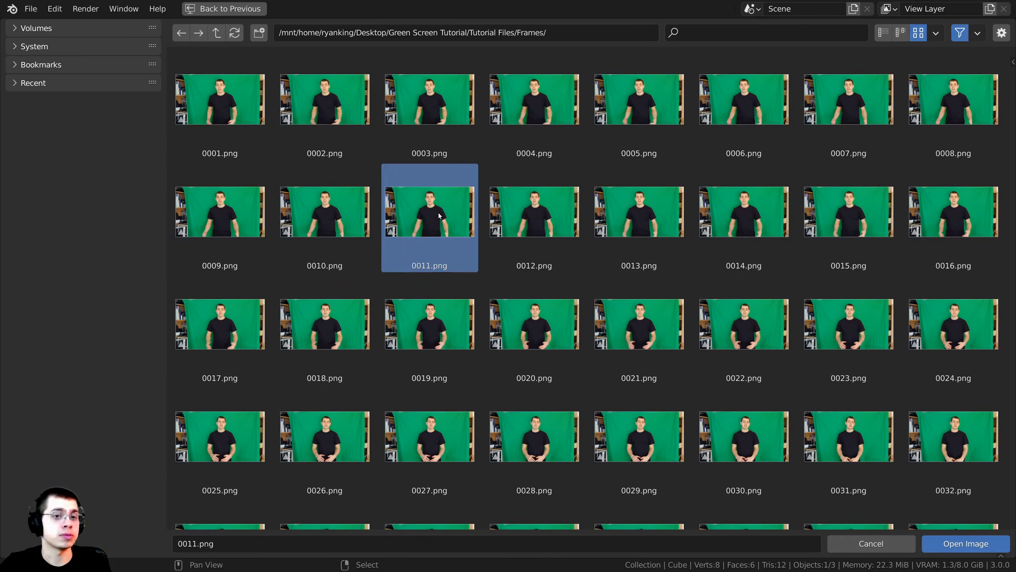
{"action": "key", "text": "a"}
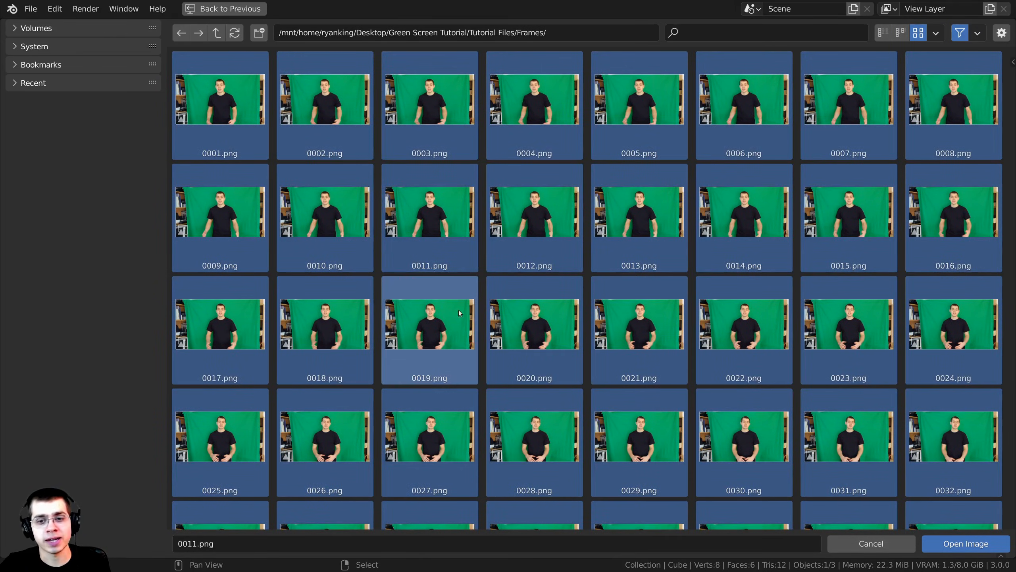
{"action": "left_click", "coordinate": [966, 543]}
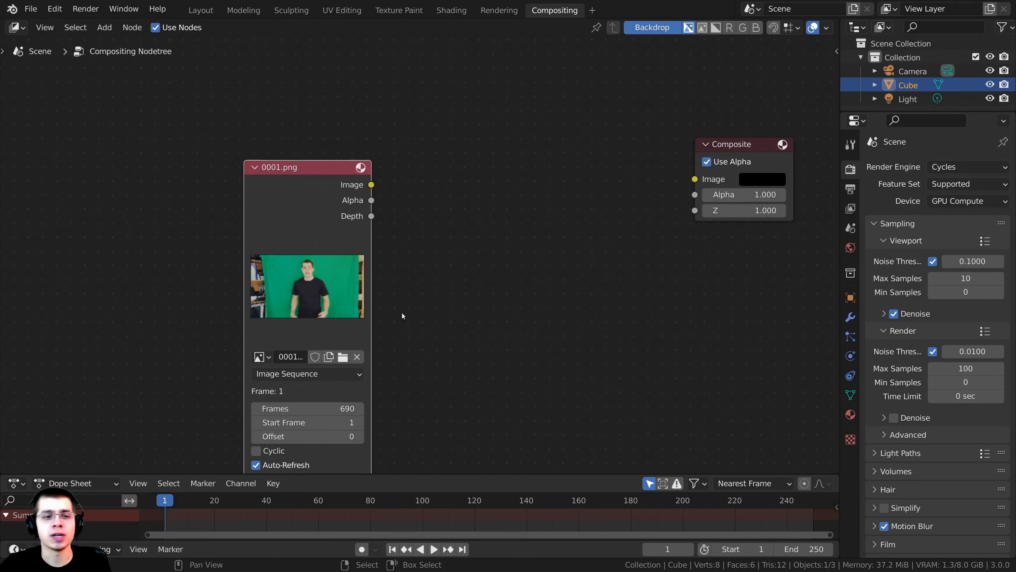
Step: Examine the frame count, start frame and offset settings on the image sequence node
{"action": "middle_click_drag", "start_coordinate": [437, 293], "coordinate": [391, 211]}
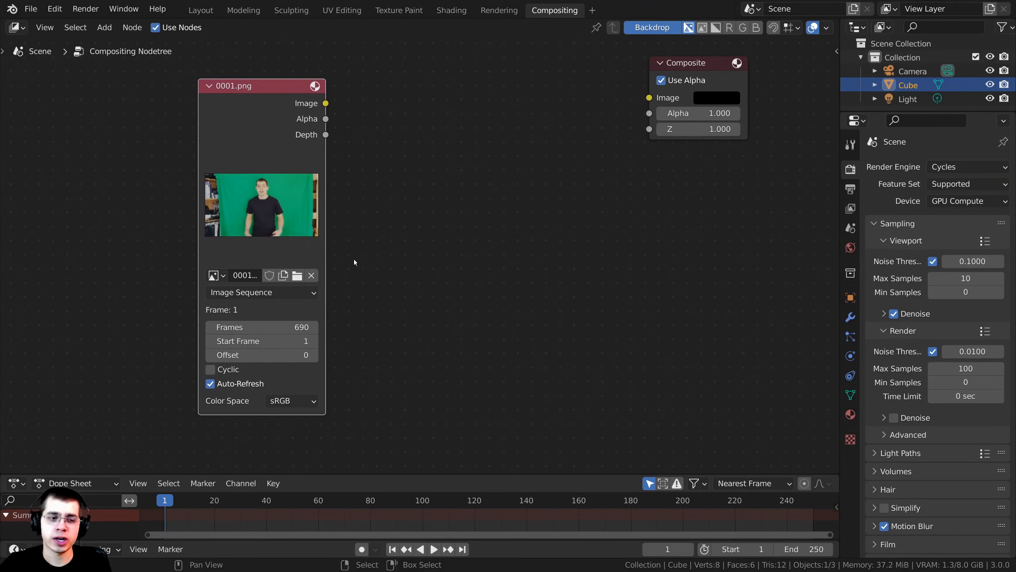
{"action": "middle_click_drag", "start_coordinate": [365, 260], "coordinate": [435, 216]}
{"action": "scroll", "coordinate": [417, 252], "scroll_direction": "up", "scroll_amount": 4}
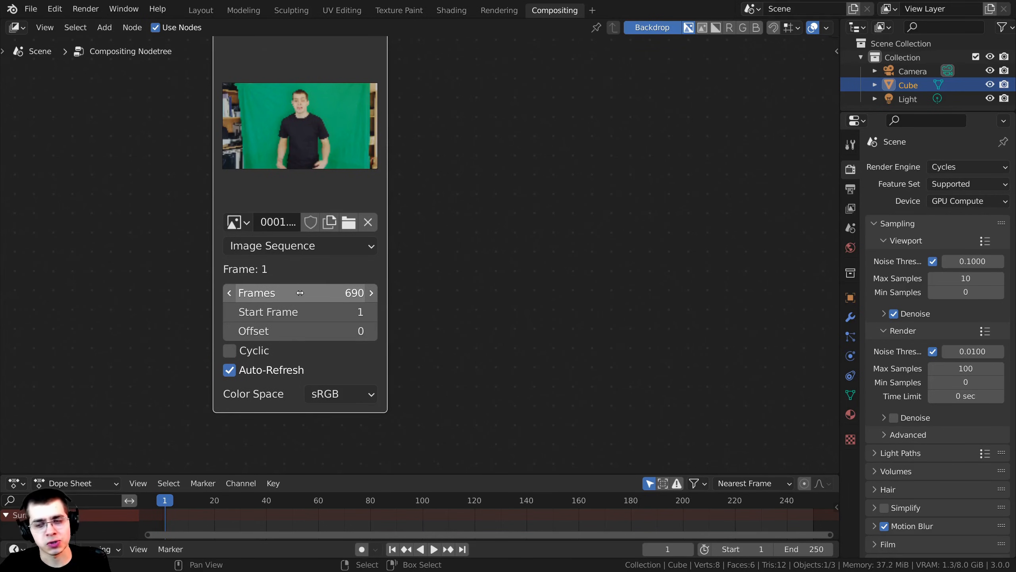
{"action": "left_click_drag", "start_coordinate": [283, 291], "coordinate": [361, 291]}
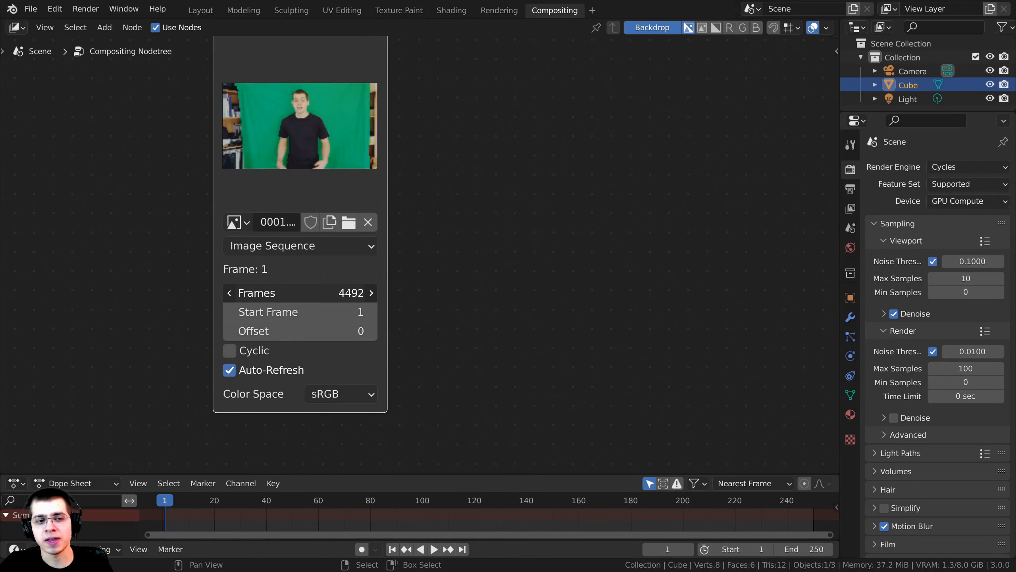
{"action": "key", "text": "Escape"}
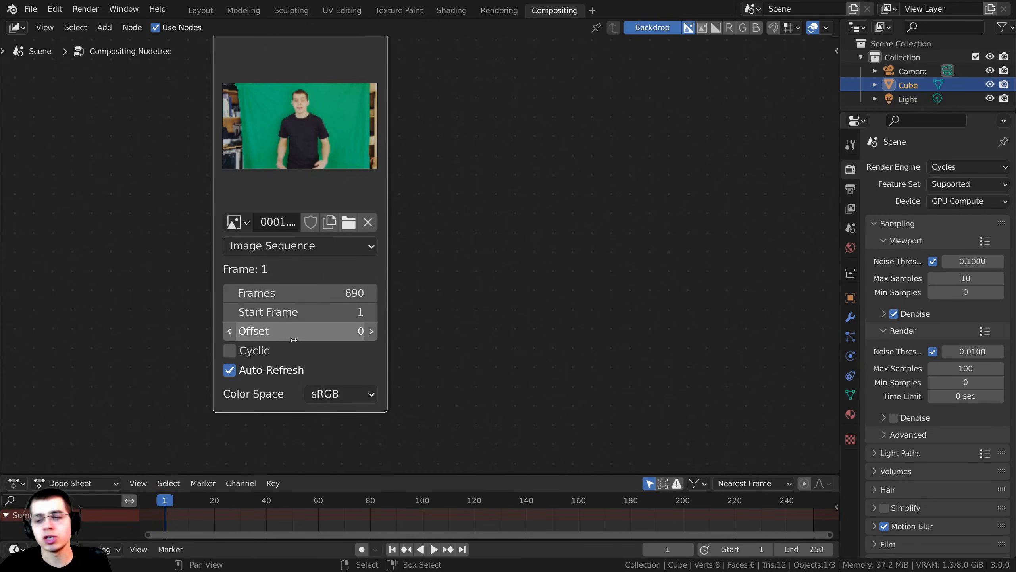
{"action": "scroll", "coordinate": [387, 199], "scroll_direction": "down", "scroll_amount": 2}
{"action": "key", "text": "Home"}
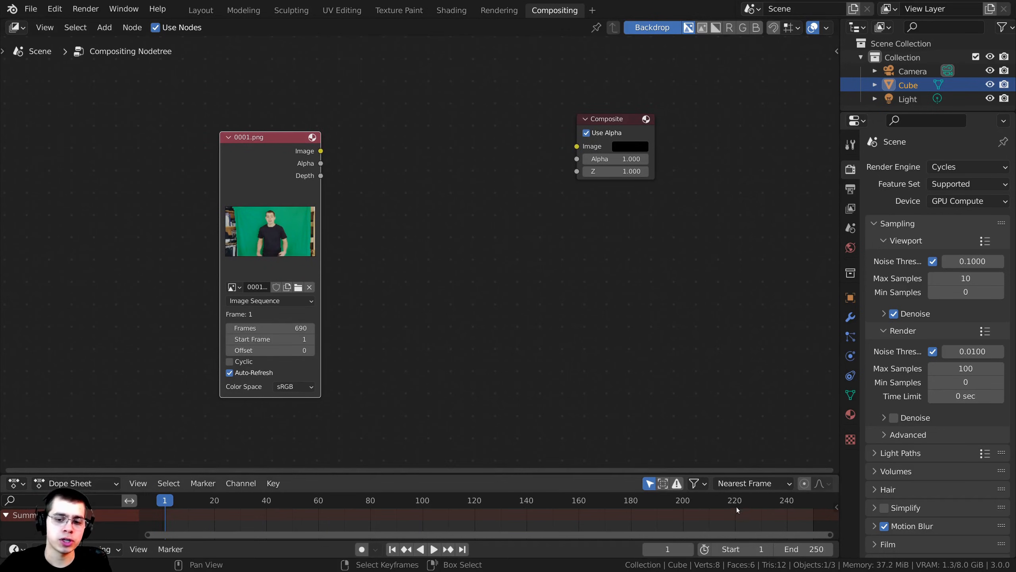
Step: Set the scene's end frame to 690
{"action": "left_click", "coordinate": [809, 549]}
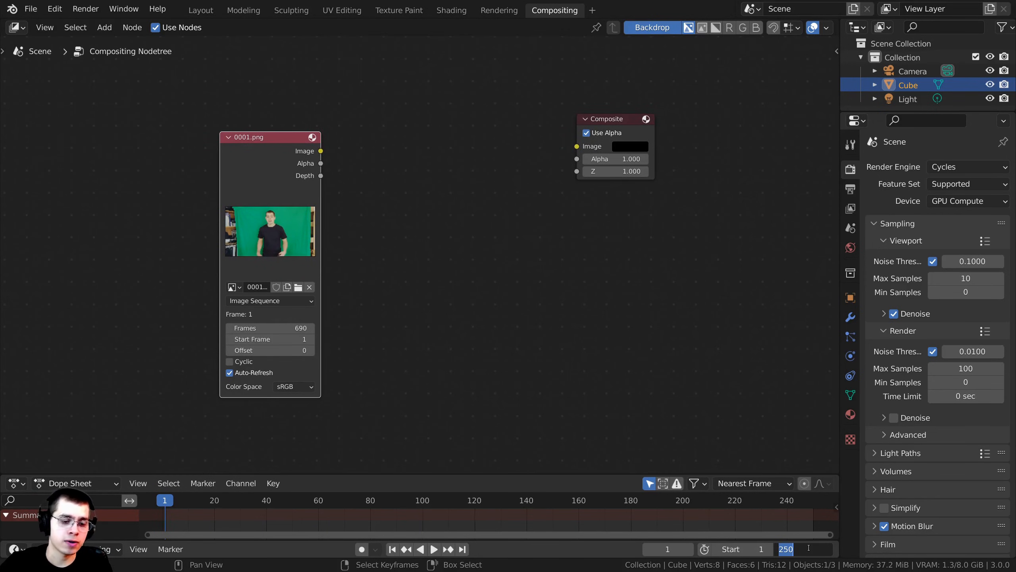
{"action": "type", "text": "690"}
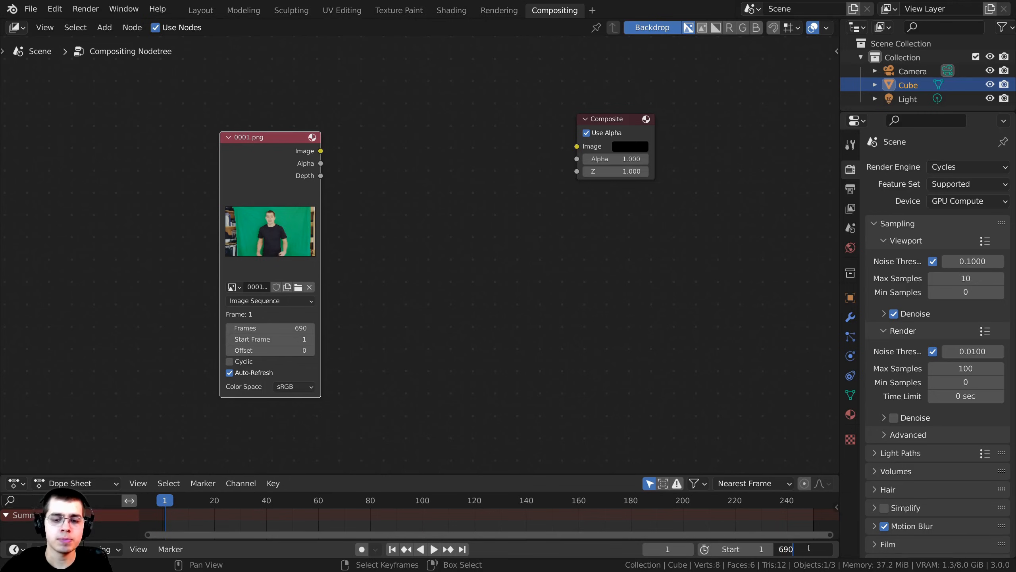
{"action": "key", "text": "Return"}
Step: Move the image sequence node farther away from the Composite node
{"action": "middle_click_drag", "start_coordinate": [407, 176], "coordinate": [509, 177]}
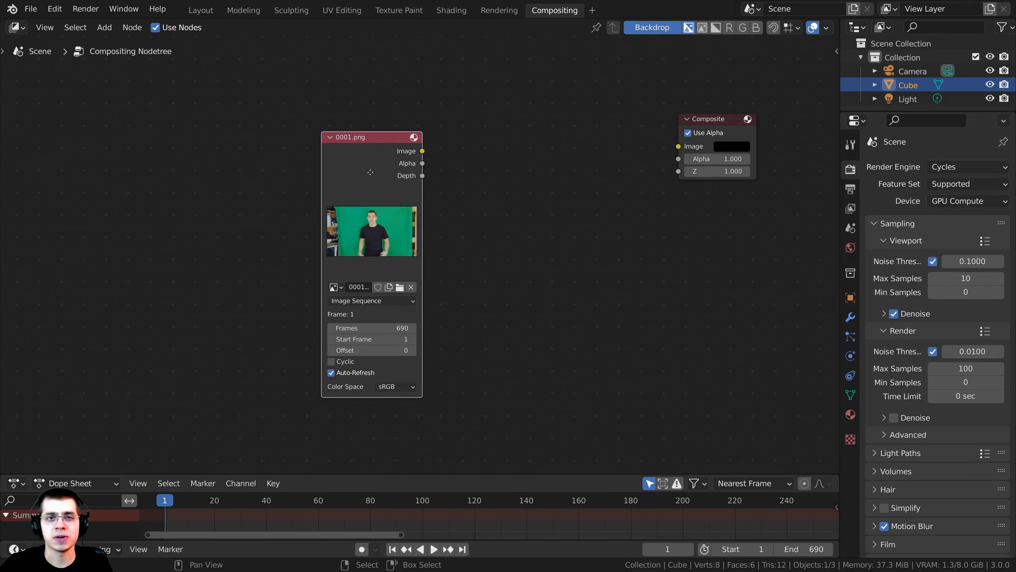
{"action": "left_click_drag", "start_coordinate": [369, 172], "coordinate": [280, 167]}
{"action": "middle_click_drag", "start_coordinate": [361, 157], "coordinate": [317, 159]}
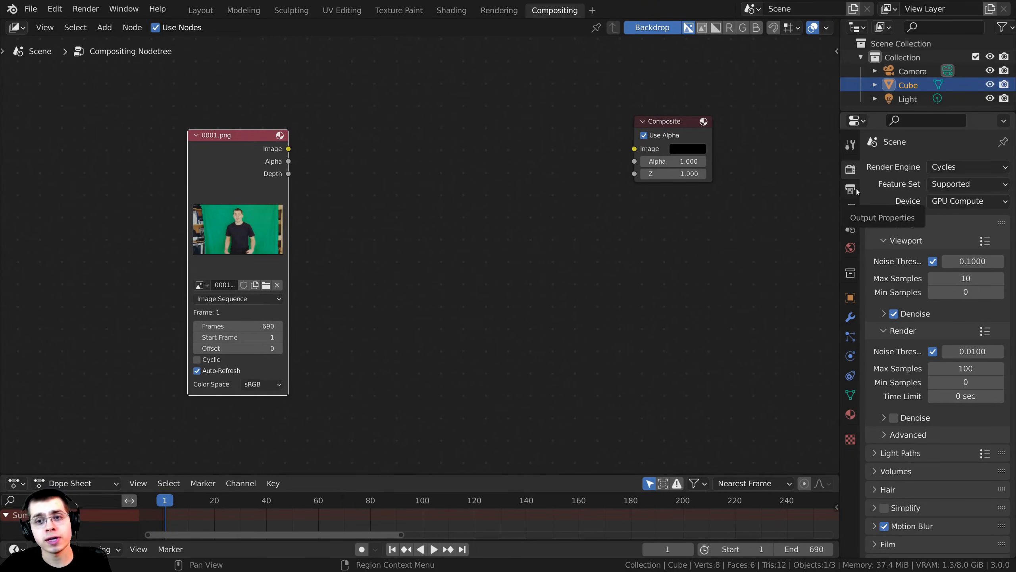
Step: Set the output frame rate to 60 fps
{"action": "left_click", "coordinate": [855, 191]}
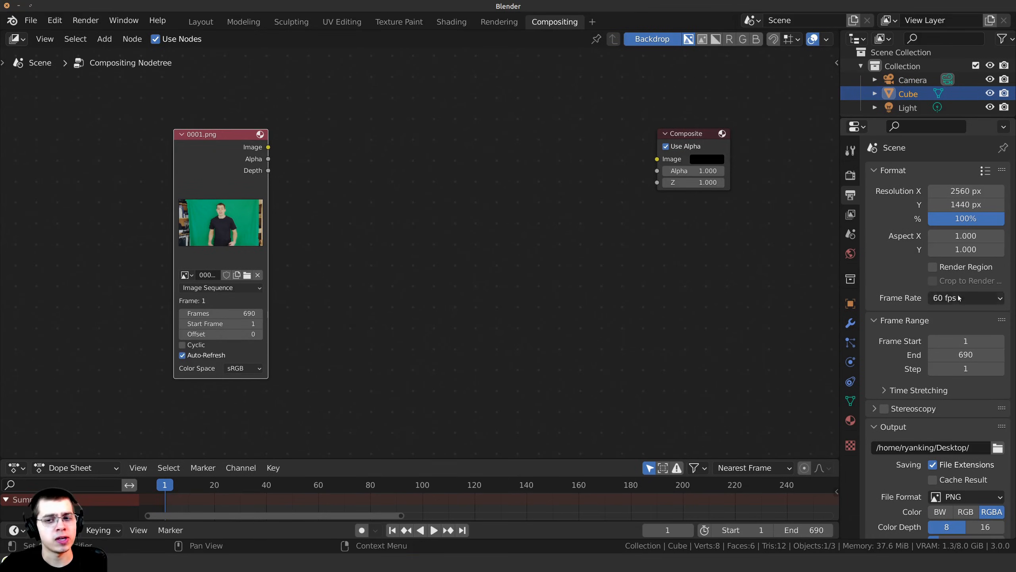
{"action": "left_click", "coordinate": [958, 298]}
{"action": "left_click", "coordinate": [969, 412]}
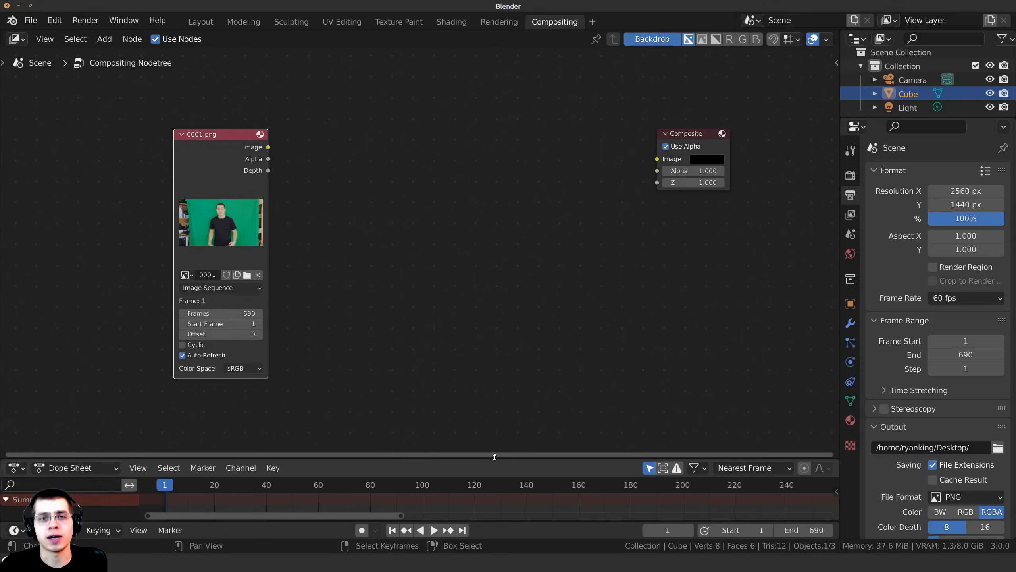
Step: Set the View Transform in the scene's color management to Standard
{"action": "scroll", "coordinate": [920, 280], "scroll_direction": "down", "scroll_amount": 5}
{"action": "left_click", "coordinate": [851, 176]}
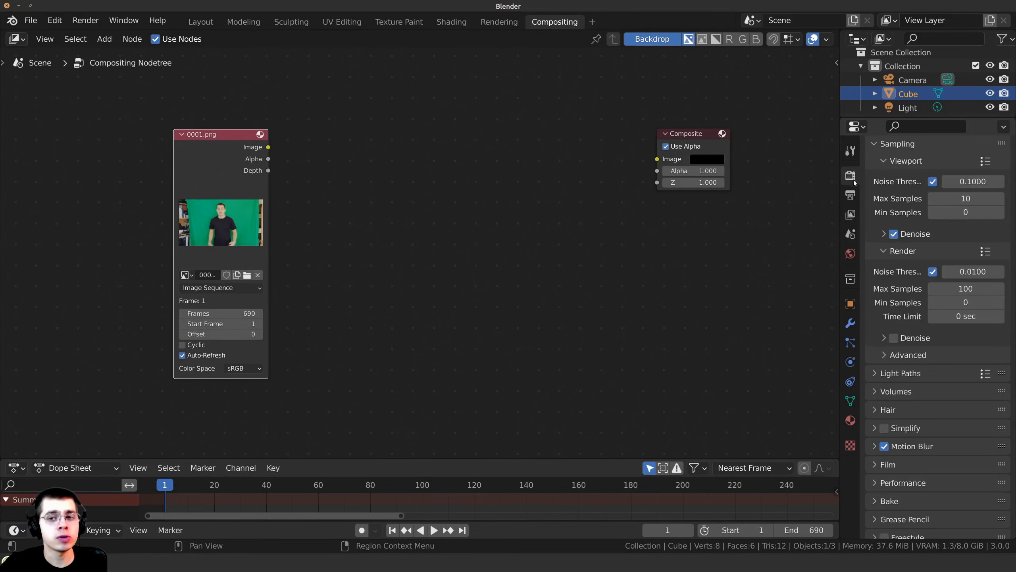
{"action": "scroll", "coordinate": [898, 200], "scroll_direction": "down", "scroll_amount": 2}
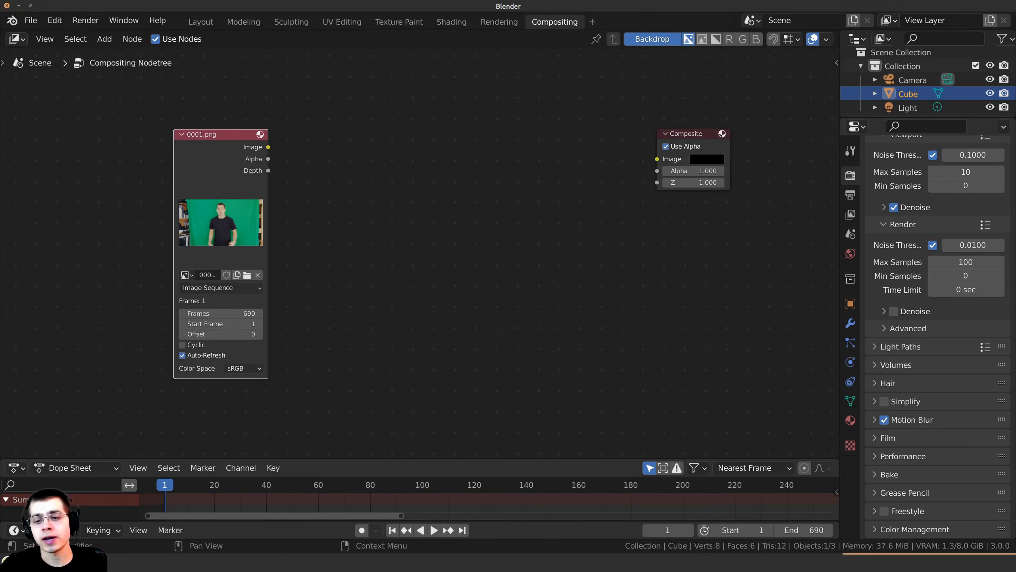
{"action": "left_click", "coordinate": [875, 529]}
{"action": "scroll", "coordinate": [893, 449], "scroll_direction": "down", "scroll_amount": 2}
{"action": "scroll", "coordinate": [894, 449], "scroll_direction": "down", "scroll_amount": 5}
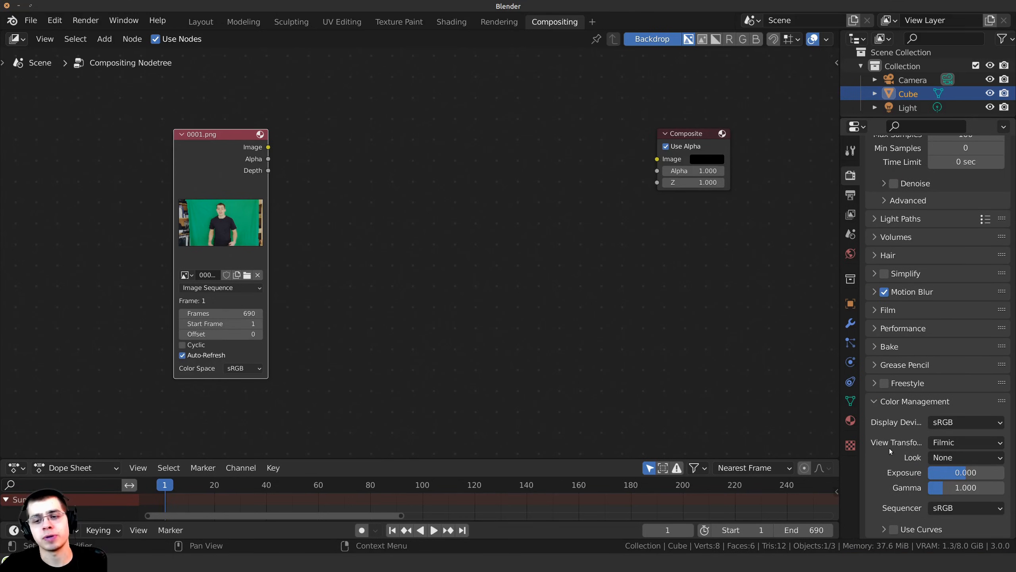
{"action": "left_click", "coordinate": [946, 444]}
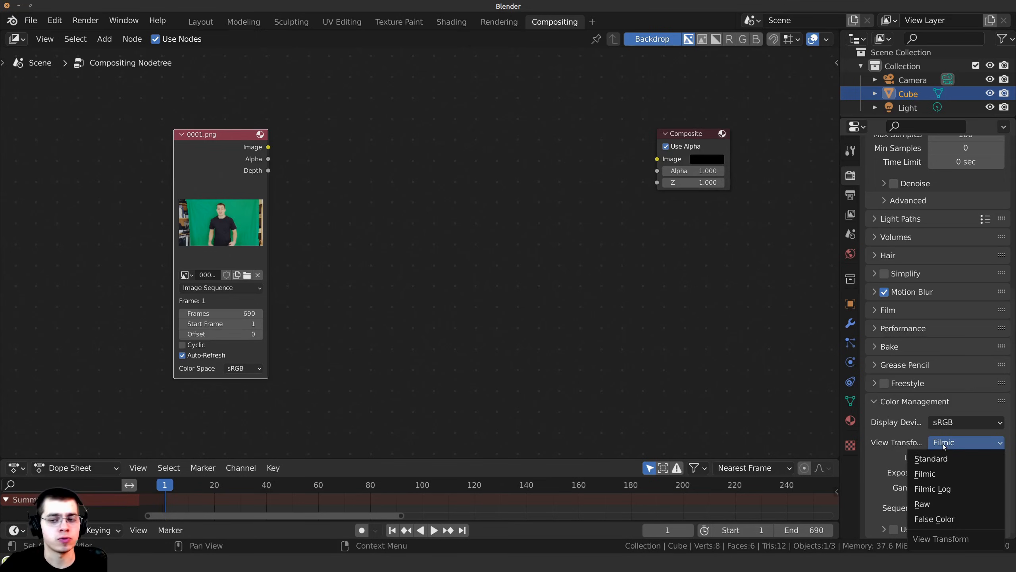
{"action": "left_click", "coordinate": [937, 460]}
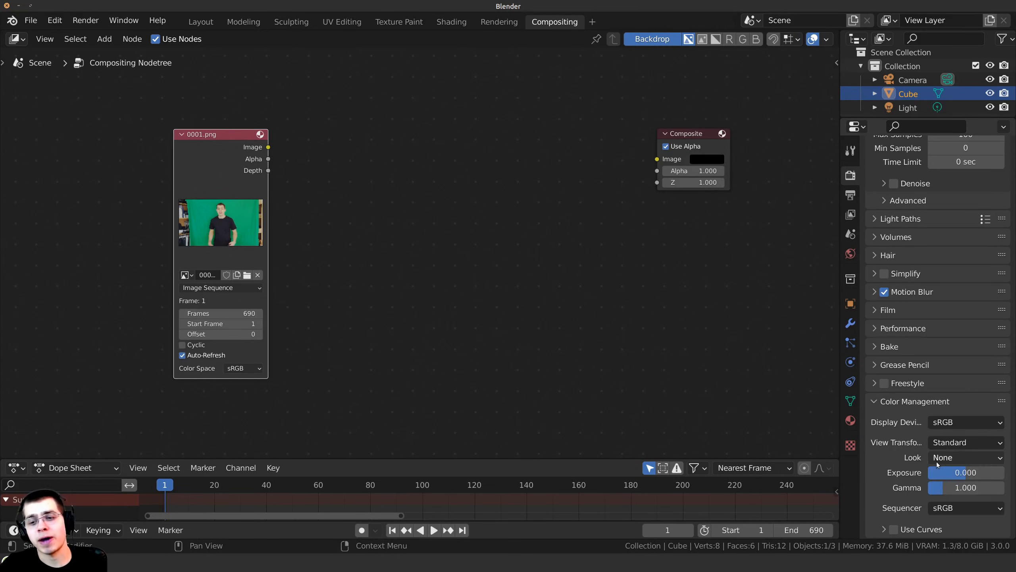
{"action": "left_click", "coordinate": [946, 444]}
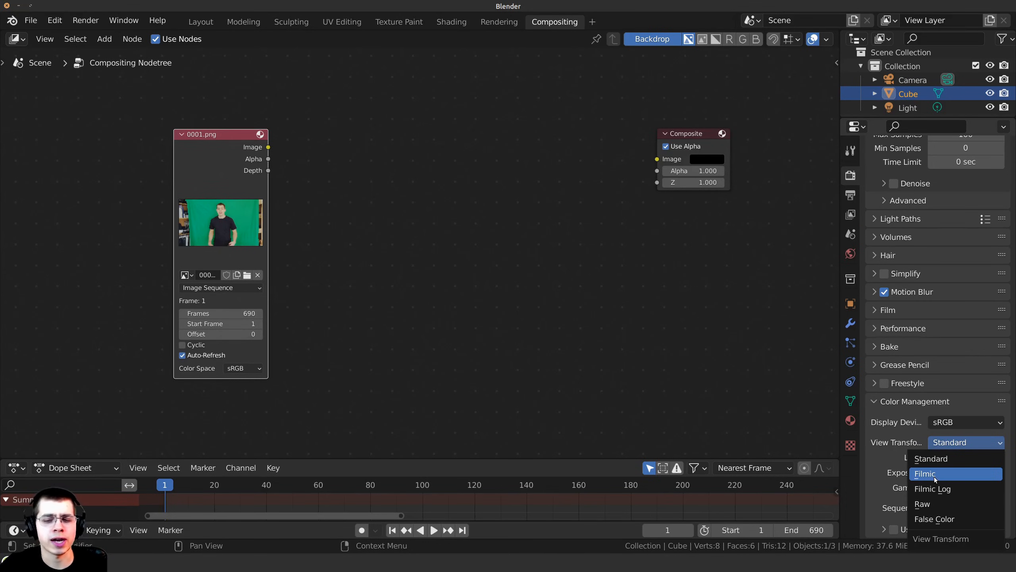
{"action": "left_click", "coordinate": [928, 461]}
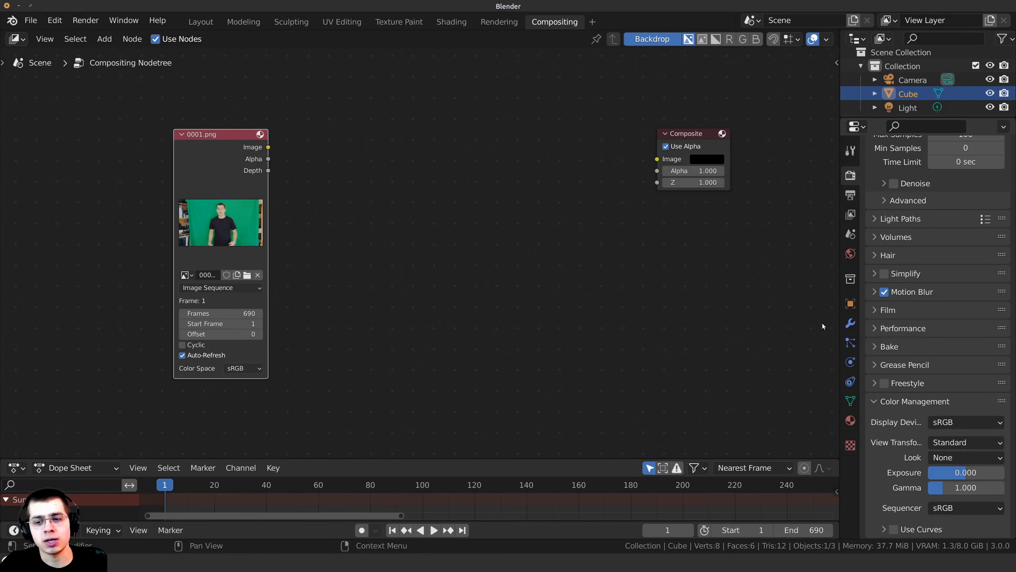
Step: Add a Keying node between the image sequence node and the Composite node, leaving space around it
{"action": "left_click_drag", "start_coordinate": [224, 154], "coordinate": [215, 148]}
{"action": "left_click_drag", "start_coordinate": [242, 232], "coordinate": [220, 226]}
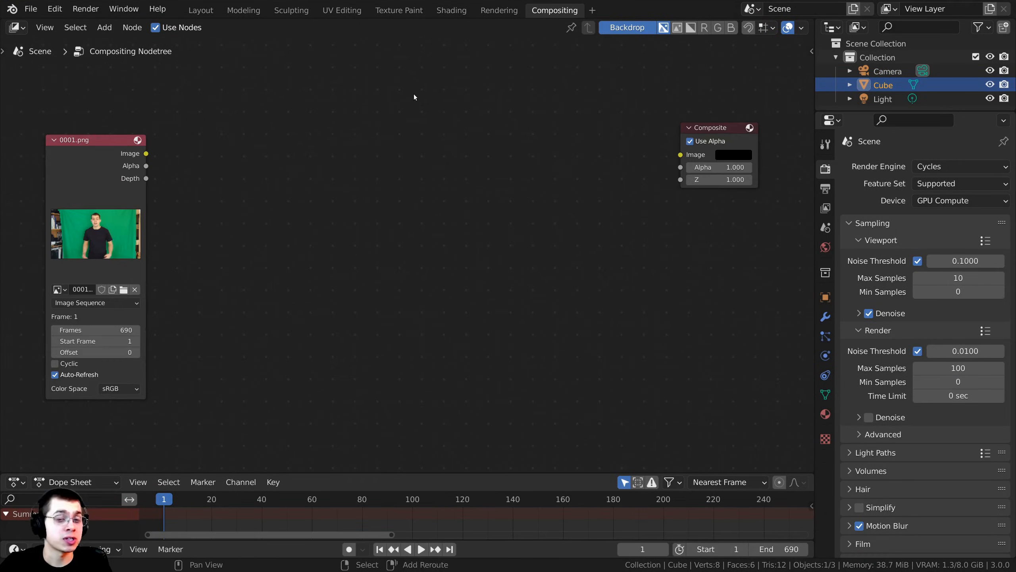
{"action": "key", "text": "shift+a"}
{"action": "left_click", "coordinate": [413, 97]}
{"action": "type", "text": "key"}
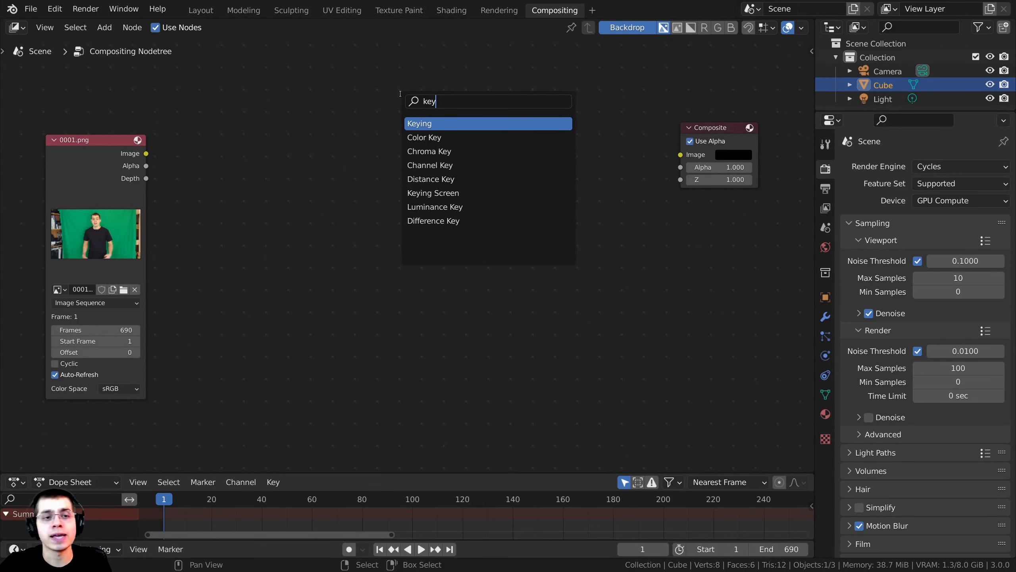
{"action": "left_click", "coordinate": [428, 123]}
{"action": "left_click", "coordinate": [387, 127]}
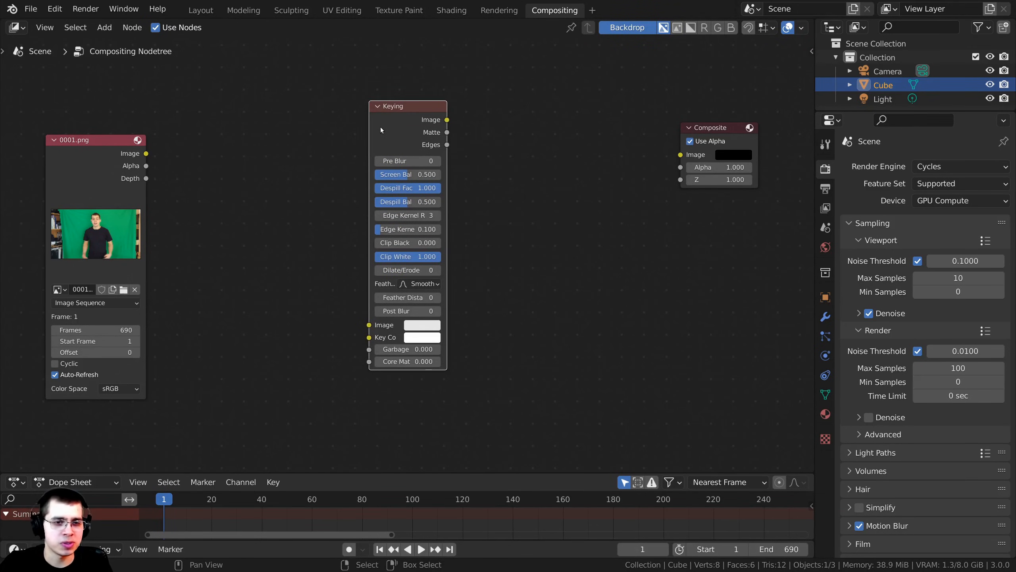
{"action": "left_click_drag", "start_coordinate": [381, 127], "coordinate": [360, 130]}
{"action": "left_click_drag", "start_coordinate": [77, 187], "coordinate": [73, 210]}
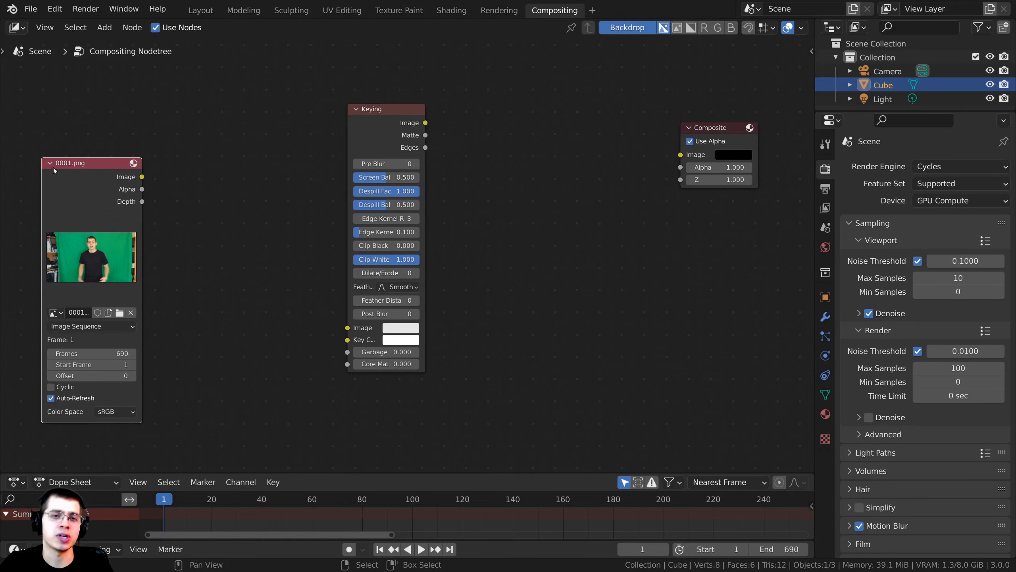
{"action": "scroll", "coordinate": [316, 196], "scroll_direction": "up", "scroll_amount": 1}
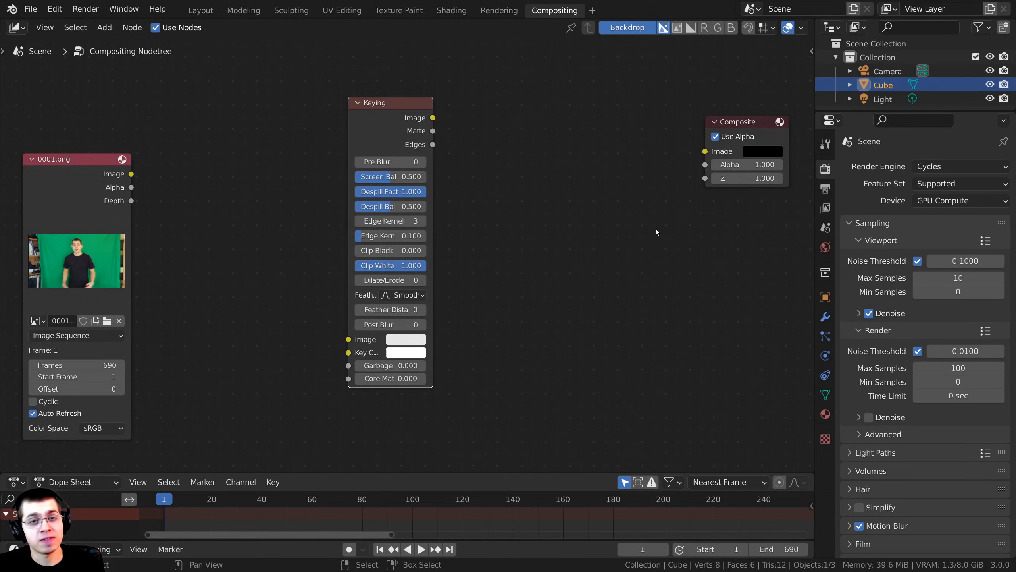
Step: Save the project as Green Screen.blend in the Tutorial Files folder
{"action": "left_click", "coordinate": [31, 9]}
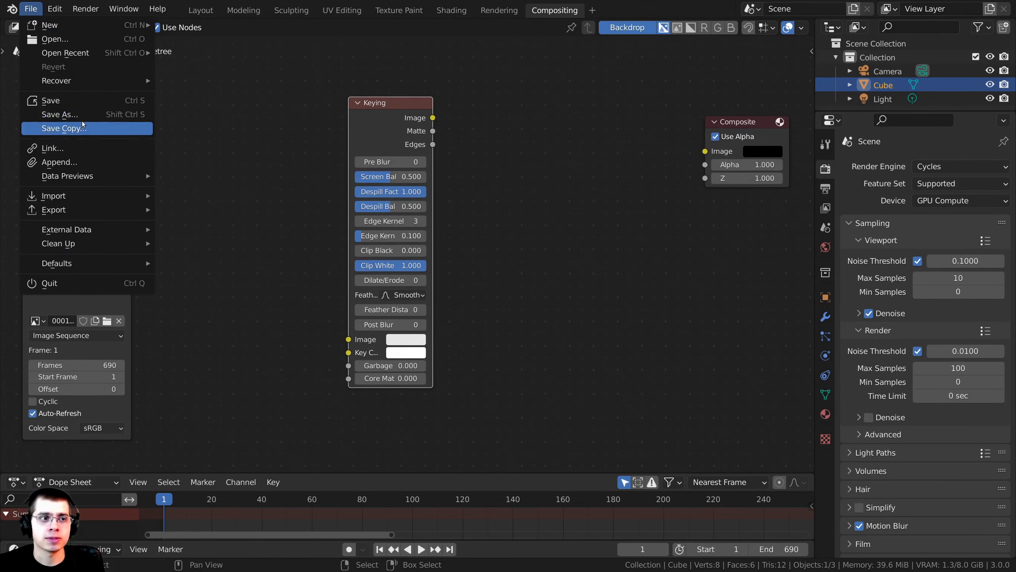
{"action": "left_click", "coordinate": [59, 114]}
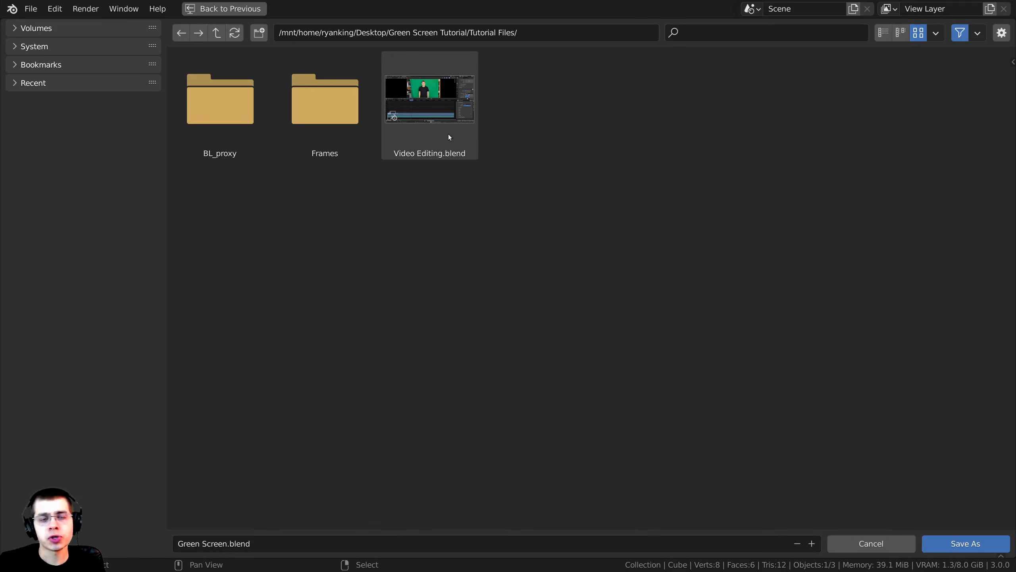
{"action": "left_click", "coordinate": [965, 543]}
{"action": "middle_click_drag", "start_coordinate": [531, 221], "coordinate": [548, 221]}
{"action": "scroll", "coordinate": [536, 223], "scroll_direction": "down", "scroll_amount": 2}
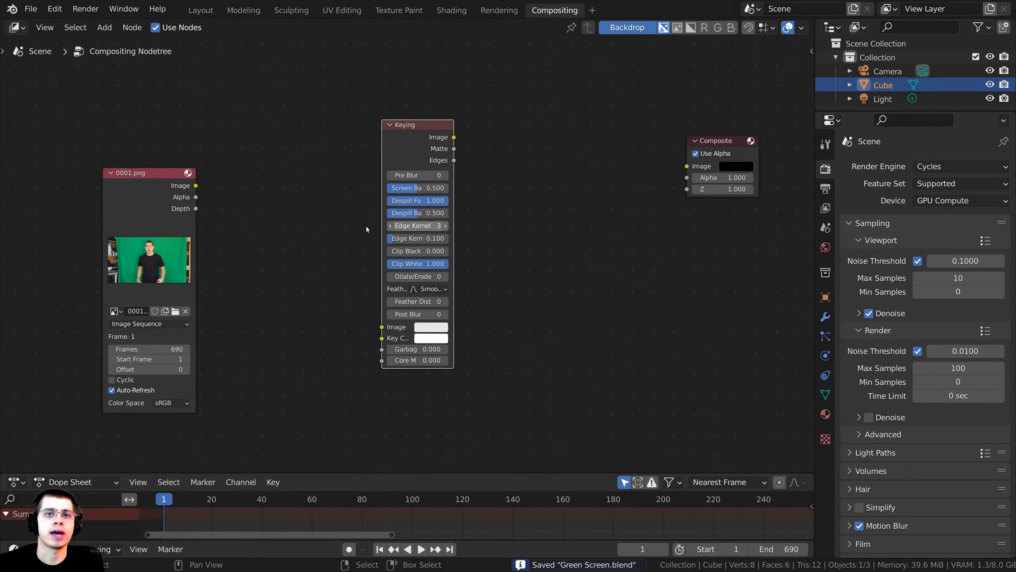
Step: Check in the add-on preferences whether the Node Wrangler add-on is enabled
{"action": "middle_click_drag", "start_coordinate": [214, 175], "coordinate": [205, 180]}
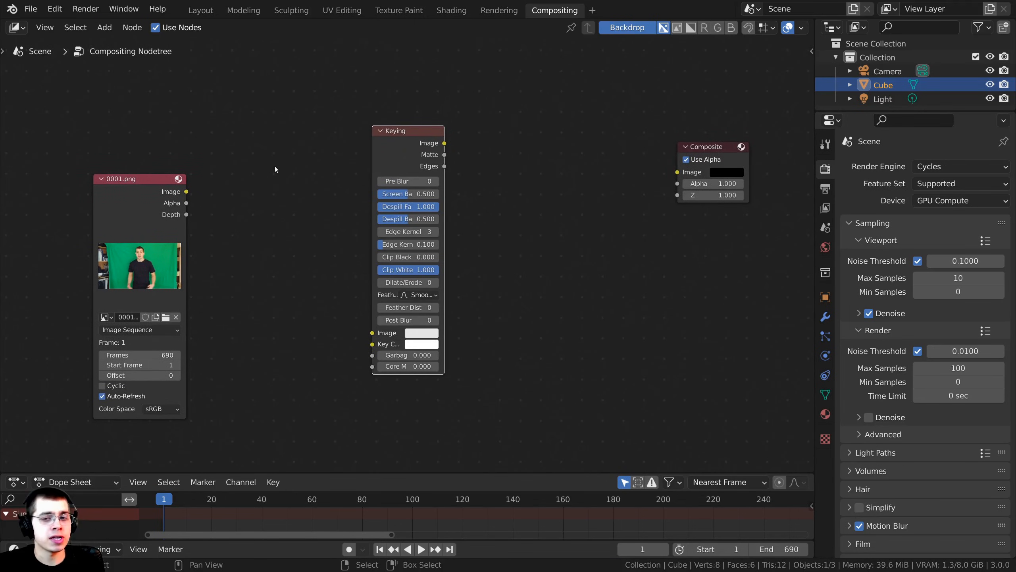
{"action": "scroll", "coordinate": [274, 166], "scroll_direction": "up", "scroll_amount": 1}
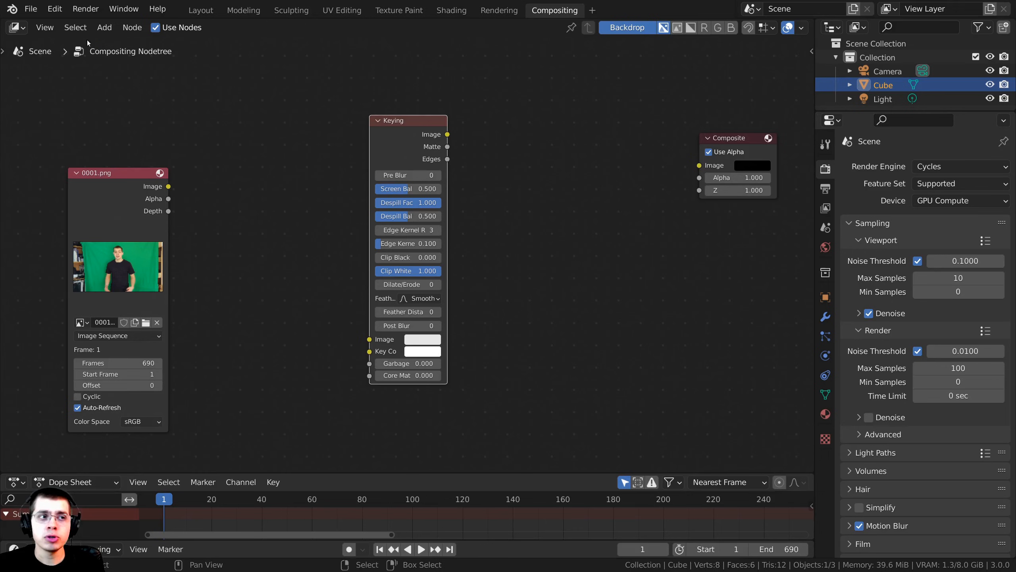
{"action": "left_click", "coordinate": [55, 8]}
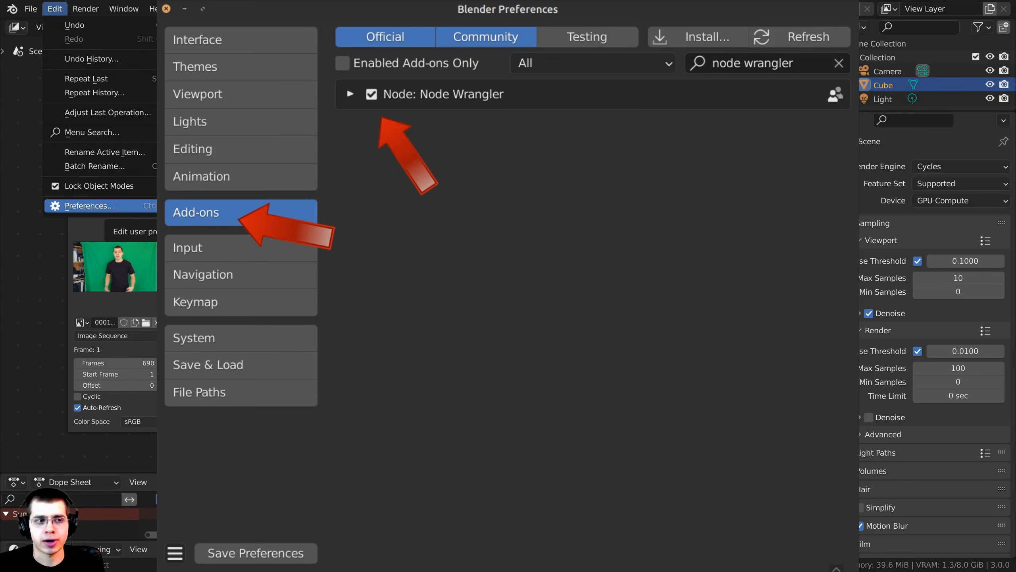
{"action": "left_click", "coordinate": [120, 206]}
Step: Preview the image sequence through a new Viewer node and place that node above the Composite node
{"action": "scroll", "coordinate": [407, 168], "scroll_direction": "down", "scroll_amount": 1}
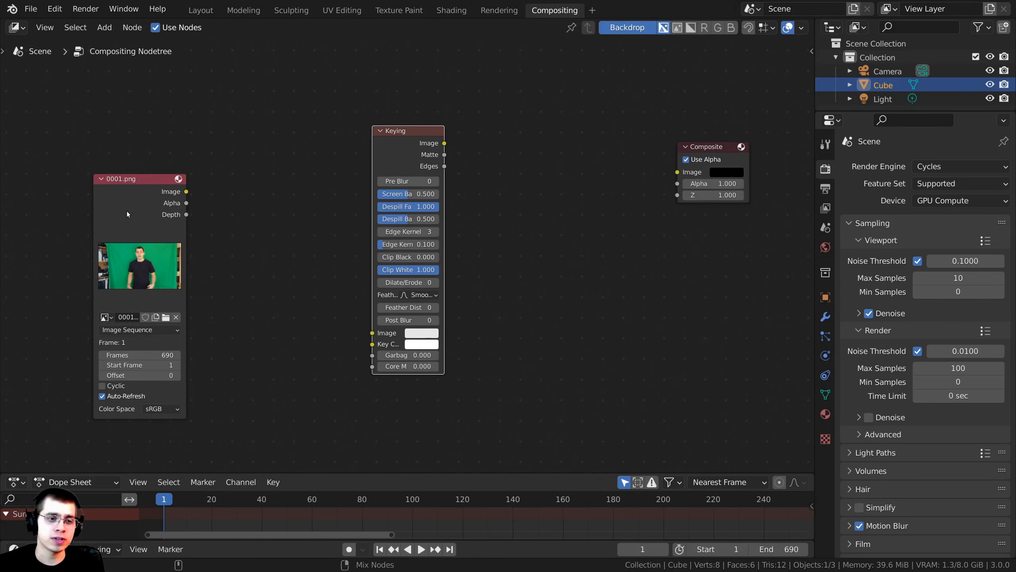
{"action": "left_click", "coordinate": [122, 202], "text": "ctrl+shift"}
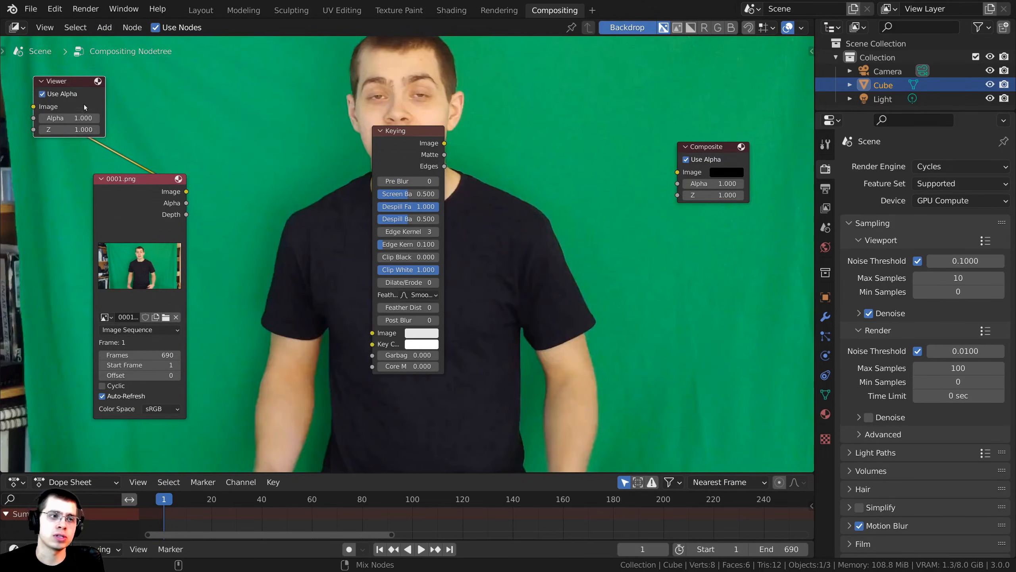
{"action": "left_click_drag", "start_coordinate": [85, 108], "coordinate": [747, 111]}
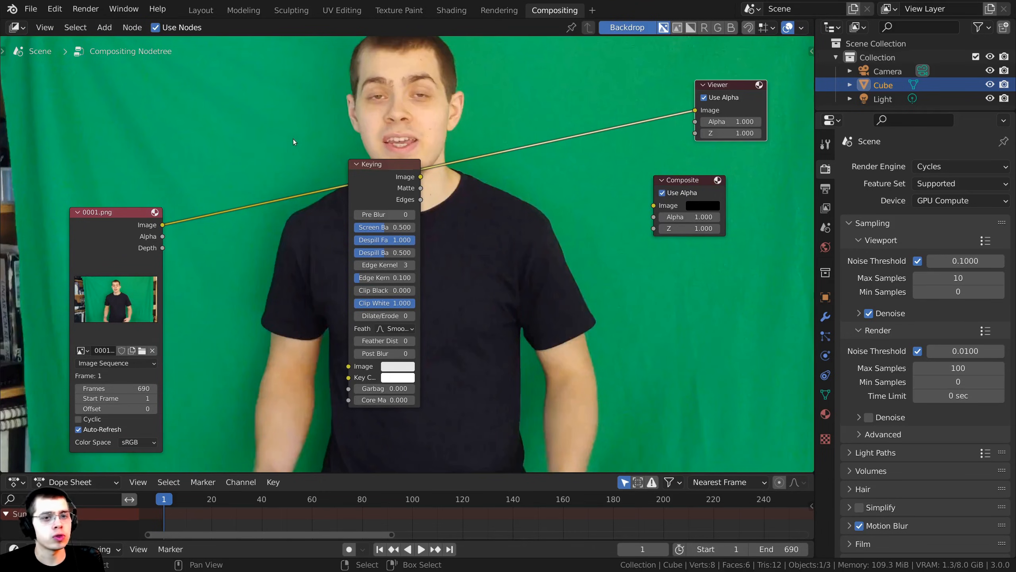
Step: Feed the image sequence into the Keying node's Image input and link the Keying Image output to both the Viewer and Composite nodes
{"action": "left_click_drag", "start_coordinate": [392, 164], "coordinate": [395, 140]}
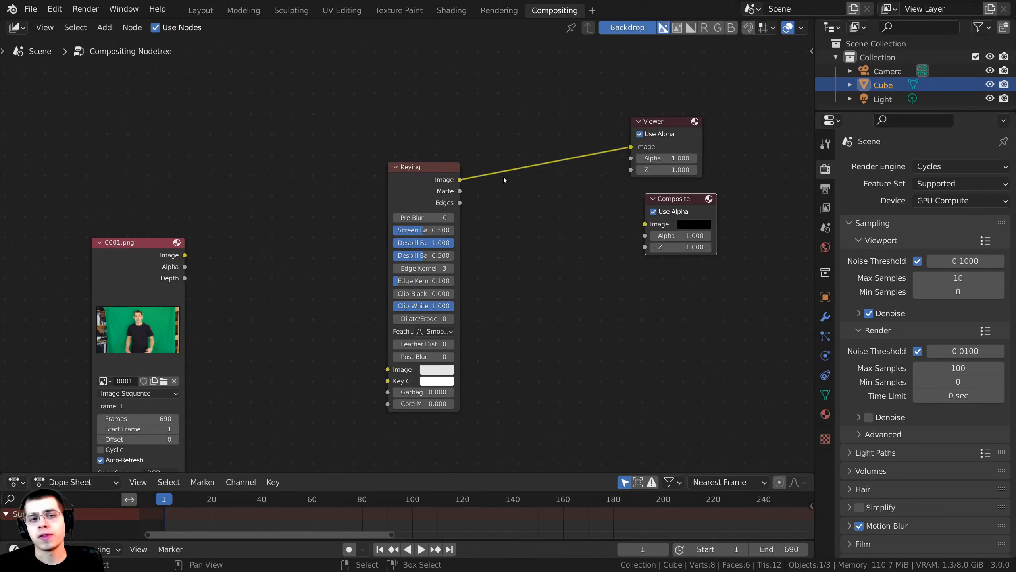
{"action": "left_click_drag", "start_coordinate": [461, 181], "coordinate": [646, 222]}
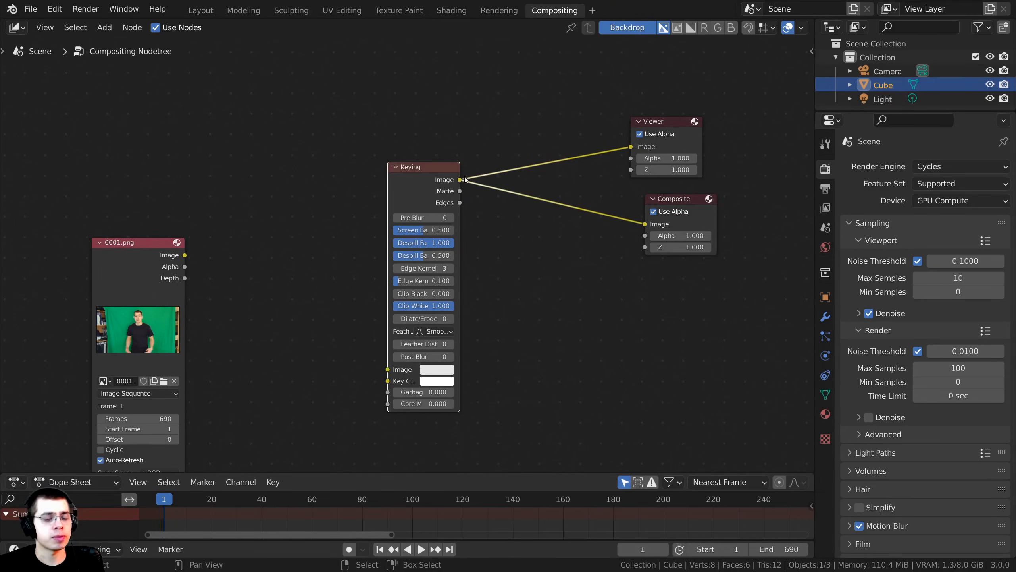
{"action": "left_click_drag", "start_coordinate": [398, 197], "coordinate": [395, 197]}
{"action": "scroll", "coordinate": [434, 184], "scroll_direction": "up", "scroll_amount": 1}
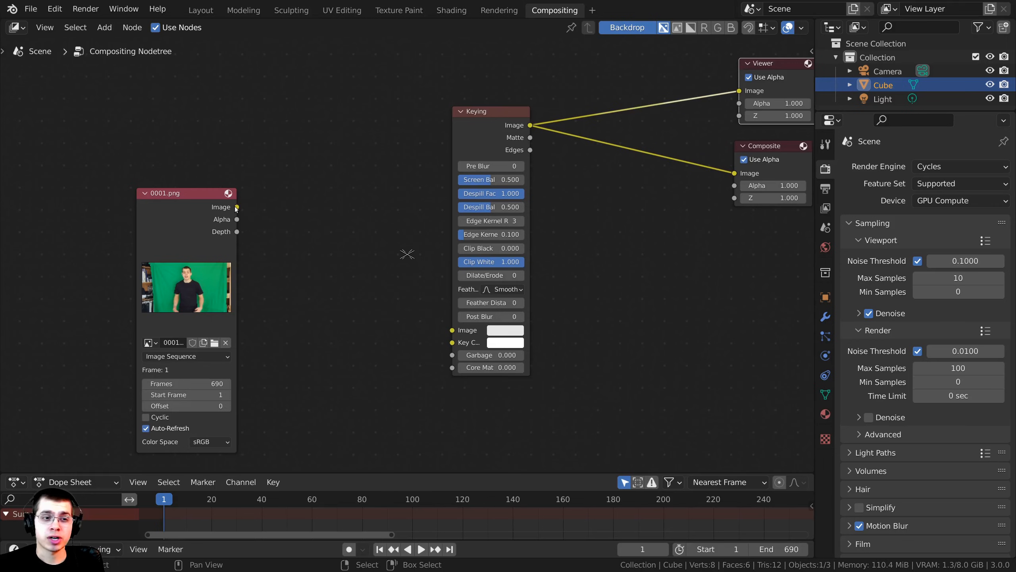
{"action": "left_click_drag", "start_coordinate": [237, 207], "coordinate": [453, 330]}
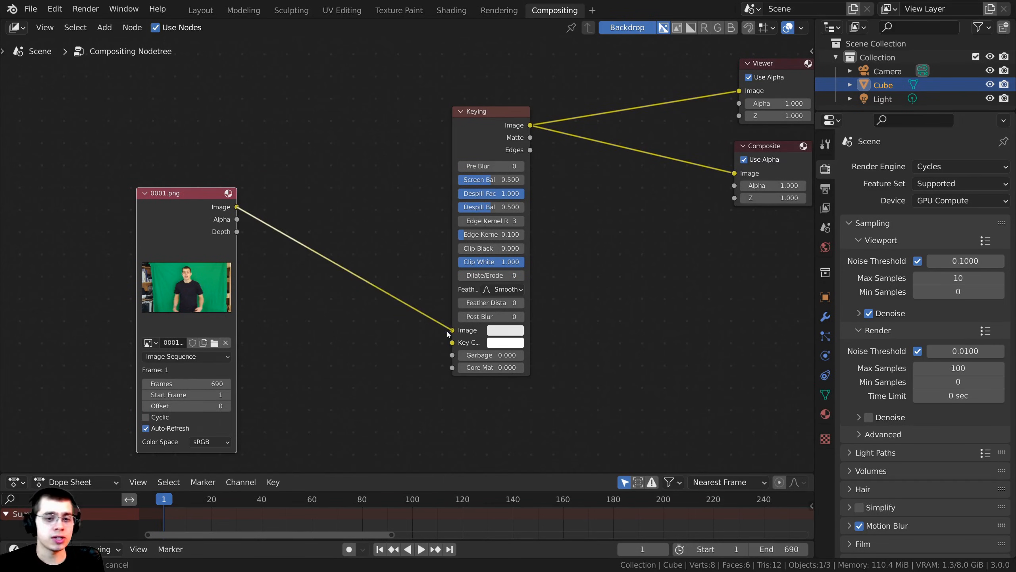
Step: Scale the backdrop preview so the whole footage frame fits in the node editor, and reposition it
{"action": "middle_click_drag", "start_coordinate": [350, 203], "coordinate": [408, 215]}
{"action": "key", "text": "v"}
{"action": "key", "text": "v"}
{"action": "key", "text": "v"}
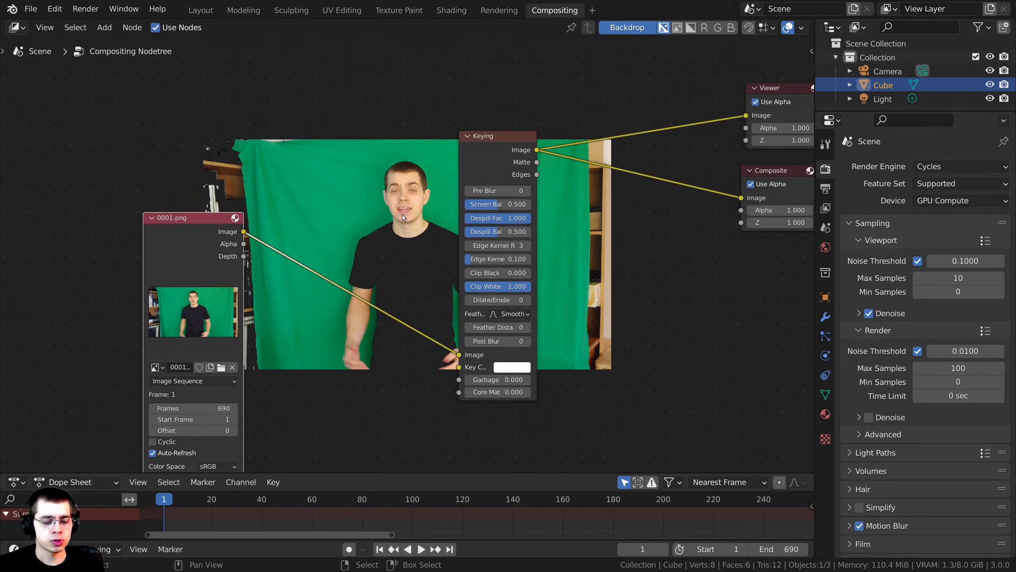
{"action": "key", "text": "alt+v"}
{"action": "key", "text": "alt+v"}
{"action": "key", "text": "alt+v"}
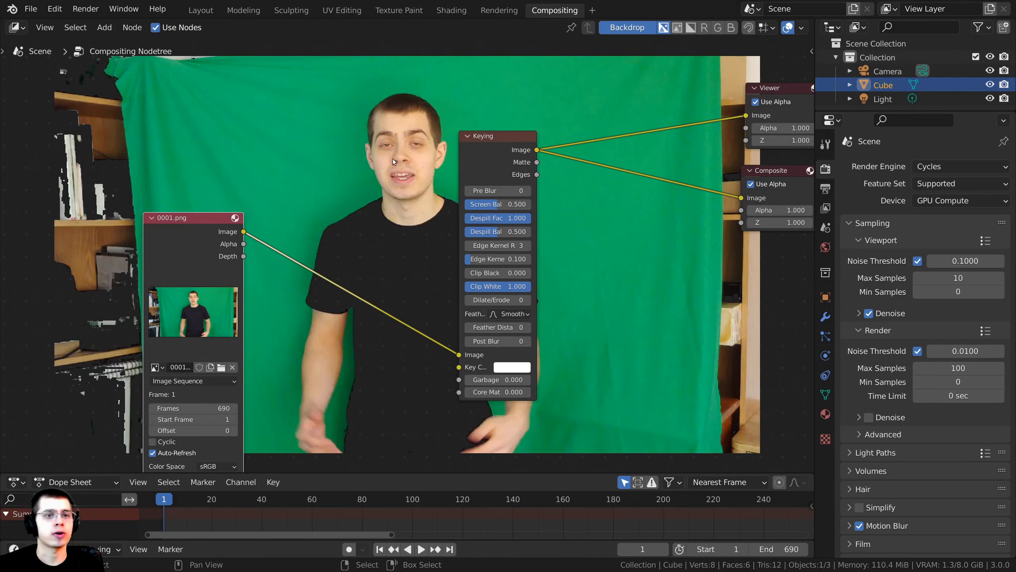
{"action": "middle_click_drag", "start_coordinate": [371, 135], "coordinate": [414, 147], "text": "alt"}
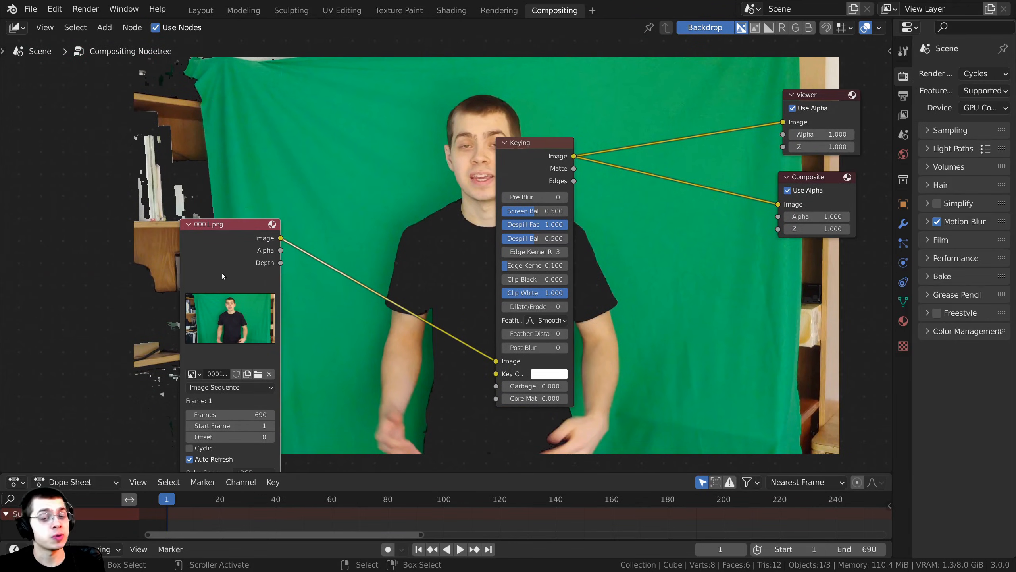
Step: Move the image sequence node and the Keying node farther apart
{"action": "left_click_drag", "start_coordinate": [223, 274], "coordinate": [206, 270]}
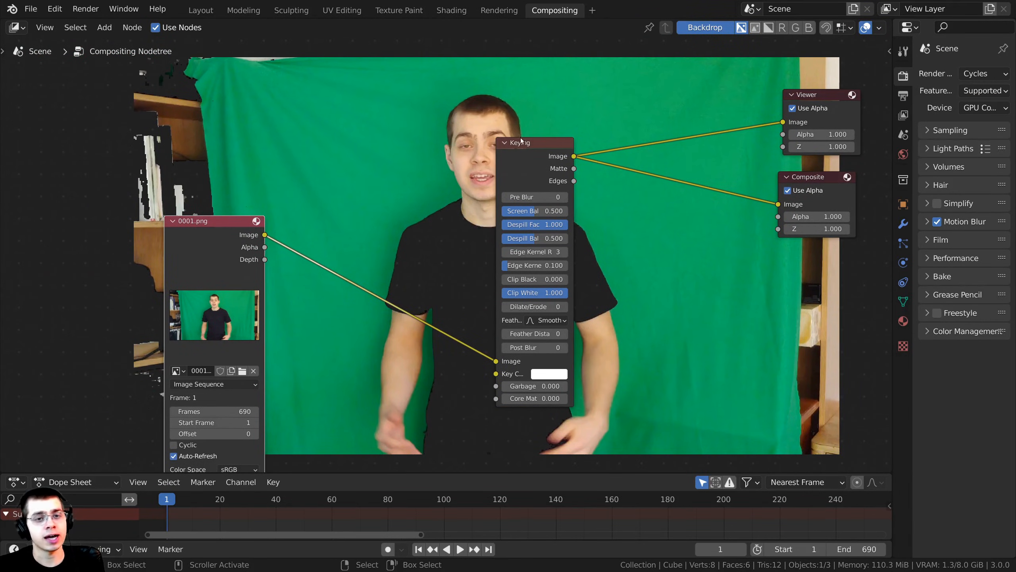
{"action": "left_click_drag", "start_coordinate": [521, 139], "coordinate": [540, 147]}
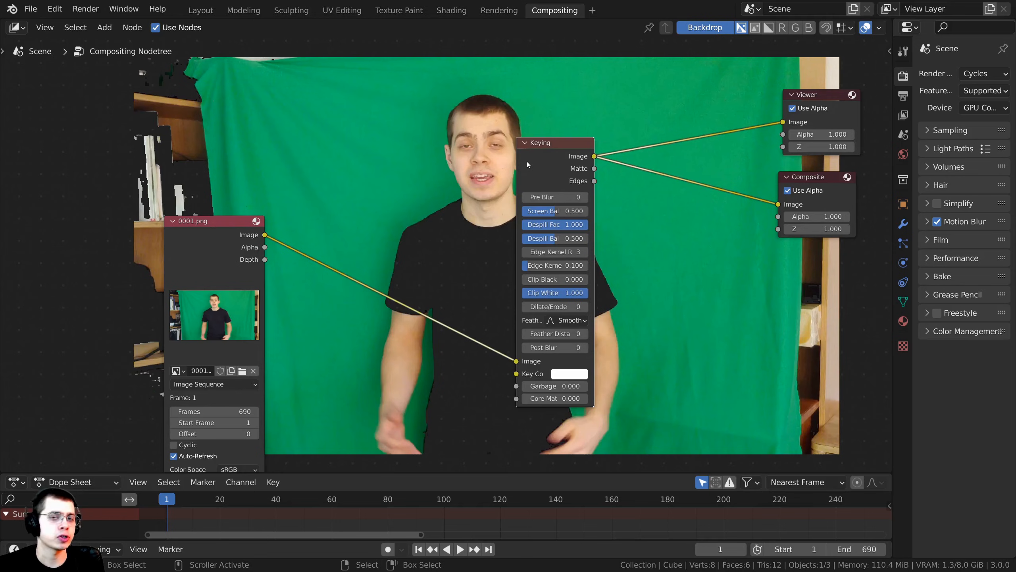
{"action": "scroll", "coordinate": [527, 161], "scroll_direction": "up", "scroll_amount": 1}
{"action": "left_click_drag", "start_coordinate": [543, 298], "coordinate": [494, 297]}
{"action": "scroll", "coordinate": [537, 343], "scroll_direction": "down", "scroll_amount": 1}
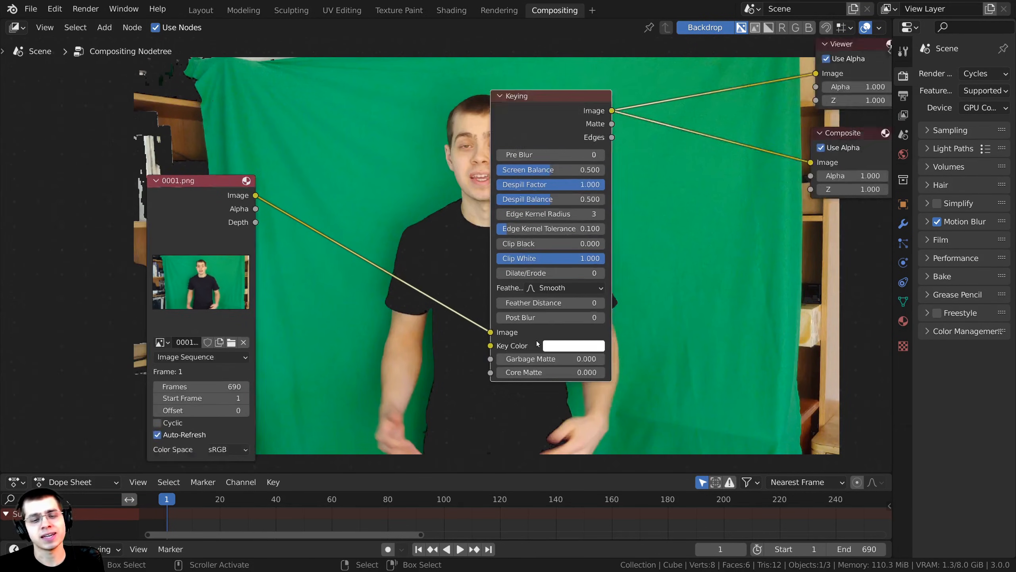
Step: Set the Keying node's Key Color to a light green with hue 0.265 and saturation 0.598
{"action": "scroll", "coordinate": [537, 343], "scroll_direction": "down", "scroll_amount": 1}
{"action": "left_click", "coordinate": [569, 349]}
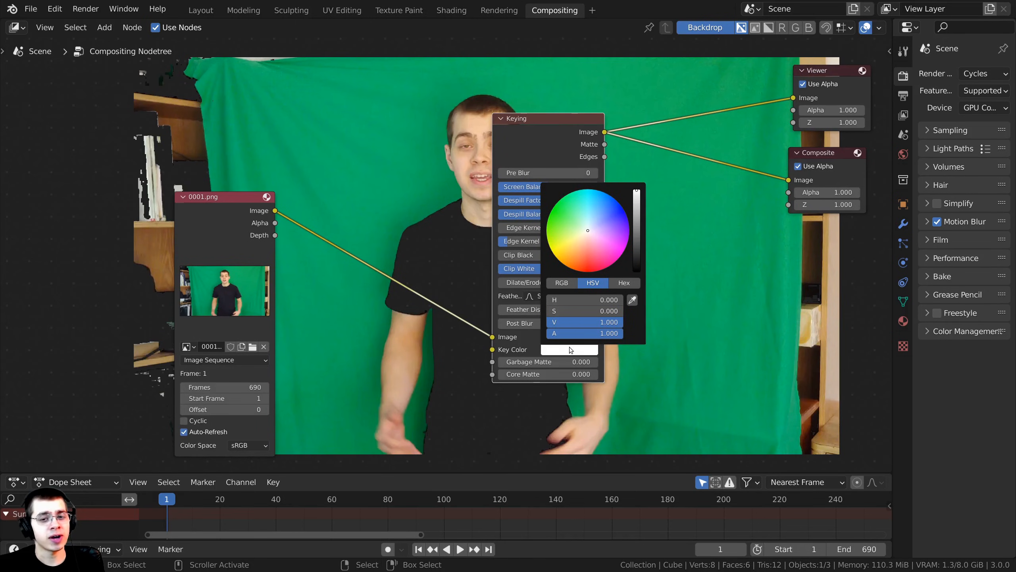
{"action": "left_click", "coordinate": [549, 216]}
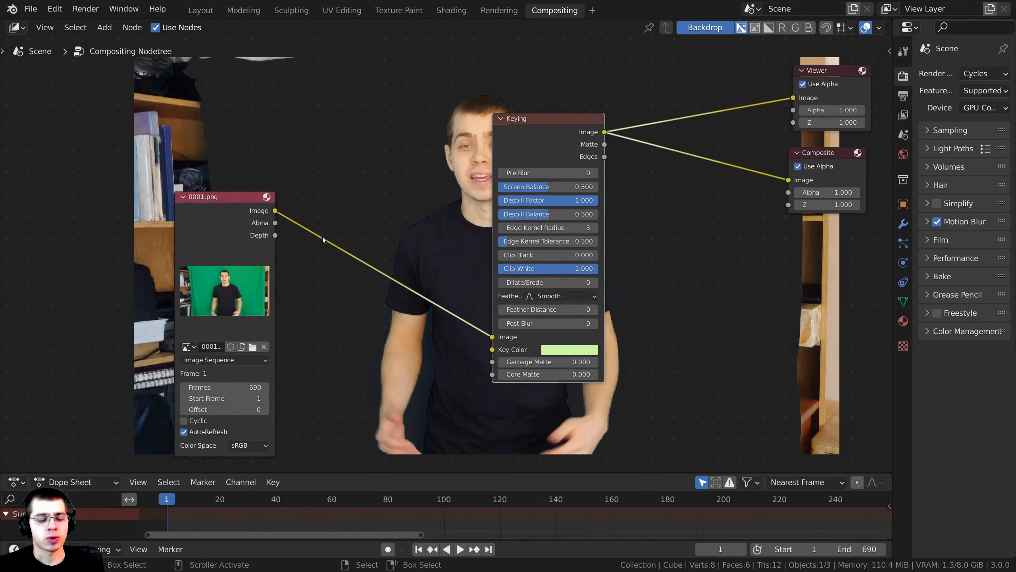
Step: Preview the unkeyed image sequence in the Viewer and sample the Key Color from the green screen with the eyedropper
{"action": "left_click", "coordinate": [224, 218], "text": "ctrl+shift"}
{"action": "left_click_drag", "start_coordinate": [241, 221], "coordinate": [246, 176]}
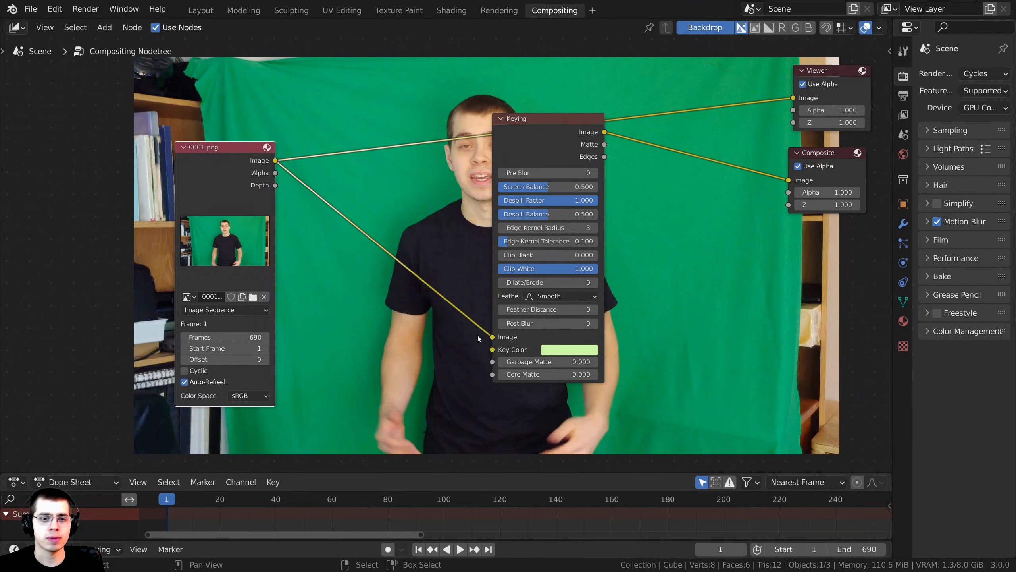
{"action": "left_click", "coordinate": [555, 349]}
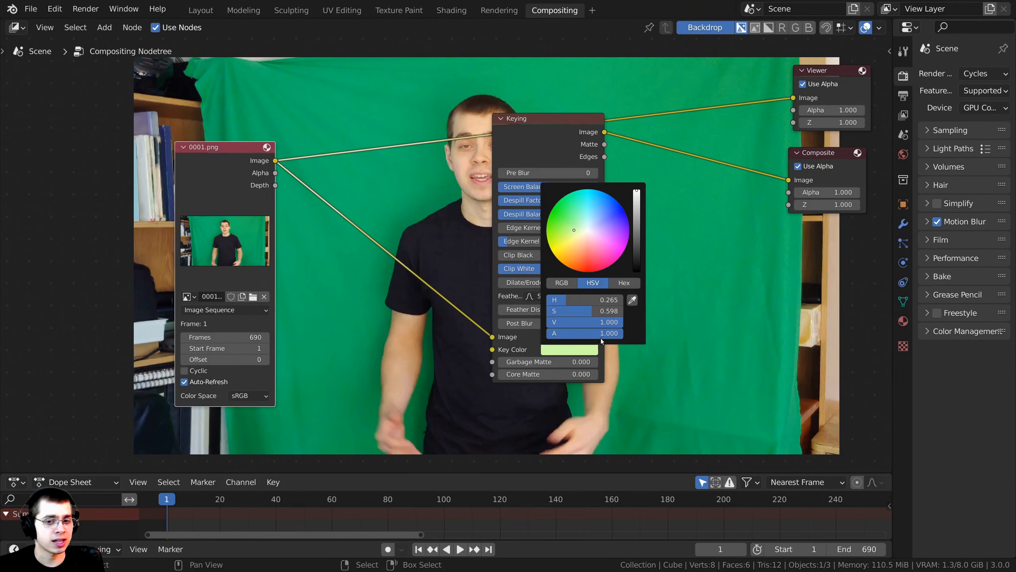
{"action": "left_click", "coordinate": [635, 300]}
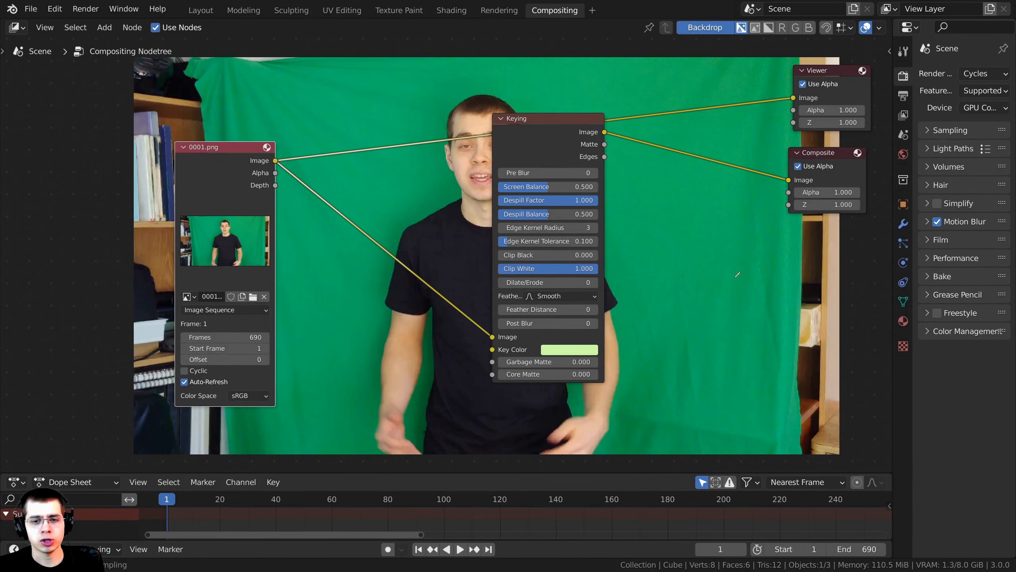
{"action": "left_click", "coordinate": [642, 224]}
Step: Shift the Keying node away from the image sequence node and preview its Image output in the Viewer
{"action": "middle_click_drag", "start_coordinate": [539, 142], "coordinate": [540, 175]}
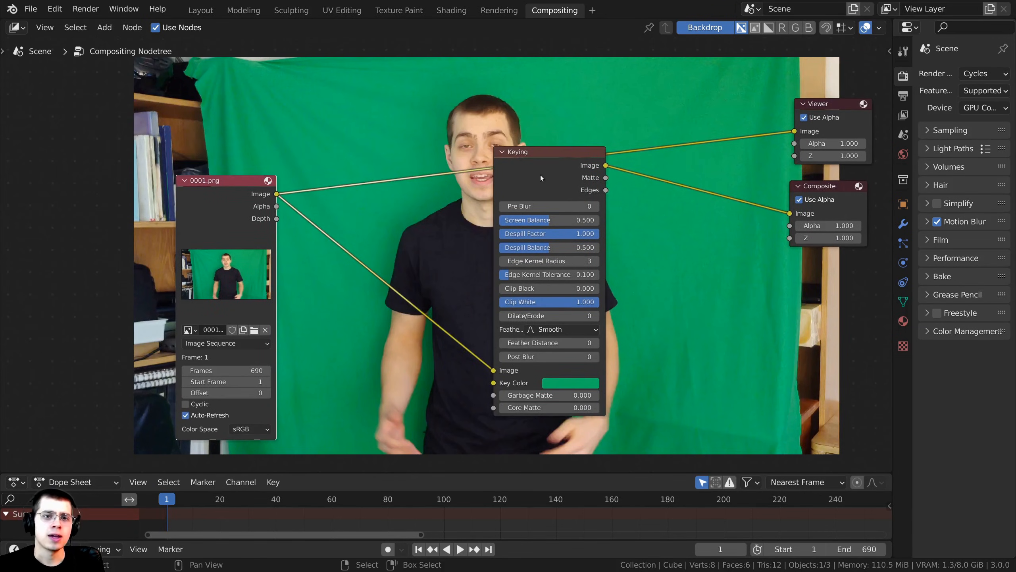
{"action": "left_click_drag", "start_coordinate": [540, 171], "coordinate": [562, 174]}
{"action": "middle_click_drag", "start_coordinate": [301, 85], "coordinate": [307, 104]}
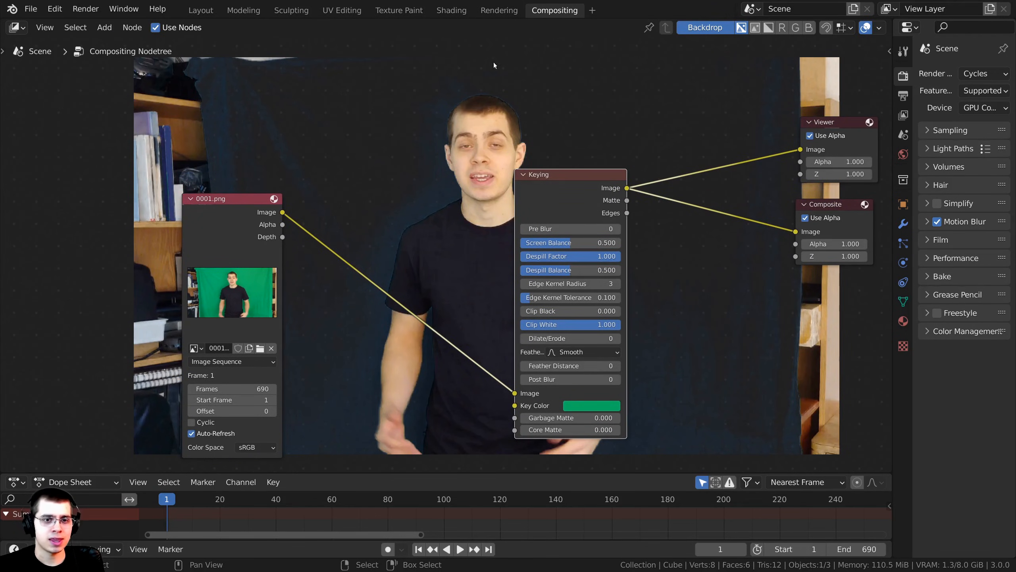
{"action": "middle_click_drag", "start_coordinate": [696, 328], "coordinate": [700, 299]}
{"action": "scroll", "coordinate": [256, 224], "scroll_direction": "up", "scroll_amount": 2}
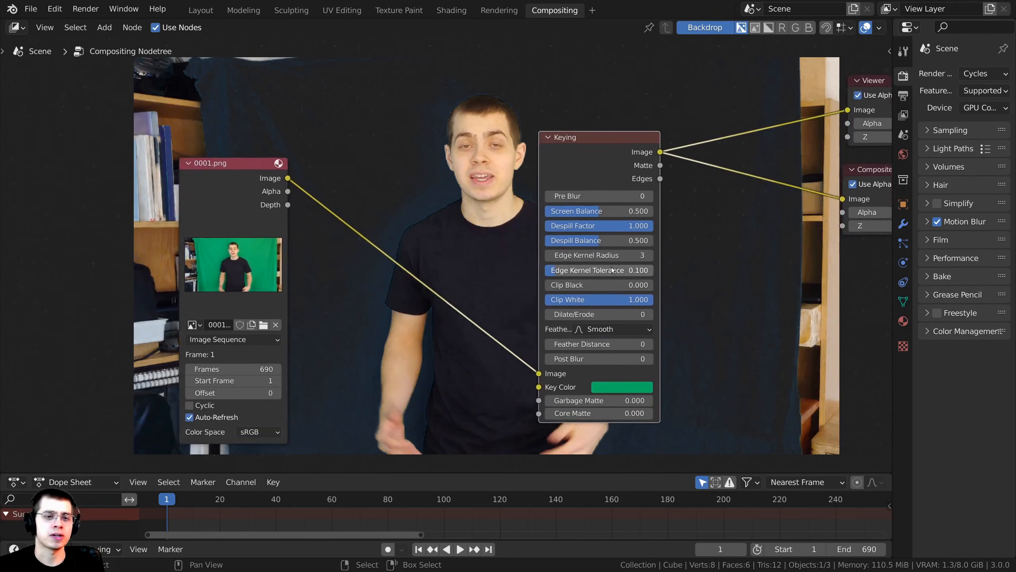
Step: Spread the image sequence and Keying nodes away from the person in the backdrop
{"action": "middle_click_drag", "start_coordinate": [244, 176], "coordinate": [248, 122]}
{"action": "left_click_drag", "start_coordinate": [245, 120], "coordinate": [86, 188]}
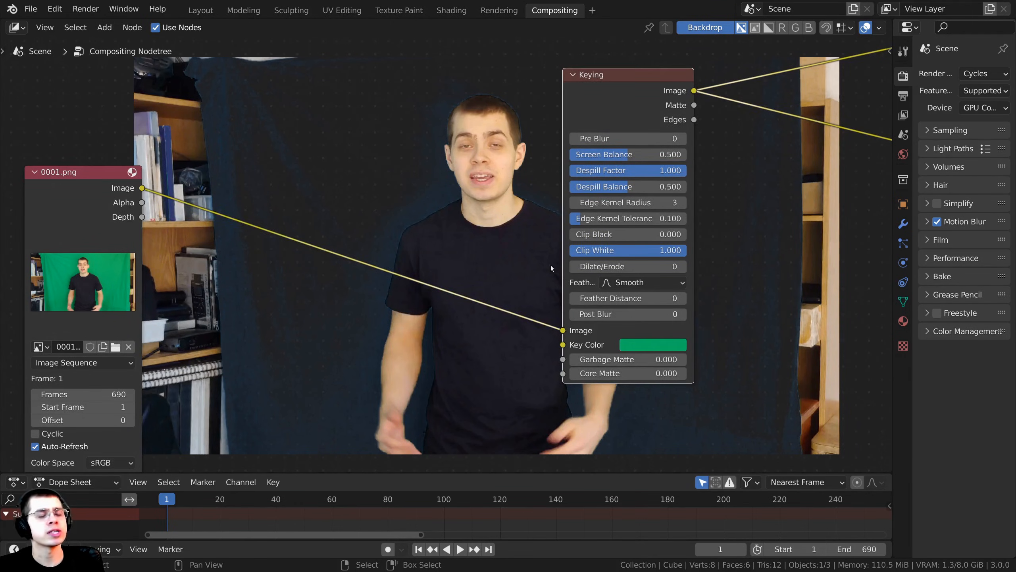
{"action": "scroll", "coordinate": [524, 274], "scroll_direction": "down", "scroll_amount": 2}
{"action": "middle_click_drag", "start_coordinate": [459, 366], "coordinate": [439, 373]}
{"action": "left_click_drag", "start_coordinate": [564, 187], "coordinate": [581, 183]}
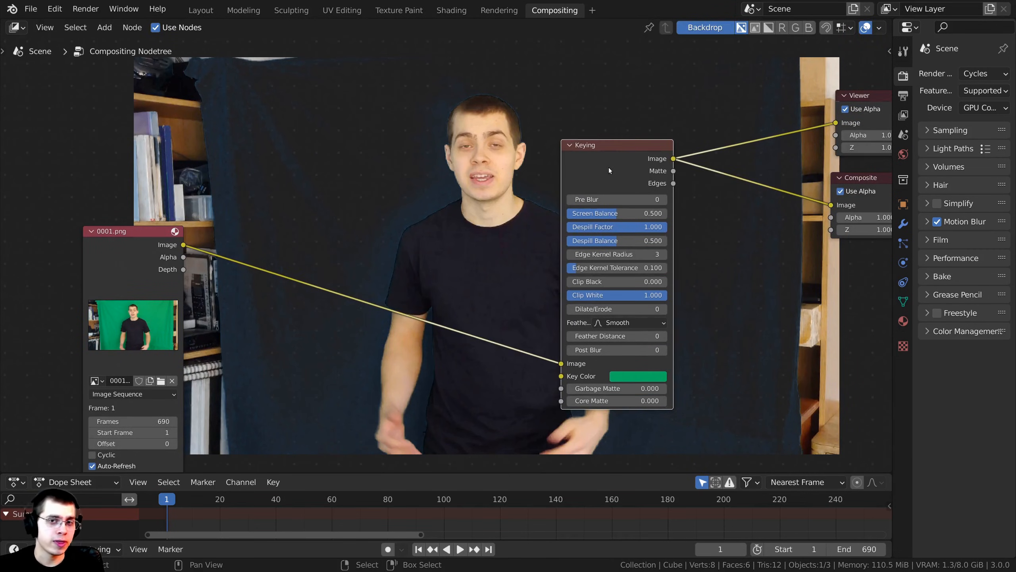
Step: Darken the Keying node's green Key Color by lowering its value to 0.313
{"action": "left_click", "coordinate": [625, 375]}
{"action": "left_click_drag", "start_coordinate": [700, 245], "coordinate": [702, 252]}
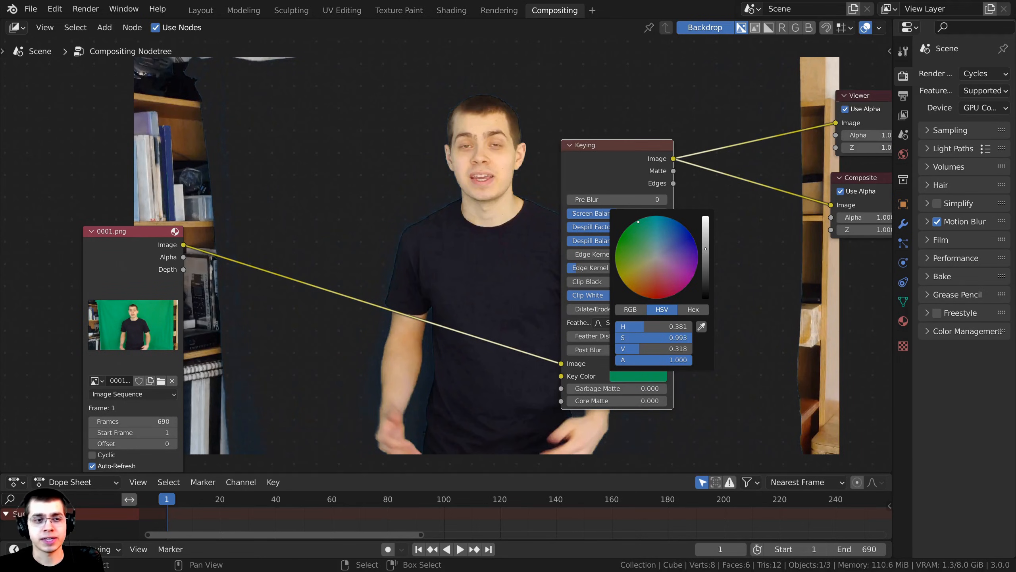
{"action": "left_click", "coordinate": [644, 378]}
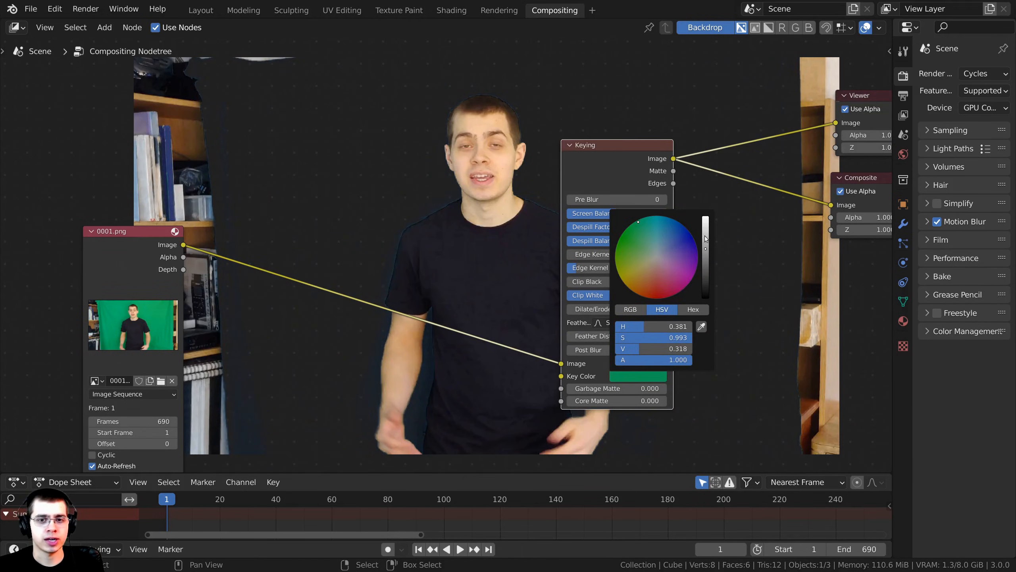
{"action": "left_click", "coordinate": [706, 249]}
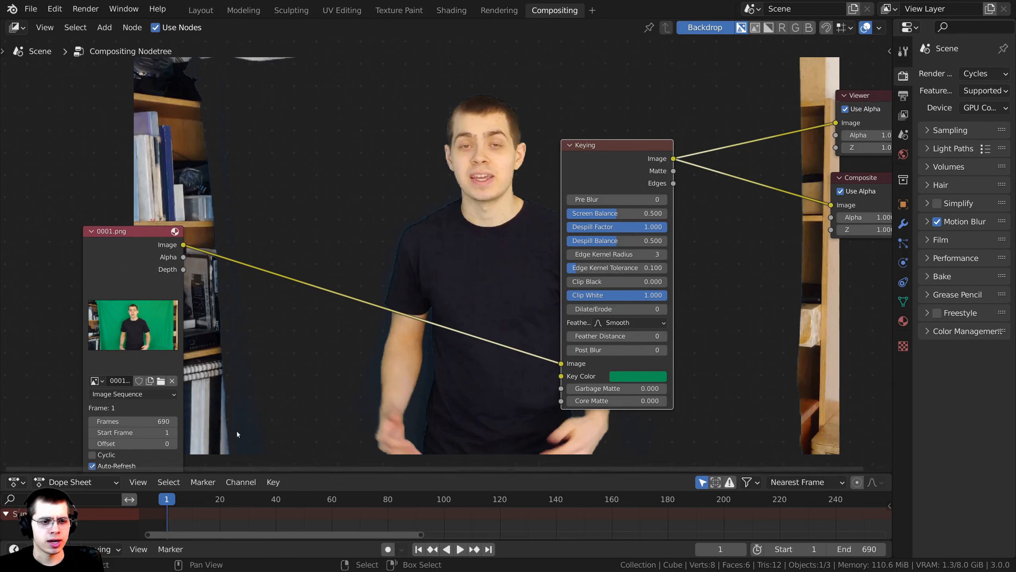
Step: Insert an Alpha Over node into the link between the Keying node's Image output and the Viewer
{"action": "middle_click_drag", "start_coordinate": [303, 372], "coordinate": [299, 346]}
{"action": "scroll", "coordinate": [277, 372], "scroll_direction": "down", "scroll_amount": 1}
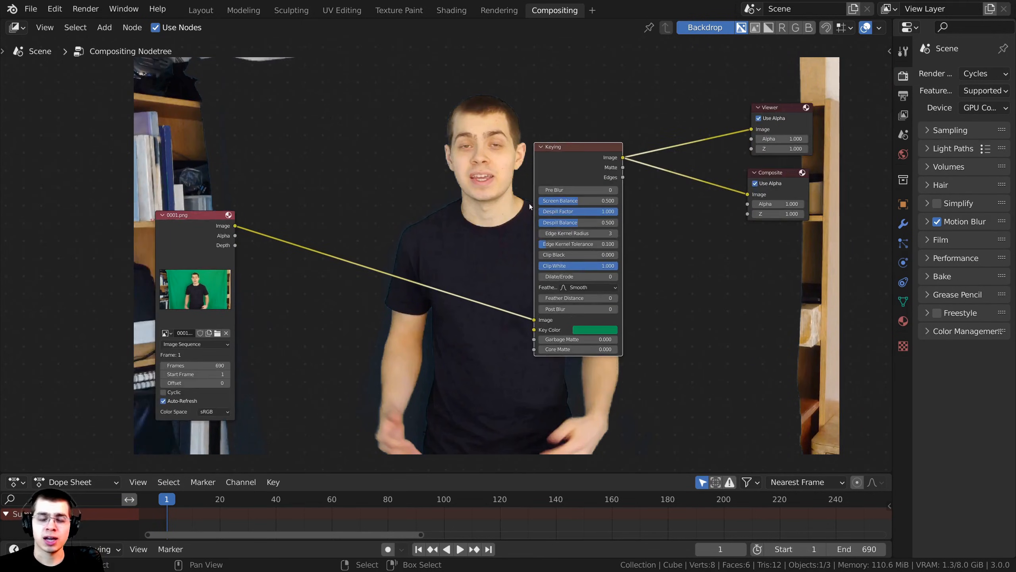
{"action": "scroll", "coordinate": [553, 181], "scroll_direction": "up", "scroll_amount": 2}
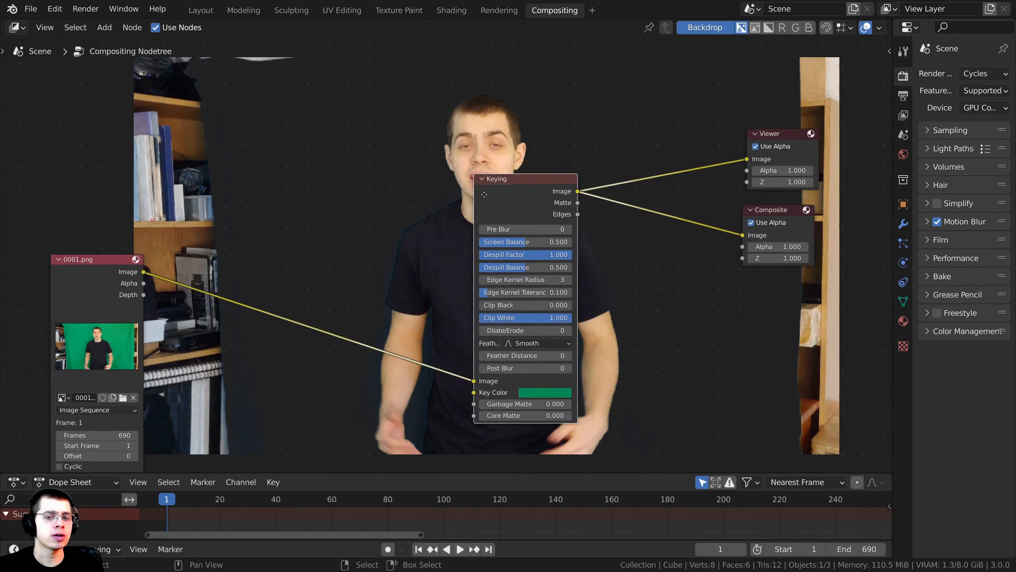
{"action": "key", "text": "shift+a"}
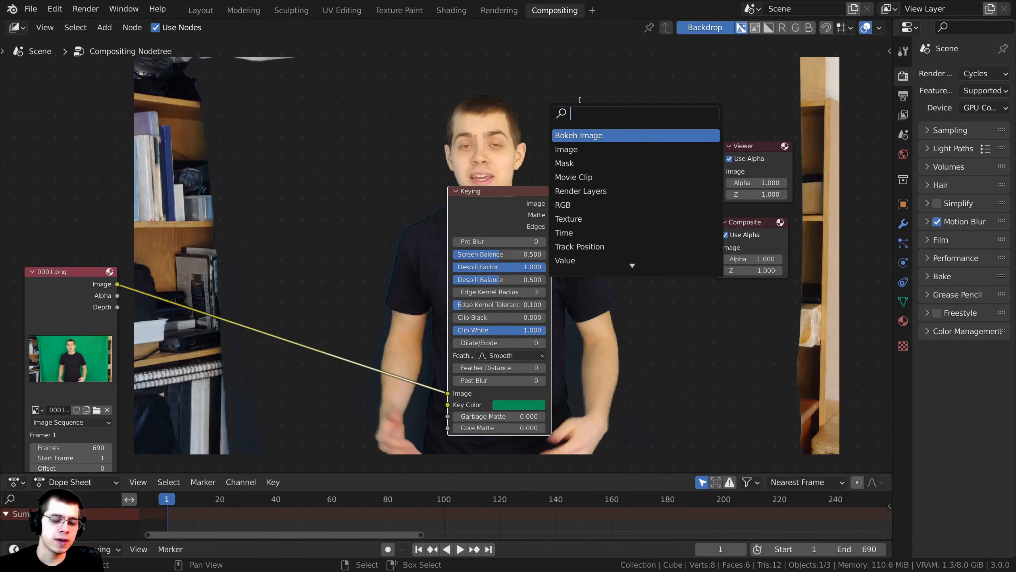
{"action": "type", "text": "alp"}
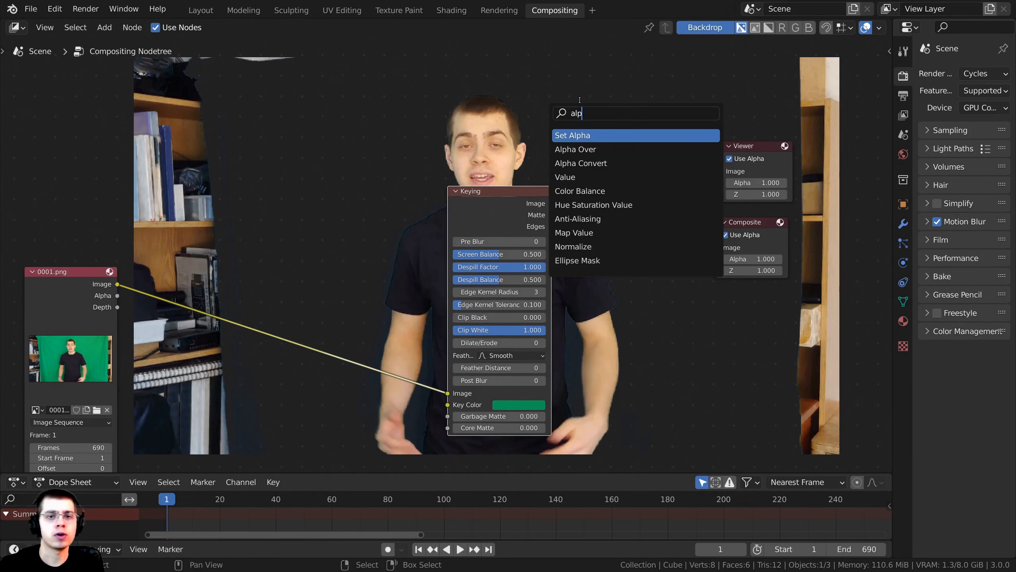
{"action": "left_click", "coordinate": [593, 148]}
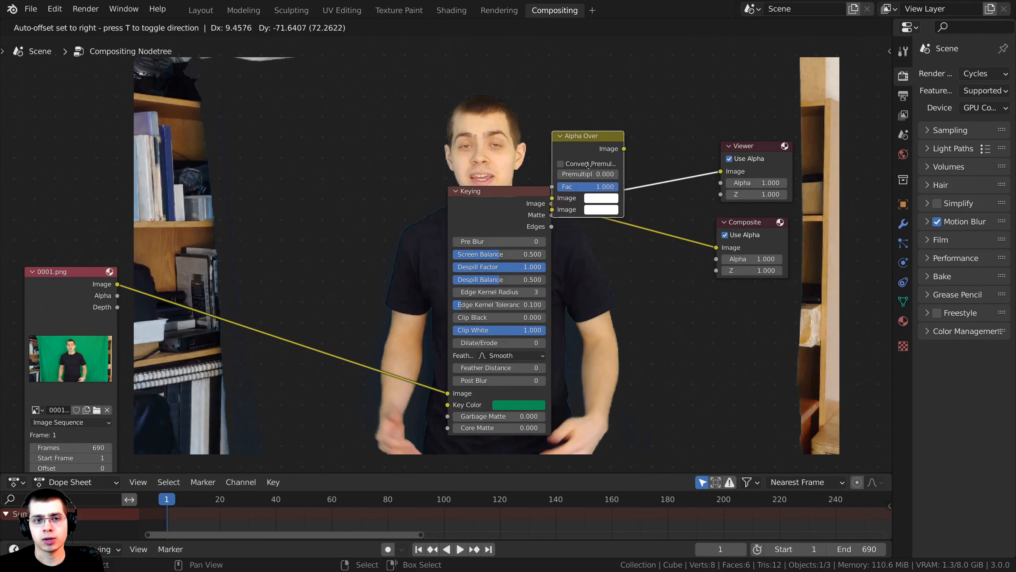
{"action": "left_click", "coordinate": [639, 171]}
Step: Connect the Alpha Over node's Image output to the Composite node's Image input
{"action": "middle_click_drag", "start_coordinate": [639, 170], "coordinate": [582, 194]}
{"action": "scroll", "coordinate": [581, 194], "scroll_direction": "up", "scroll_amount": 2}
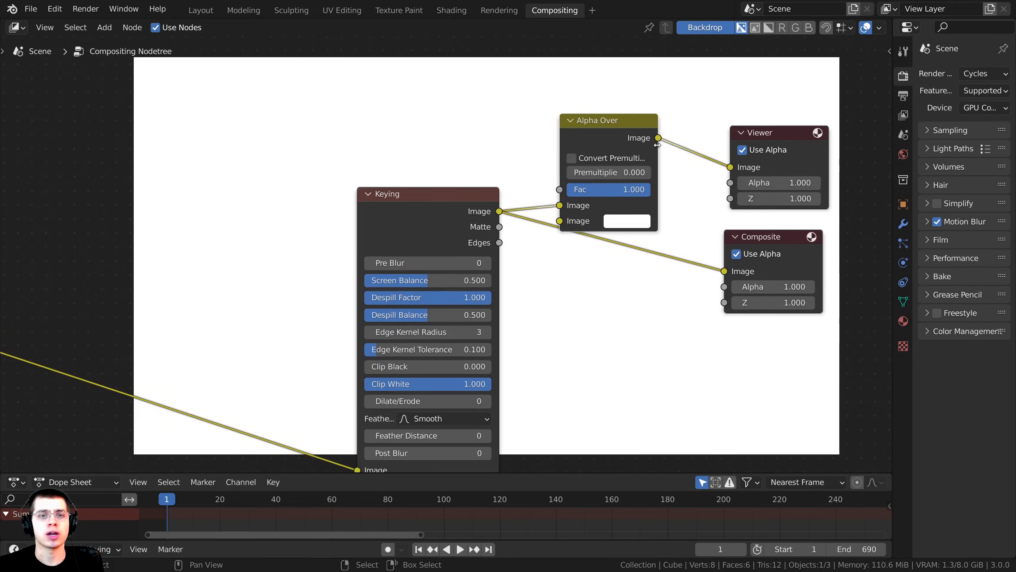
{"action": "left_click_drag", "start_coordinate": [656, 137], "coordinate": [725, 271]}
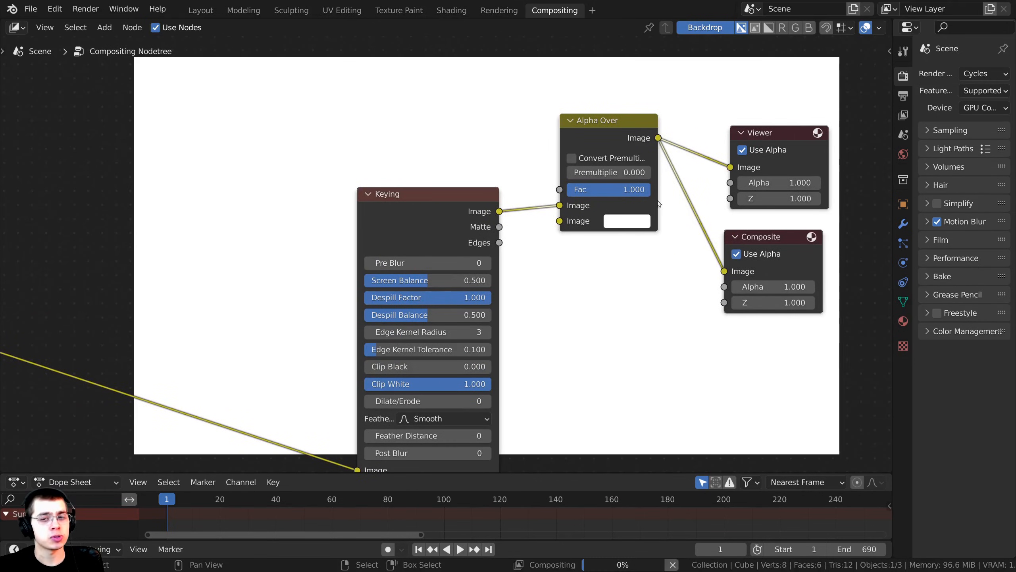
Step: Lower the Alpha Over node beside the Keying node and reroute the keyed image into its second Image input
{"action": "left_click_drag", "start_coordinate": [611, 131], "coordinate": [604, 201]}
{"action": "middle_click_drag", "start_coordinate": [586, 196], "coordinate": [609, 186]}
{"action": "left_click_drag", "start_coordinate": [609, 182], "coordinate": [613, 171]}
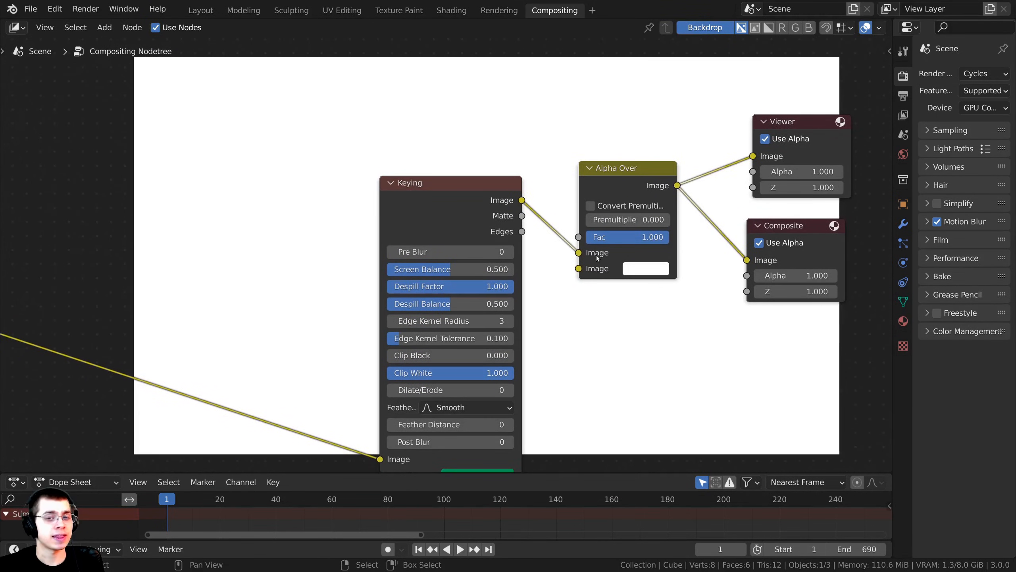
{"action": "mouse_move", "coordinate": [579, 252]}
{"action": "left_mouse_down"}
{"action": "mouse_move", "coordinate": [559, 251]}
{"action": "mouse_move", "coordinate": [579, 269]}
{"action": "left_mouse_up"}
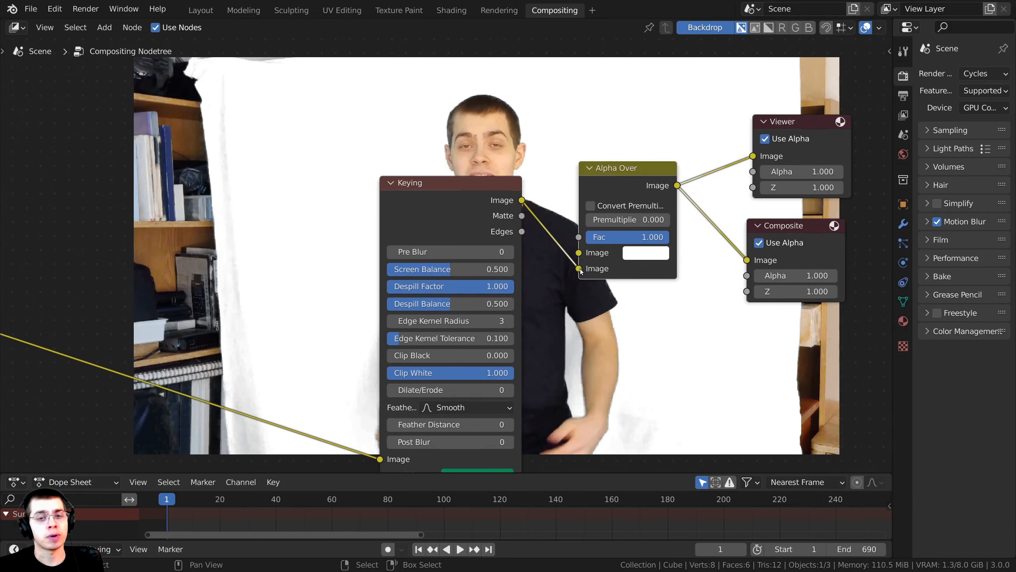
Step: Try a pinkish red with hue 0.979 and saturation 1.000 as the Alpha Over background, and restore white
{"action": "scroll", "coordinate": [524, 291], "scroll_direction": "down", "scroll_amount": 1}
{"action": "middle_click_drag", "start_coordinate": [612, 267], "coordinate": [613, 309]}
{"action": "left_click", "coordinate": [613, 309]}
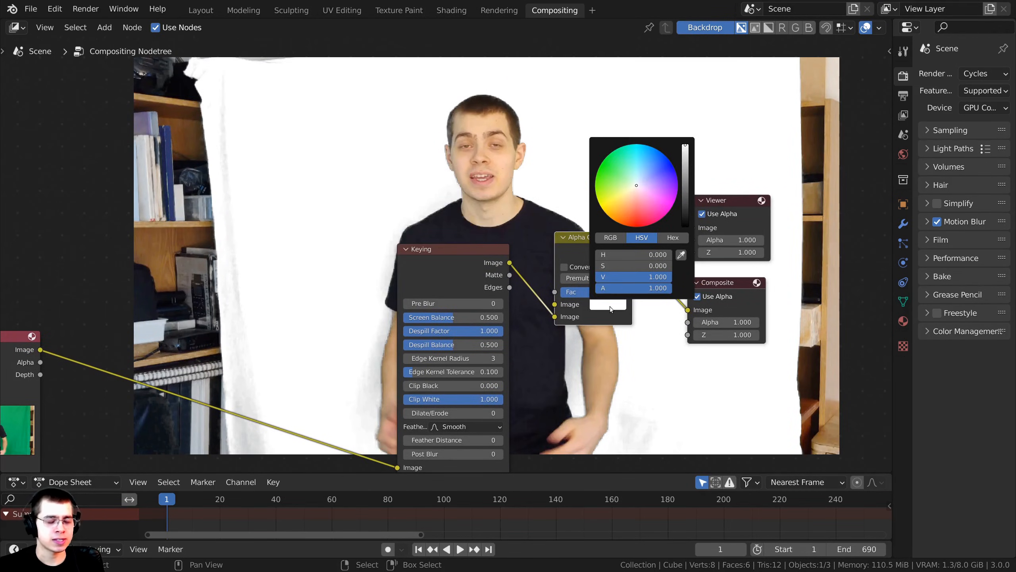
{"action": "left_click", "coordinate": [610, 306]}
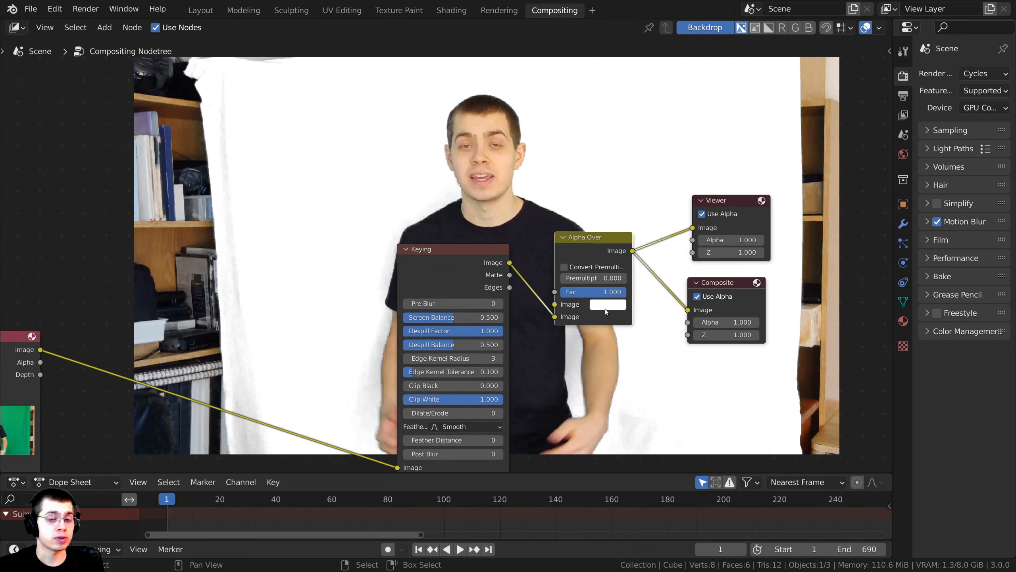
{"action": "left_click", "coordinate": [604, 304]}
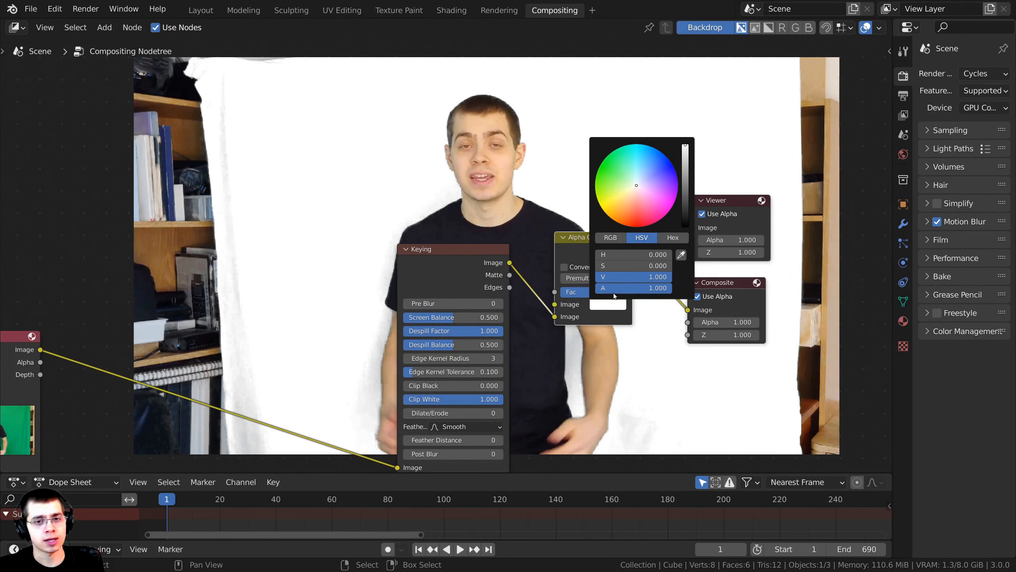
{"action": "scroll", "coordinate": [687, 263], "scroll_direction": "up", "scroll_amount": 1}
{"action": "left_click", "coordinate": [692, 268]}
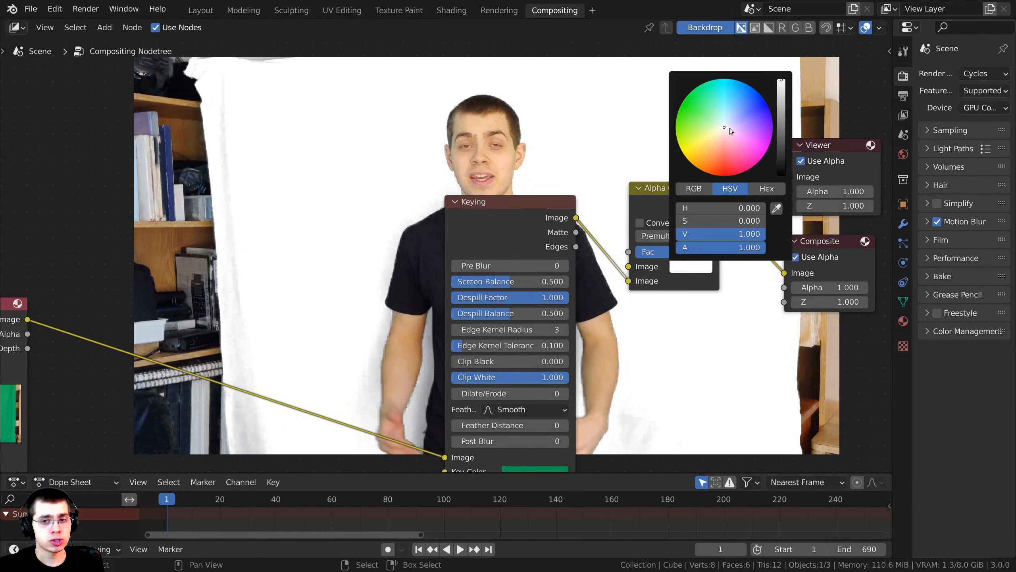
{"action": "left_click_drag", "start_coordinate": [730, 127], "coordinate": [744, 172]}
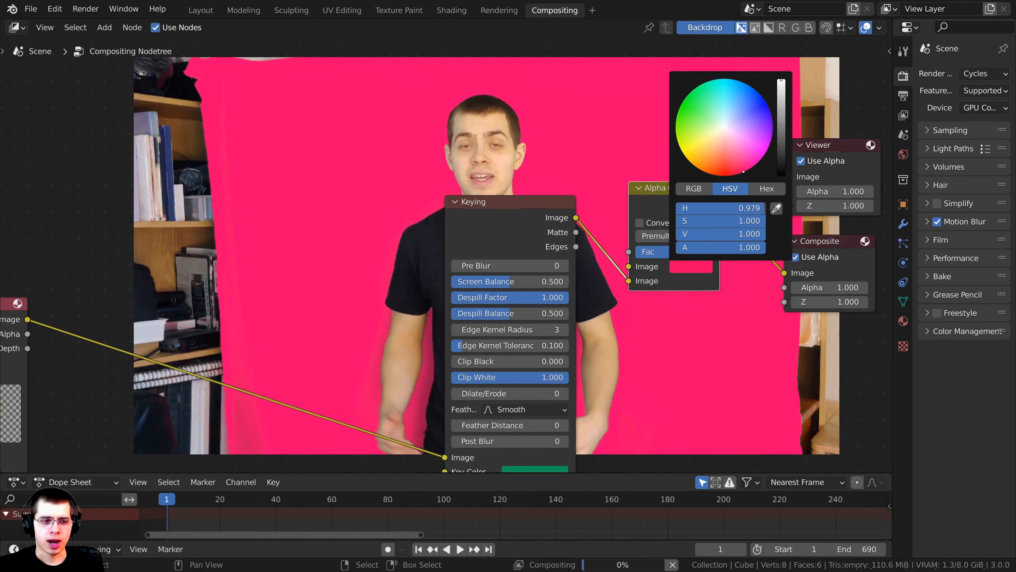
{"action": "left_click_drag", "start_coordinate": [748, 222], "coordinate": [677, 221]}
Step: Shift the Keying node's Key Color toward teal with hue 0.428 and saturation 0.984
{"action": "middle_click_drag", "start_coordinate": [354, 289], "coordinate": [485, 254]}
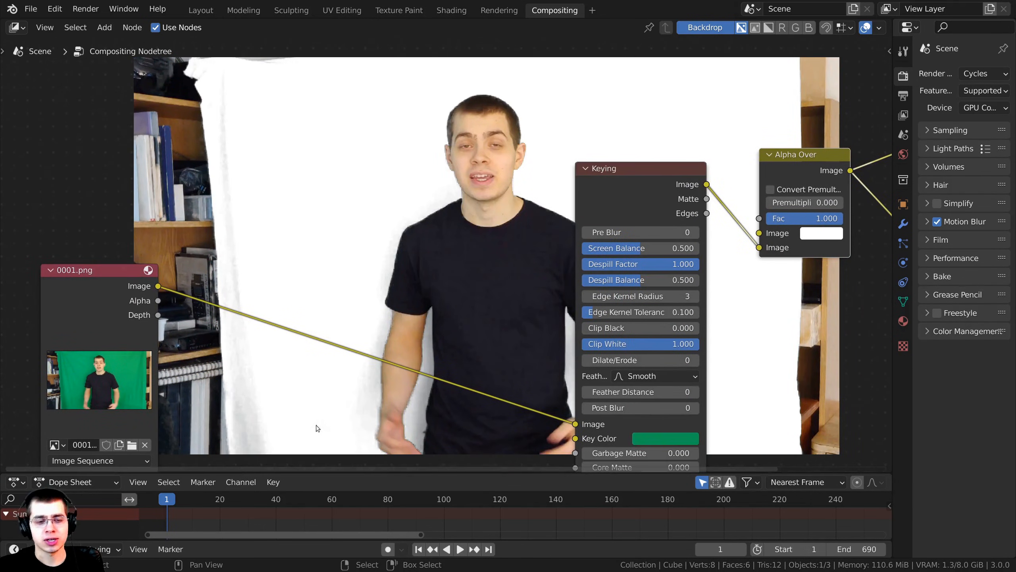
{"action": "middle_click_drag", "start_coordinate": [408, 284], "coordinate": [389, 322]}
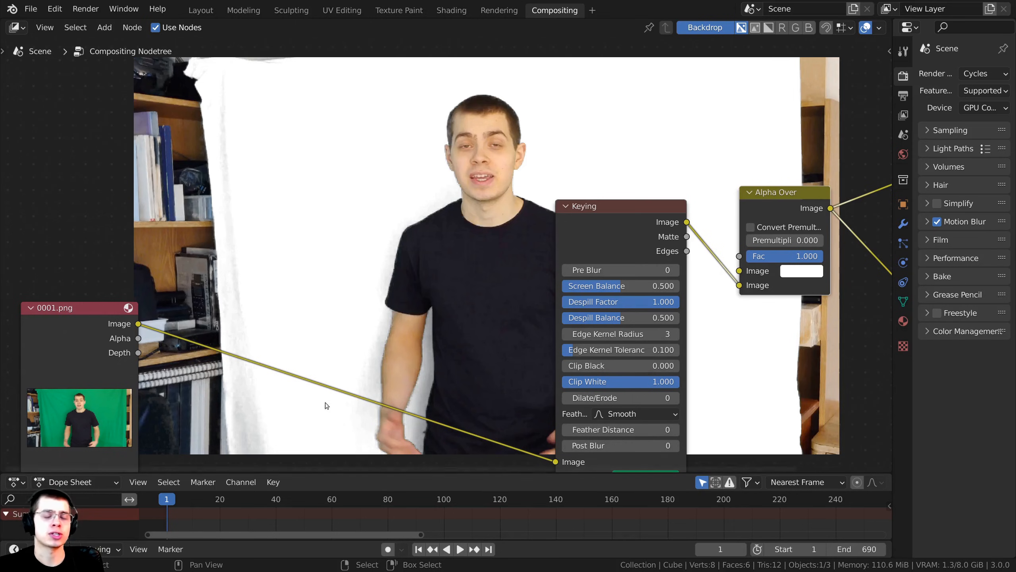
{"action": "middle_click_drag", "start_coordinate": [262, 265], "coordinate": [238, 334]}
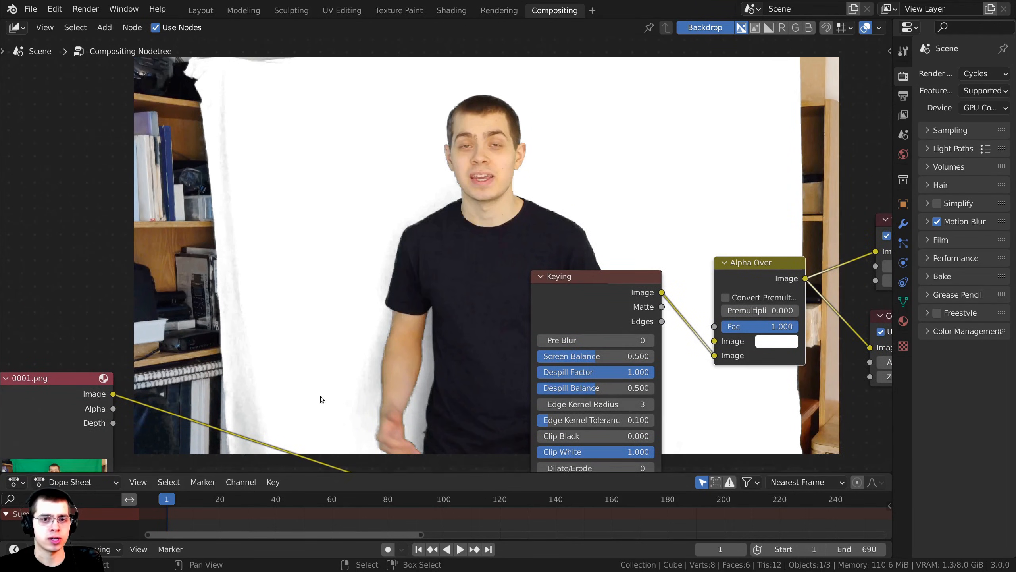
{"action": "middle_click_drag", "start_coordinate": [404, 417], "coordinate": [422, 291]}
{"action": "scroll", "coordinate": [422, 290], "scroll_direction": "down", "scroll_amount": 2}
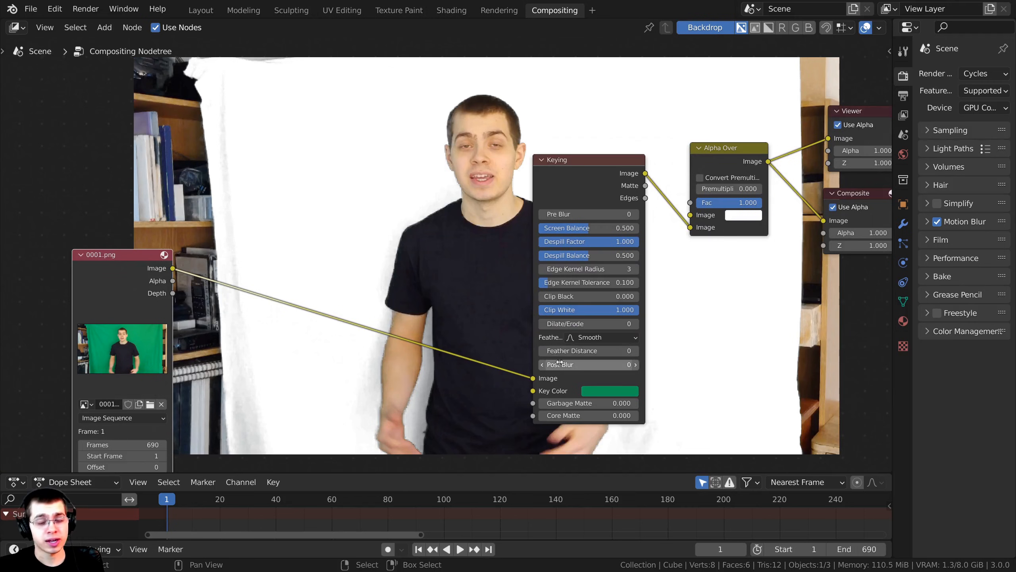
{"action": "scroll", "coordinate": [570, 365], "scroll_direction": "up", "scroll_amount": 1}
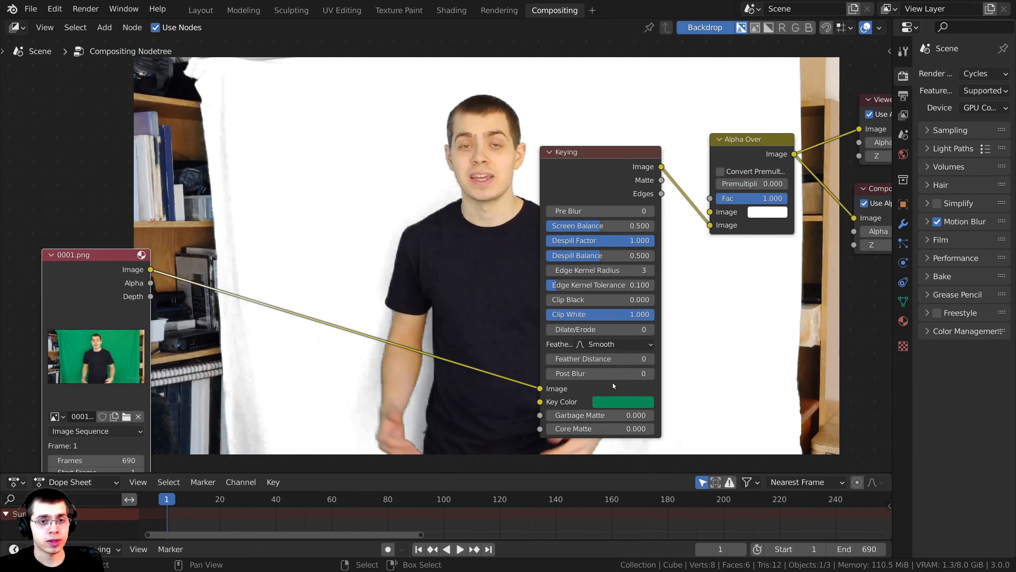
{"action": "left_click", "coordinate": [603, 402]}
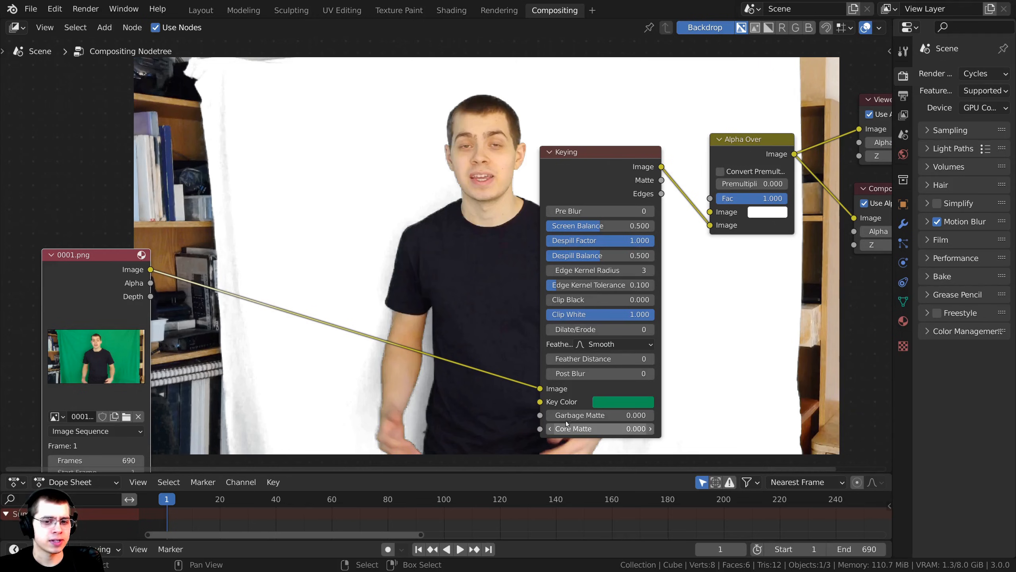
{"action": "left_click", "coordinate": [605, 403]}
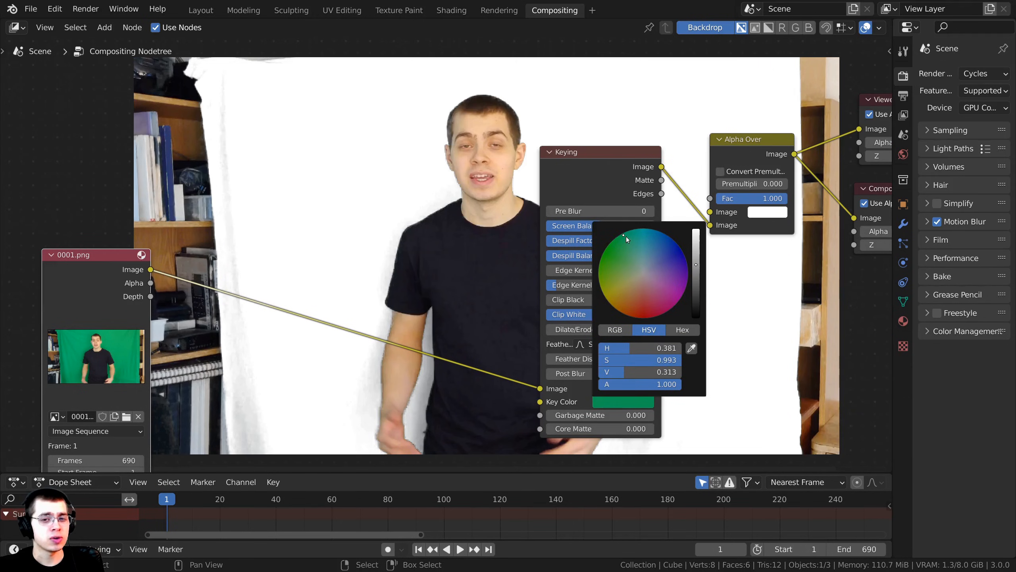
{"action": "left_click_drag", "start_coordinate": [627, 237], "coordinate": [632, 234]}
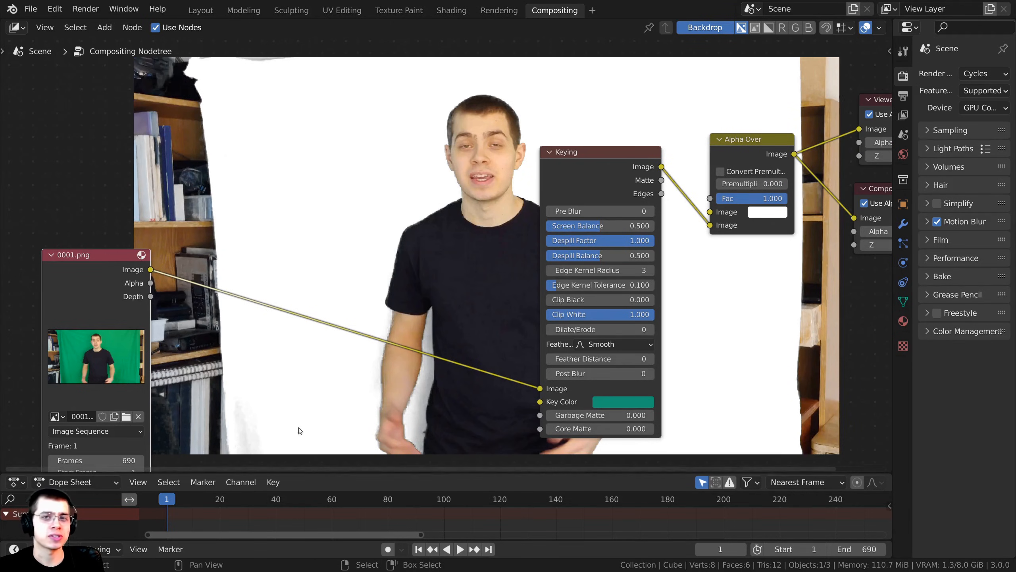
Step: Try a slightly less saturated teal for the Keying node's Key Color
{"action": "middle_click_drag", "start_coordinate": [298, 427], "coordinate": [323, 425]}
{"action": "left_click", "coordinate": [647, 399]}
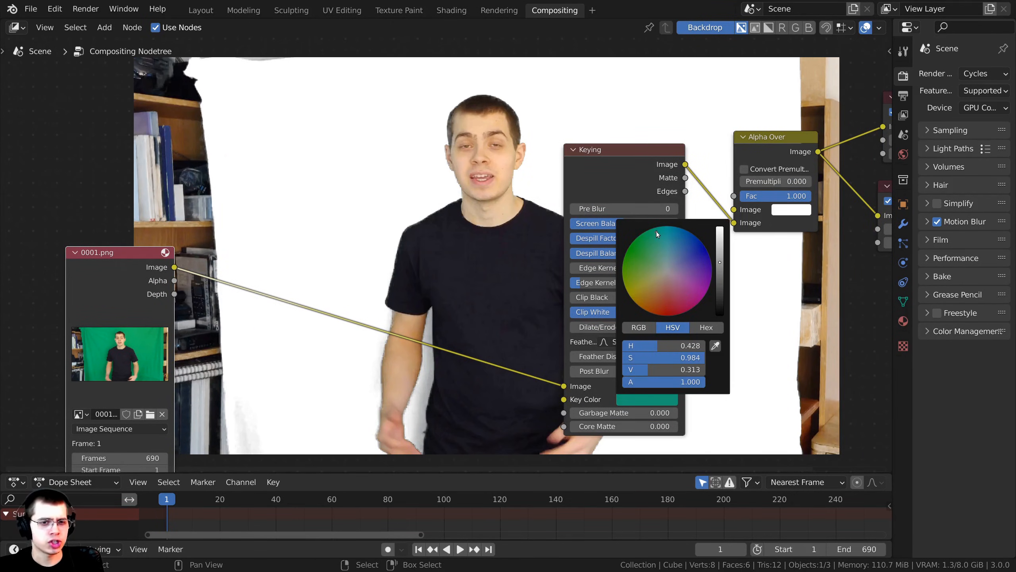
{"action": "left_click_drag", "start_coordinate": [657, 234], "coordinate": [656, 243]}
{"action": "right_click", "coordinate": [656, 243]}
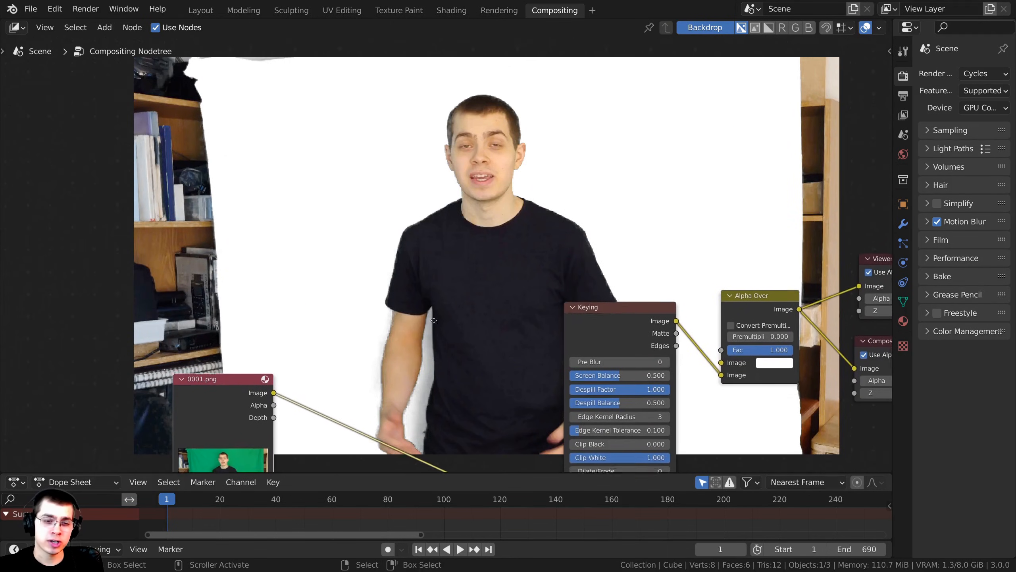
Step: Inspect the keyed edges around the person and the bookshelves, moving the image sequence node out of the way
{"action": "middle_click_drag", "start_coordinate": [434, 320], "coordinate": [437, 314]}
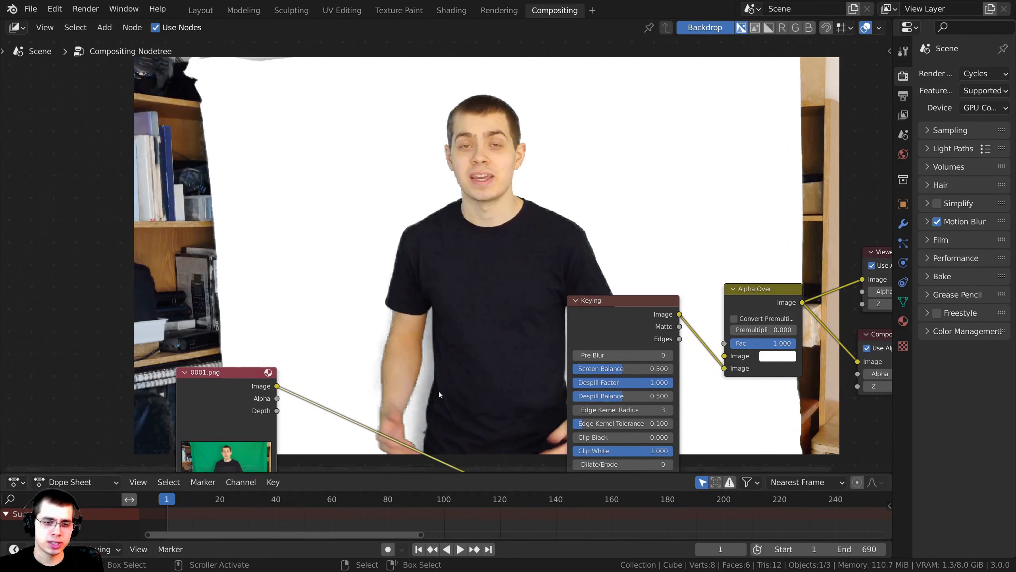
{"action": "middle_click_drag", "start_coordinate": [414, 389], "coordinate": [413, 246]}
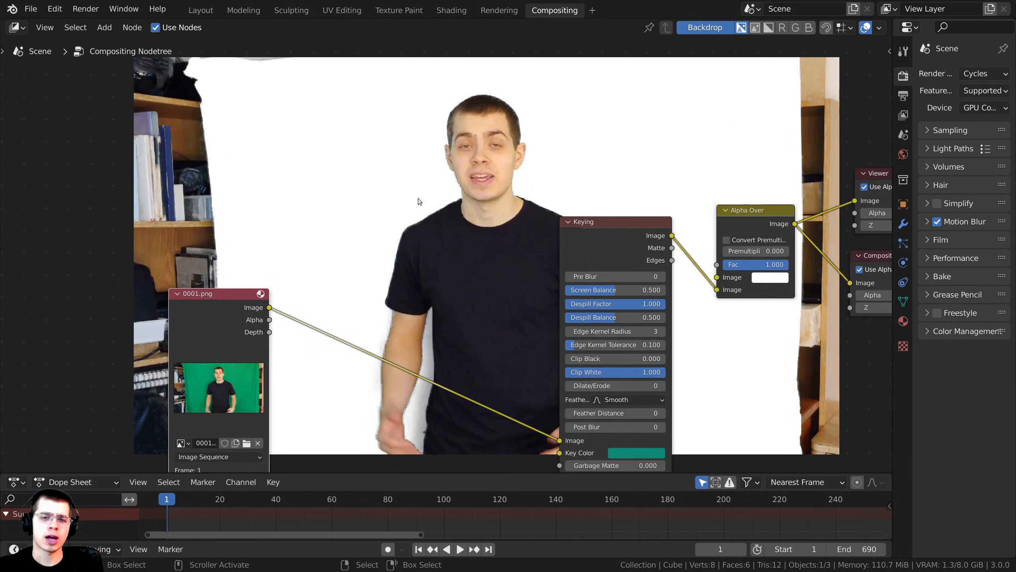
{"action": "middle_click_drag", "start_coordinate": [396, 159], "coordinate": [411, 198]}
{"action": "left_click_drag", "start_coordinate": [226, 333], "coordinate": [294, 383]}
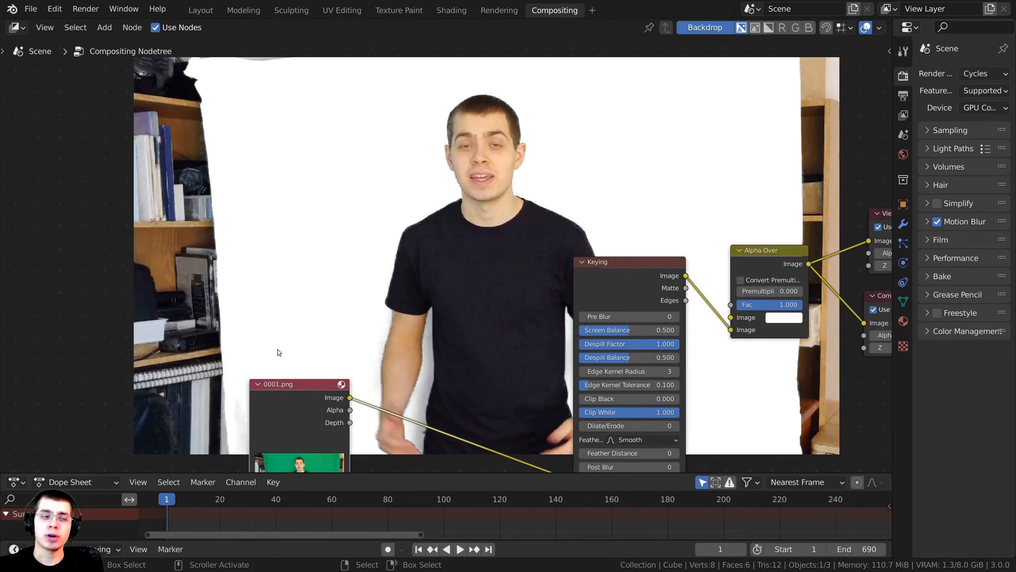
{"action": "middle_click_drag", "start_coordinate": [250, 417], "coordinate": [283, 415]}
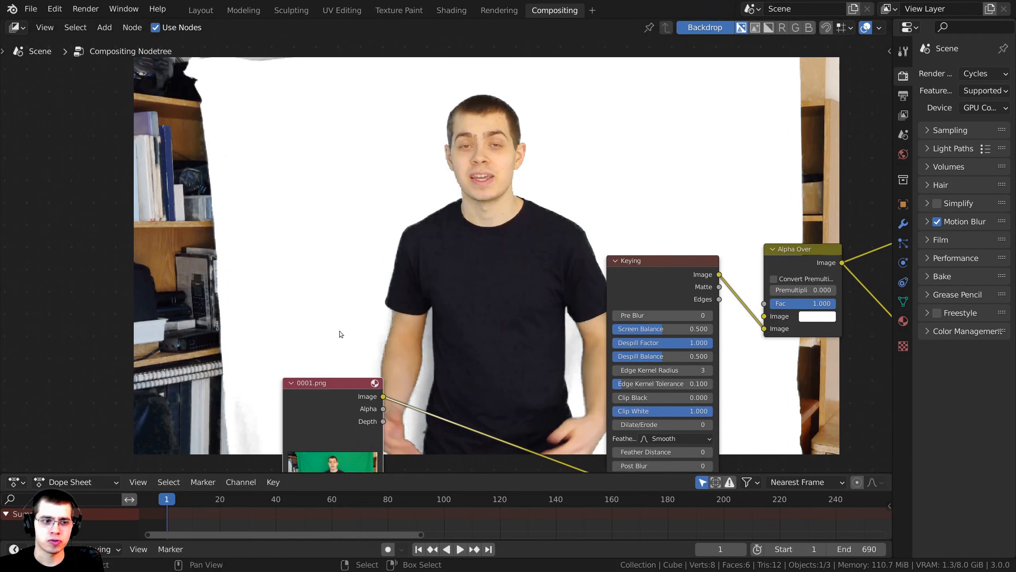
{"action": "middle_click_drag", "start_coordinate": [773, 75], "coordinate": [762, 81]}
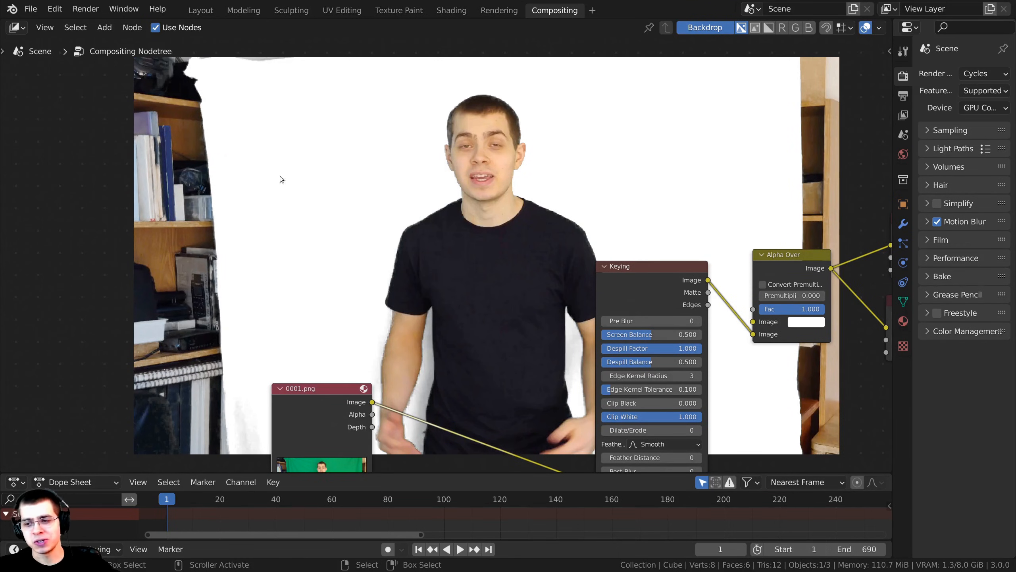
{"action": "middle_click_drag", "start_coordinate": [564, 186], "coordinate": [569, 114]}
{"action": "scroll", "coordinate": [569, 114], "scroll_direction": "up", "scroll_amount": 1}
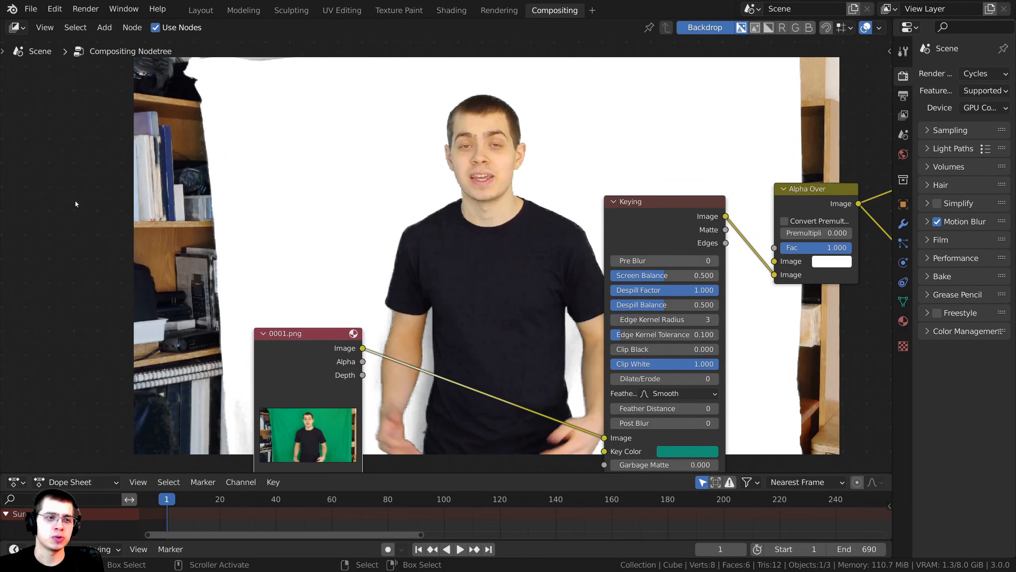
{"action": "middle_click_drag", "start_coordinate": [303, 334], "coordinate": [262, 220]}
{"action": "left_click_drag", "start_coordinate": [229, 264], "coordinate": [189, 249]}
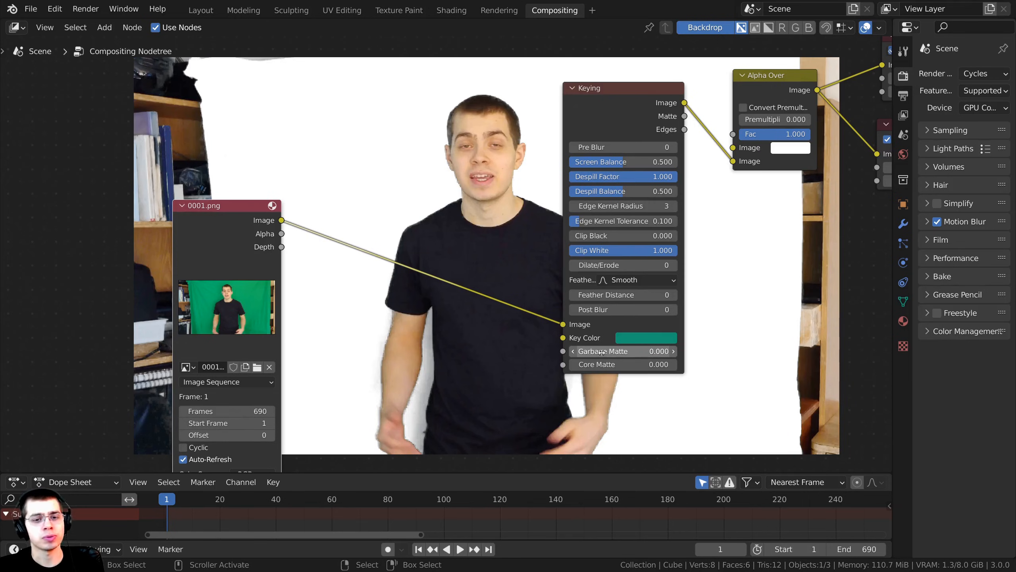
{"action": "middle_click_drag", "start_coordinate": [495, 182], "coordinate": [483, 212]}
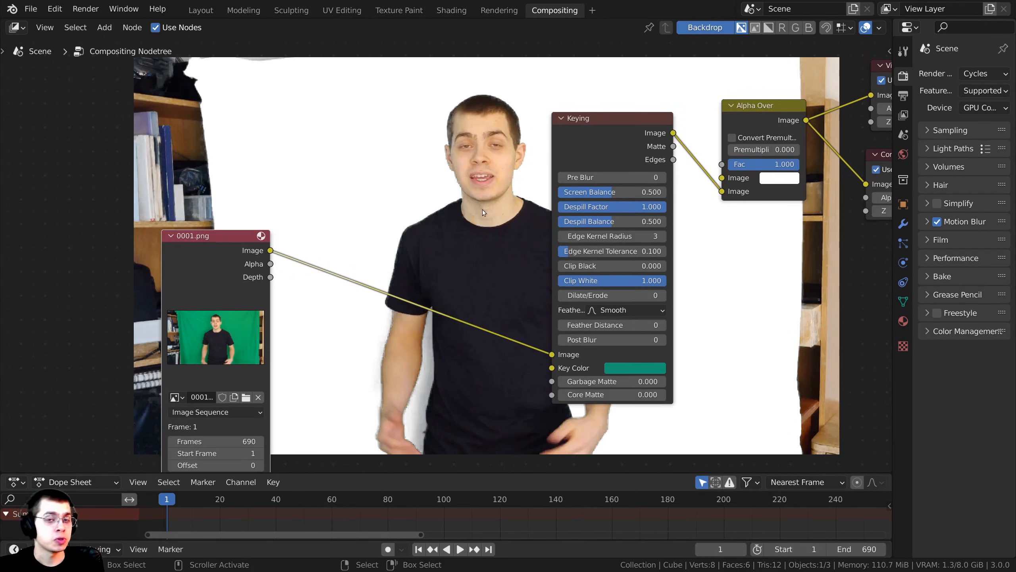
Step: Add the VFX Masking workspace and enlarge its mask editor to fill the space above it
{"action": "left_click", "coordinate": [592, 14]}
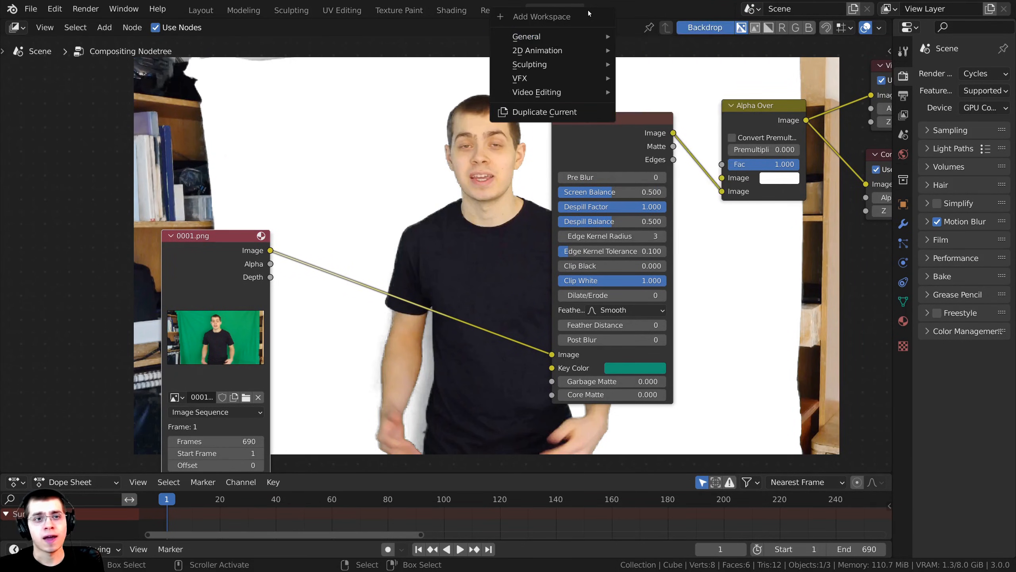
{"action": "mouse_move", "coordinate": [530, 76]}
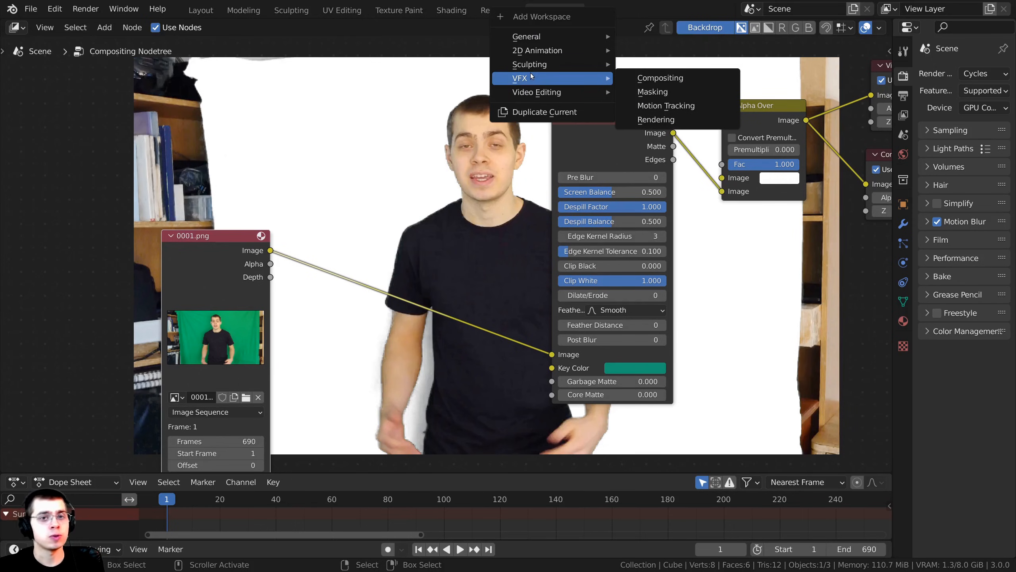
{"action": "left_click", "coordinate": [643, 92]}
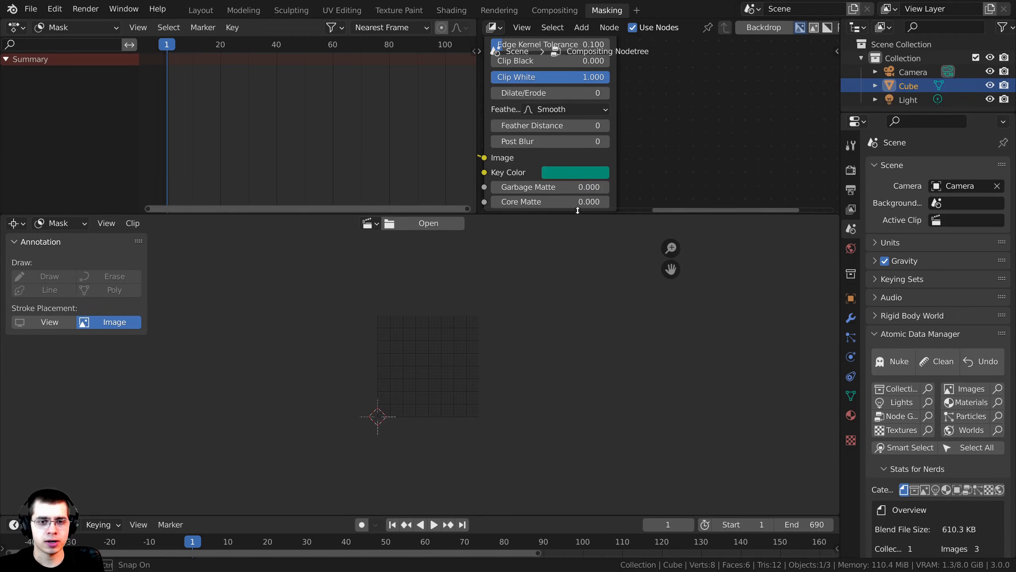
{"action": "left_click_drag", "start_coordinate": [580, 214], "coordinate": [580, 37]}
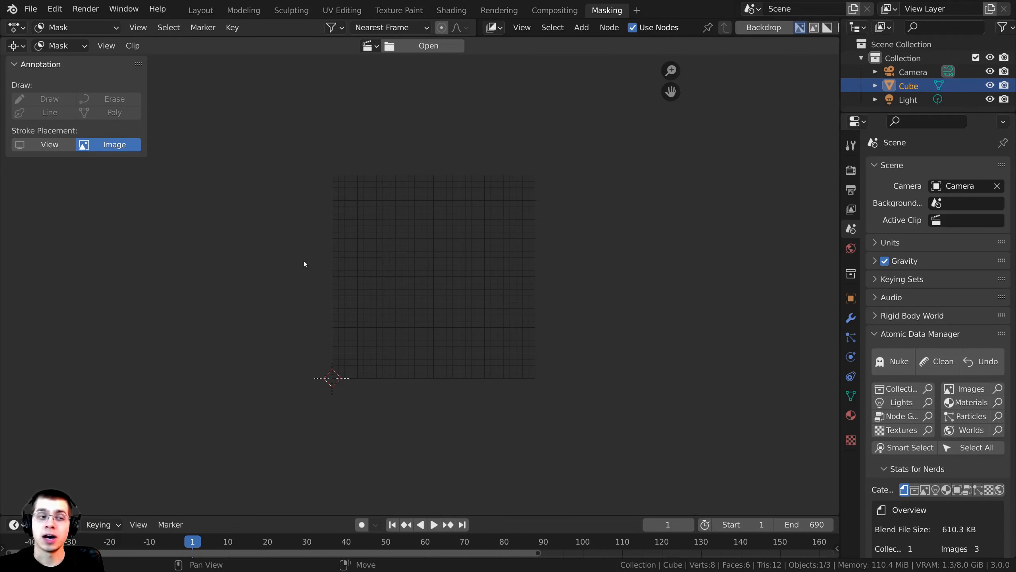
Step: Load all the PNG frames from the Frames folder as the clip in the mask editor
{"action": "left_click", "coordinate": [418, 47]}
{"action": "double_click", "coordinate": [317, 100]}
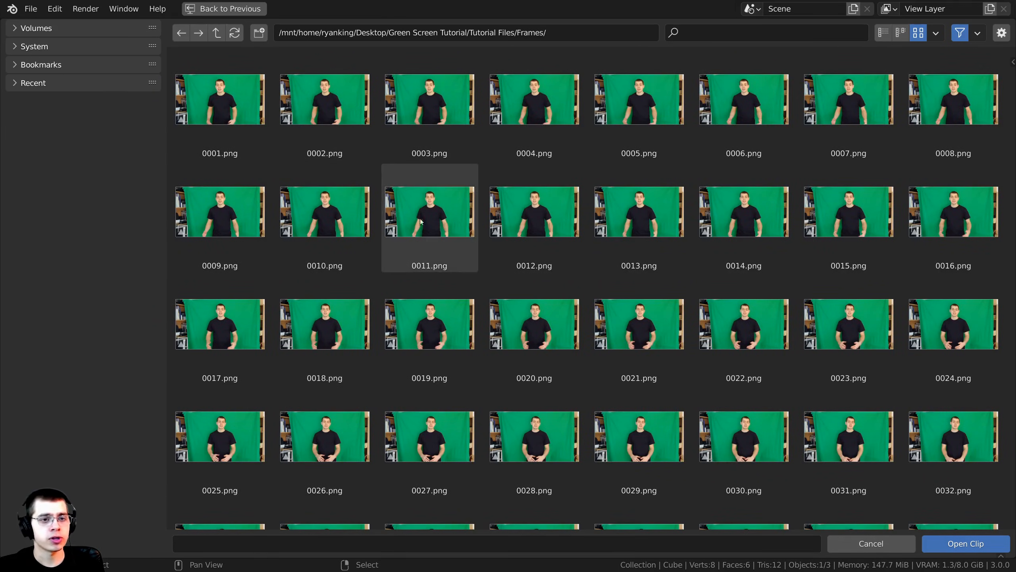
{"action": "key", "text": "a"}
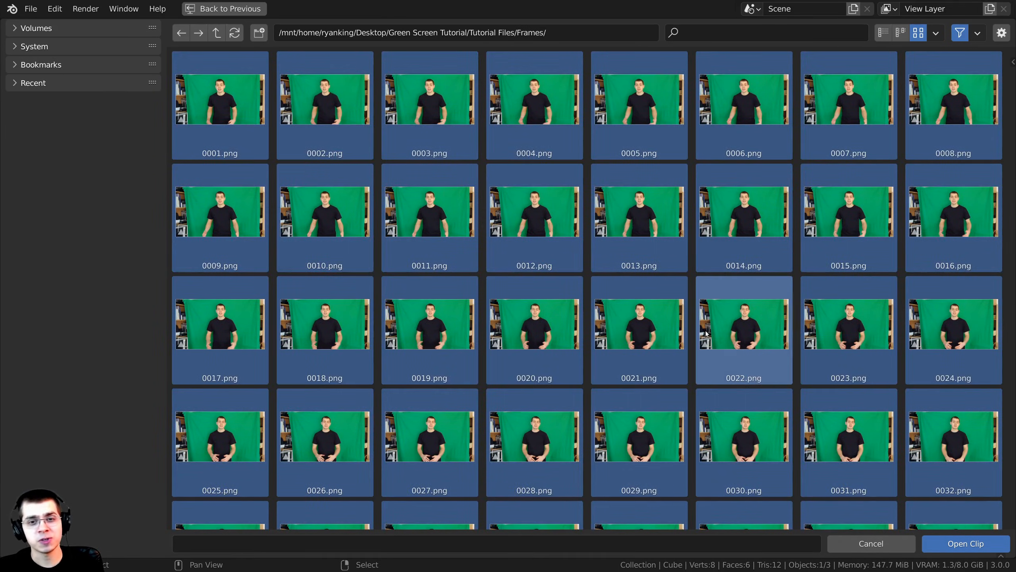
{"action": "left_click", "coordinate": [956, 546]}
Step: Play the green screen clip to frame 65 and enlarge the timeline area
{"action": "scroll", "coordinate": [544, 348], "scroll_direction": "down", "scroll_amount": 6}
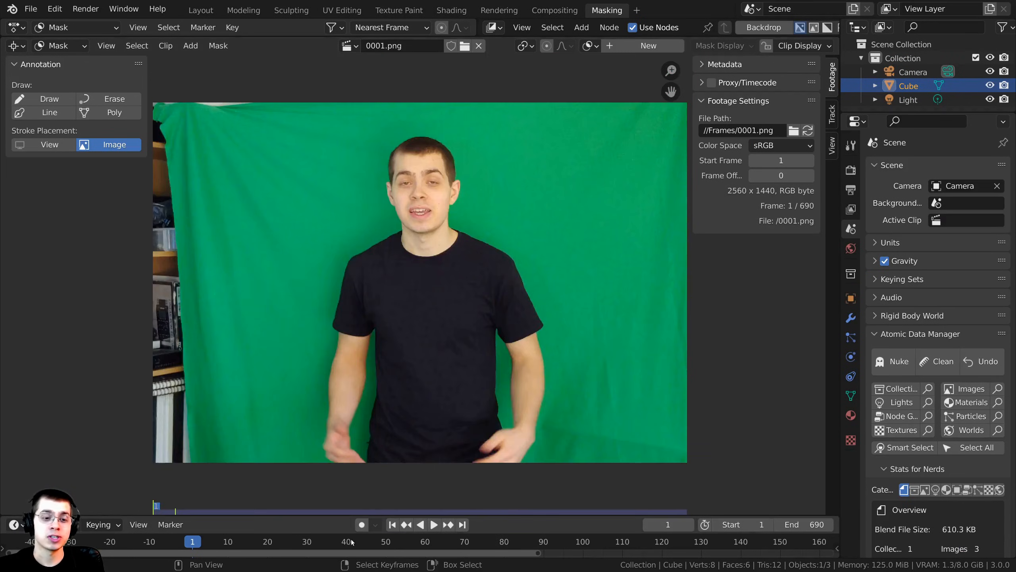
{"action": "key", "text": "space"}
{"action": "left_click_drag", "start_coordinate": [331, 515], "coordinate": [360, 478]}
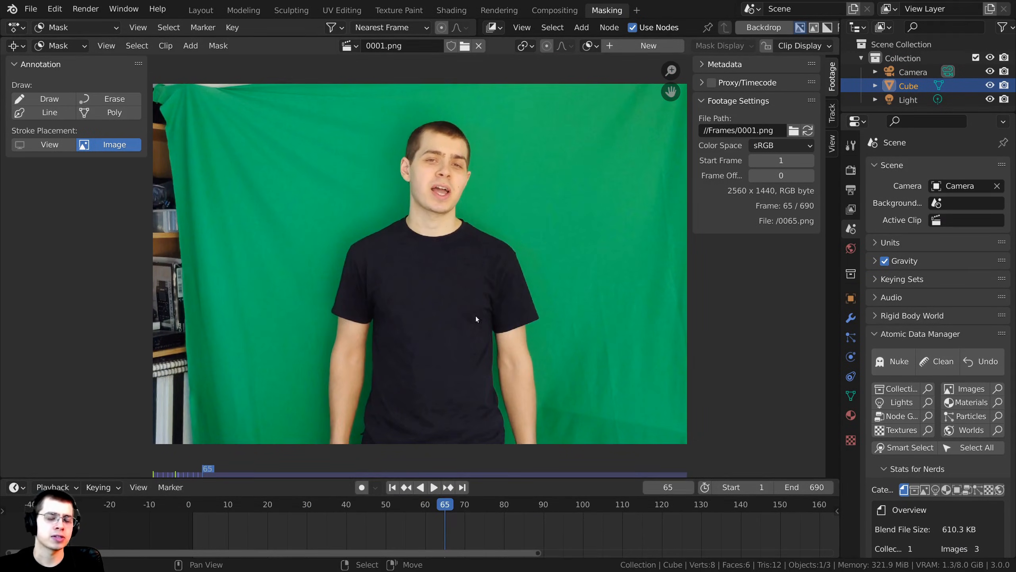
Step: Fit the whole clip in the mask editor and create a new mask
{"action": "key", "text": "Home"}
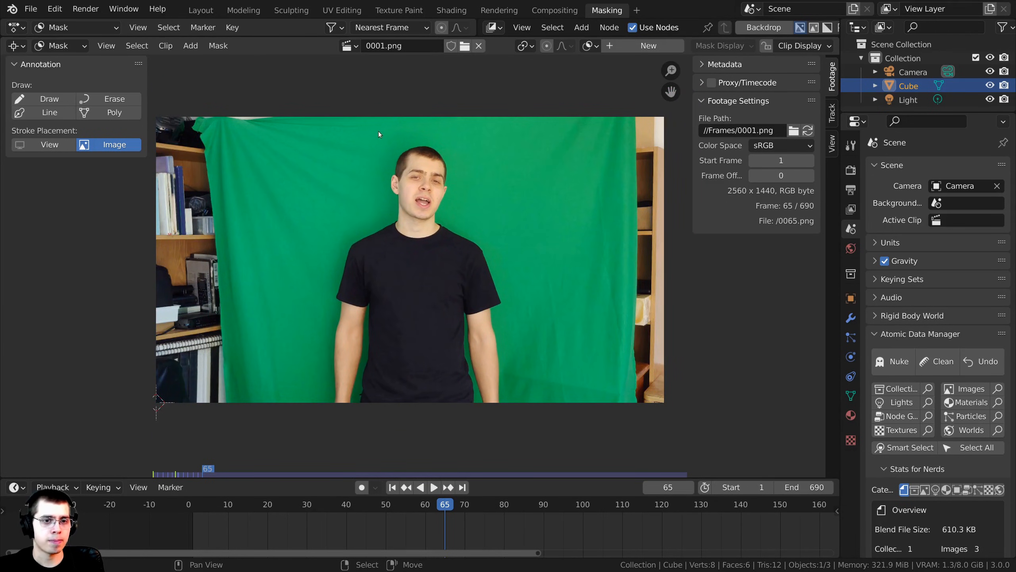
{"action": "left_click", "coordinate": [628, 50]}
{"action": "double_click", "coordinate": [574, 44]}
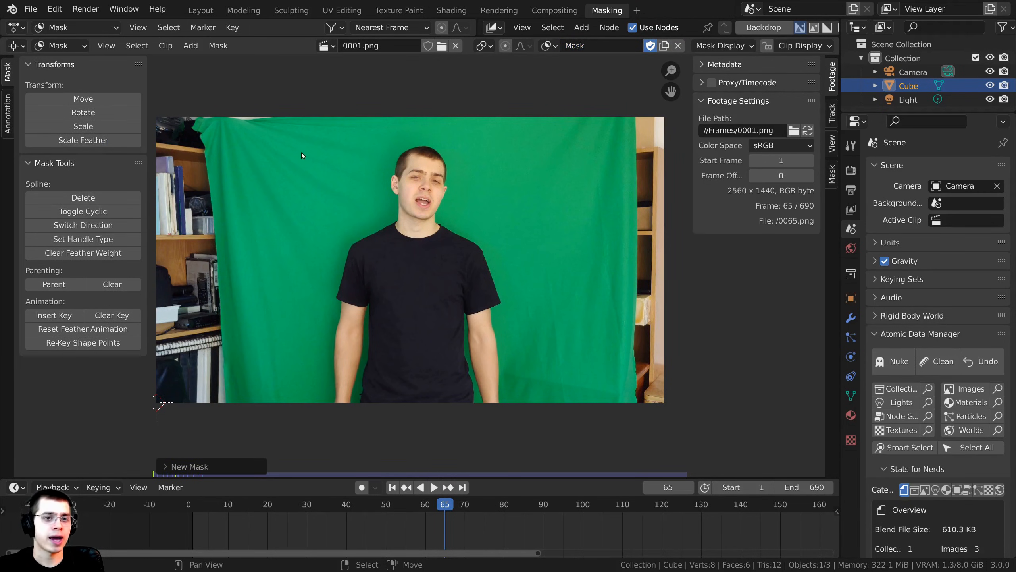
Step: Draw mask points around the person, inside the green screen's side and upper edges, passing below the frame back toward the first point
{"action": "middle_click_drag", "start_coordinate": [329, 163], "coordinate": [401, 171]}
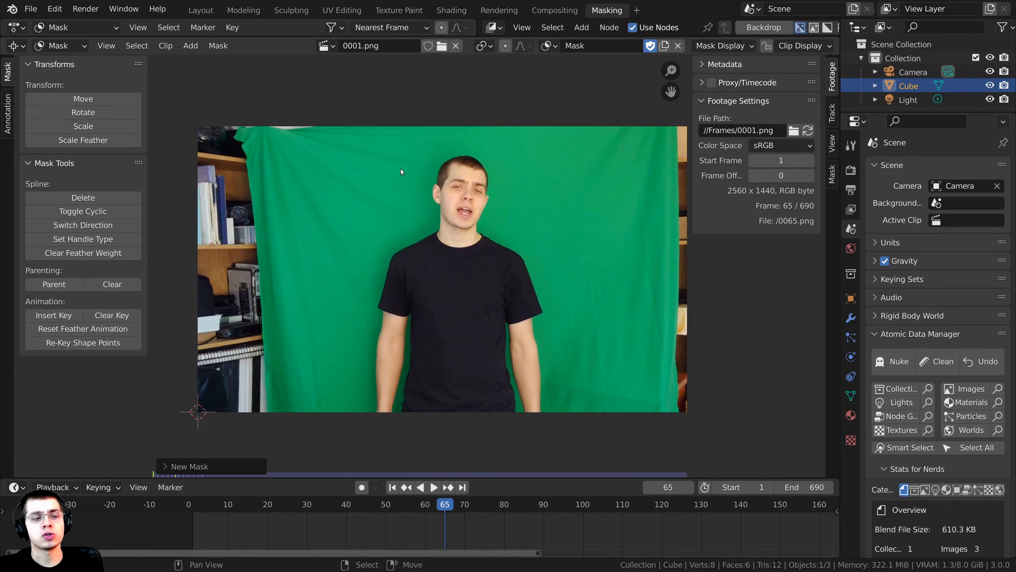
{"action": "left_click", "coordinate": [286, 432], "text": "ctrl"}
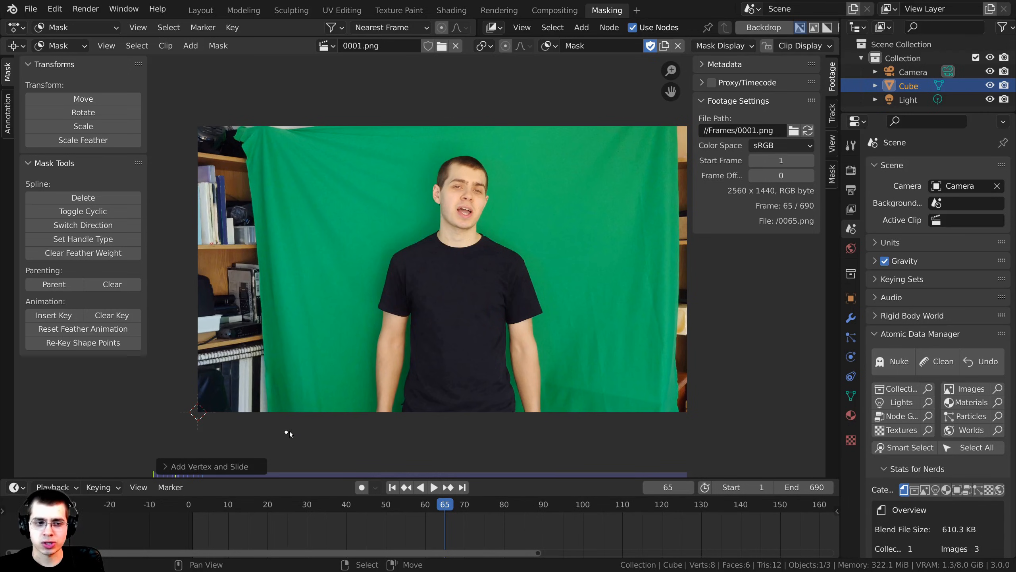
{"action": "left_click", "coordinate": [296, 369], "text": "ctrl"}
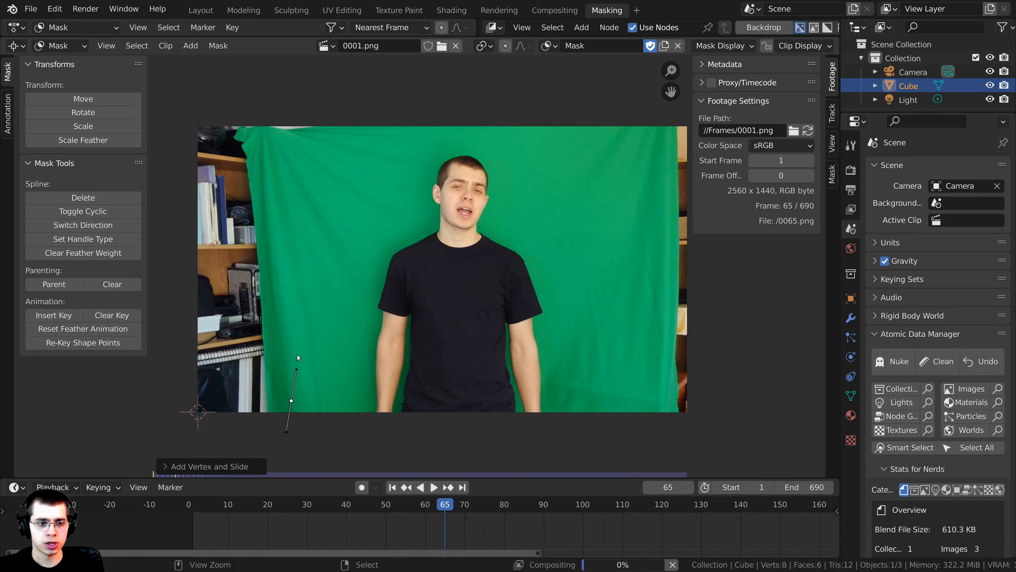
{"action": "left_click", "coordinate": [290, 295], "text": "ctrl"}
{"action": "left_click", "coordinate": [292, 236], "text": "ctrl"}
{"action": "left_click", "coordinate": [303, 185], "text": "ctrl"}
{"action": "left_click", "coordinate": [334, 156], "text": "ctrl"}
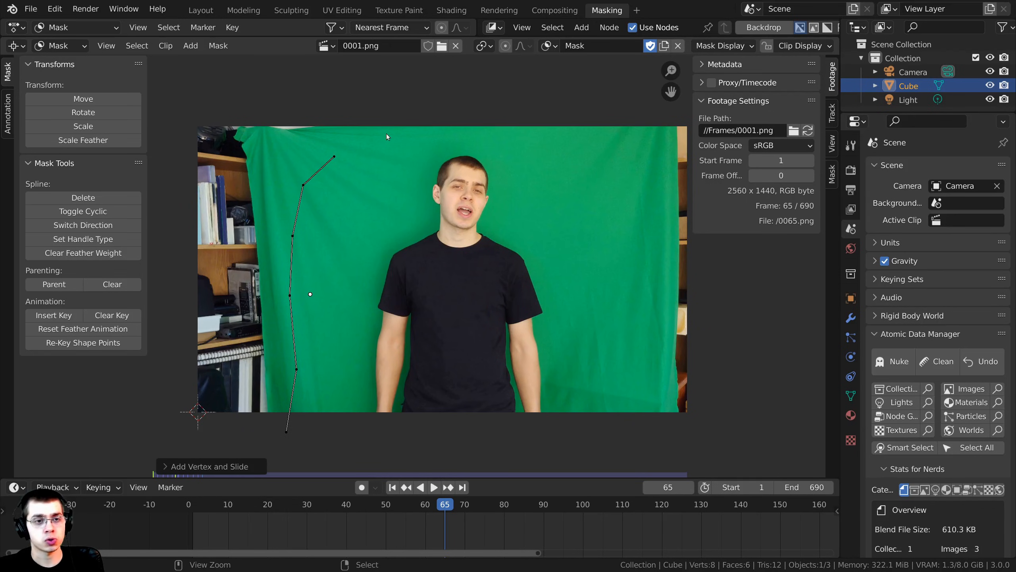
{"action": "left_click", "coordinate": [390, 134], "text": "ctrl"}
{"action": "left_click", "coordinate": [475, 131], "text": "ctrl"}
{"action": "left_click", "coordinate": [548, 136], "text": "ctrl"}
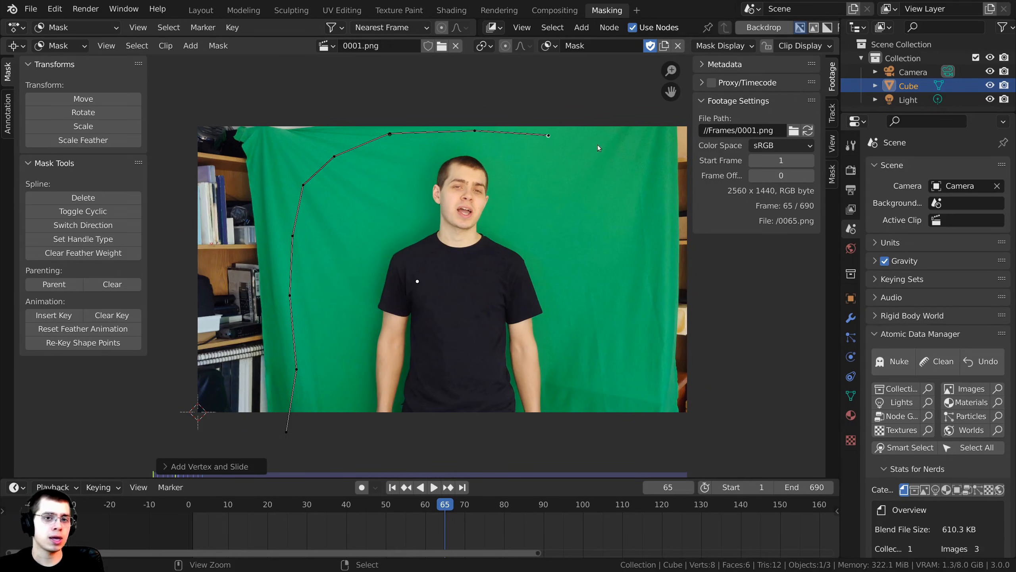
{"action": "left_click", "coordinate": [611, 145], "text": "ctrl"}
{"action": "left_click", "coordinate": [653, 251], "text": "ctrl"}
{"action": "left_click", "coordinate": [651, 321], "text": "ctrl"}
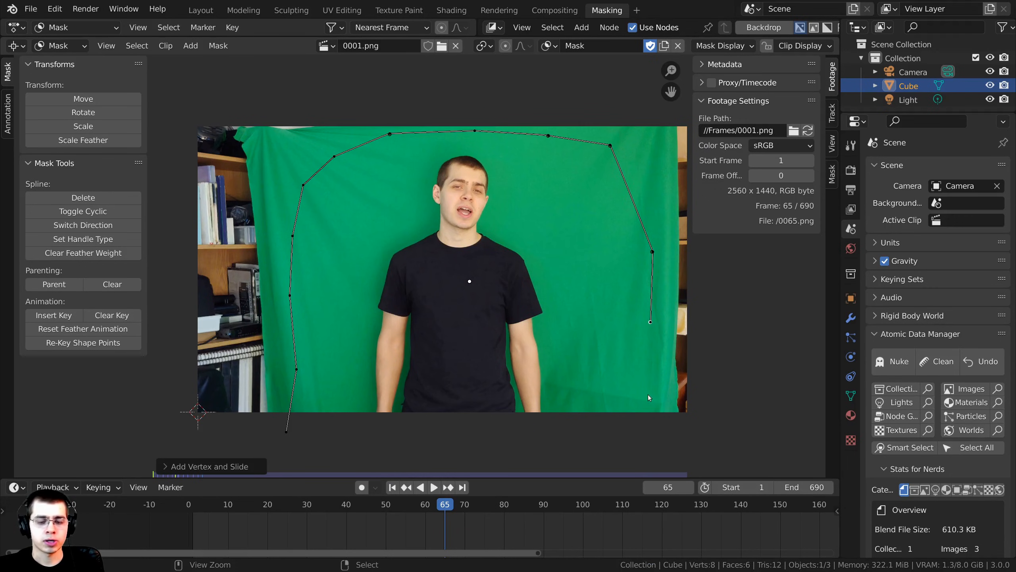
{"action": "left_click", "coordinate": [648, 394], "text": "ctrl"}
{"action": "left_click", "coordinate": [648, 429], "text": "ctrl"}
{"action": "left_click", "coordinate": [411, 436], "text": "ctrl"}
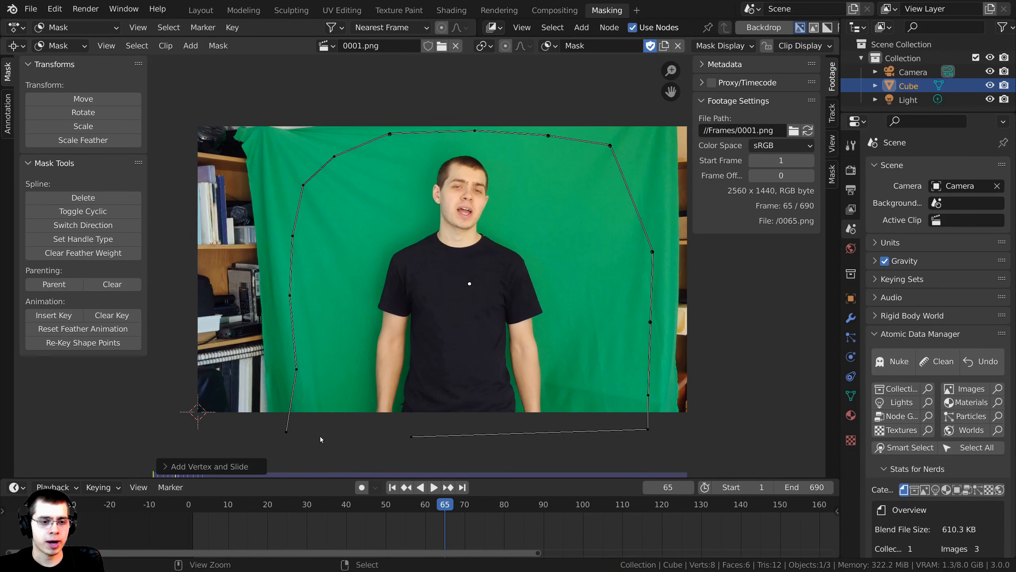
{"action": "left_click", "coordinate": [297, 434], "text": "ctrl"}
Step: Examine the gap between the mask's end points, and scrub through the footage to check that the person stays inside the outline
{"action": "scroll", "coordinate": [377, 304], "scroll_direction": "up", "scroll_amount": 4}
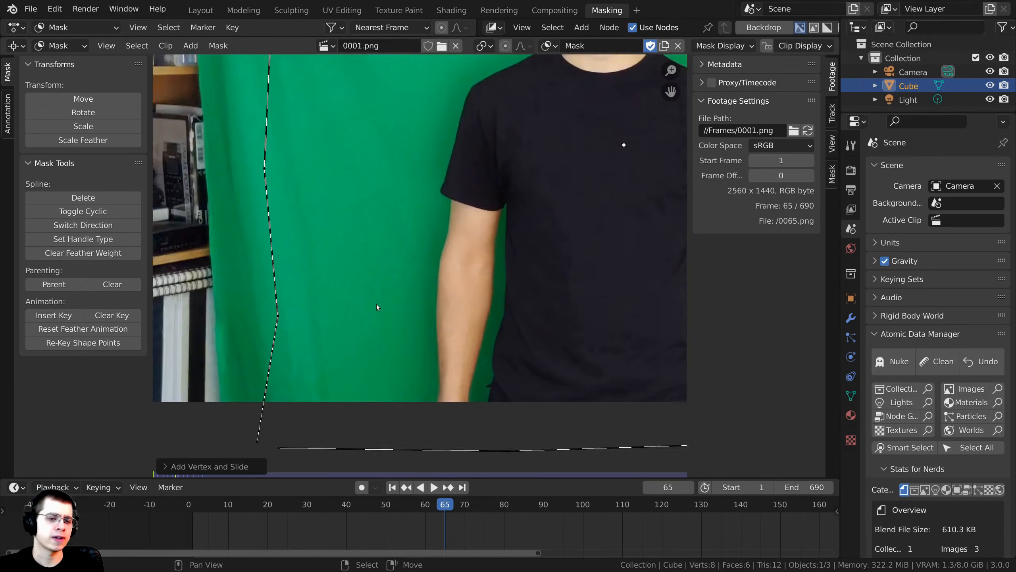
{"action": "middle_click_drag", "start_coordinate": [377, 303], "coordinate": [453, 186]}
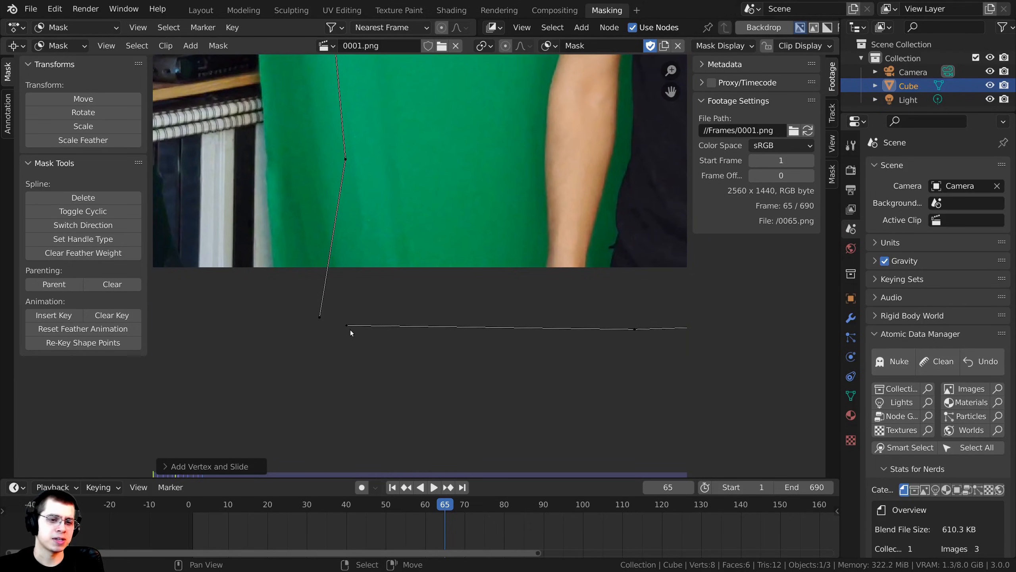
{"action": "scroll", "coordinate": [307, 324], "scroll_direction": "down", "scroll_amount": 5}
{"action": "scroll", "coordinate": [526, 523], "scroll_direction": "down", "scroll_amount": 4}
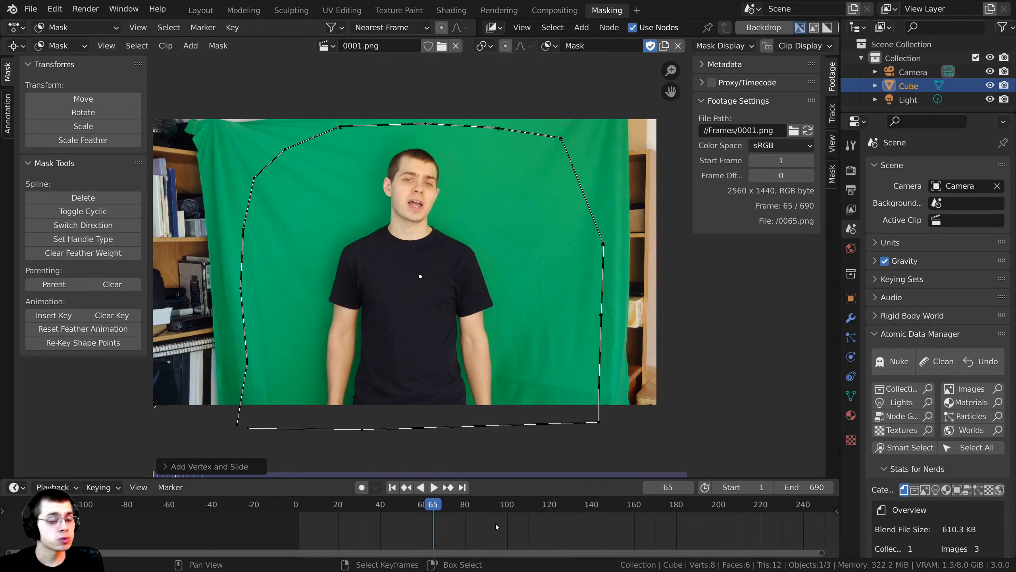
{"action": "scroll", "coordinate": [430, 518], "scroll_direction": "down", "scroll_amount": 1}
{"action": "key", "text": "space"}
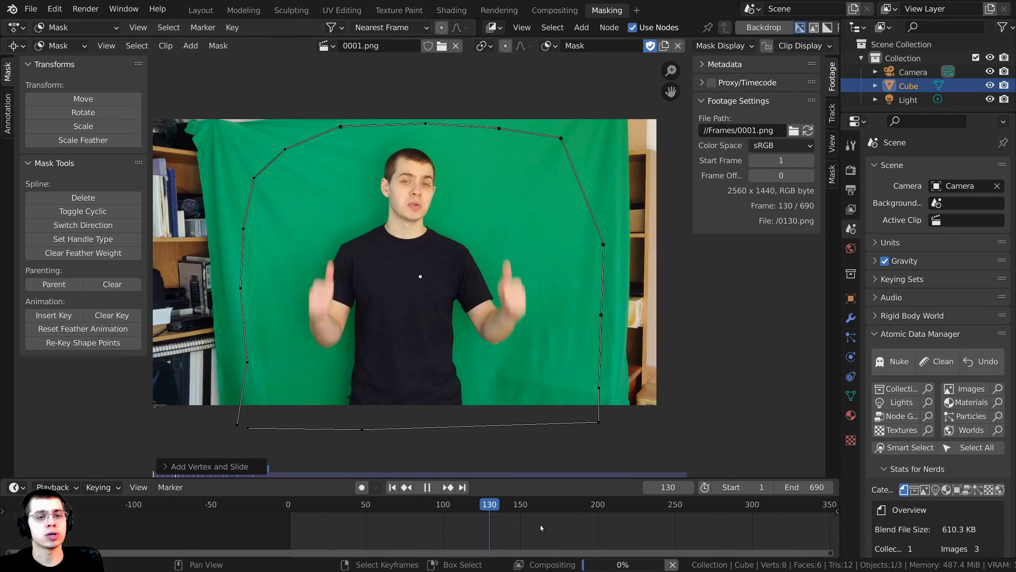
{"action": "left_click_drag", "start_coordinate": [595, 525], "coordinate": [676, 528]}
{"action": "scroll", "coordinate": [676, 527], "scroll_direction": "down", "scroll_amount": 5}
{"action": "left_click_drag", "start_coordinate": [676, 527], "coordinate": [766, 526]}
{"action": "key", "text": "space"}
{"action": "scroll", "coordinate": [733, 517], "scroll_direction": "down", "scroll_amount": 2}
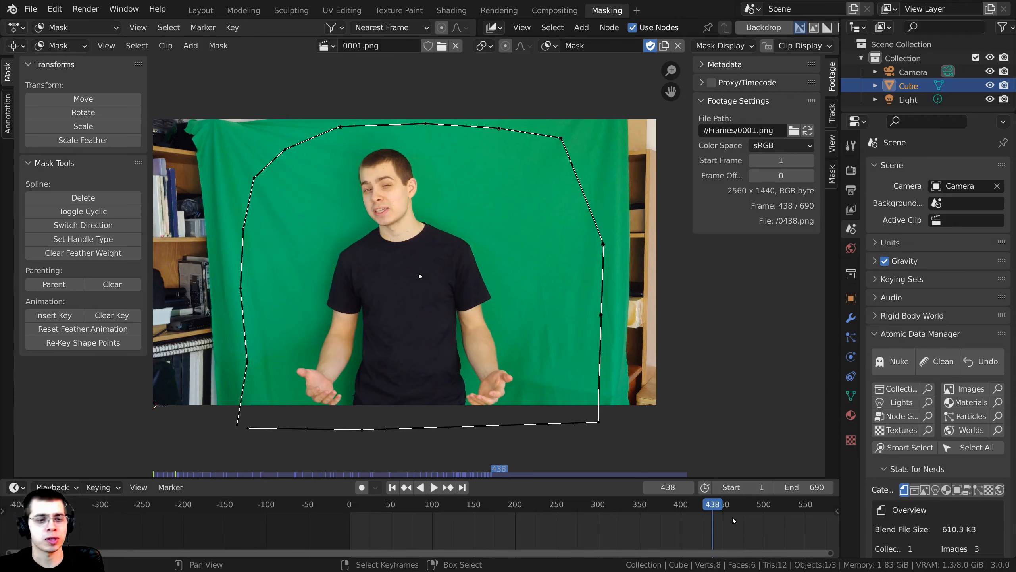
{"action": "left_click_drag", "start_coordinate": [552, 526], "coordinate": [653, 518]}
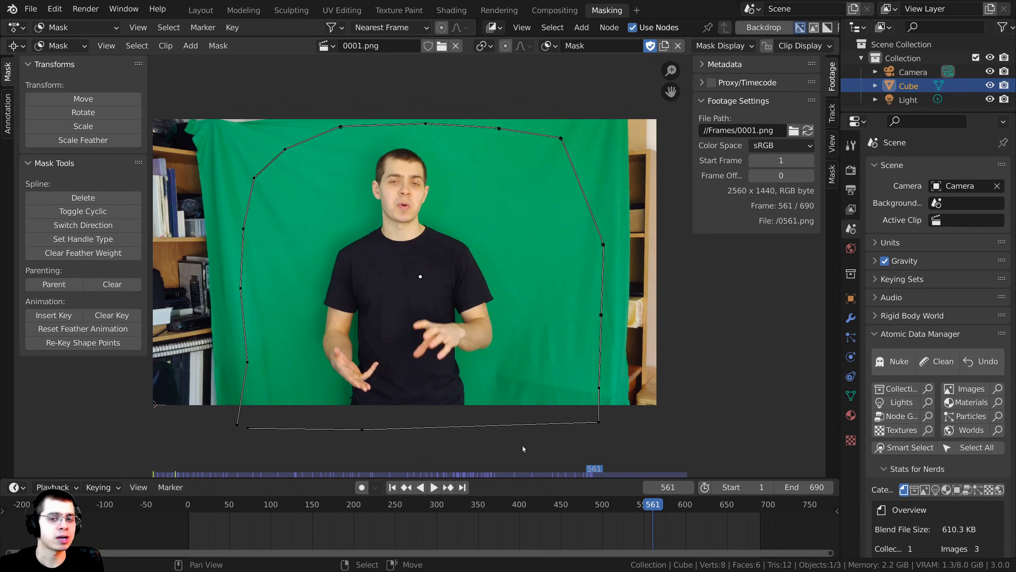
{"action": "left_click_drag", "start_coordinate": [667, 510], "coordinate": [748, 516]}
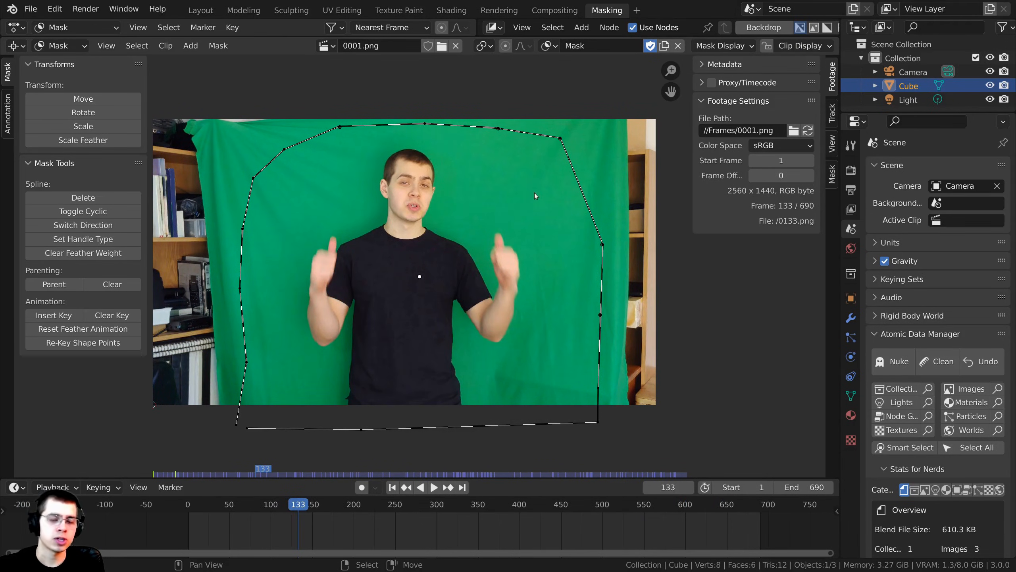
Step: Save the file, return to the Compositing workspace, and move the image sequence node farther from the Keying node
{"action": "key", "text": "ctrl+s"}
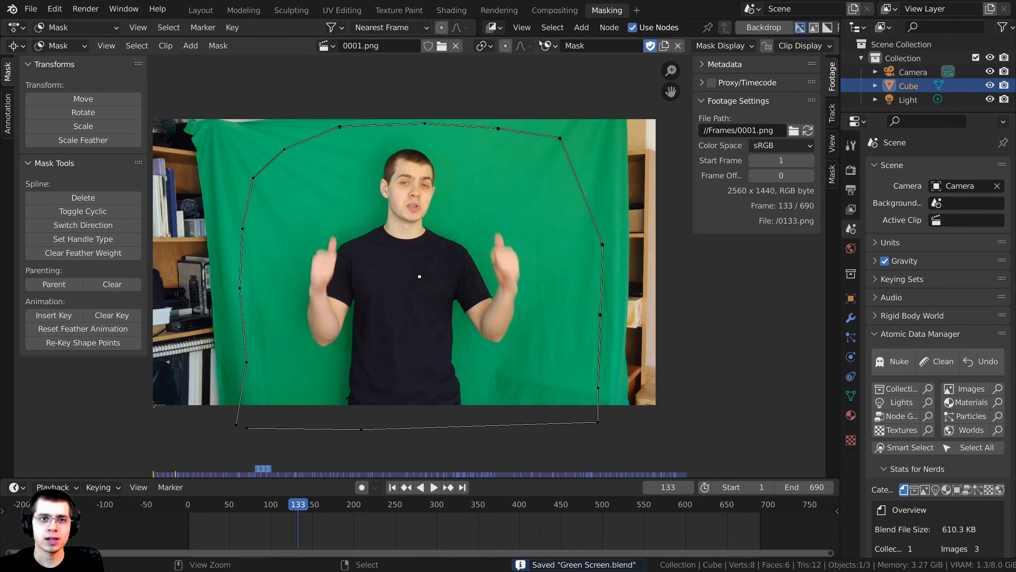
{"action": "left_click", "coordinate": [544, 12]}
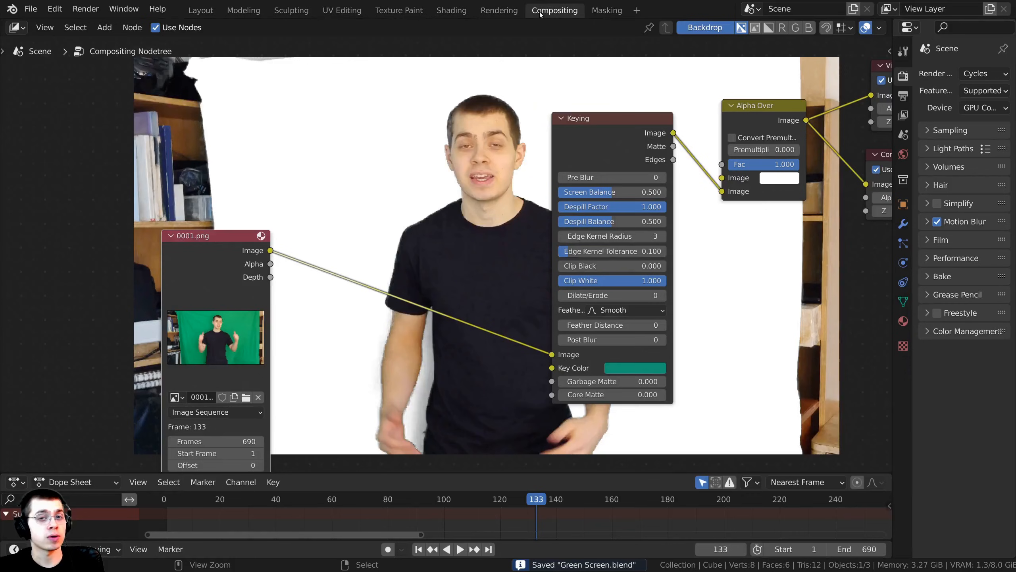
{"action": "left_click_drag", "start_coordinate": [241, 226], "coordinate": [199, 242]}
{"action": "scroll", "coordinate": [490, 297], "scroll_direction": "up", "scroll_amount": 2}
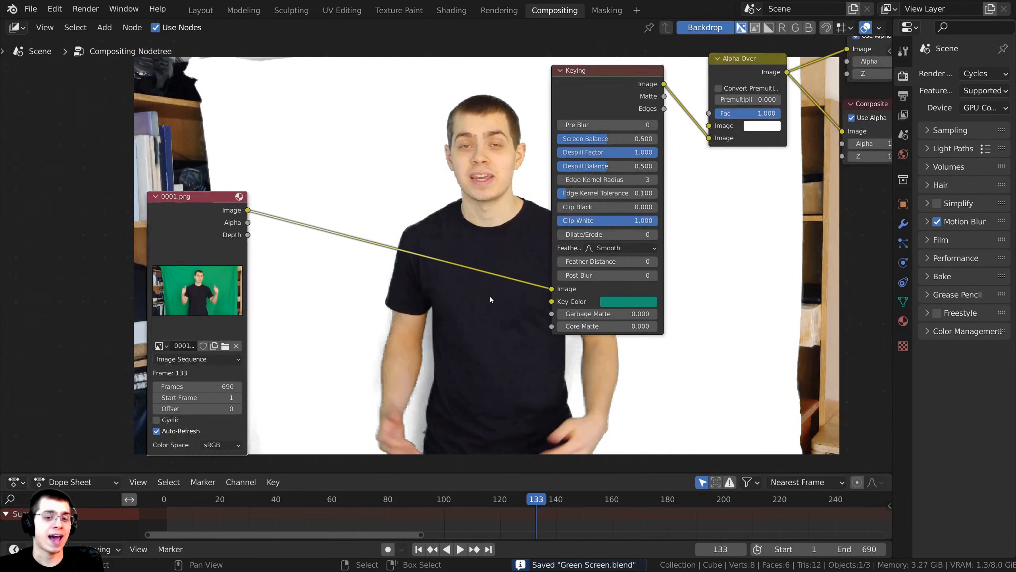
{"action": "middle_click_drag", "start_coordinate": [455, 330], "coordinate": [446, 342]}
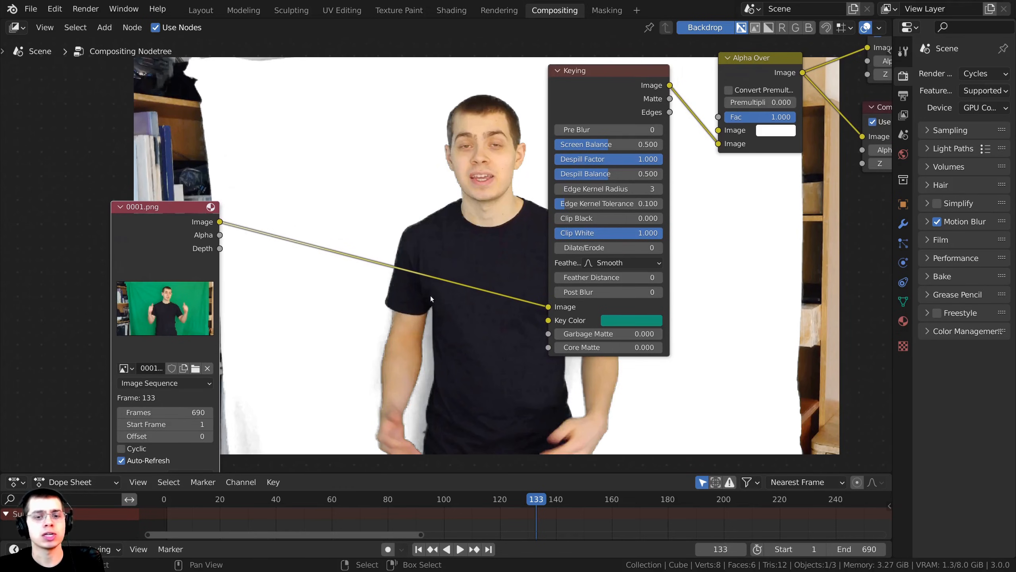
{"action": "middle_click_drag", "start_coordinate": [430, 296], "coordinate": [450, 306]}
Step: Add a Mask node between the image sequence node and the Keying node, below their link
{"action": "key", "text": "shift+a"}
{"action": "left_click", "coordinate": [420, 184]}
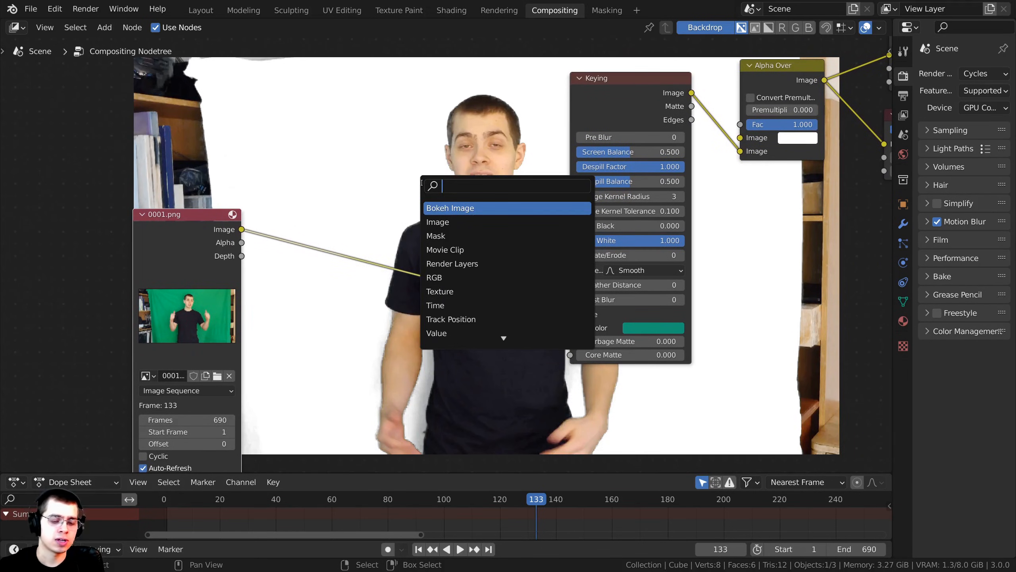
{"action": "type", "text": "mask"}
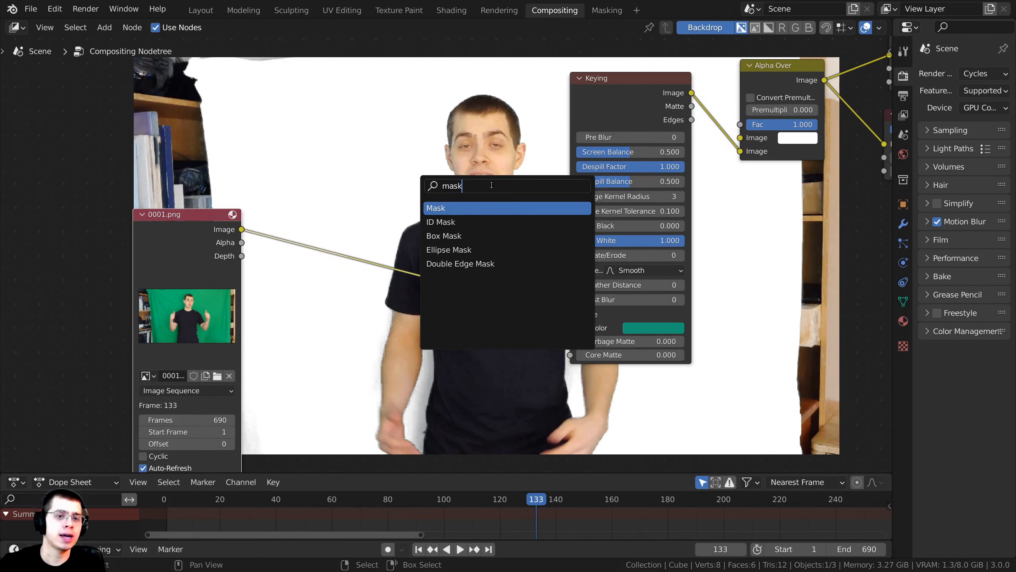
{"action": "left_click", "coordinate": [481, 205]}
{"action": "left_click", "coordinate": [439, 342]}
Step: Connect the Mask node's output to the Keying node's Garbage Matte input and shift the Mask node slightly
{"action": "middle_click_drag", "start_coordinate": [439, 343], "coordinate": [437, 311]}
{"action": "scroll", "coordinate": [438, 311], "scroll_direction": "up", "scroll_amount": 1}
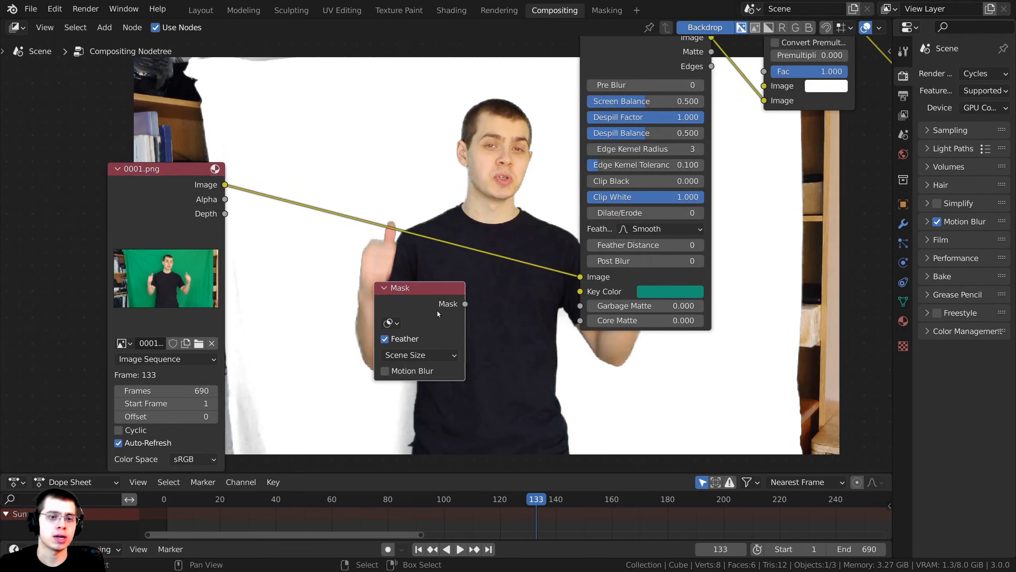
{"action": "left_click_drag", "start_coordinate": [465, 304], "coordinate": [579, 308]}
{"action": "middle_click_drag", "start_coordinate": [430, 341], "coordinate": [436, 332]}
{"action": "left_click_drag", "start_coordinate": [436, 316], "coordinate": [448, 321]}
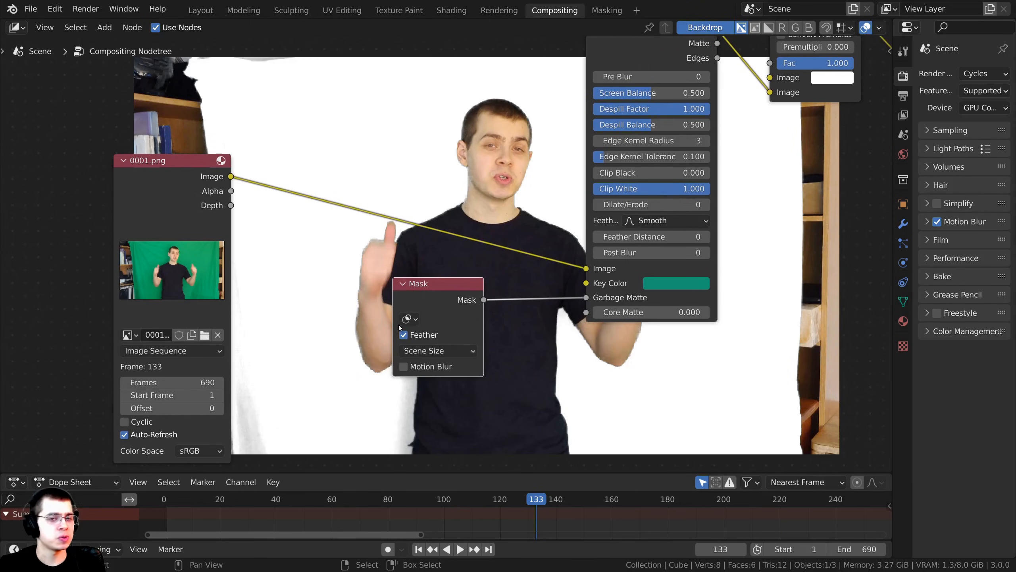
Step: Assign the drawn mask to the Mask node, reposition the node, and scrub to frame 133 to refresh the composite
{"action": "left_click", "coordinate": [410, 319]}
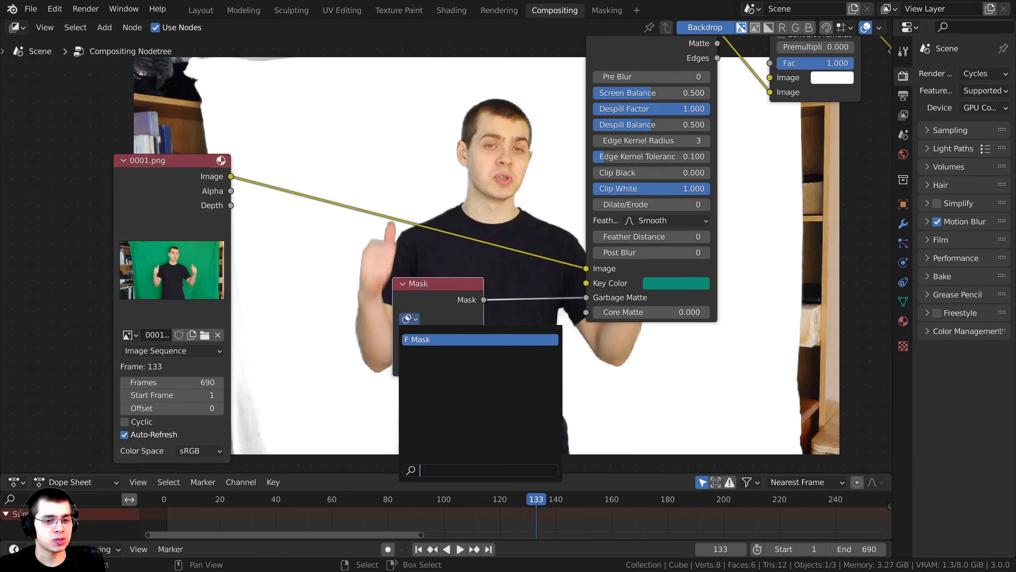
{"action": "left_click", "coordinate": [431, 339]}
{"action": "left_click_drag", "start_coordinate": [431, 341], "coordinate": [456, 359]}
{"action": "scroll", "coordinate": [487, 342], "scroll_direction": "down", "scroll_amount": 2}
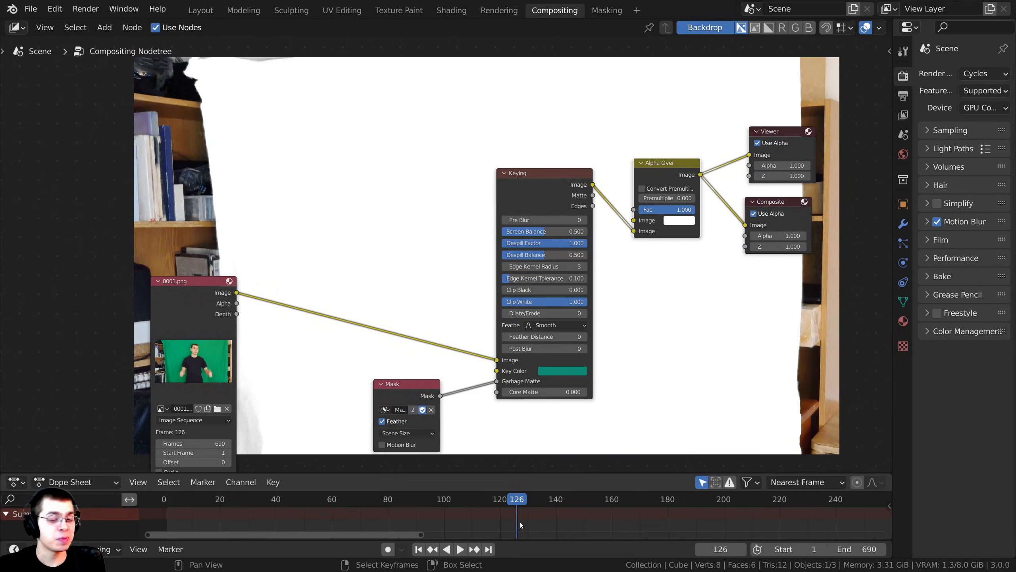
{"action": "left_click_drag", "start_coordinate": [519, 521], "coordinate": [536, 522]}
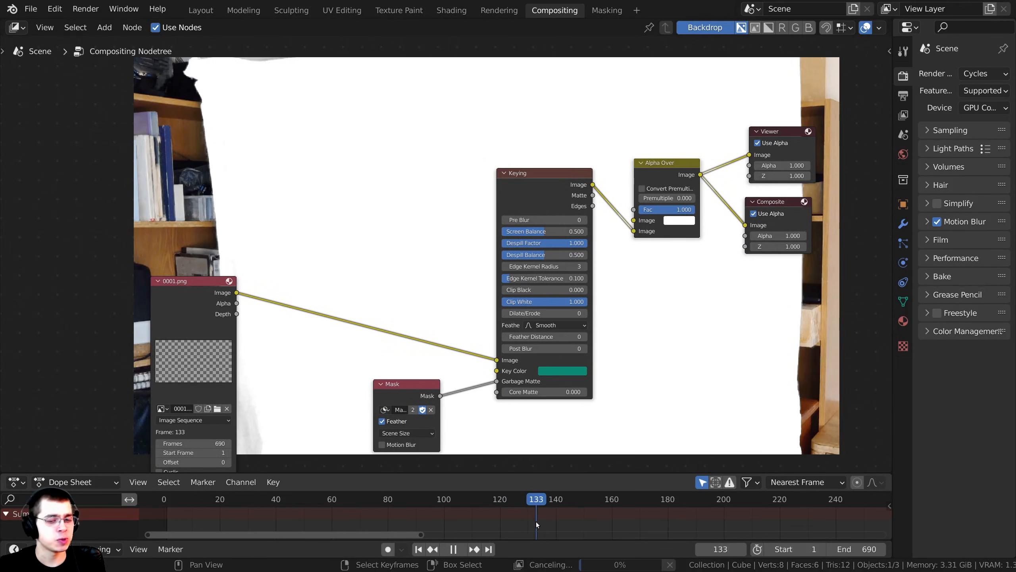
Step: Move the Mask node away from the Keying node to leave room between them
{"action": "middle_click_drag", "start_coordinate": [513, 453], "coordinate": [556, 449]}
{"action": "scroll", "coordinate": [556, 449], "scroll_direction": "up", "scroll_amount": 1}
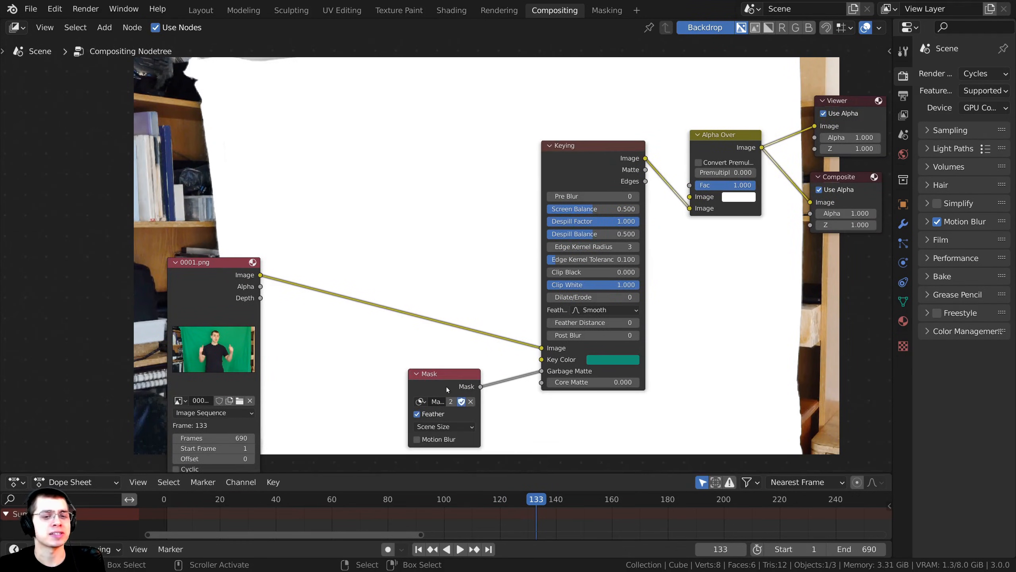
{"action": "left_click_drag", "start_coordinate": [446, 386], "coordinate": [413, 383]}
{"action": "middle_click_drag", "start_coordinate": [344, 278], "coordinate": [344, 372]}
{"action": "middle_click_drag", "start_coordinate": [326, 217], "coordinate": [356, 134]}
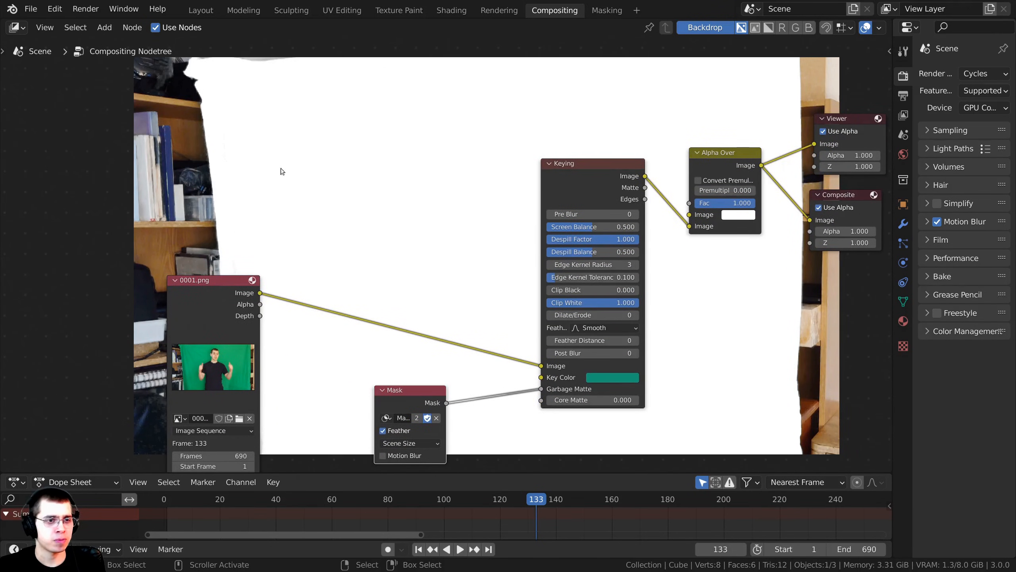
Step: Insert an Invert node on the link between the Mask node and the Keying node's Garbage Matte input
{"action": "scroll", "coordinate": [397, 243], "scroll_direction": "up", "scroll_amount": 2}
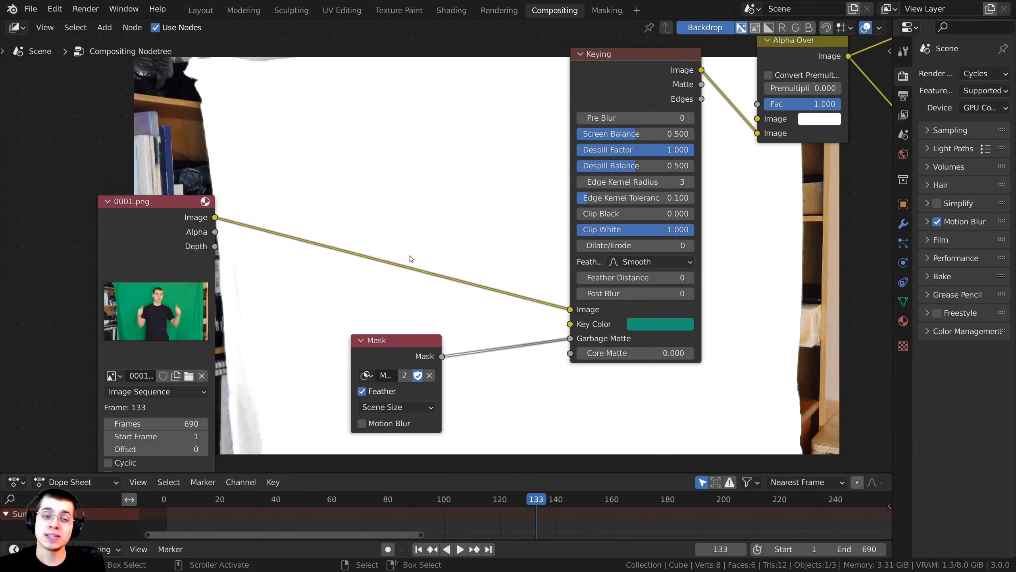
{"action": "key", "text": "shift+a"}
{"action": "left_click", "coordinate": [394, 253]}
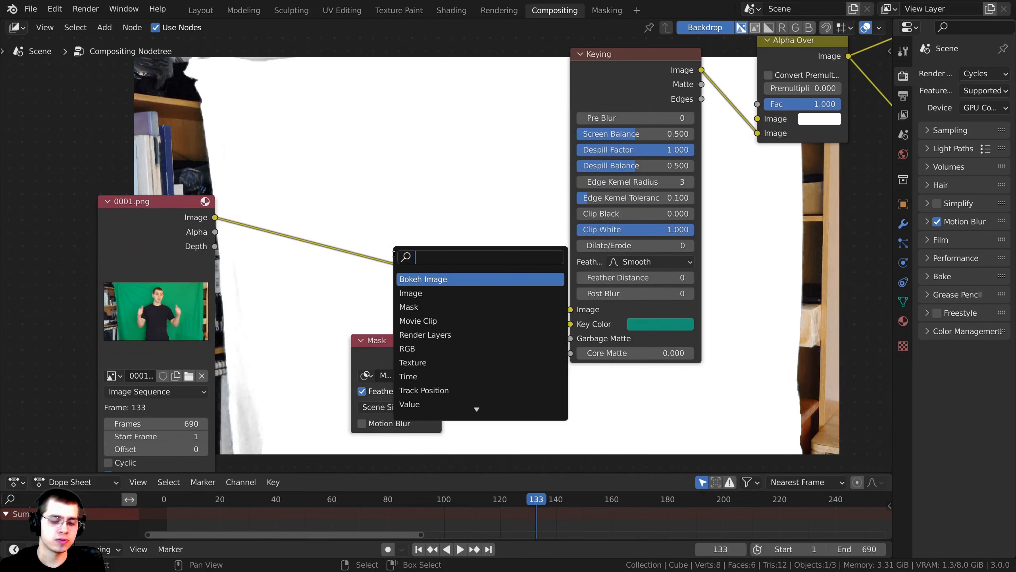
{"action": "type", "text": "in"}
{"action": "left_click", "coordinate": [415, 279]}
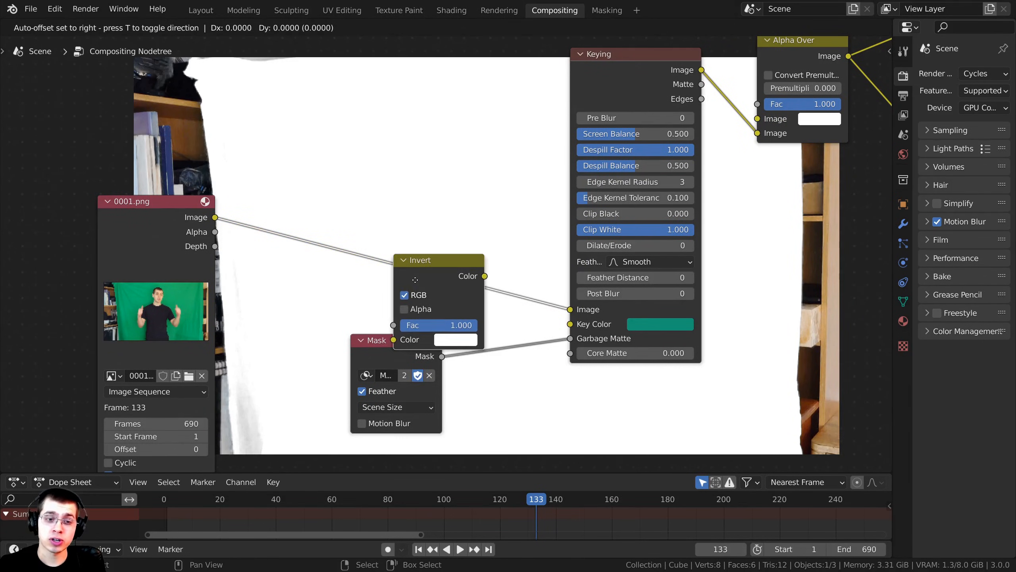
{"action": "left_click", "coordinate": [477, 343]}
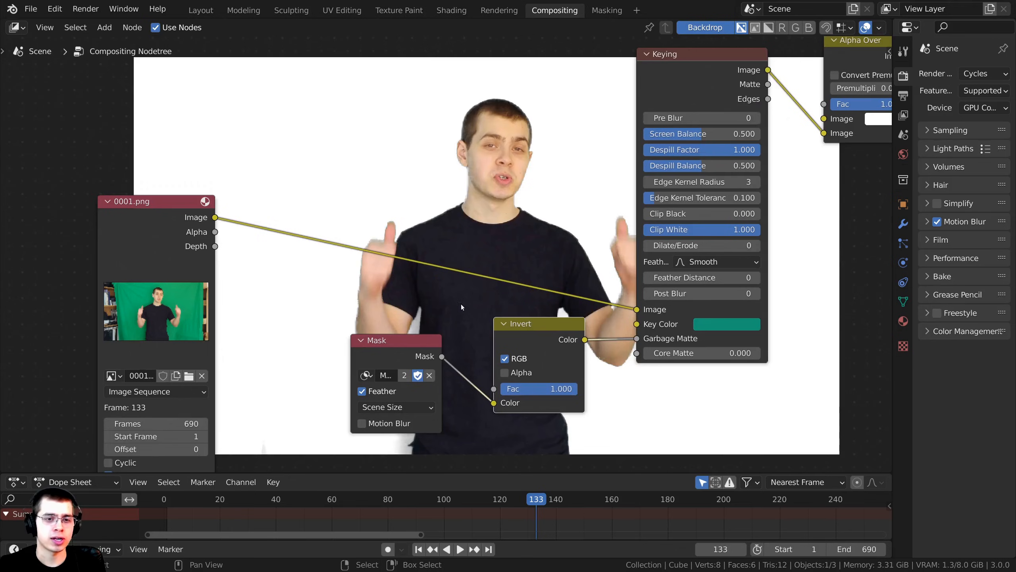
Step: Preview the Mask node's output and the Invert node's output in the backdrop to compare them
{"action": "scroll", "coordinate": [432, 341], "scroll_direction": "down", "scroll_amount": 1}
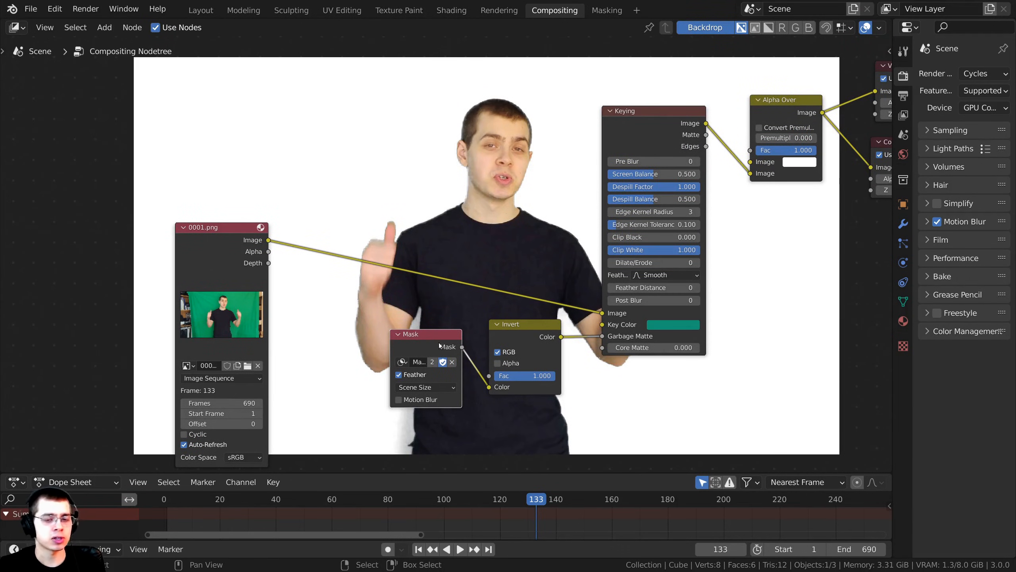
{"action": "left_click", "coordinate": [440, 347], "text": "ctrl+shift"}
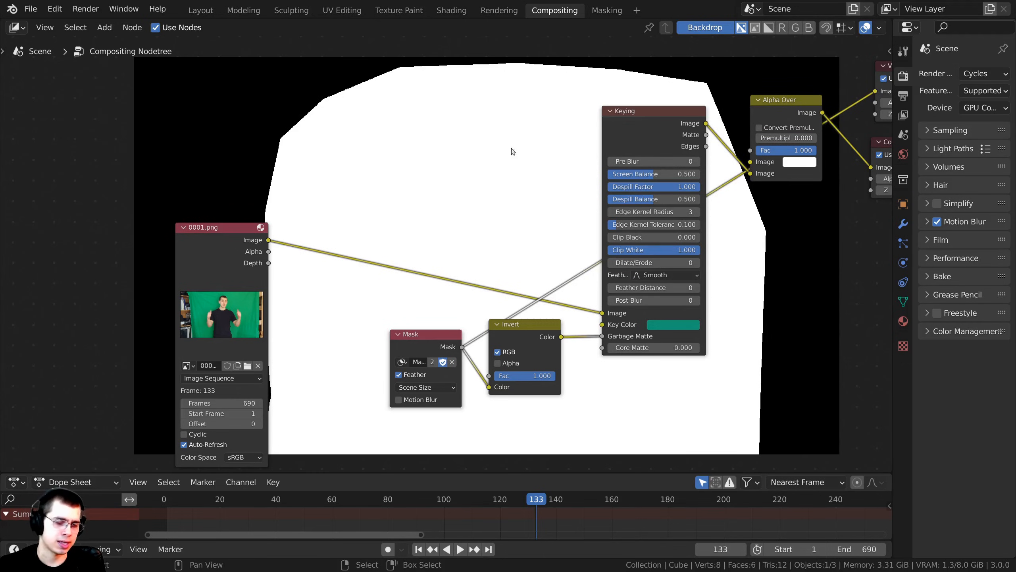
{"action": "left_click", "coordinate": [525, 338], "text": "ctrl+shift"}
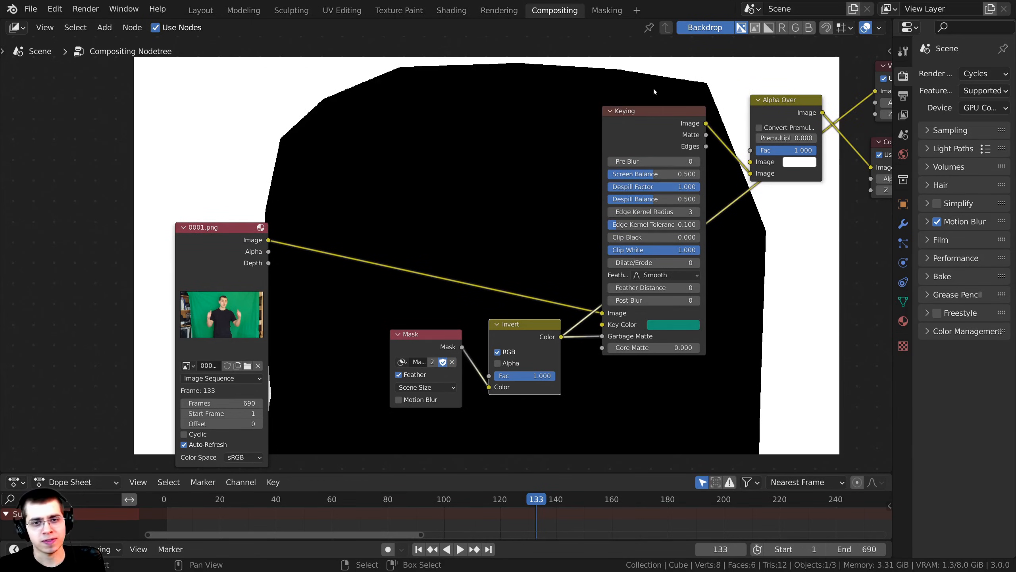
{"action": "middle_click_drag", "start_coordinate": [722, 120], "coordinate": [626, 157]}
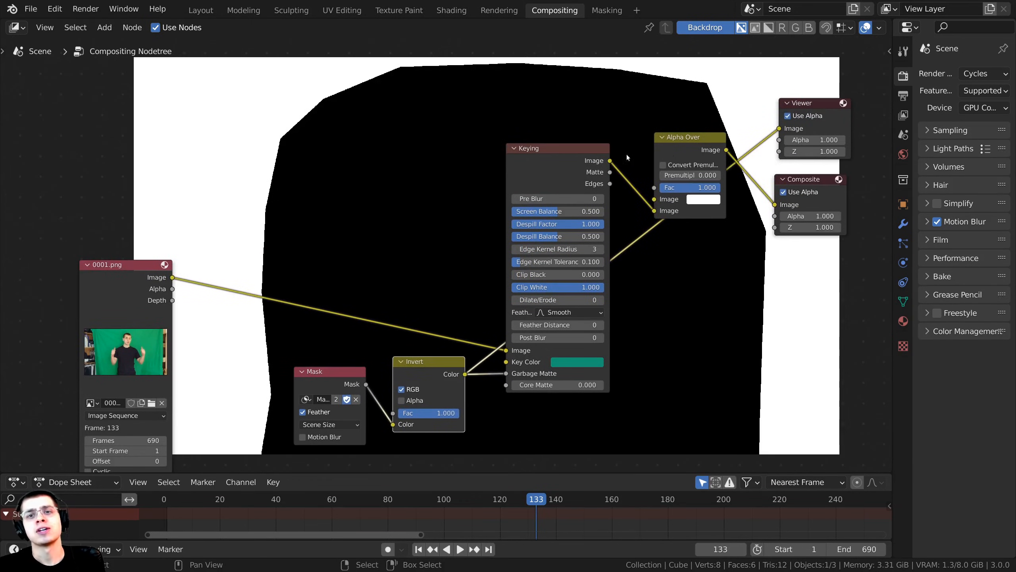
Step: Reconnect the Viewer to the Alpha Over node, shift that node slightly away from Keying, and save the file
{"action": "left_click", "coordinate": [690, 149], "text": "ctrl+shift"}
{"action": "left_click_drag", "start_coordinate": [690, 149], "coordinate": [703, 160]}
{"action": "middle_click_drag", "start_coordinate": [352, 152], "coordinate": [390, 346]}
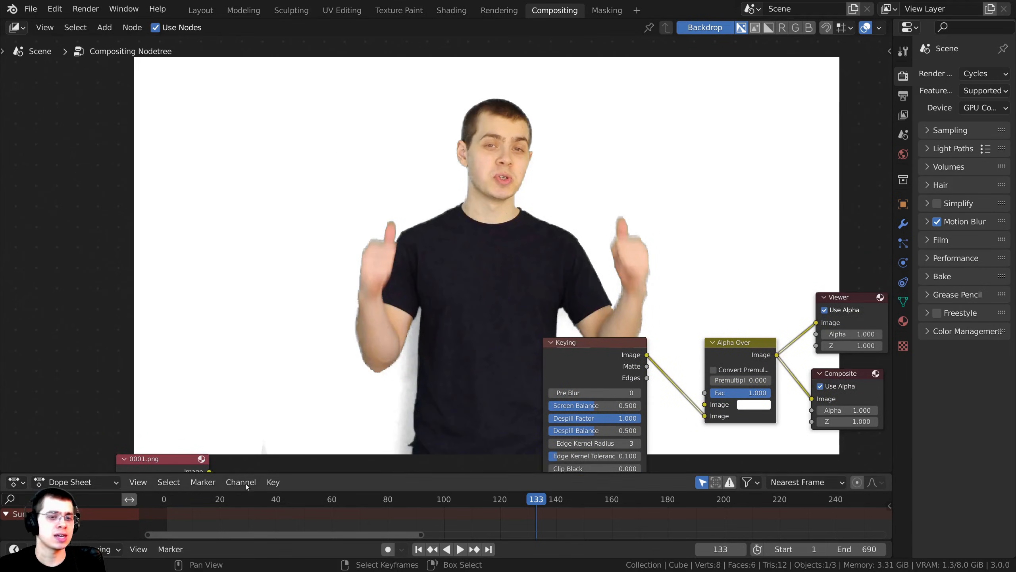
{"action": "middle_click_drag", "start_coordinate": [596, 43], "coordinate": [566, 133]}
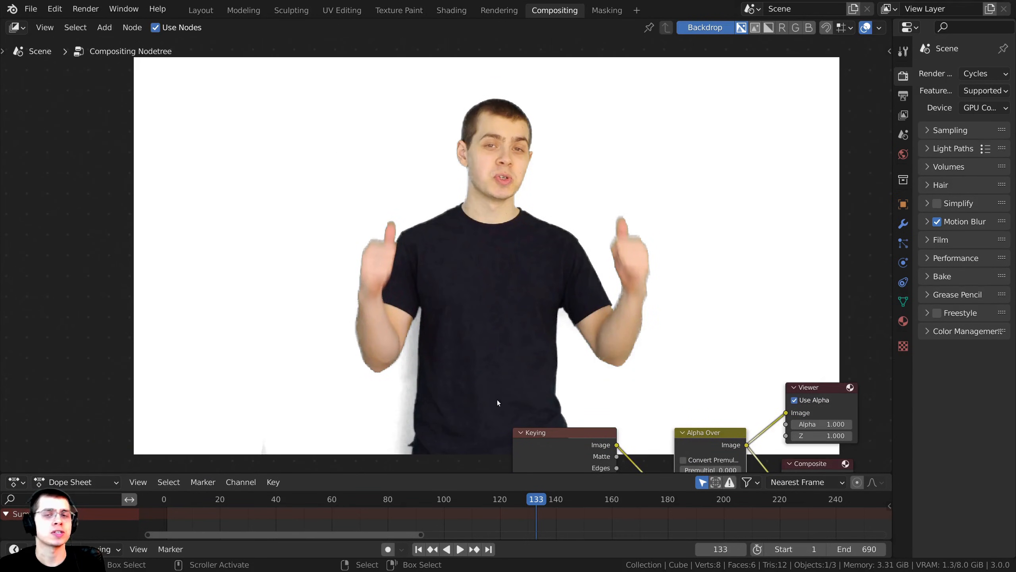
{"action": "middle_click_drag", "start_coordinate": [497, 402], "coordinate": [415, 147]}
{"action": "scroll", "coordinate": [441, 242], "scroll_direction": "down", "scroll_amount": 1}
{"action": "middle_click_drag", "start_coordinate": [431, 244], "coordinate": [404, 314]}
{"action": "scroll", "coordinate": [474, 256], "scroll_direction": "down", "scroll_amount": 1}
{"action": "key", "text": "ctrl+s"}
{"action": "scroll", "coordinate": [452, 253], "scroll_direction": "up", "scroll_amount": 2}
{"action": "scroll", "coordinate": [507, 228], "scroll_direction": "up", "scroll_amount": 1}
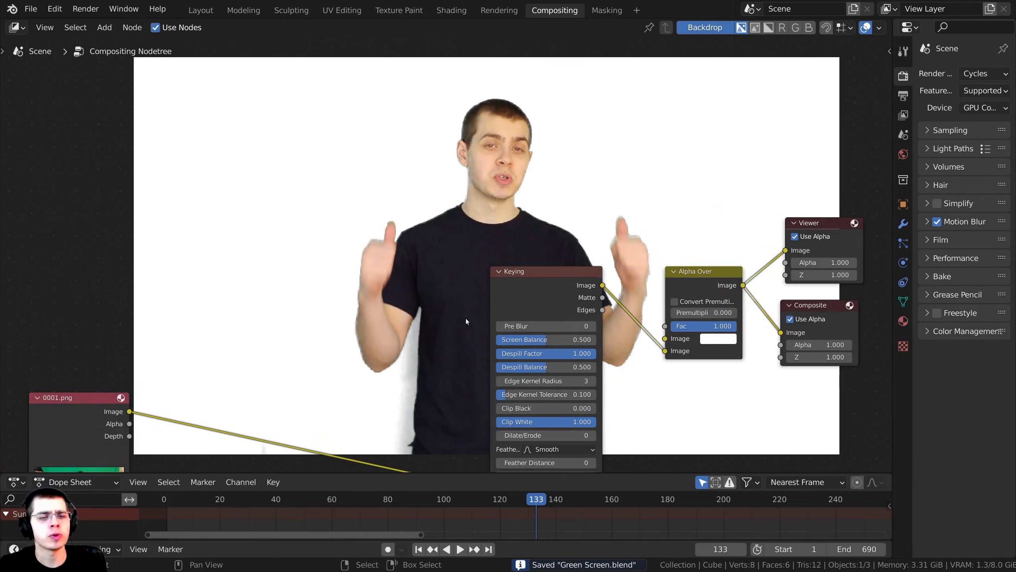
Step: Preview the Keying node's Image output in the backdrop and examine the keyed subject
{"action": "scroll", "coordinate": [492, 272], "scroll_direction": "down", "scroll_amount": 1}
{"action": "middle_click_drag", "start_coordinate": [491, 273], "coordinate": [487, 242]}
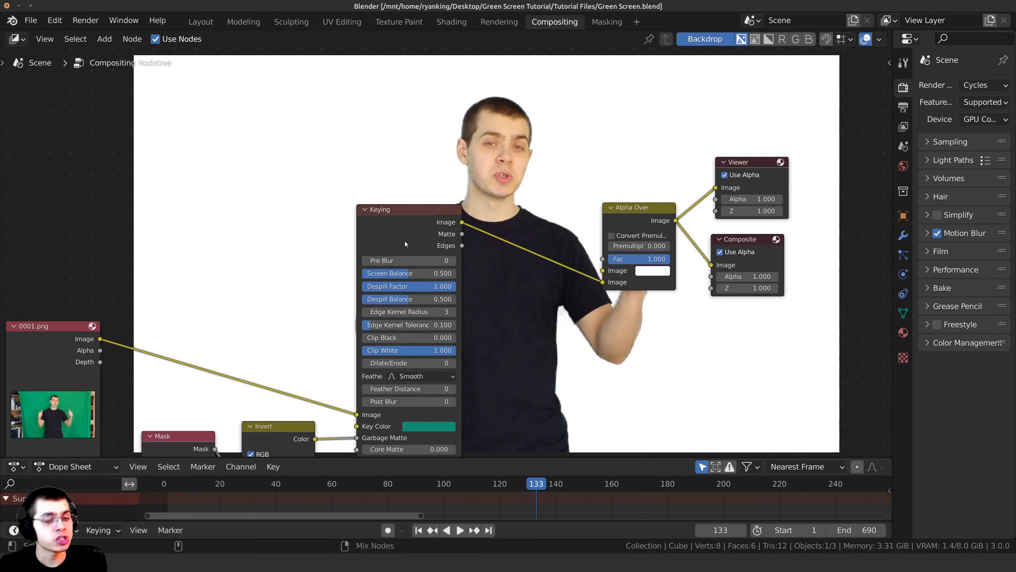
{"action": "left_click", "coordinate": [404, 239], "text": "ctrl+shift"}
{"action": "scroll", "coordinate": [380, 201], "scroll_direction": "up", "scroll_amount": 1}
{"action": "middle_click_drag", "start_coordinate": [380, 201], "coordinate": [384, 239]}
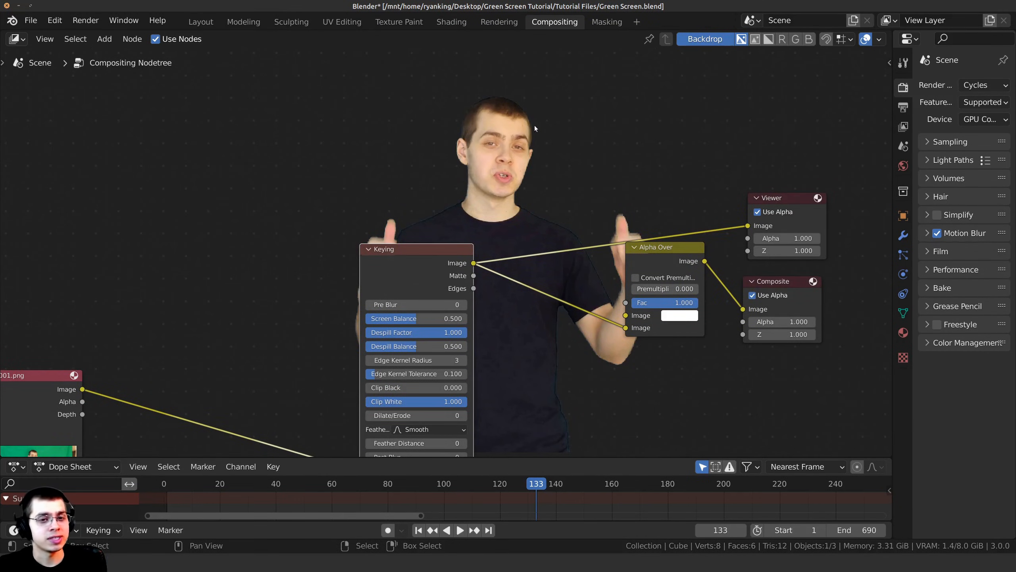
{"action": "middle_click_drag", "start_coordinate": [448, 178], "coordinate": [443, 254]}
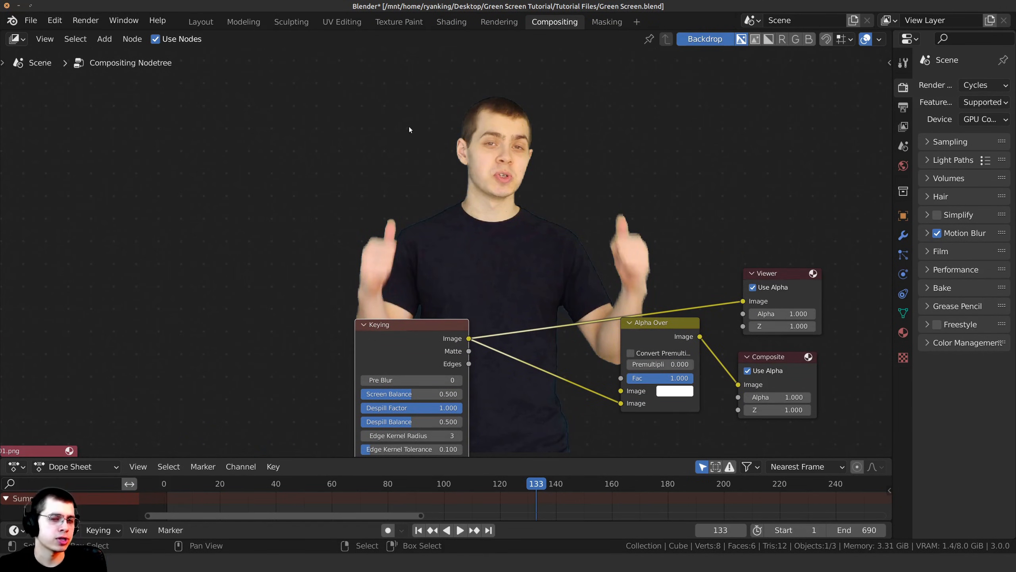
{"action": "middle_click_drag", "start_coordinate": [411, 315], "coordinate": [405, 230]}
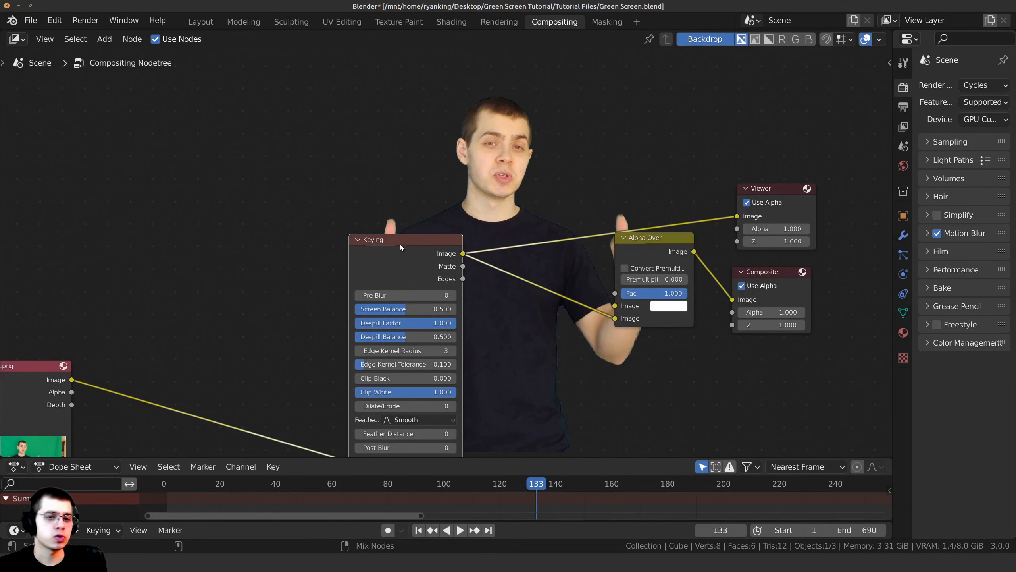
Step: Preview the Keying node's Matte output and examine the black-and-white silhouette
{"action": "left_click", "coordinate": [407, 252], "text": "ctrl+shift"}
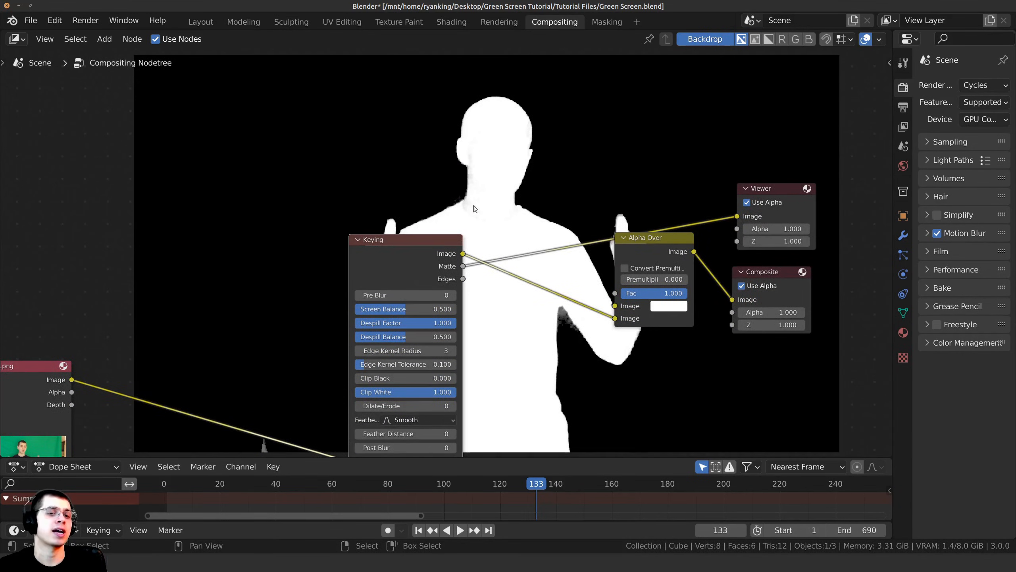
{"action": "middle_click_drag", "start_coordinate": [473, 205], "coordinate": [480, 259], "text": "shift"}
{"action": "scroll", "coordinate": [479, 259], "scroll_direction": "up", "scroll_amount": 1}
{"action": "middle_click_drag", "start_coordinate": [494, 347], "coordinate": [485, 438]}
{"action": "middle_click_drag", "start_coordinate": [529, 343], "coordinate": [539, 360]}
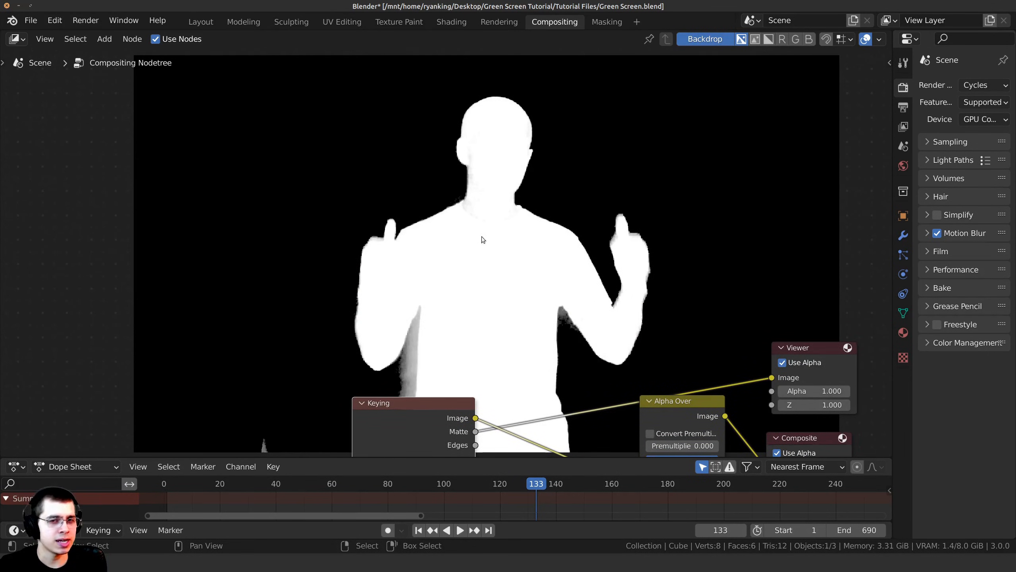
{"action": "scroll", "coordinate": [568, 180], "scroll_direction": "up", "scroll_amount": 1}
{"action": "middle_click_drag", "start_coordinate": [567, 184], "coordinate": [564, 175]}
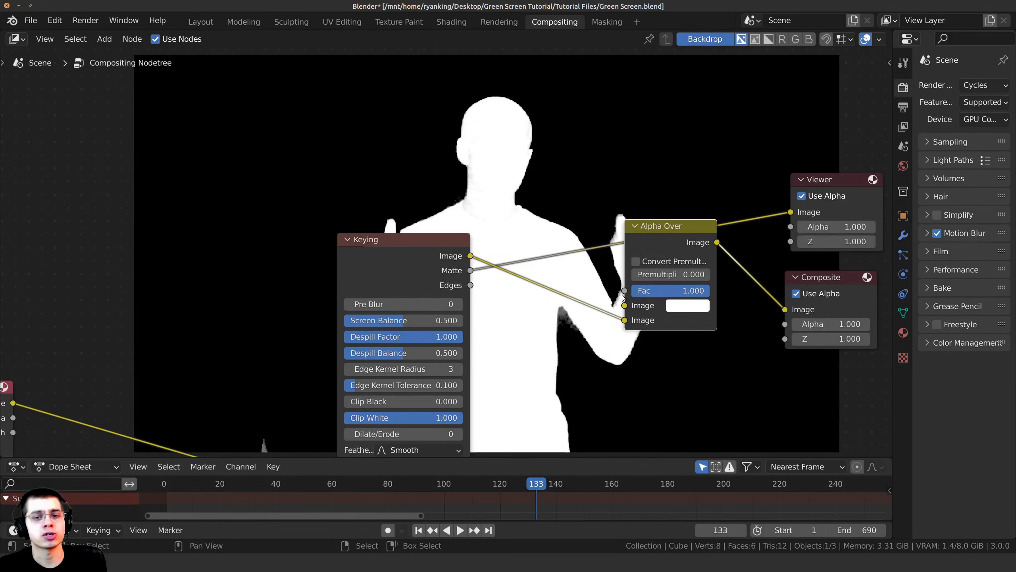
Step: Reconnect the Viewer to Alpha Over, link Keying's Matte output to Alpha Over's Fac input, and lower the Keying node
{"action": "left_click", "coordinate": [666, 232], "text": "ctrl+shift"}
{"action": "scroll", "coordinate": [480, 256], "scroll_direction": "up", "scroll_amount": 1}
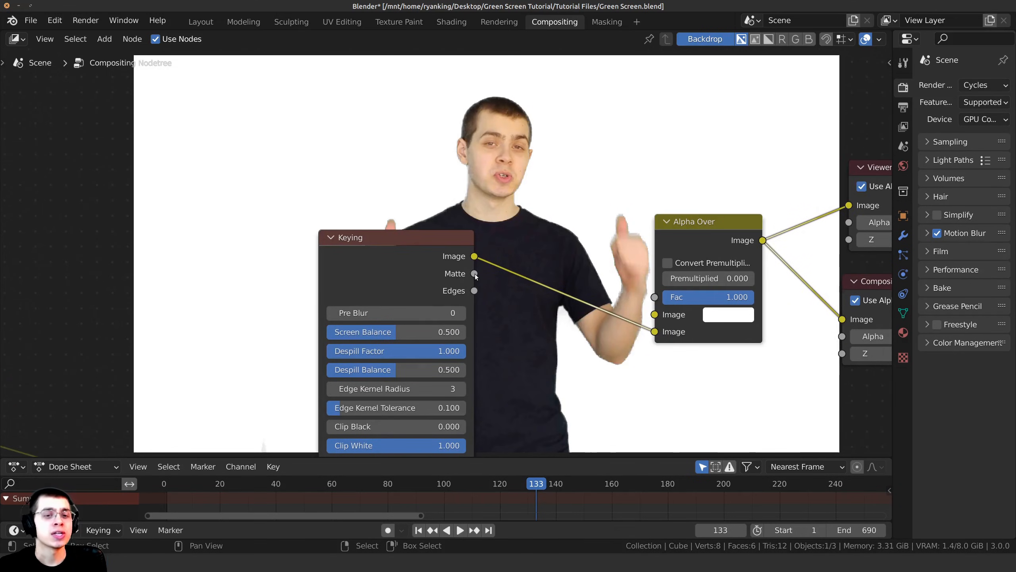
{"action": "left_click_drag", "start_coordinate": [474, 273], "coordinate": [655, 297]}
{"action": "left_click_drag", "start_coordinate": [411, 262], "coordinate": [415, 275]}
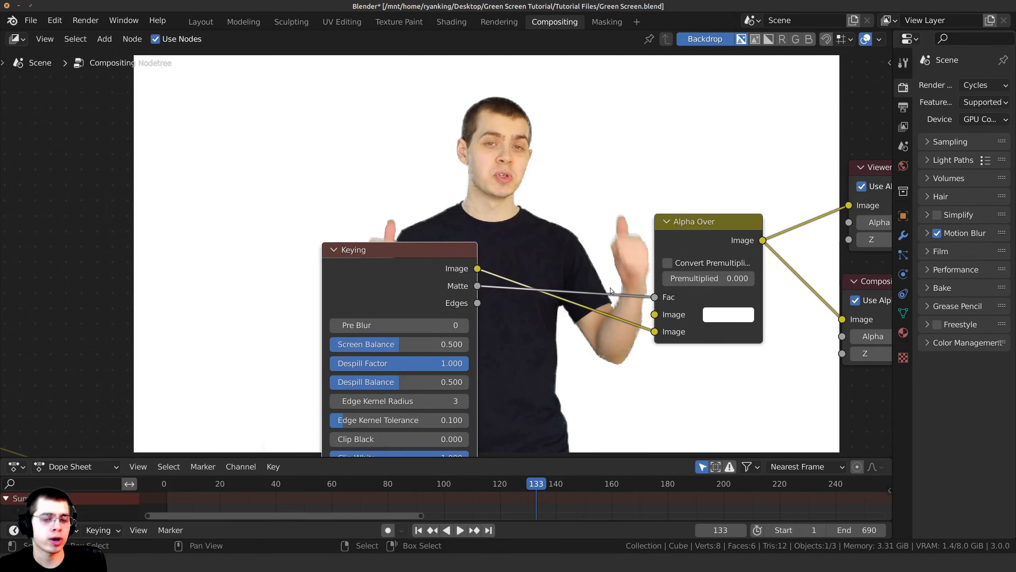
{"action": "left_click_drag", "start_coordinate": [440, 261], "coordinate": [410, 314]}
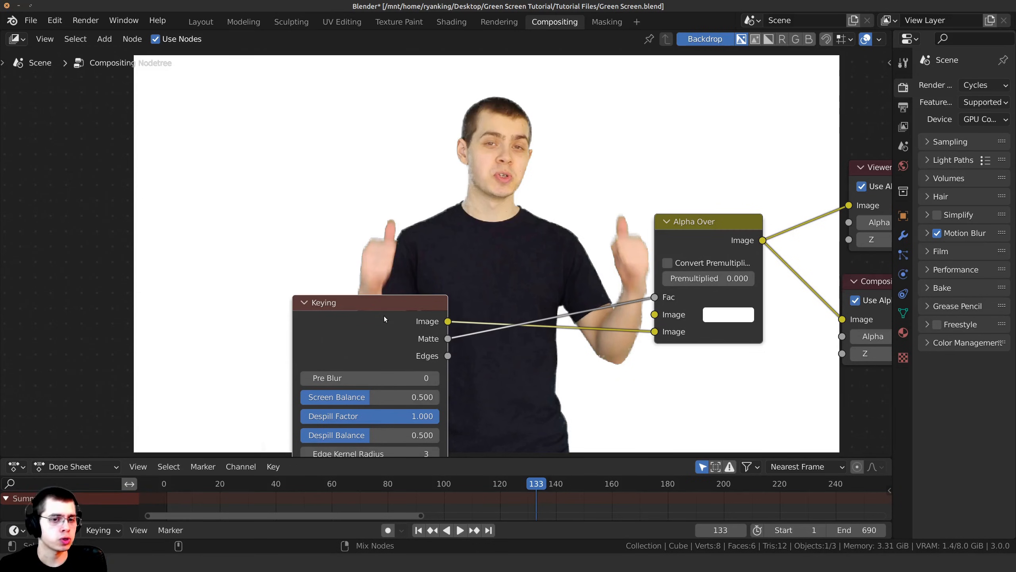
Step: Check the Keying node's Matte output in the backdrop and switch the preview back to Alpha Over
{"action": "left_click", "coordinate": [374, 311], "text": "ctrl+shift"}
{"action": "left_click", "coordinate": [375, 308], "text": "ctrl+shift"}
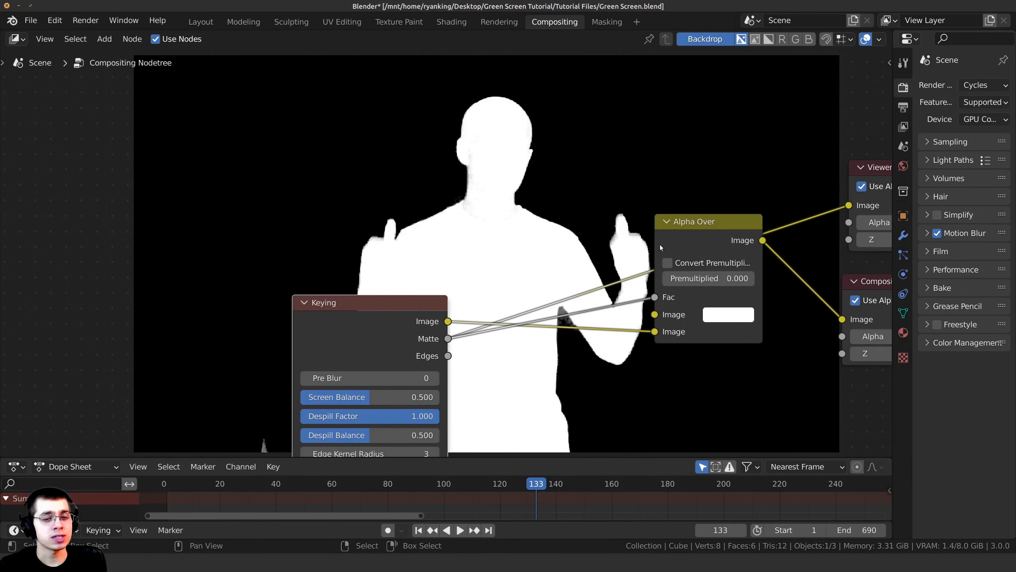
{"action": "left_click", "coordinate": [726, 232], "text": "ctrl+shift"}
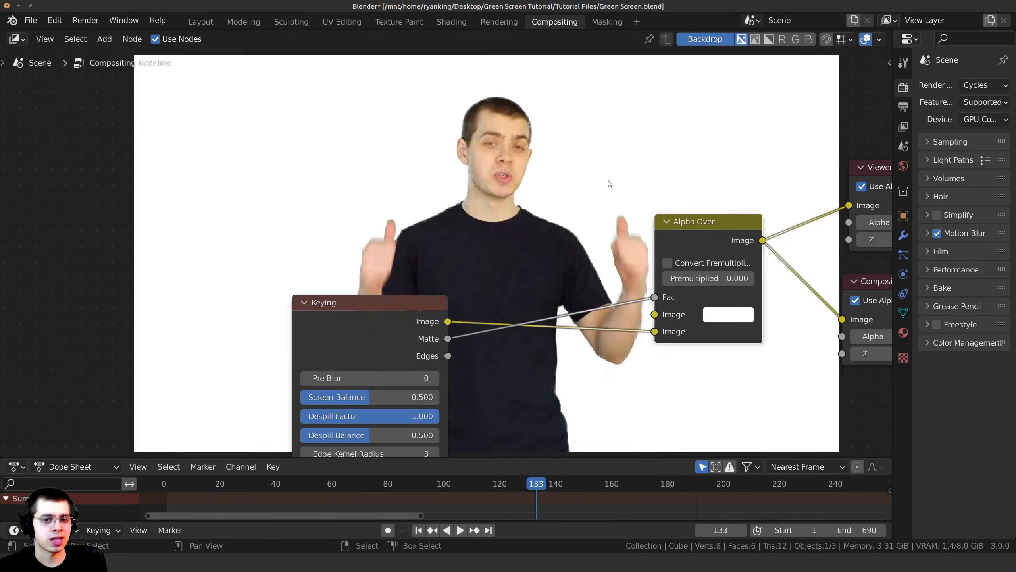
Step: Insert a ColorRamp node on the link between Keying's Matte output and Alpha Over's Fac input, above the Image link
{"action": "key", "text": "shift+a"}
{"action": "left_click", "coordinate": [535, 124]}
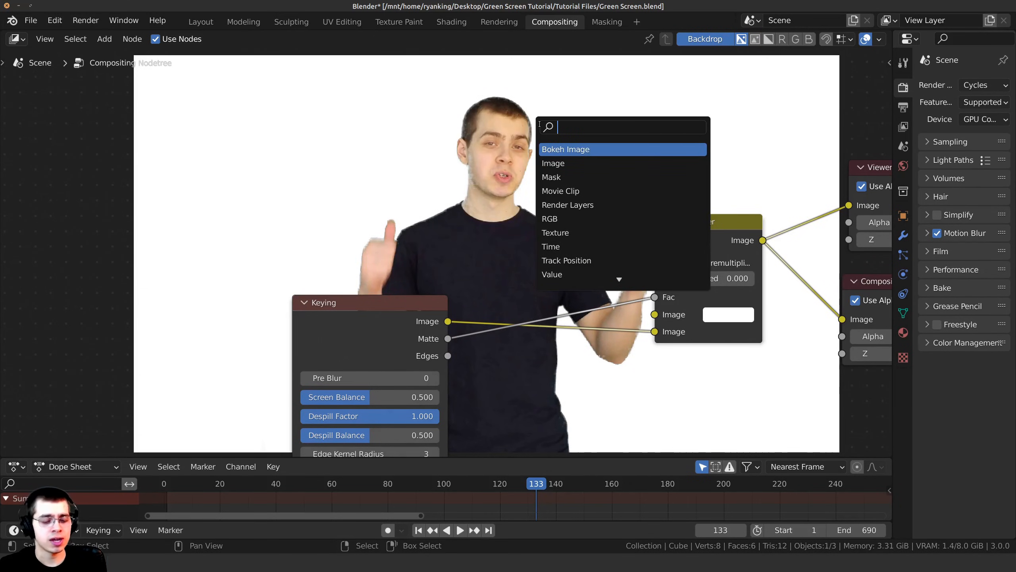
{"action": "type", "text": "col"}
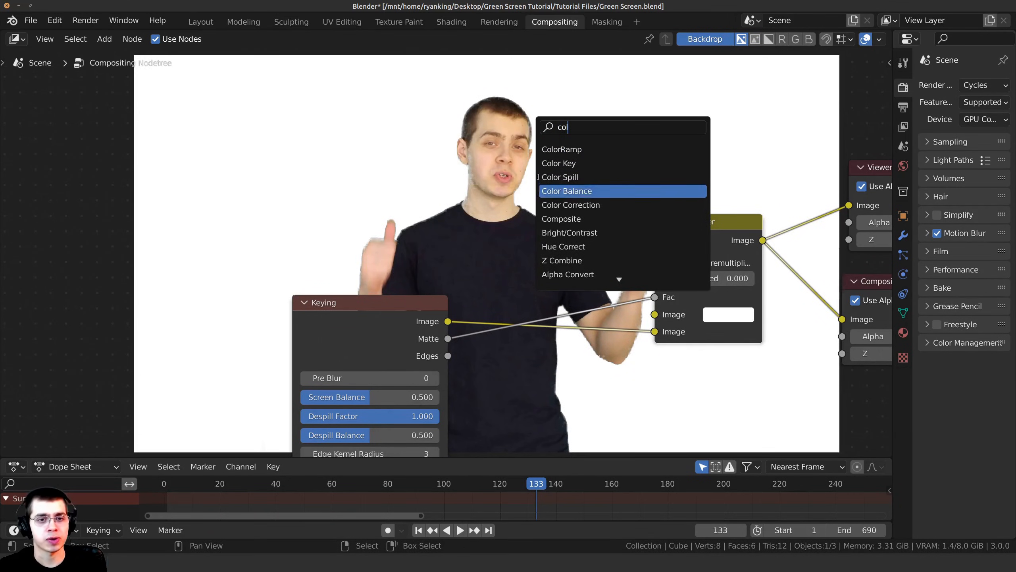
{"action": "left_click", "coordinate": [545, 151]}
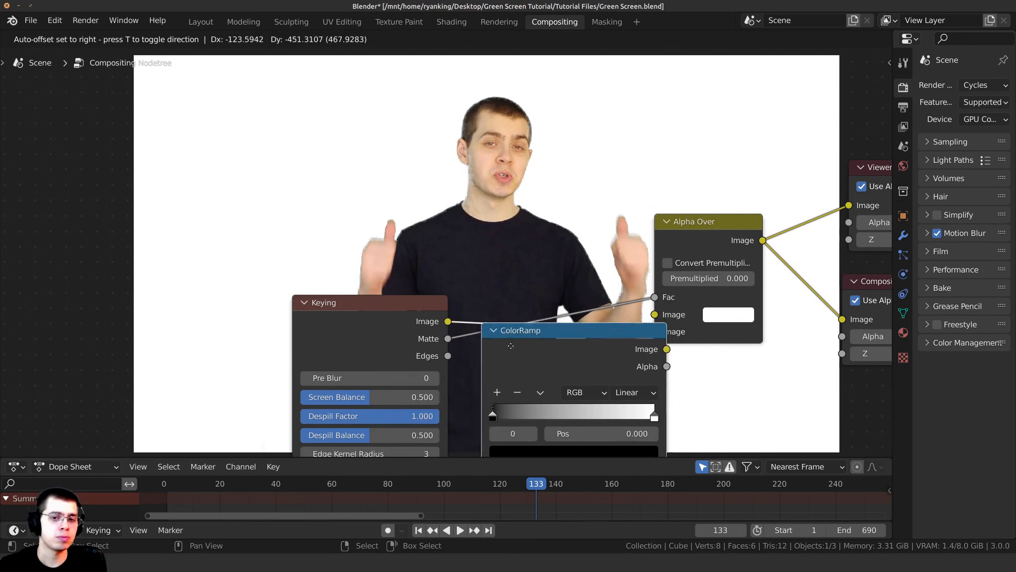
{"action": "left_click", "coordinate": [537, 196]}
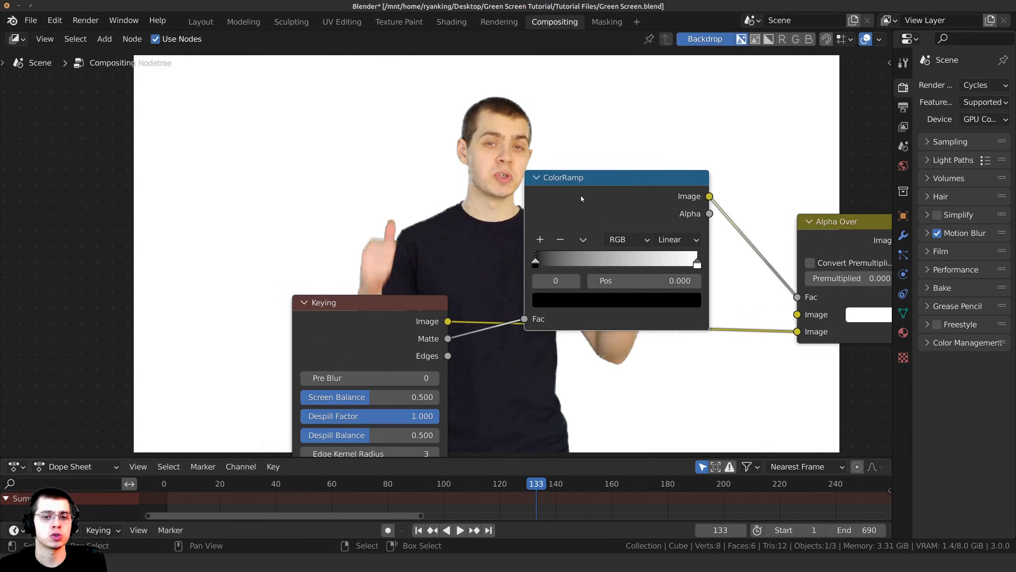
{"action": "scroll", "coordinate": [521, 239], "scroll_direction": "down", "scroll_amount": 2}
{"action": "left_click_drag", "start_coordinate": [517, 210], "coordinate": [501, 184]}
{"action": "scroll", "coordinate": [504, 178], "scroll_direction": "up", "scroll_amount": 3}
{"action": "middle_click_drag", "start_coordinate": [500, 164], "coordinate": [480, 256]}
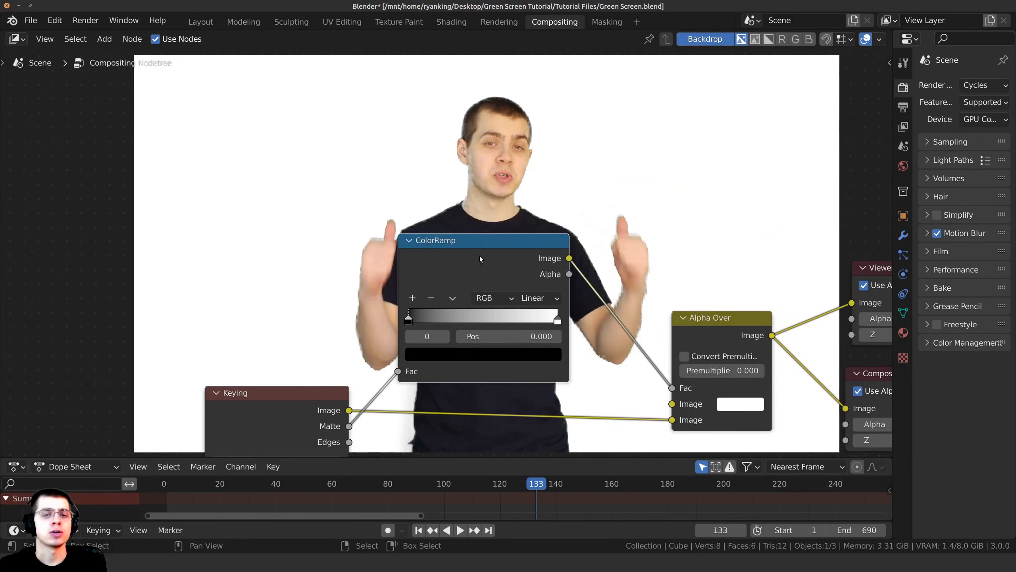
Step: Preview the ColorRamp output and slide its white stop to position 0.762
{"action": "left_click", "coordinate": [494, 255], "text": "ctrl+shift"}
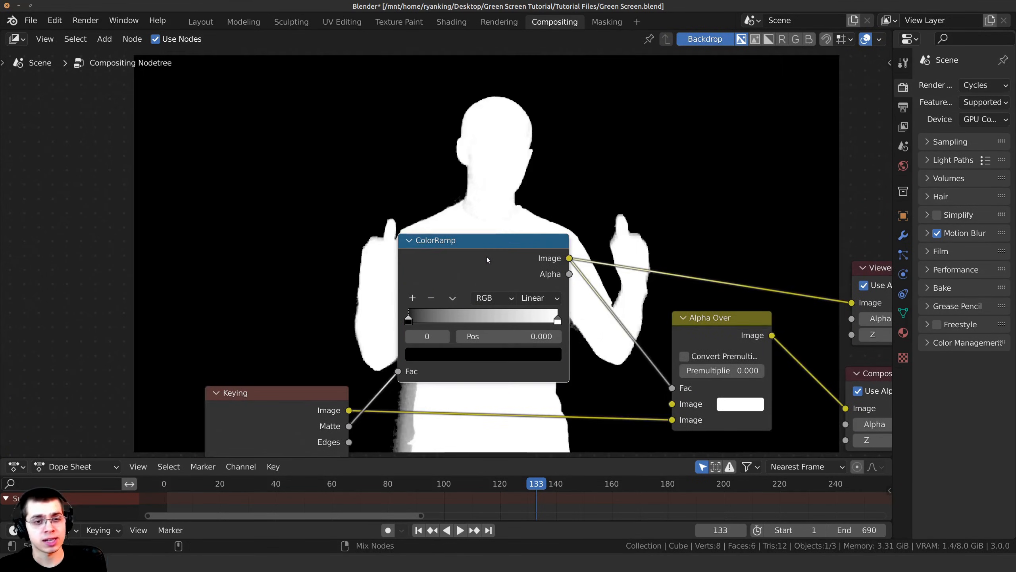
{"action": "scroll", "coordinate": [463, 282], "scroll_direction": "up", "scroll_amount": 1}
{"action": "middle_click_drag", "start_coordinate": [455, 296], "coordinate": [496, 334]}
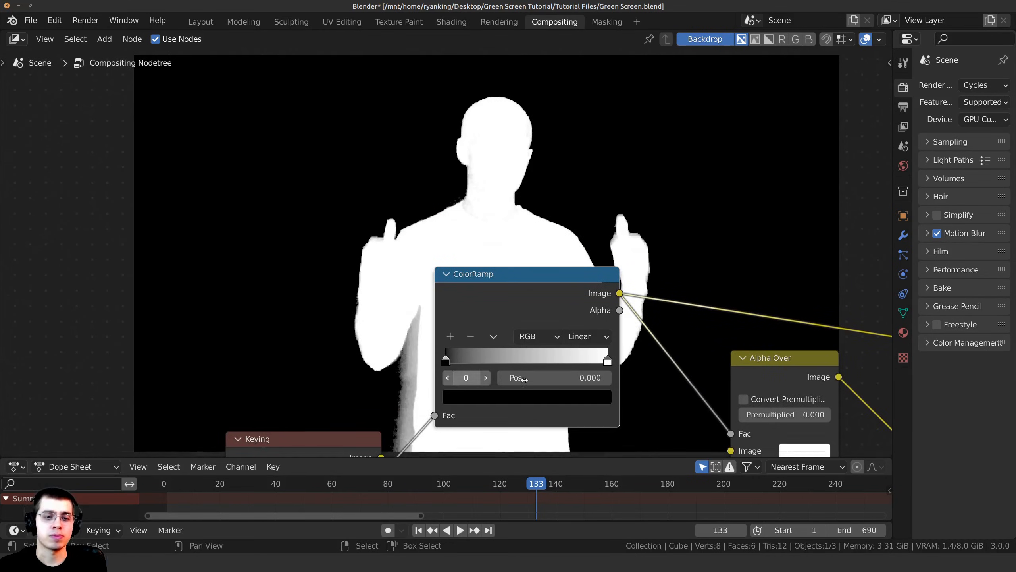
{"action": "left_click_drag", "start_coordinate": [608, 362], "coordinate": [577, 356]}
{"action": "middle_click_drag", "start_coordinate": [553, 345], "coordinate": [556, 326]}
{"action": "left_click_drag", "start_coordinate": [582, 340], "coordinate": [573, 339]}
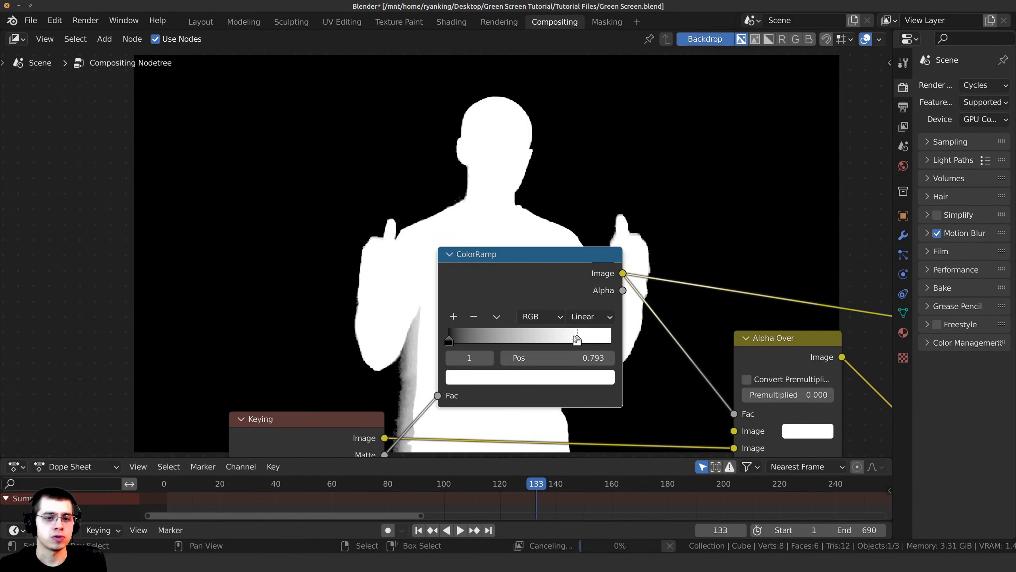
{"action": "scroll", "coordinate": [494, 221], "scroll_direction": "up", "scroll_amount": 1}
{"action": "middle_click_drag", "start_coordinate": [494, 221], "coordinate": [490, 261]}
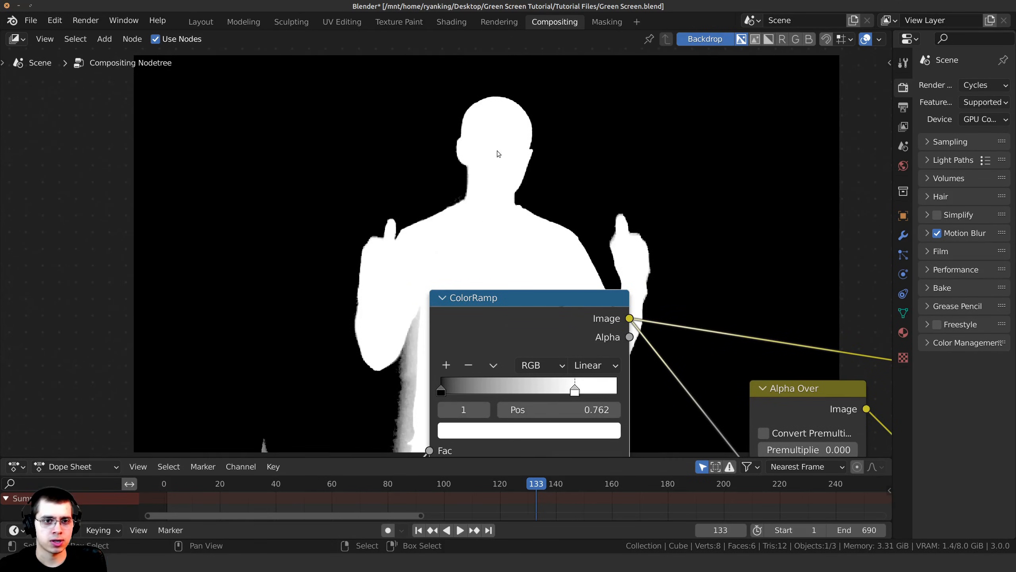
{"action": "middle_click_drag", "start_coordinate": [536, 259], "coordinate": [532, 212]}
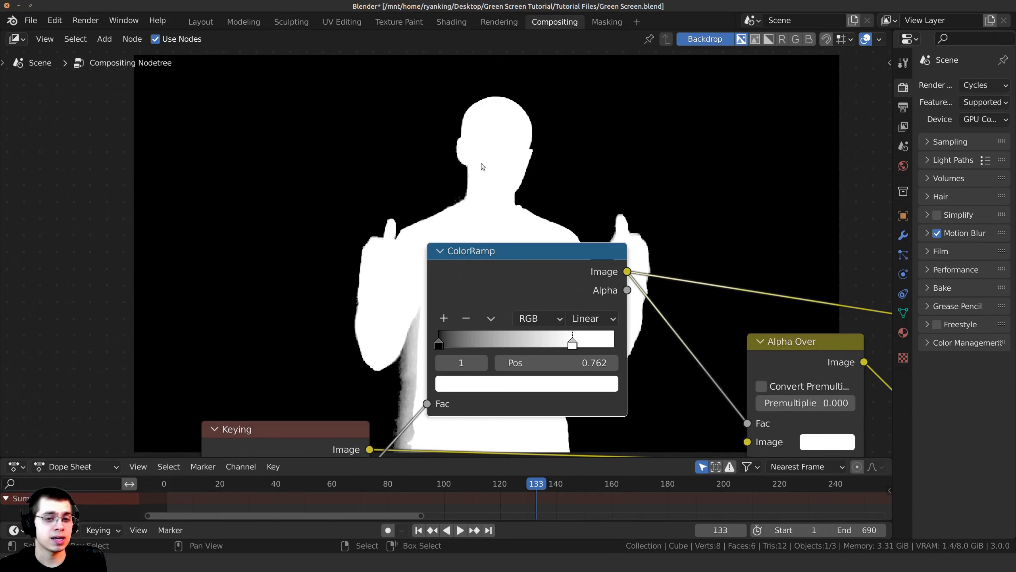
Step: Slide the ColorRamp's black stop to position 0.290
{"action": "left_click_drag", "start_coordinate": [502, 257], "coordinate": [503, 263]}
{"action": "middle_click_drag", "start_coordinate": [481, 312], "coordinate": [482, 319]}
{"action": "middle_click_drag", "start_coordinate": [439, 366], "coordinate": [449, 314]}
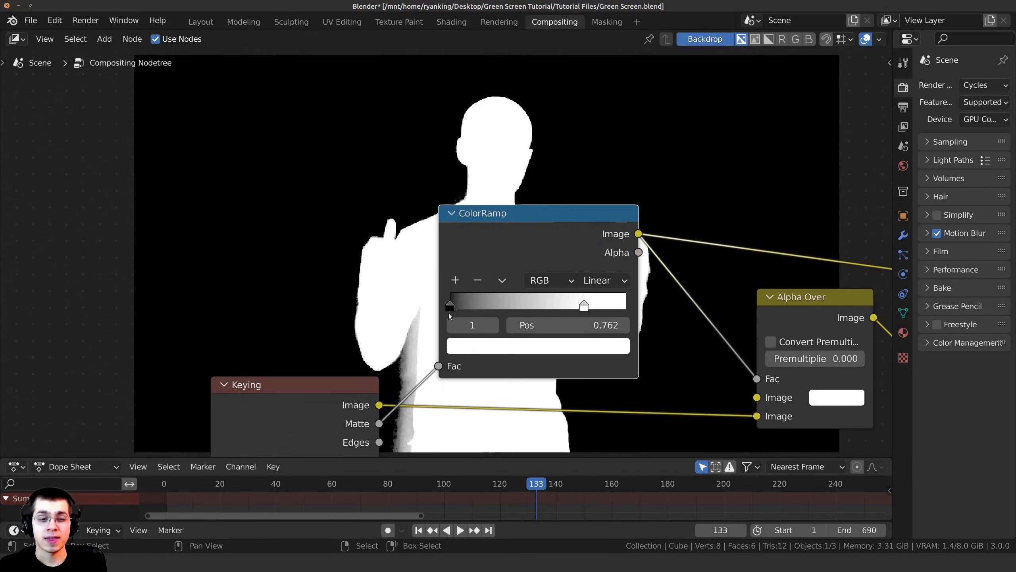
{"action": "left_click_drag", "start_coordinate": [454, 306], "coordinate": [501, 306]}
{"action": "middle_click_drag", "start_coordinate": [535, 281], "coordinate": [399, 299]}
{"action": "scroll", "coordinate": [409, 276], "scroll_direction": "down", "scroll_amount": 3}
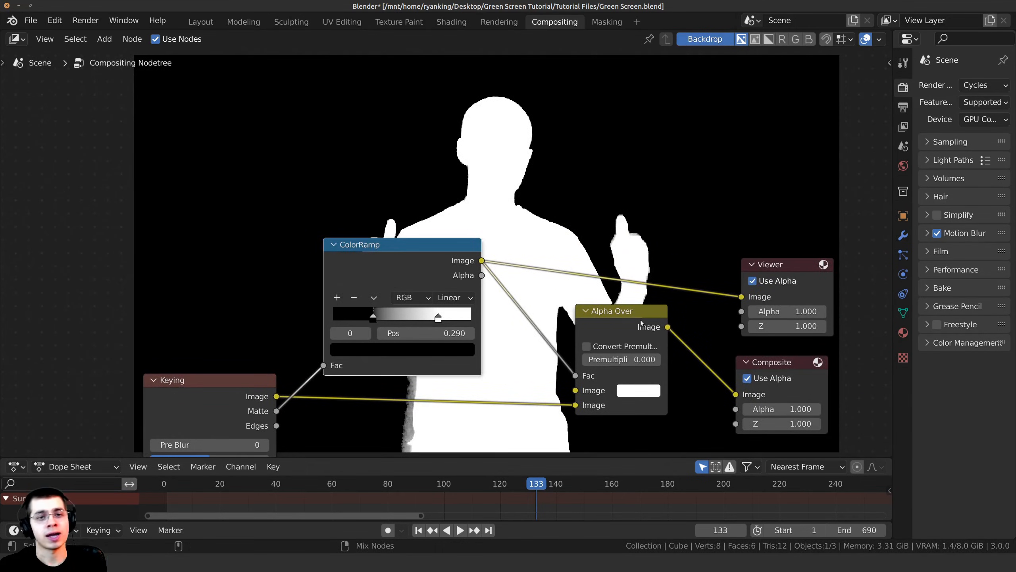
Step: Preview the Alpha Over output, then move the ColorRamp's white stop closer to black and set the black stop at 0.399
{"action": "left_click", "coordinate": [641, 323], "text": "ctrl+shift"}
{"action": "middle_click_drag", "start_coordinate": [464, 196], "coordinate": [527, 265]}
{"action": "scroll", "coordinate": [526, 265], "scroll_direction": "down", "scroll_amount": 1}
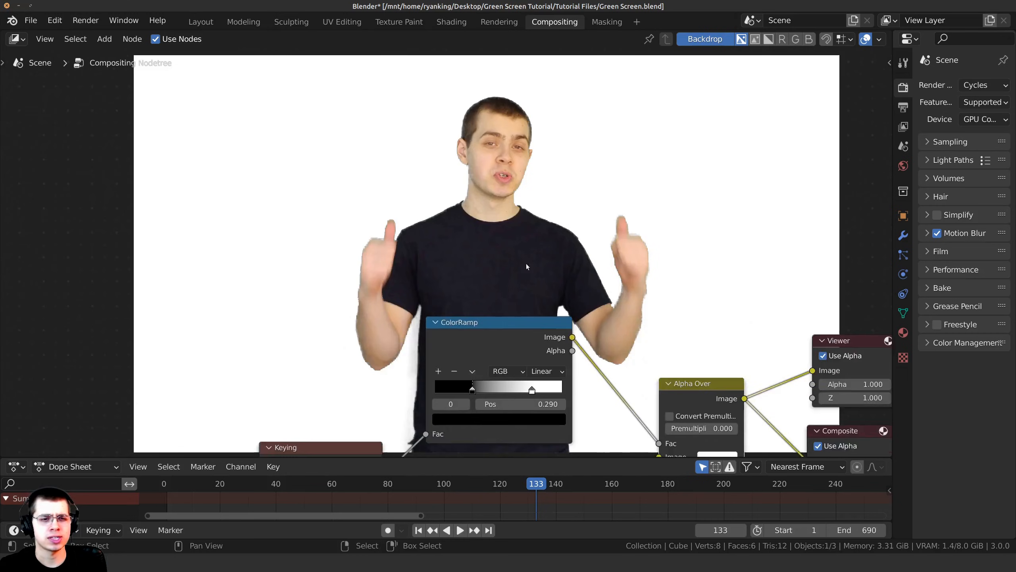
{"action": "scroll", "coordinate": [525, 266], "scroll_direction": "down", "scroll_amount": 2}
{"action": "middle_click_drag", "start_coordinate": [503, 327], "coordinate": [554, 304]}
{"action": "scroll", "coordinate": [554, 304], "scroll_direction": "up", "scroll_amount": 3}
{"action": "mouse_move", "coordinate": [591, 362]}
{"action": "left_mouse_down"}
{"action": "mouse_move", "coordinate": [527, 362]}
{"action": "mouse_move", "coordinate": [570, 361]}
{"action": "left_mouse_up"}
{"action": "left_click_drag", "start_coordinate": [546, 362], "coordinate": [542, 361]}
Step: Examine the keyed edges around the hands, arms and shirt in an enlarged backdrop
{"action": "key", "text": "alt+v"}
{"action": "key", "text": "alt+v"}
{"action": "key", "text": "alt+v"}
{"action": "key", "text": "alt+v"}
{"action": "middle_click_drag", "start_coordinate": [242, 268], "coordinate": [392, 166]}
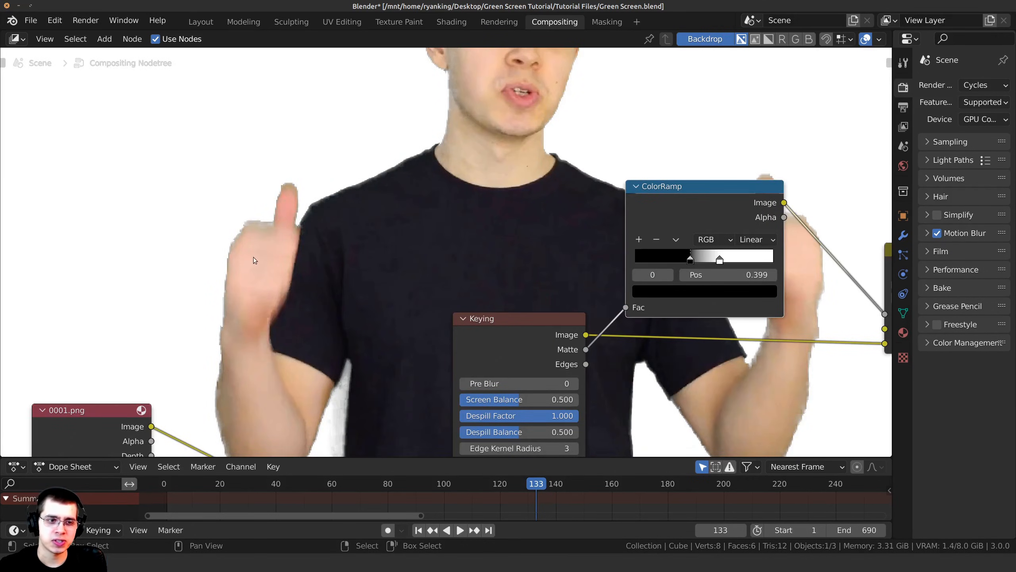
{"action": "middle_click_drag", "start_coordinate": [314, 228], "coordinate": [323, 183]}
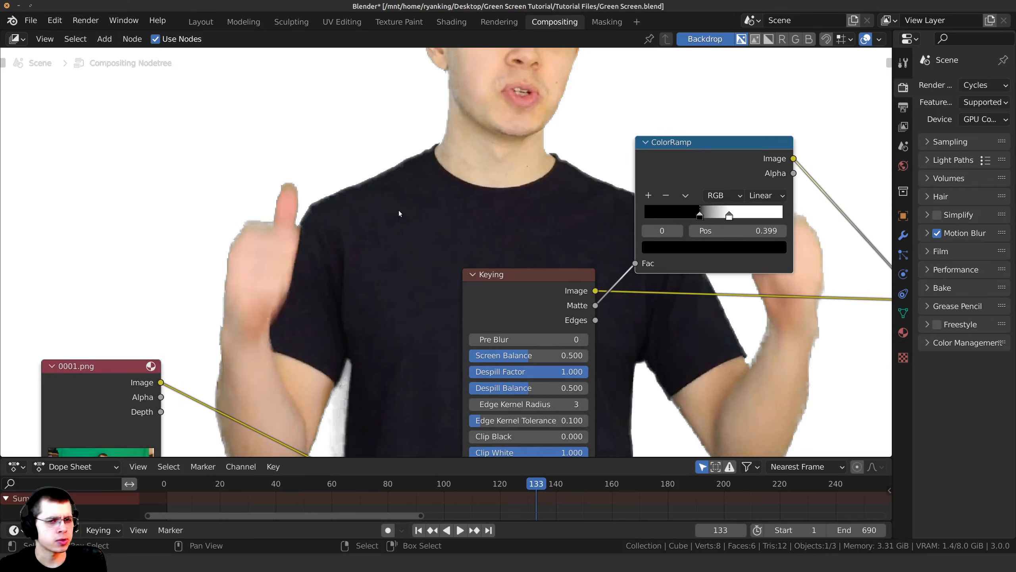
{"action": "scroll", "coordinate": [448, 272], "scroll_direction": "down", "scroll_amount": 1}
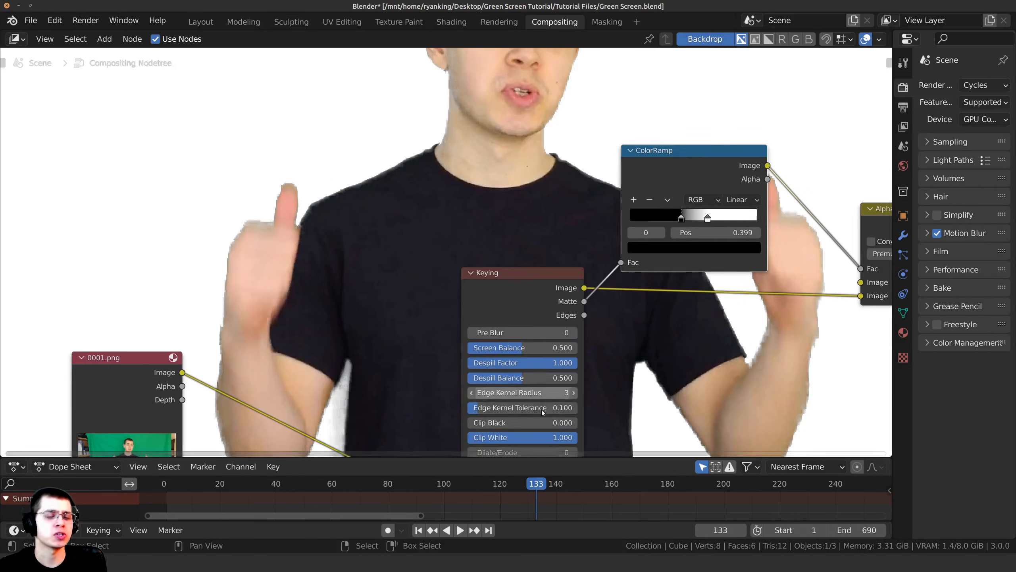
Step: Try a Pre Blur of 9 on the Keying node
{"action": "middle_click_drag", "start_coordinate": [484, 349], "coordinate": [483, 336]}
{"action": "scroll", "coordinate": [483, 333], "scroll_direction": "up", "scroll_amount": 3}
{"action": "middle_click_drag", "start_coordinate": [645, 390], "coordinate": [605, 351]}
{"action": "middle_click_drag", "start_coordinate": [604, 281], "coordinate": [601, 266]}
{"action": "scroll", "coordinate": [540, 236], "scroll_direction": "up", "scroll_amount": 1}
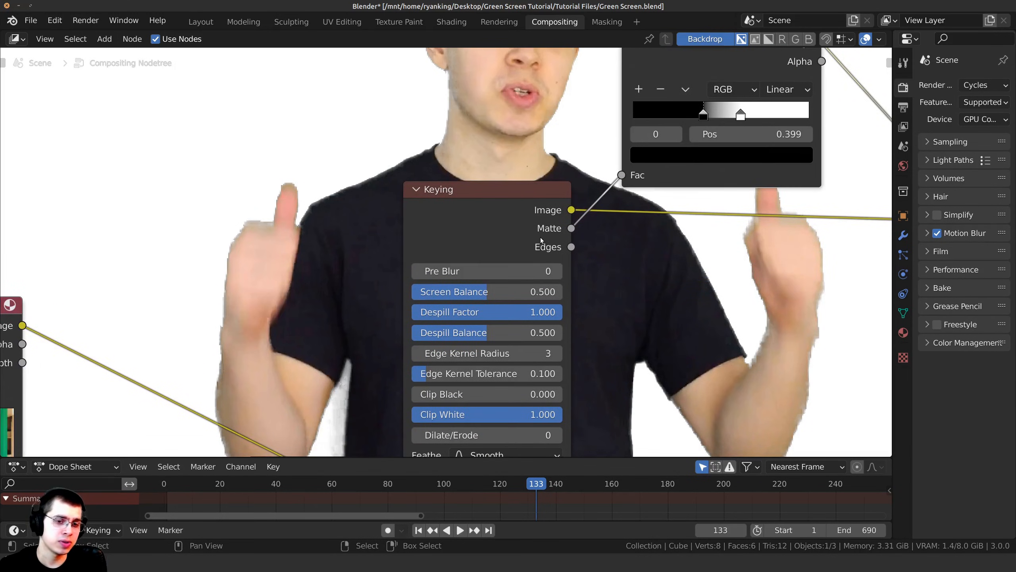
{"action": "scroll", "coordinate": [501, 242], "scroll_direction": "up", "scroll_amount": 1}
{"action": "left_click", "coordinate": [580, 300]}
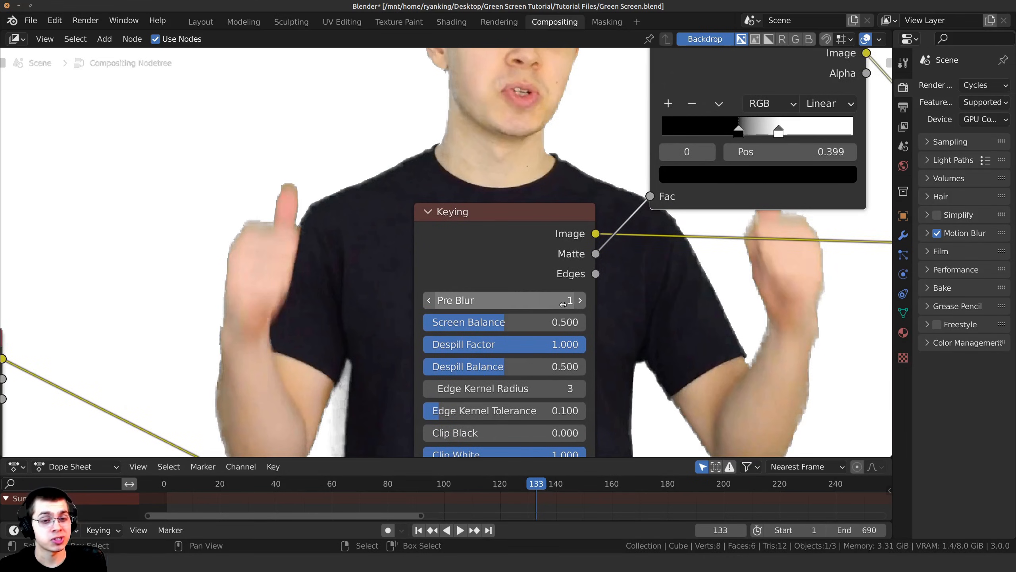
{"action": "left_click", "coordinate": [580, 300]}
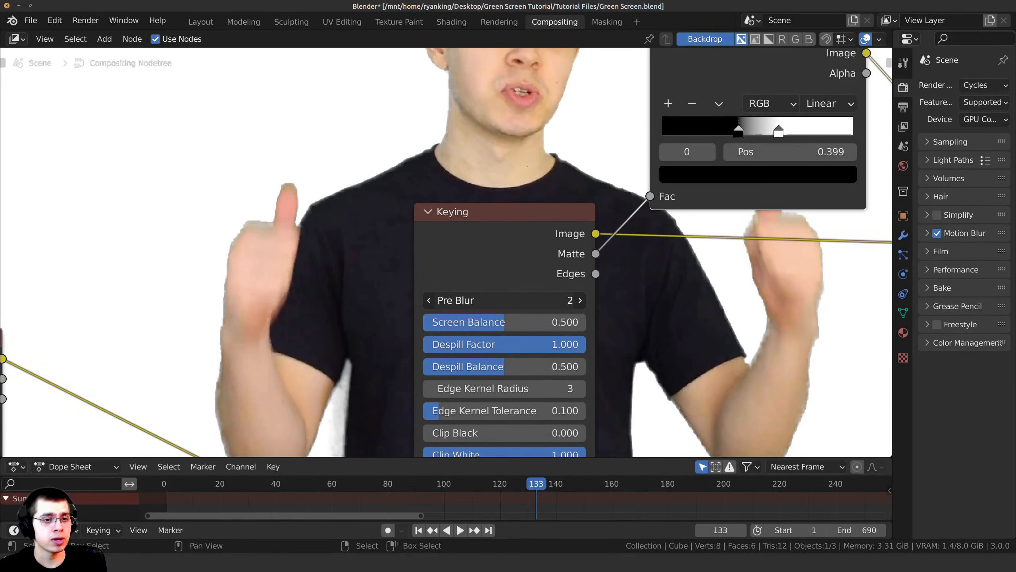
{"action": "left_click", "coordinate": [551, 300]}
{"action": "type", "text": "8"}
{"action": "key", "text": "Return"}
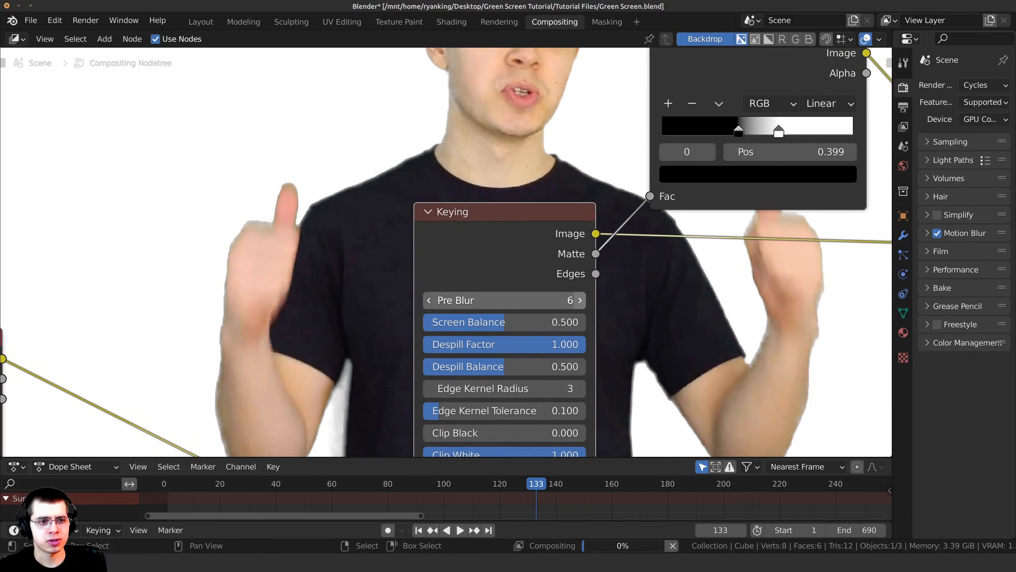
{"action": "left_click", "coordinate": [580, 300]}
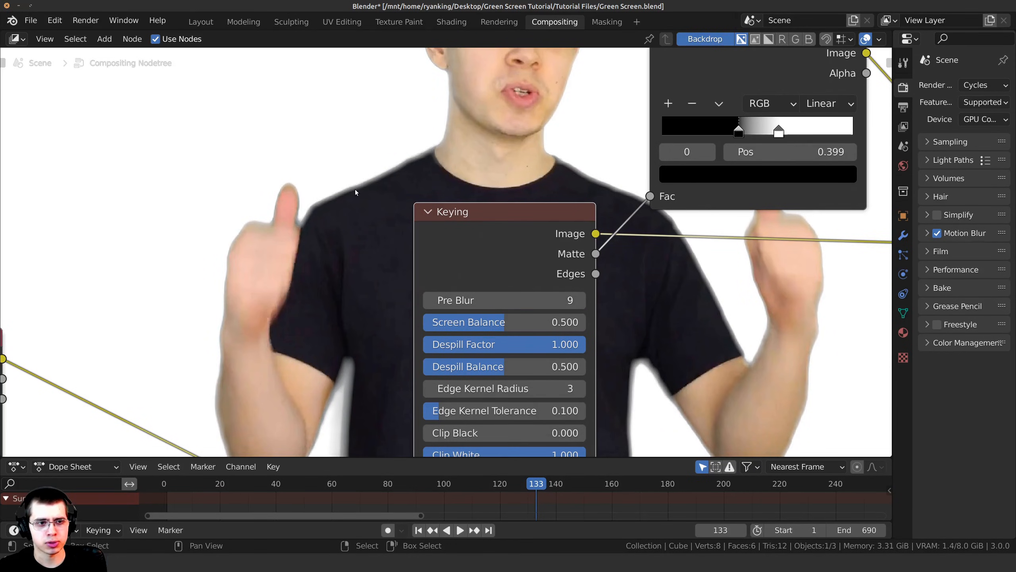
Step: Set the Keying node's Pre Blur to 3
{"action": "left_click", "coordinate": [430, 300]}
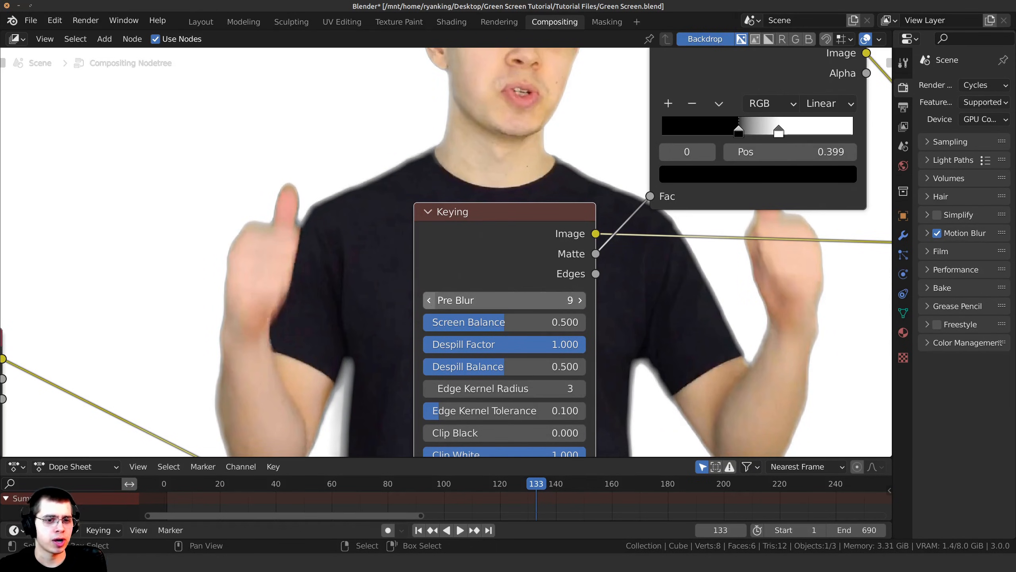
{"action": "left_click", "coordinate": [429, 300]}
{"action": "left_click", "coordinate": [430, 301]}
{"action": "left_click", "coordinate": [430, 300]}
{"action": "left_click", "coordinate": [429, 300]}
{"action": "left_click", "coordinate": [429, 300]}
{"action": "left_click", "coordinate": [429, 301]}
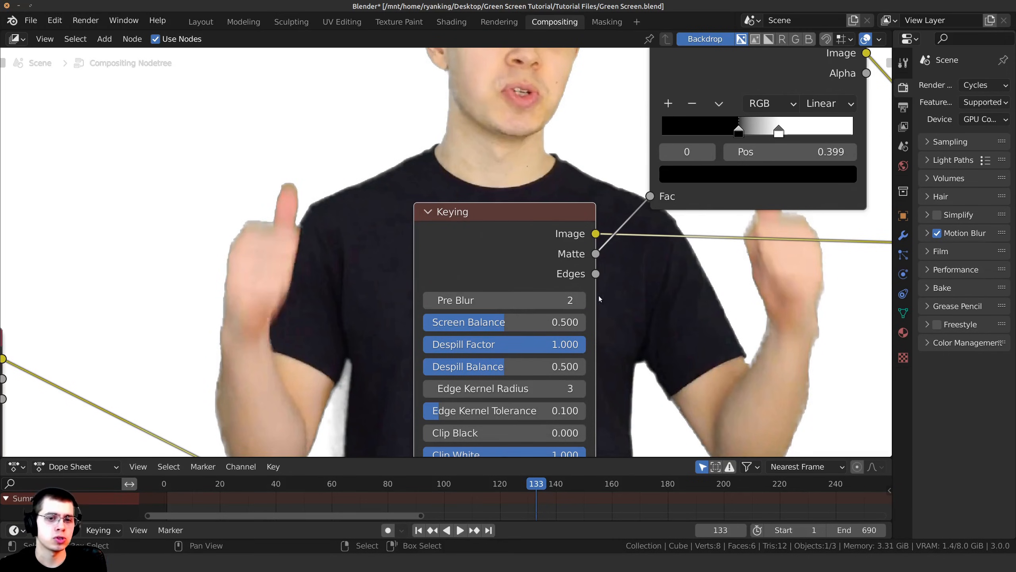
{"action": "left_click", "coordinate": [580, 300]}
{"action": "scroll", "coordinate": [390, 270], "scroll_direction": "down", "scroll_amount": 1}
{"action": "middle_click_drag", "start_coordinate": [370, 213], "coordinate": [366, 173]}
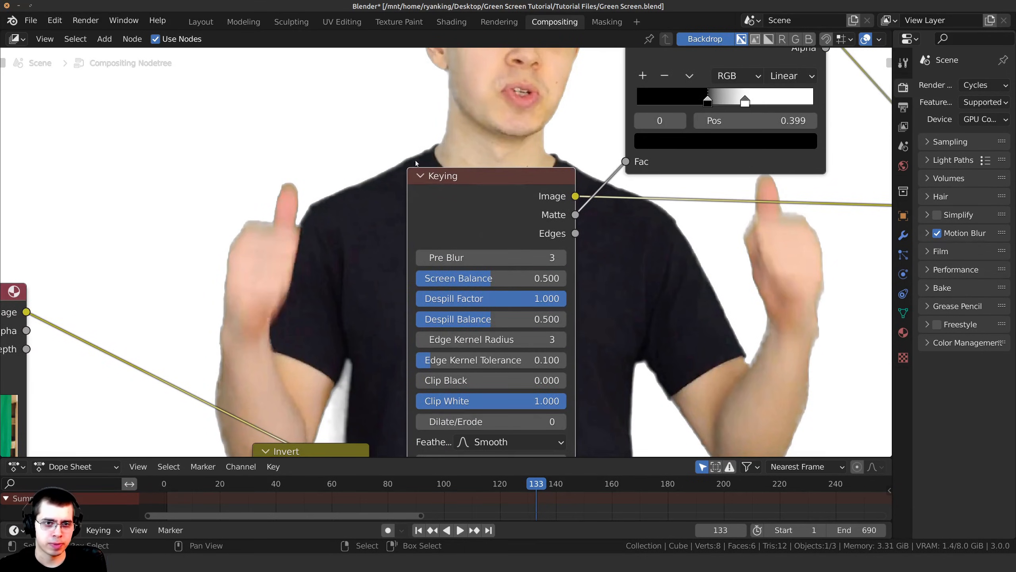
Step: Move the Invert node down so it clears the image link into the Keying node
{"action": "scroll", "coordinate": [416, 163], "scroll_direction": "down", "scroll_amount": 2}
{"action": "scroll", "coordinate": [352, 352], "scroll_direction": "up", "scroll_amount": 2}
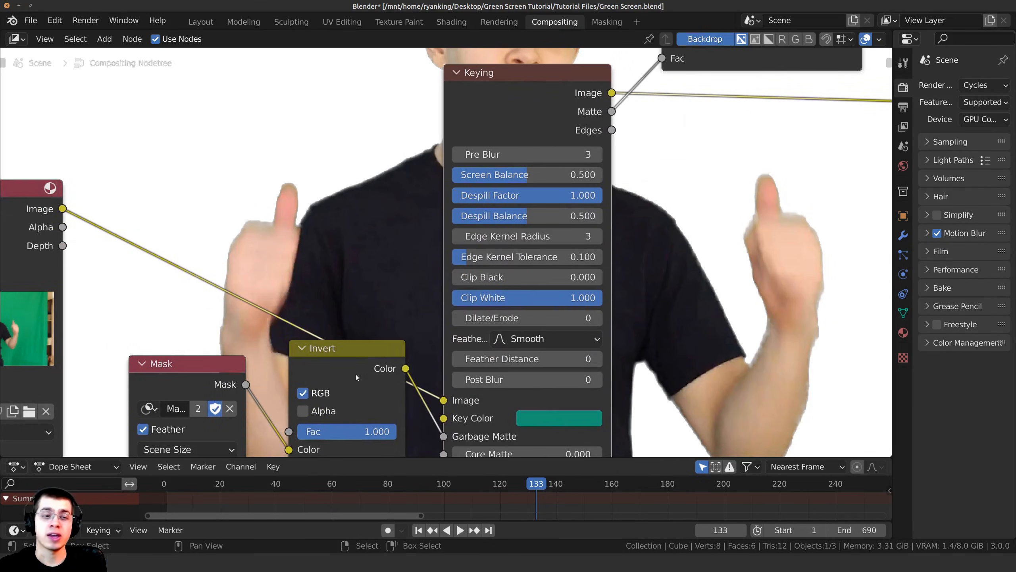
{"action": "left_click_drag", "start_coordinate": [357, 377], "coordinate": [355, 441]}
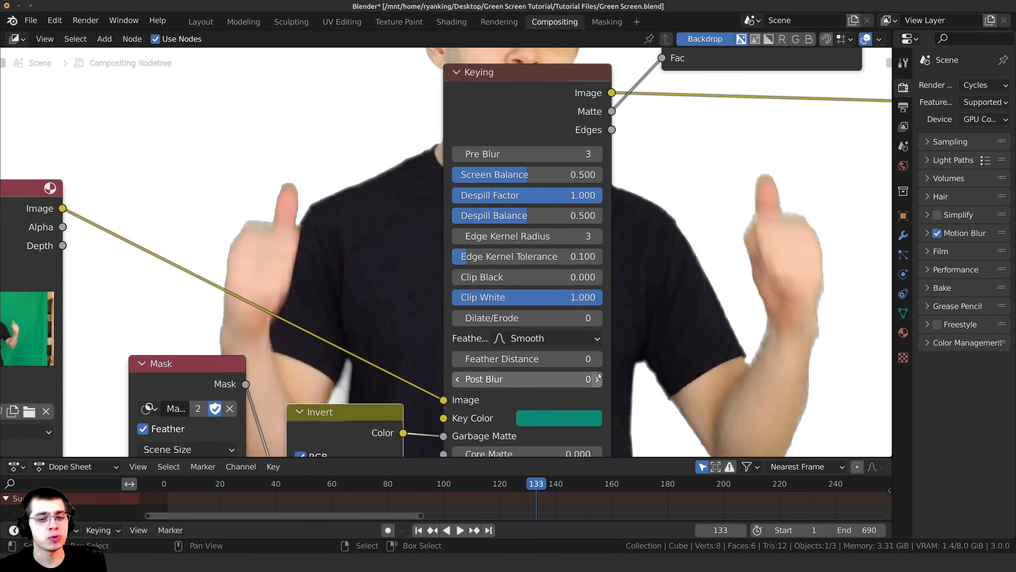
Step: Try a Post Blur of 10 on the Keying node, then reduce it to 2
{"action": "left_click_drag", "start_coordinate": [597, 380], "coordinate": [620, 380]}
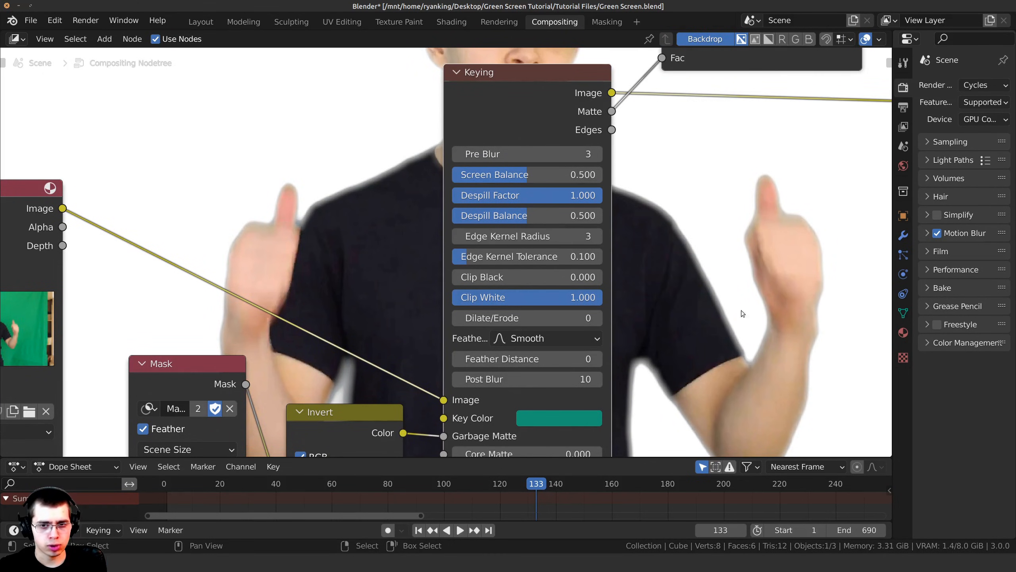
{"action": "left_click", "coordinate": [457, 379]}
{"action": "left_click", "coordinate": [458, 380]}
{"action": "left_click", "coordinate": [457, 381]}
{"action": "left_click", "coordinate": [457, 381]}
{"action": "left_click", "coordinate": [457, 381]}
{"action": "left_click", "coordinate": [457, 382]}
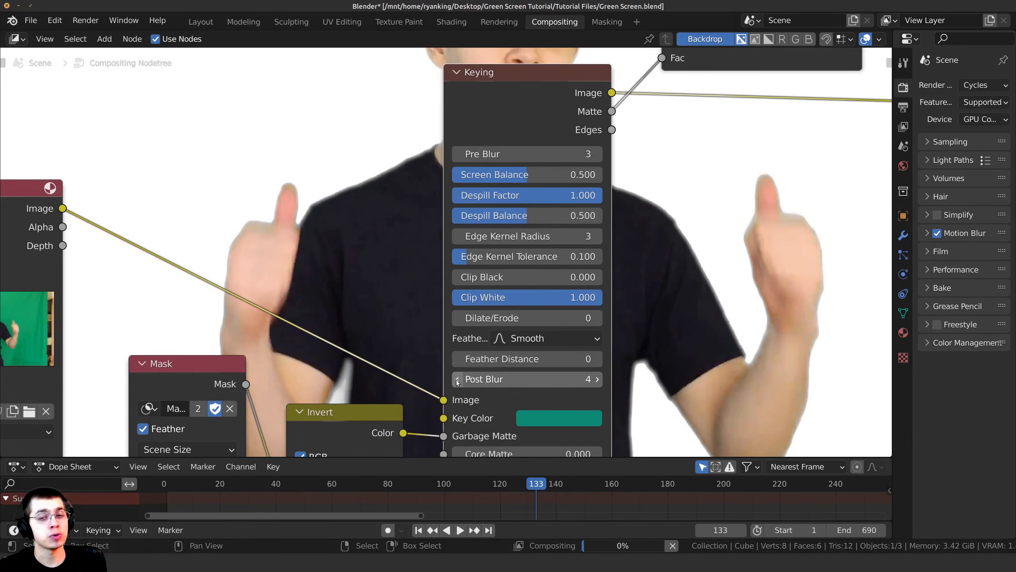
{"action": "left_click", "coordinate": [457, 381]}
{"action": "left_click", "coordinate": [458, 381]}
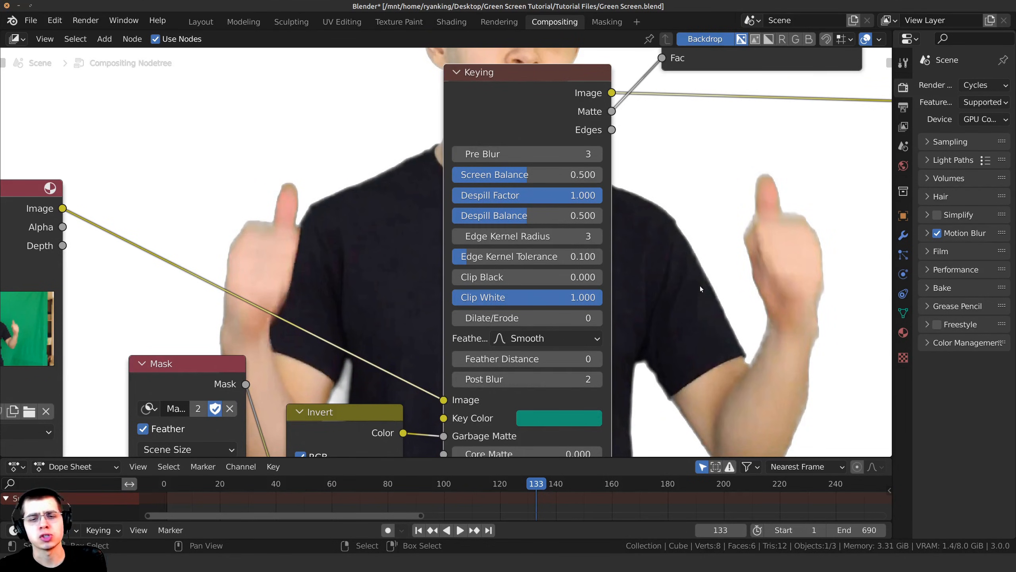
Step: Nudge the ColorRamp node toward Alpha Over, slide its white stop closer to black, and set the black stop at 0.277
{"action": "scroll", "coordinate": [700, 286], "scroll_direction": "down", "scroll_amount": 2}
{"action": "middle_click_drag", "start_coordinate": [700, 286], "coordinate": [593, 431]}
{"action": "scroll", "coordinate": [524, 232], "scroll_direction": "up", "scroll_amount": 5}
{"action": "middle_click_drag", "start_coordinate": [524, 232], "coordinate": [463, 230]}
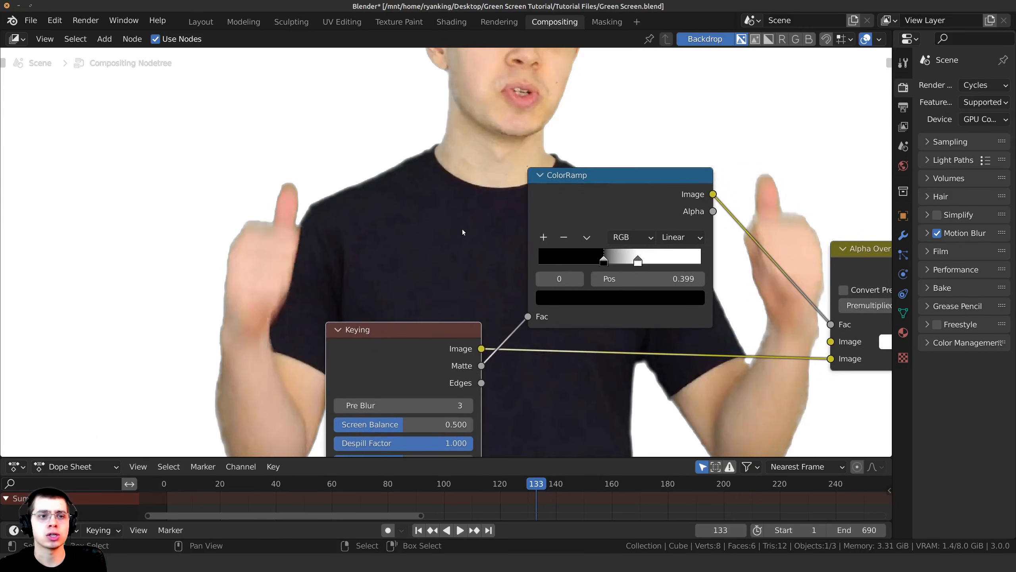
{"action": "middle_click_drag", "start_coordinate": [551, 245], "coordinate": [594, 227]}
{"action": "left_click_drag", "start_coordinate": [633, 184], "coordinate": [650, 182]}
{"action": "middle_click_drag", "start_coordinate": [641, 192], "coordinate": [543, 190]}
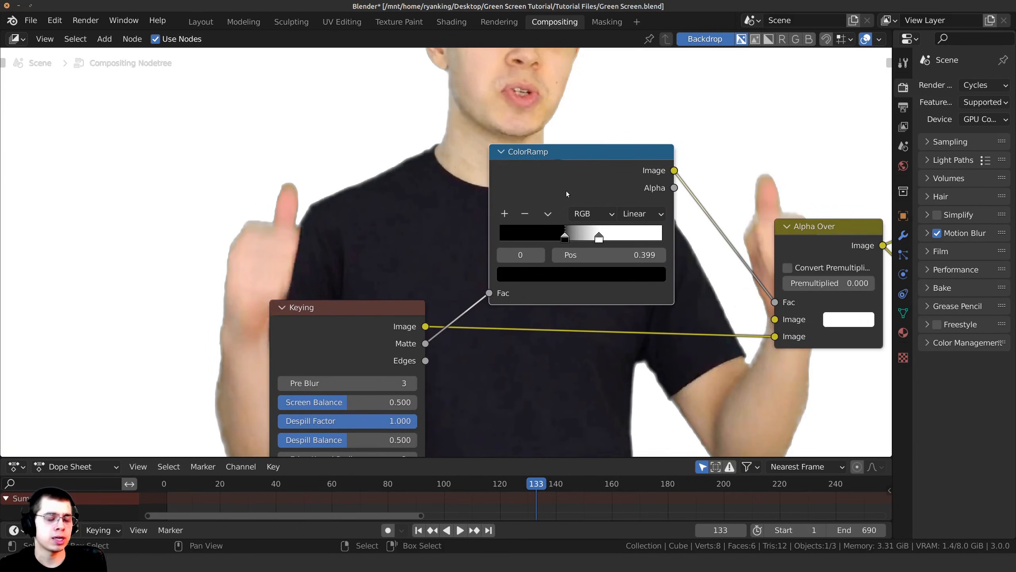
{"action": "mouse_move", "coordinate": [567, 236]}
{"action": "left_mouse_down"}
{"action": "mouse_move", "coordinate": [556, 235]}
{"action": "mouse_move", "coordinate": [592, 233]}
{"action": "mouse_move", "coordinate": [578, 233]}
{"action": "left_mouse_up"}
{"action": "mouse_move", "coordinate": [555, 233]}
{"action": "left_mouse_down"}
{"action": "mouse_move", "coordinate": [564, 236]}
{"action": "mouse_move", "coordinate": [548, 235]}
{"action": "left_mouse_up"}
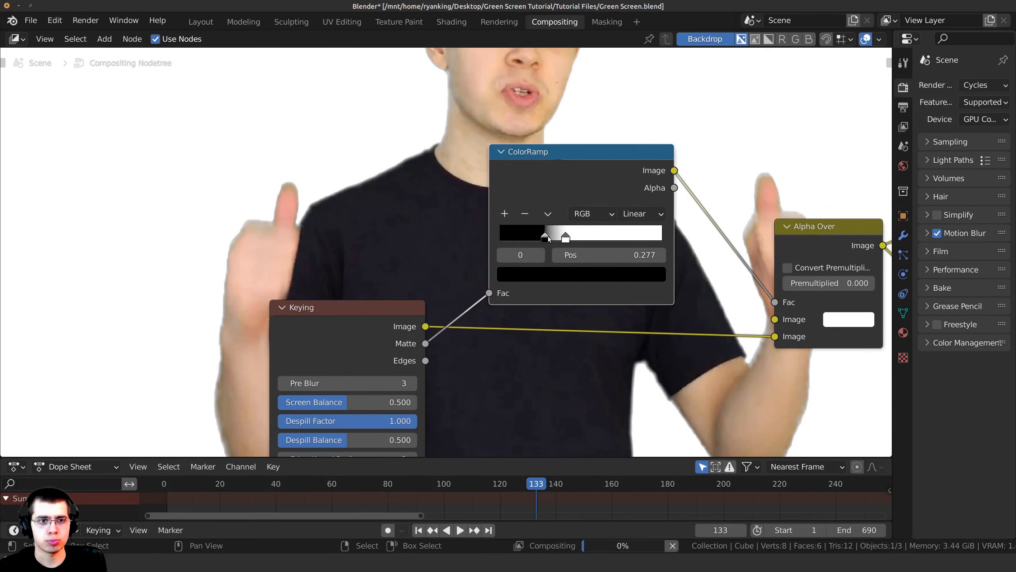
{"action": "middle_click_drag", "start_coordinate": [326, 270], "coordinate": [417, 174]}
{"action": "scroll", "coordinate": [417, 174], "scroll_direction": "down", "scroll_amount": 2}
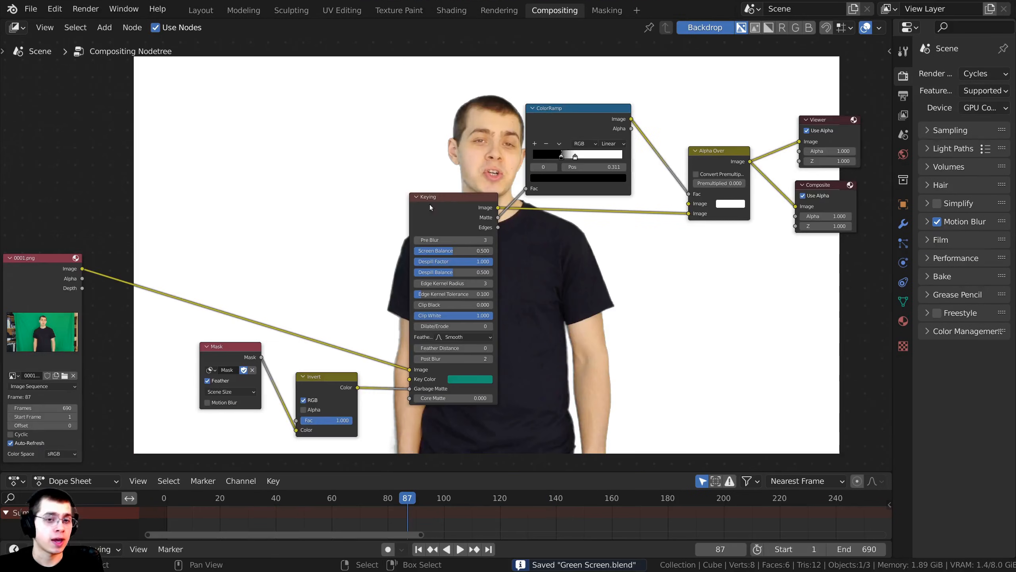
Step: Link the image sequence's Image output to Alpha Over's lower Image input and detach Keying's Image output from Alpha Over
{"action": "scroll", "coordinate": [430, 204], "scroll_direction": "up", "scroll_amount": 1}
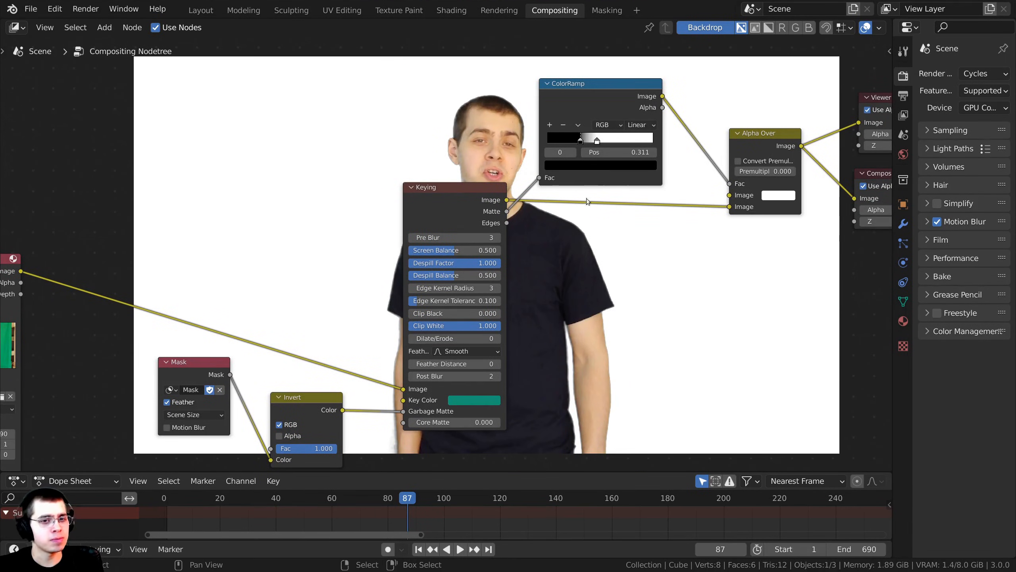
{"action": "scroll", "coordinate": [586, 199], "scroll_direction": "down", "scroll_amount": 1}
{"action": "middle_click_drag", "start_coordinate": [316, 241], "coordinate": [346, 225]}
{"action": "left_click_drag", "start_coordinate": [99, 263], "coordinate": [718, 198]}
{"action": "middle_click_drag", "start_coordinate": [643, 193], "coordinate": [537, 262]}
{"action": "scroll", "coordinate": [537, 262], "scroll_direction": "up", "scroll_amount": 2}
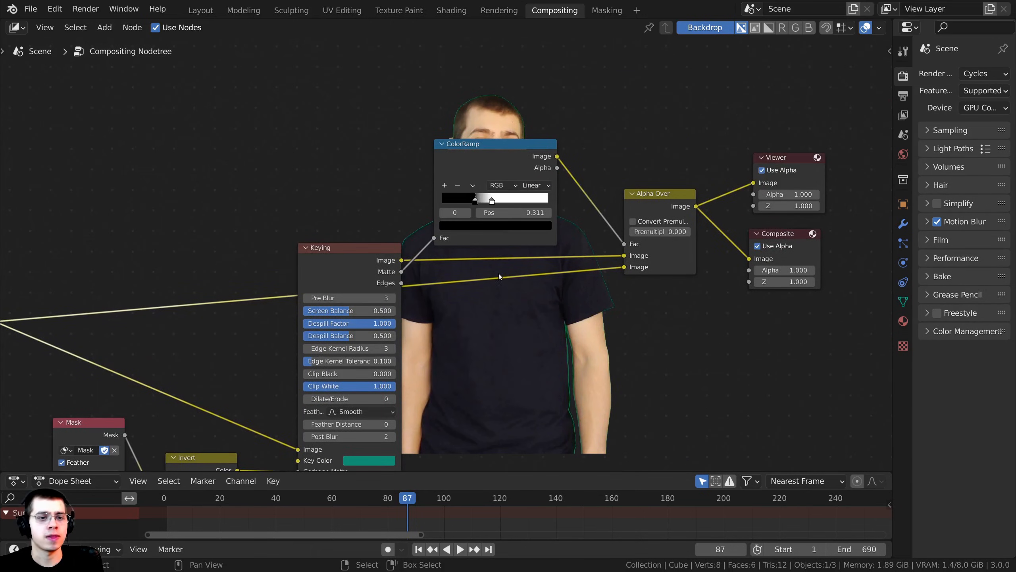
{"action": "scroll", "coordinate": [499, 276], "scroll_direction": "up", "scroll_amount": 1}
{"action": "left_click_drag", "start_coordinate": [656, 257], "coordinate": [564, 254]}
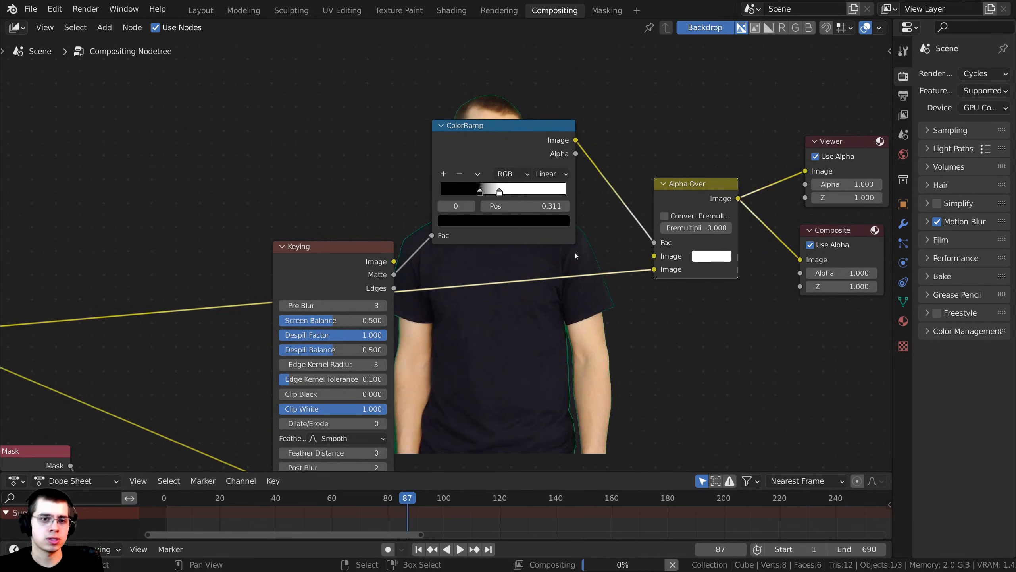
Step: Move the image sequence node closer to Keying and the ColorRamp node closer to Alpha Over
{"action": "scroll", "coordinate": [537, 257], "scroll_direction": "down", "scroll_amount": 1}
{"action": "middle_click_drag", "start_coordinate": [502, 260], "coordinate": [597, 279]}
{"action": "middle_click_drag", "start_coordinate": [422, 298], "coordinate": [454, 236]}
{"action": "left_click_drag", "start_coordinate": [83, 284], "coordinate": [95, 272]}
{"action": "left_click_drag", "start_coordinate": [470, 213], "coordinate": [458, 214]}
{"action": "scroll", "coordinate": [458, 218], "scroll_direction": "up", "scroll_amount": 1}
{"action": "left_click", "coordinate": [551, 223]}
{"action": "middle_click_drag", "start_coordinate": [551, 223], "coordinate": [466, 242]}
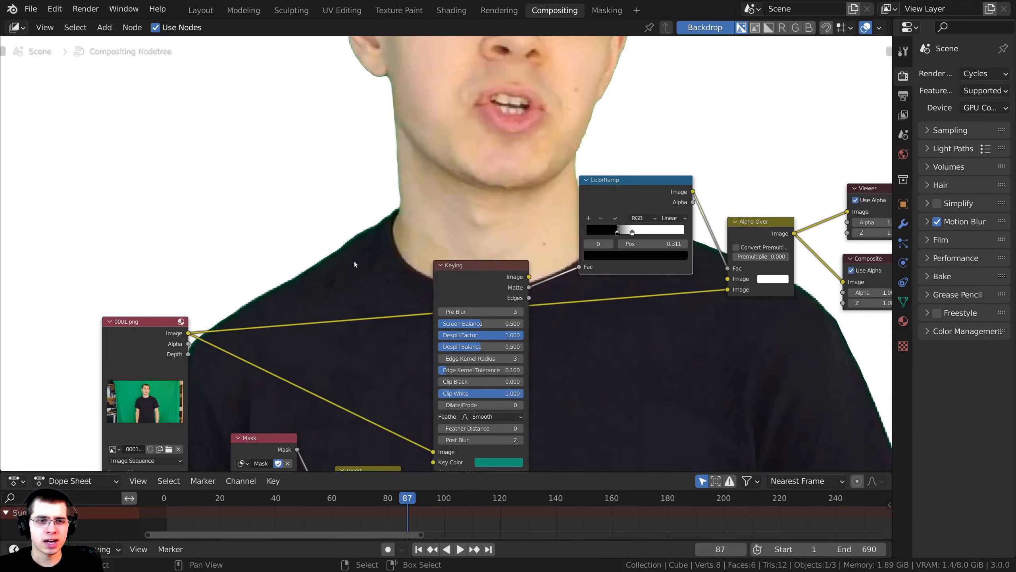
{"action": "middle_click_drag", "start_coordinate": [432, 423], "coordinate": [306, 380]}
{"action": "scroll", "coordinate": [411, 336], "scroll_direction": "up", "scroll_amount": 2}
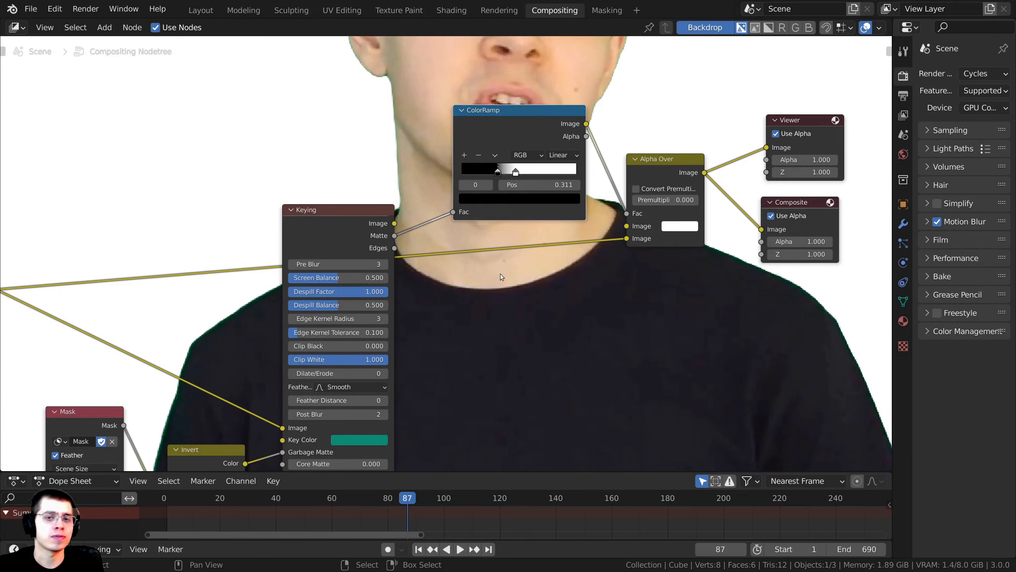
Step: Add a Hue Correct node and insert it on the link between the image sequence and Alpha Over's lower Image input
{"action": "scroll", "coordinate": [500, 276], "scroll_direction": "up", "scroll_amount": 1}
{"action": "key", "text": "shift+a"}
{"action": "left_click", "coordinate": [465, 248]}
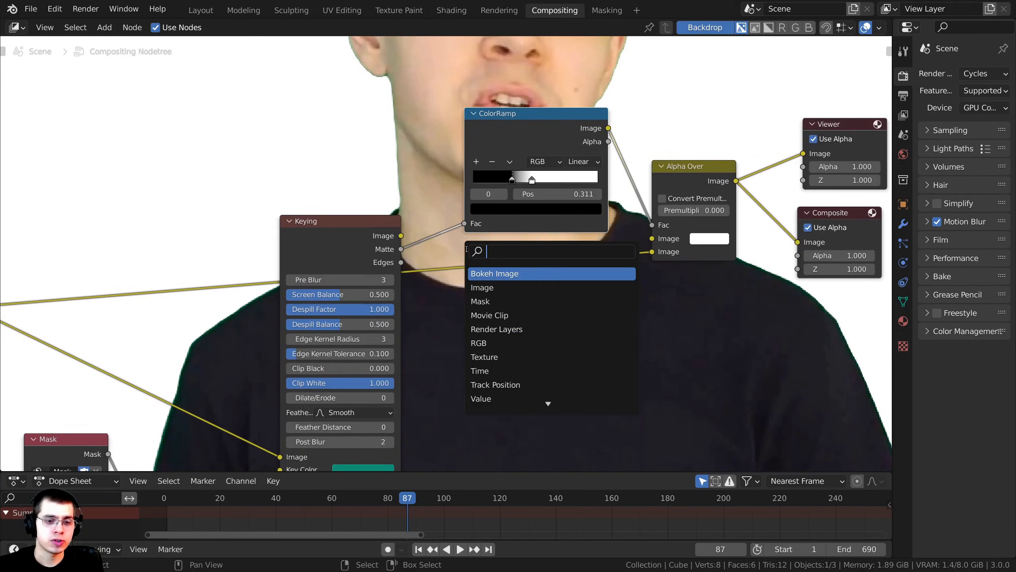
{"action": "type", "text": "hue"}
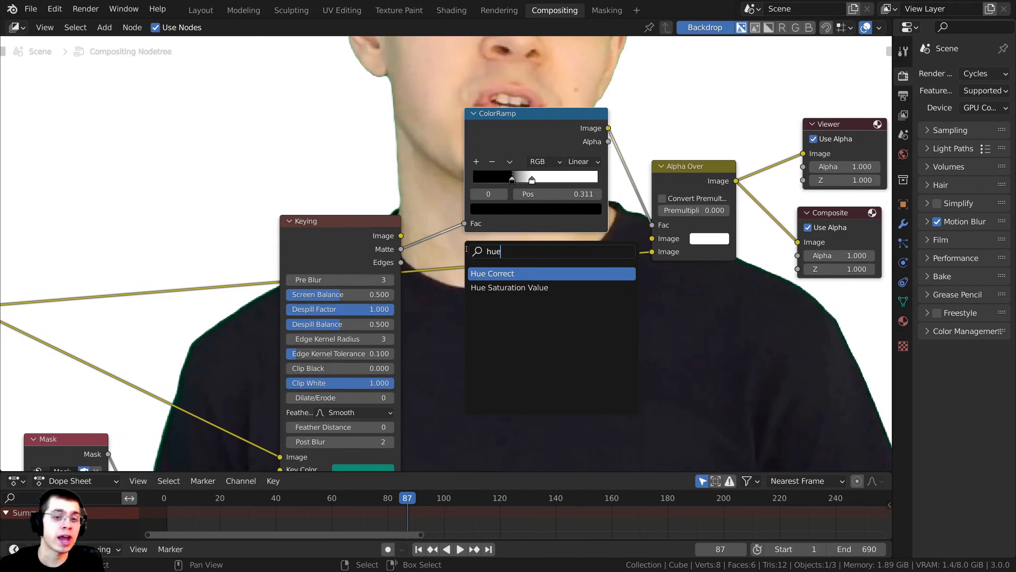
{"action": "left_click", "coordinate": [499, 275]}
{"action": "left_click", "coordinate": [501, 323]}
{"action": "scroll", "coordinate": [496, 317], "scroll_direction": "down", "scroll_amount": 2}
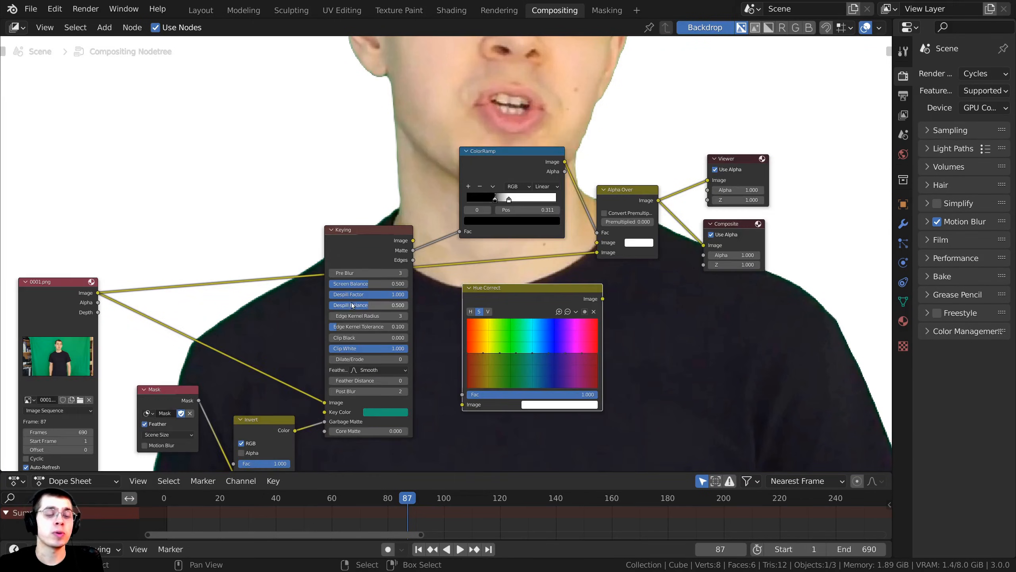
{"action": "middle_click_drag", "start_coordinate": [492, 314], "coordinate": [535, 288]}
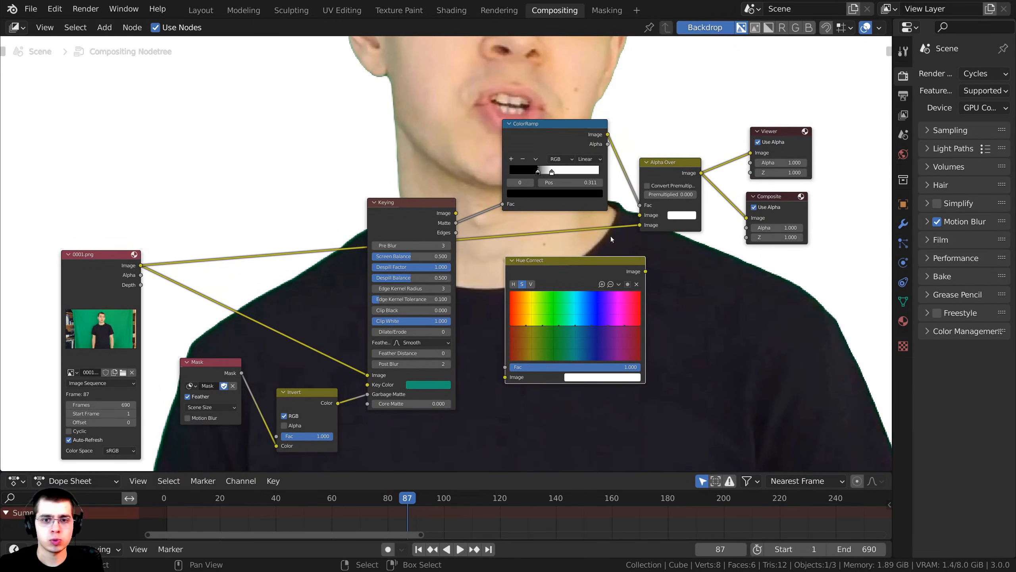
{"action": "left_click_drag", "start_coordinate": [602, 261], "coordinate": [566, 235]}
{"action": "scroll", "coordinate": [559, 246], "scroll_direction": "down", "scroll_amount": 1}
Step: Preview the original footage, switch the preview back to Alpha Over, and nudge the Alpha Over node away from Hue Correct
{"action": "left_click", "coordinate": [114, 266], "text": "ctrl+shift"}
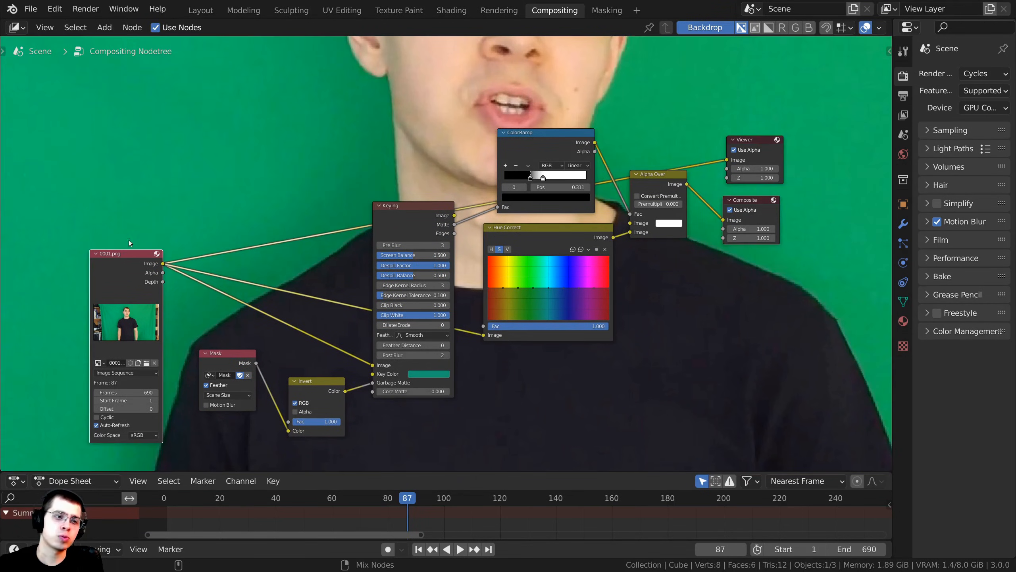
{"action": "scroll", "coordinate": [577, 222], "scroll_direction": "up", "scroll_amount": 2}
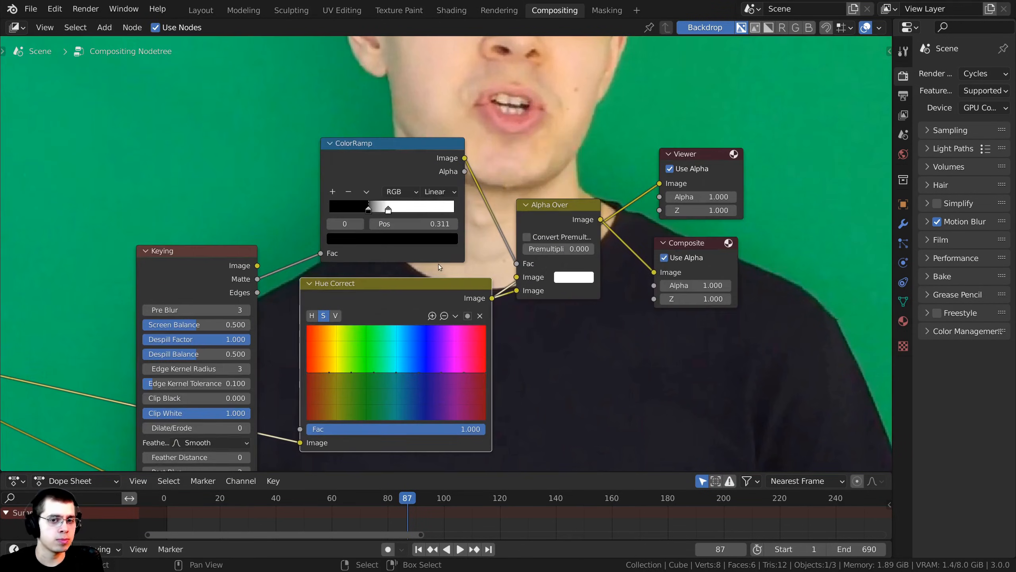
{"action": "left_click", "coordinate": [552, 212], "text": "ctrl+shift"}
{"action": "left_click_drag", "start_coordinate": [551, 210], "coordinate": [565, 208]}
{"action": "scroll", "coordinate": [514, 294], "scroll_direction": "up", "scroll_amount": 2}
{"action": "middle_click_drag", "start_coordinate": [513, 293], "coordinate": [554, 252]}
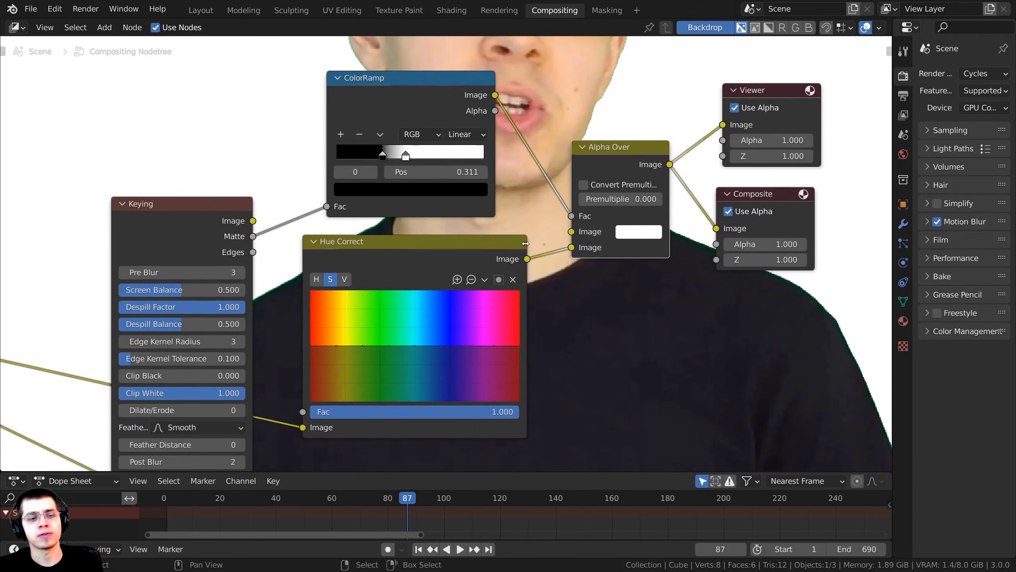
Step: Pull the Hue Correct saturation curve down to 0 at the yellow-green and green hues, at X 0.23289 and X 0.34458
{"action": "scroll", "coordinate": [362, 241], "scroll_direction": "up", "scroll_amount": 1}
{"action": "middle_click_drag", "start_coordinate": [362, 242], "coordinate": [562, 320]}
{"action": "scroll", "coordinate": [563, 319], "scroll_direction": "down", "scroll_amount": 4}
{"action": "middle_click_drag", "start_coordinate": [600, 362], "coordinate": [622, 322]}
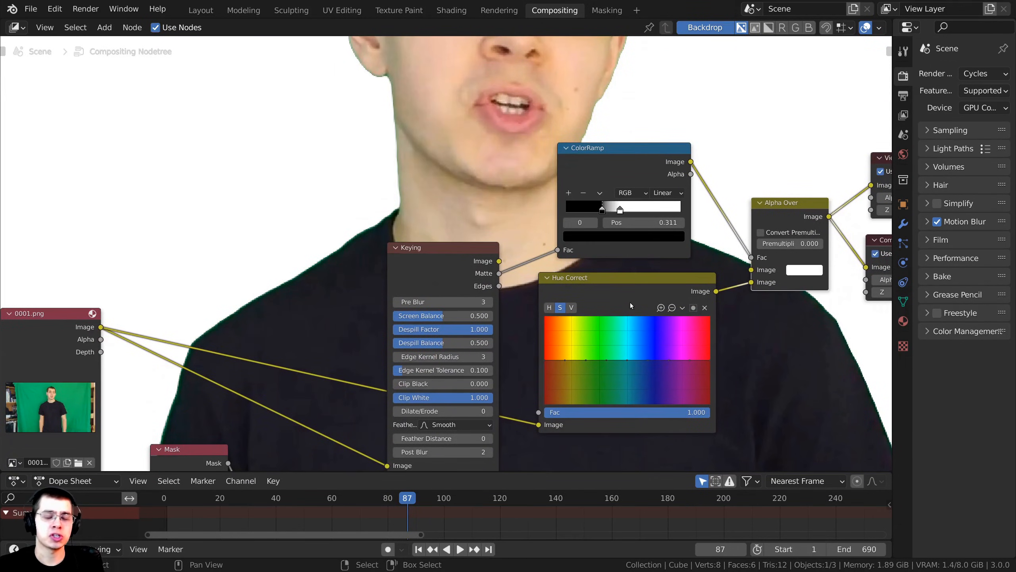
{"action": "left_click", "coordinate": [587, 361]}
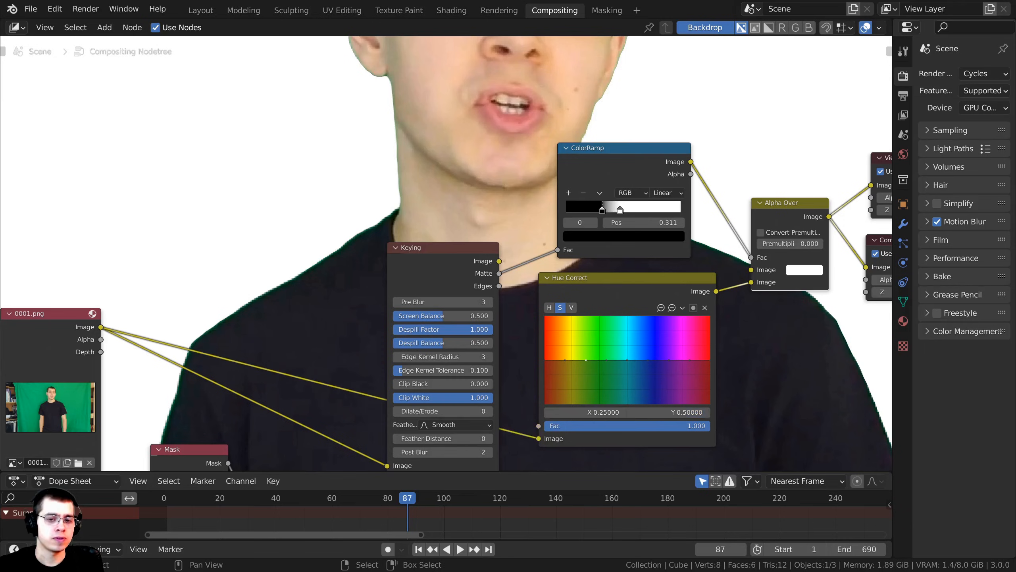
{"action": "left_click_drag", "start_coordinate": [587, 360], "coordinate": [584, 403]}
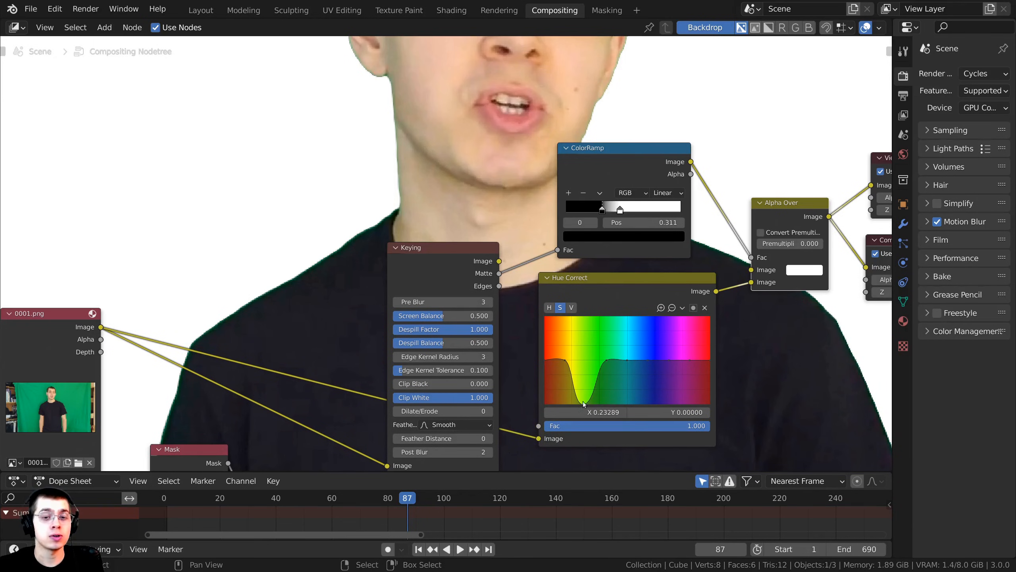
{"action": "left_click_drag", "start_coordinate": [607, 361], "coordinate": [601, 403]}
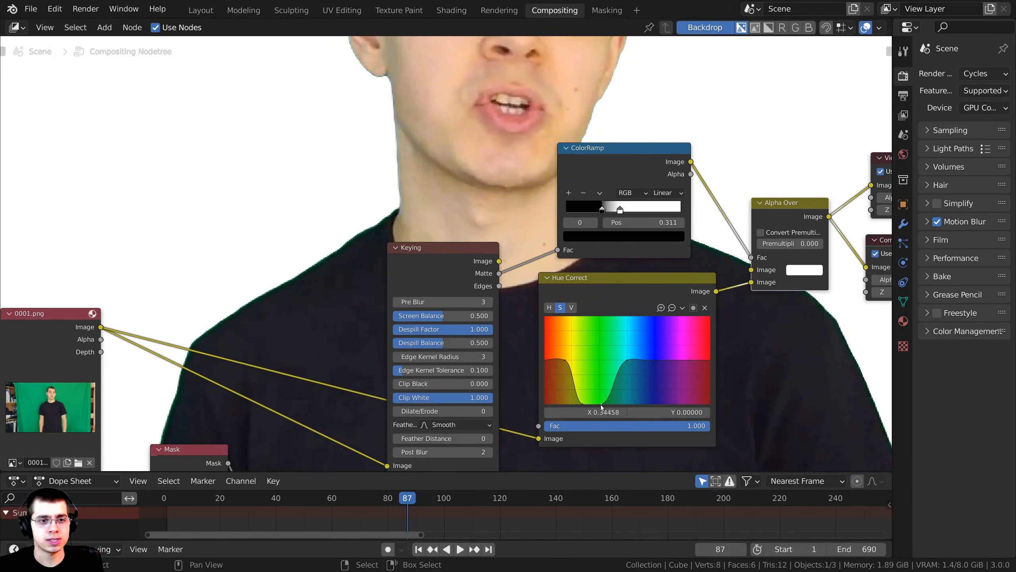
Step: Lower the saturation curve at cyan to X 0.49810, Y 0.33929 and add a point at blue at X 0.62120, Y 0.47143
{"action": "middle_click_drag", "start_coordinate": [396, 132], "coordinate": [384, 188]}
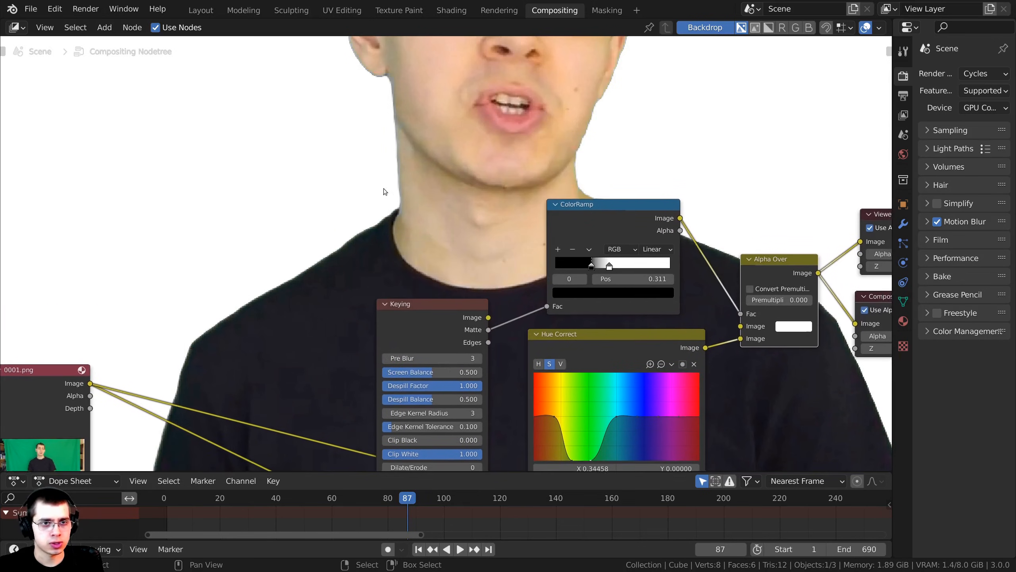
{"action": "middle_click_drag", "start_coordinate": [416, 151], "coordinate": [392, 83]}
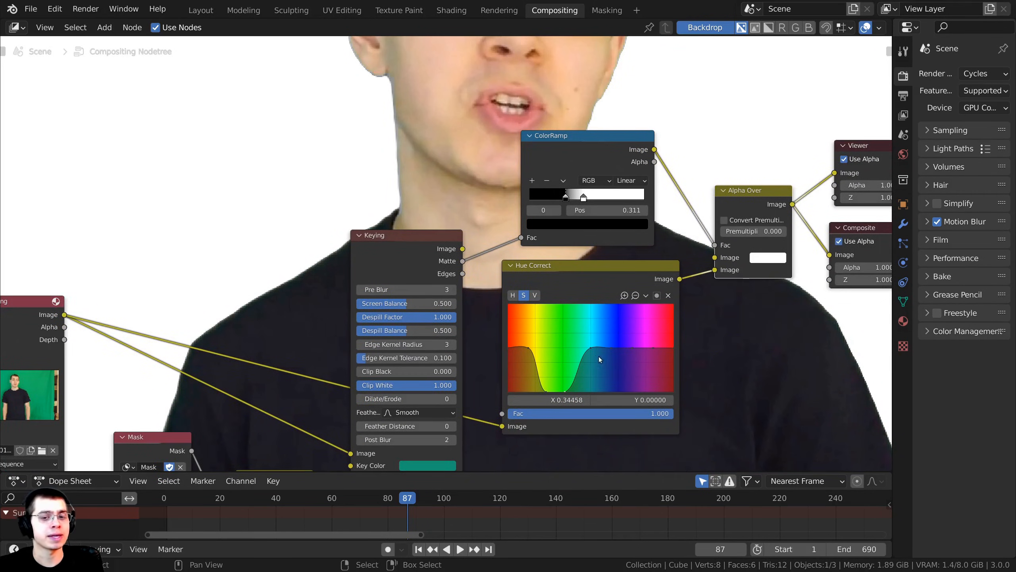
{"action": "left_click_drag", "start_coordinate": [591, 350], "coordinate": [590, 362]}
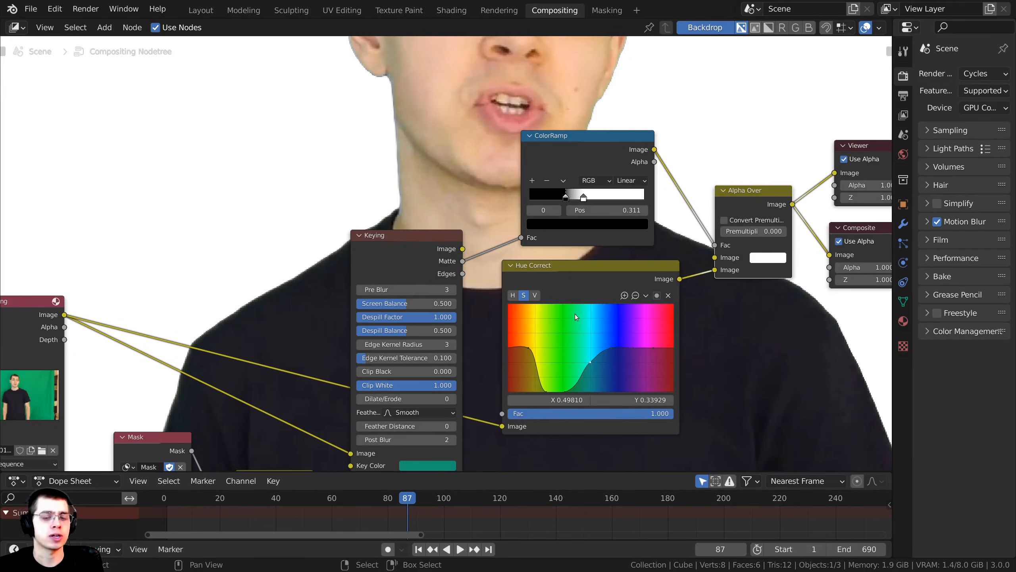
{"action": "left_click", "coordinate": [612, 350]}
{"action": "middle_click_drag", "start_coordinate": [626, 304], "coordinate": [619, 292]}
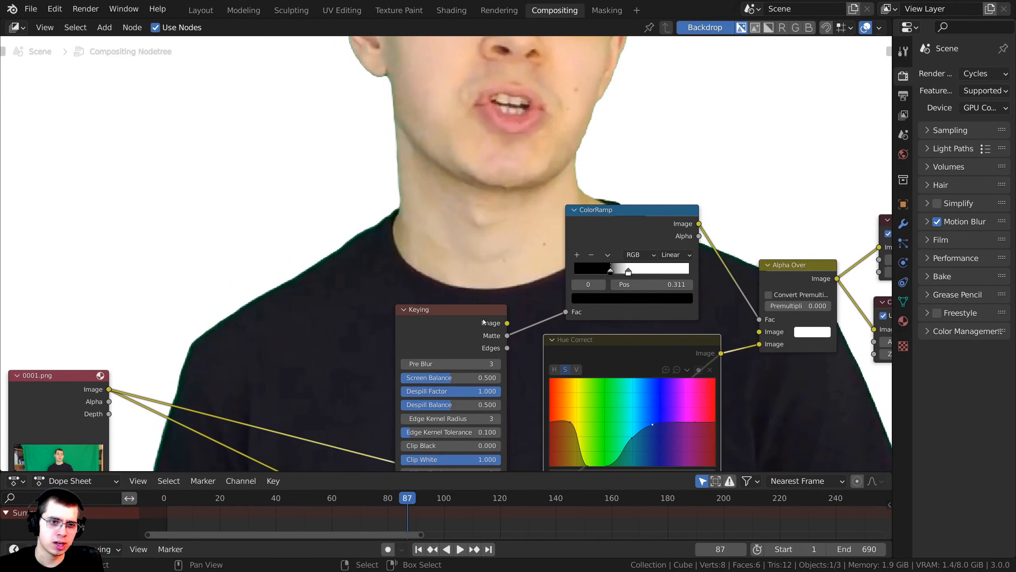
Step: Toggle muting of the Hue Correct node to compare the subject's edges with and without the correction, leaving it enabled
{"action": "key", "text": "m"}
{"action": "key", "text": "m"}
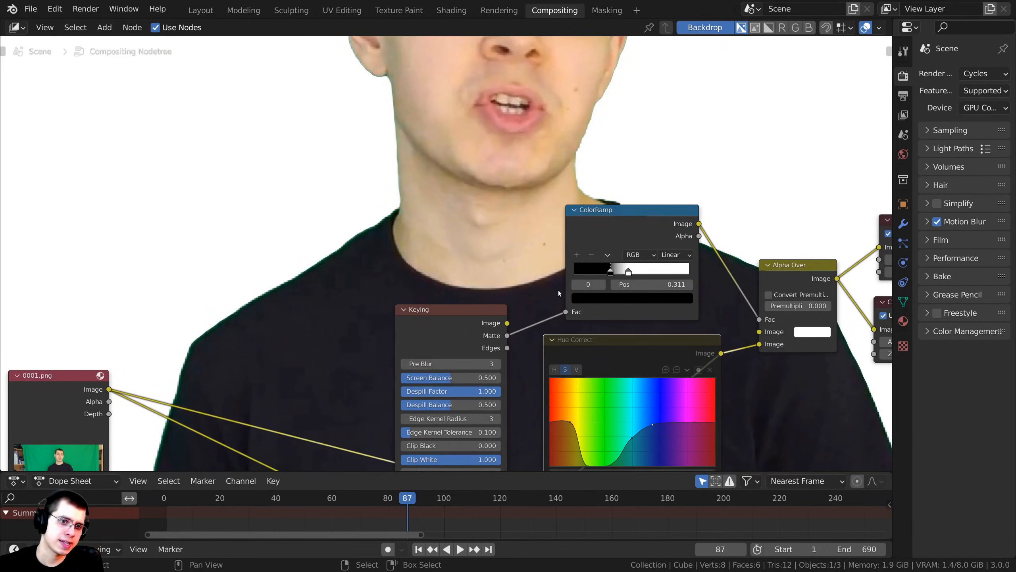
{"action": "key", "text": "m"}
{"action": "scroll", "coordinate": [626, 288], "scroll_direction": "down", "scroll_amount": 2}
{"action": "scroll", "coordinate": [562, 95], "scroll_direction": "up", "scroll_amount": 1}
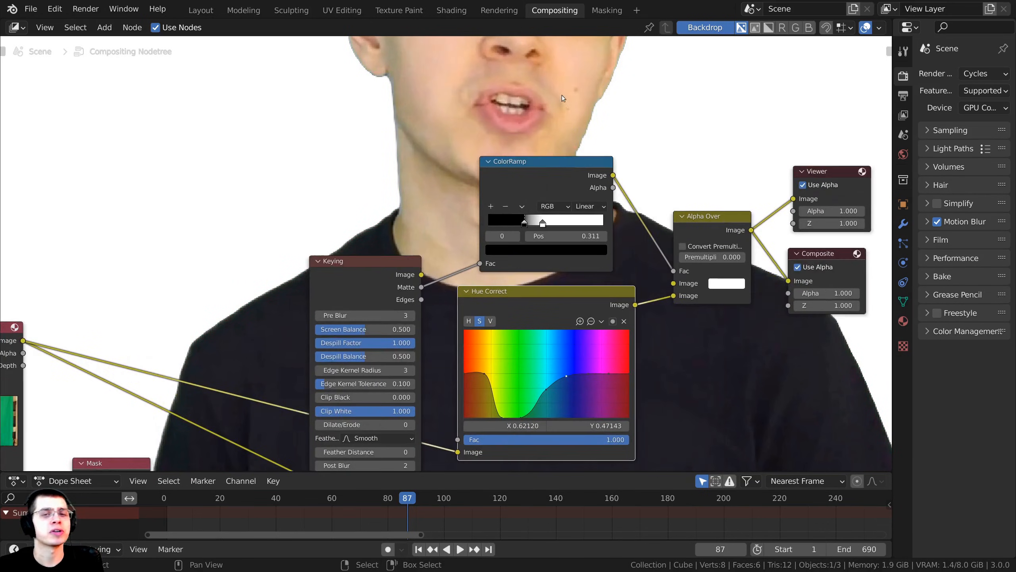
Step: Set Alpha Over's upper Image colour to black with an alpha of 0 for a transparent background
{"action": "scroll", "coordinate": [537, 320], "scroll_direction": "up", "scroll_amount": 1}
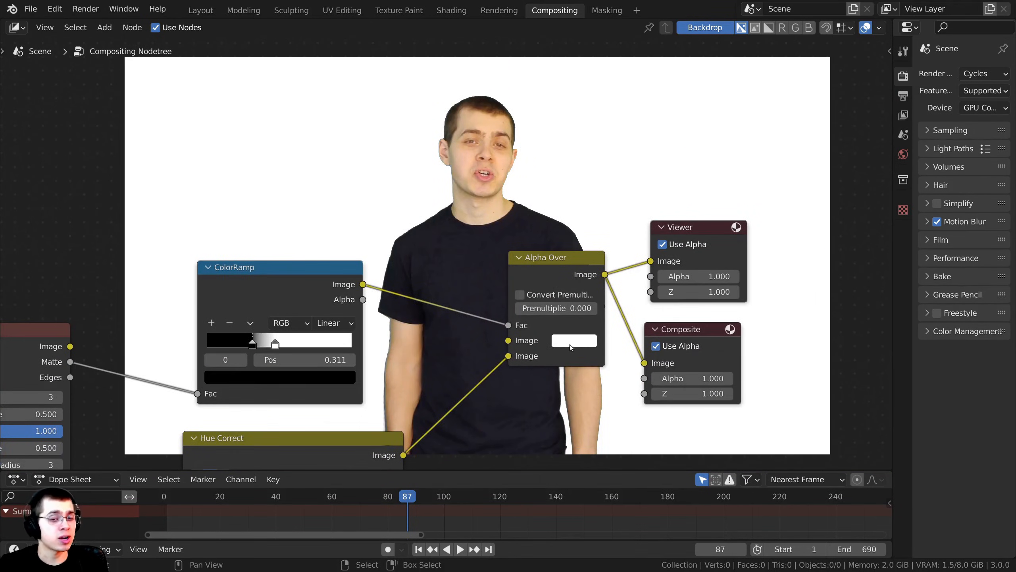
{"action": "left_click", "coordinate": [570, 343]}
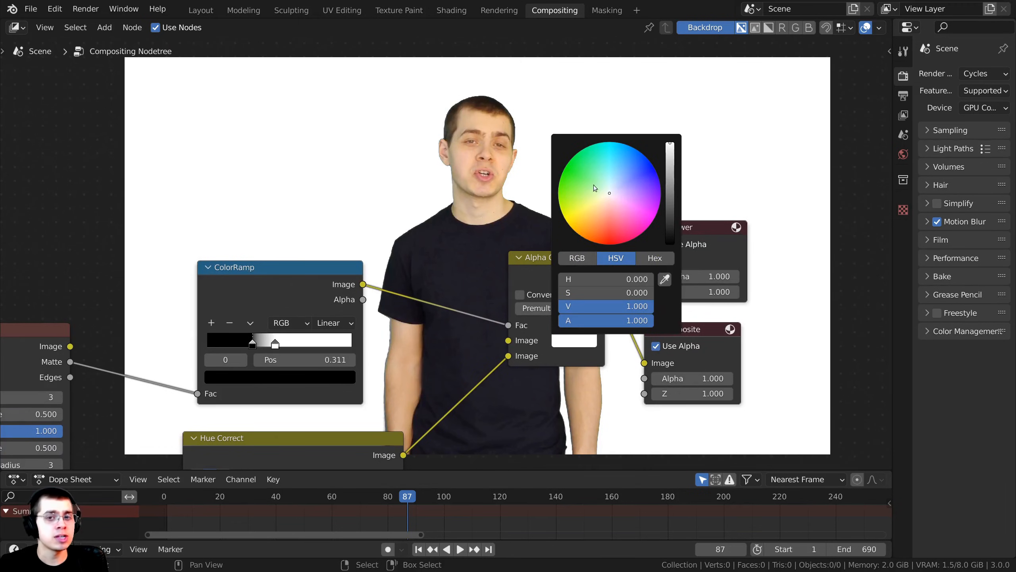
{"action": "mouse_move", "coordinate": [669, 231]}
{"action": "left_mouse_down"}
{"action": "mouse_move", "coordinate": [670, 179]}
{"action": "mouse_move", "coordinate": [670, 242]}
{"action": "left_mouse_up"}
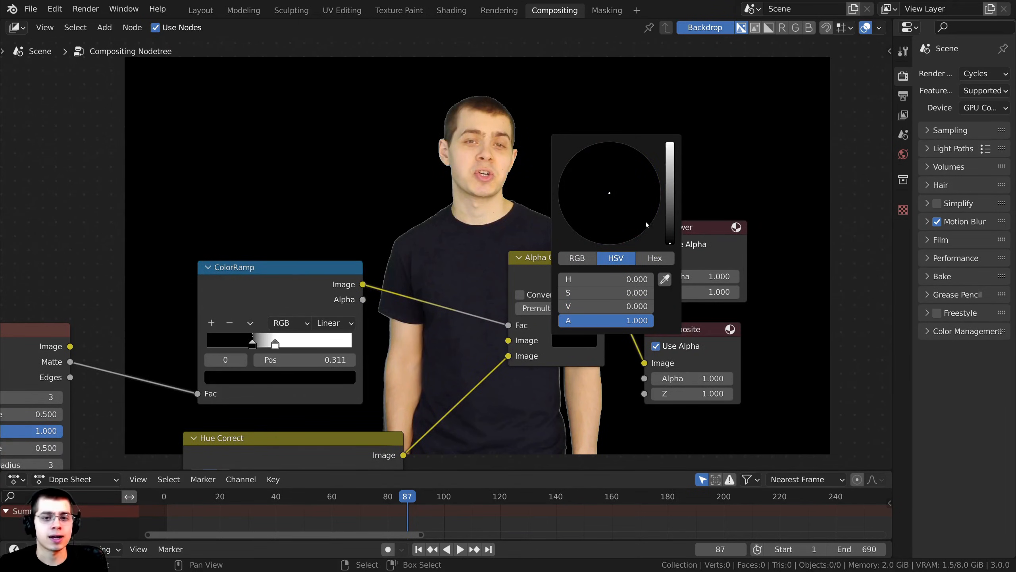
{"action": "left_click", "coordinate": [578, 340]}
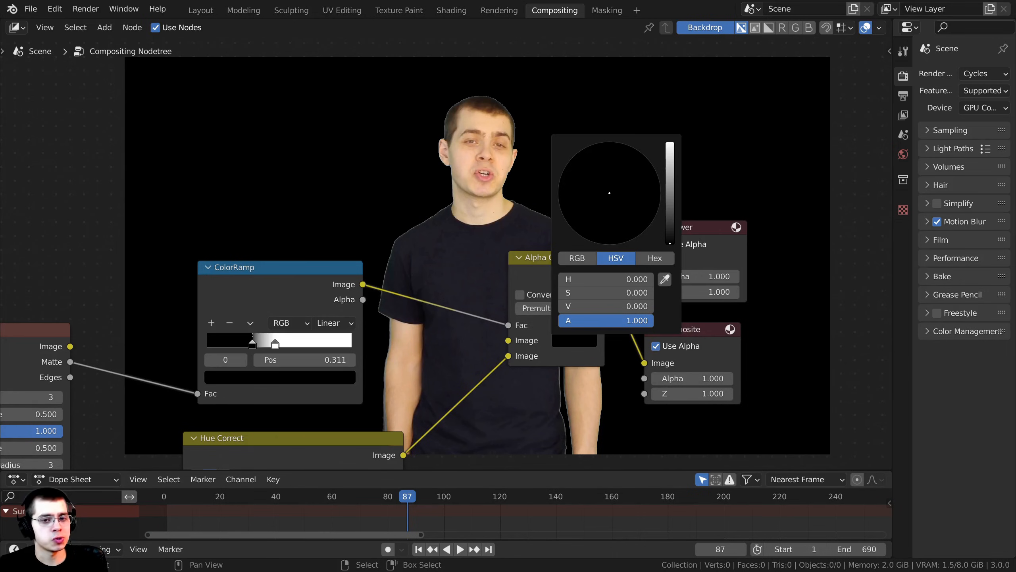
{"action": "left_click_drag", "start_coordinate": [606, 321], "coordinate": [553, 319]}
{"action": "left_click", "coordinate": [577, 258]}
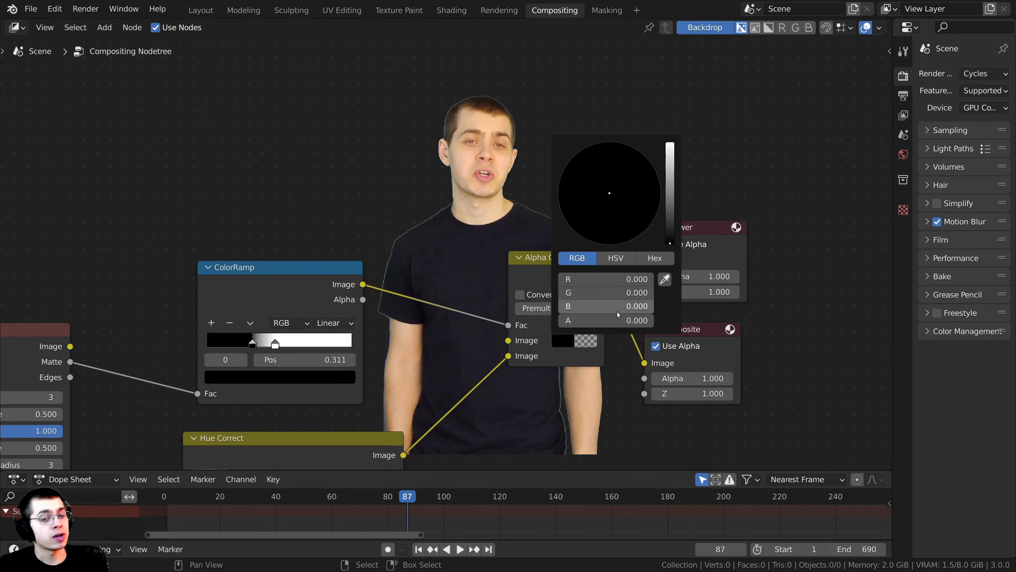
{"action": "left_click_drag", "start_coordinate": [617, 312], "coordinate": [557, 318]}
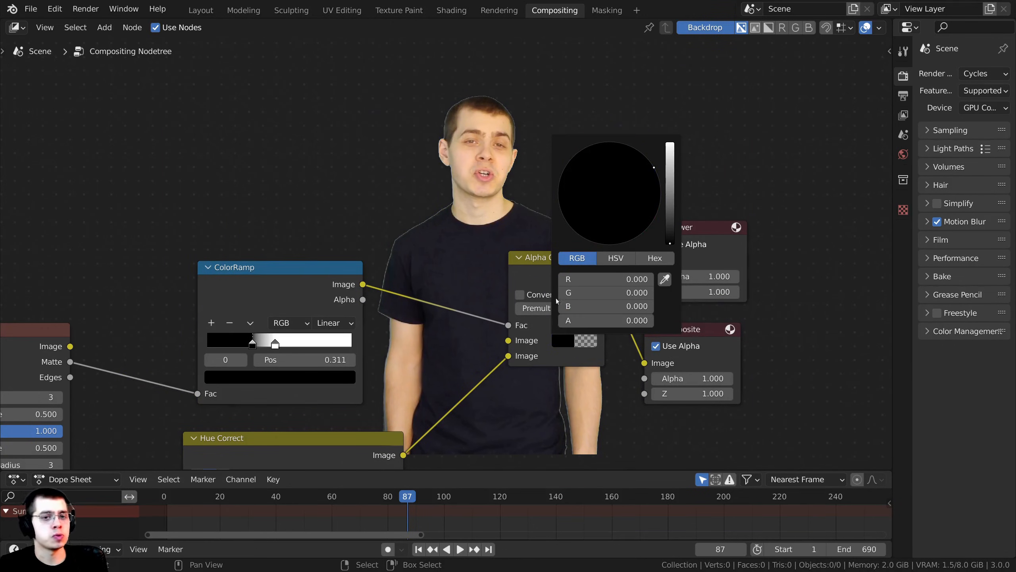
Step: Render the current frame to inspect the edges of the transparent cut-out, and check the key on frames up to 144
{"action": "middle_click_drag", "start_coordinate": [365, 164], "coordinate": [378, 192]}
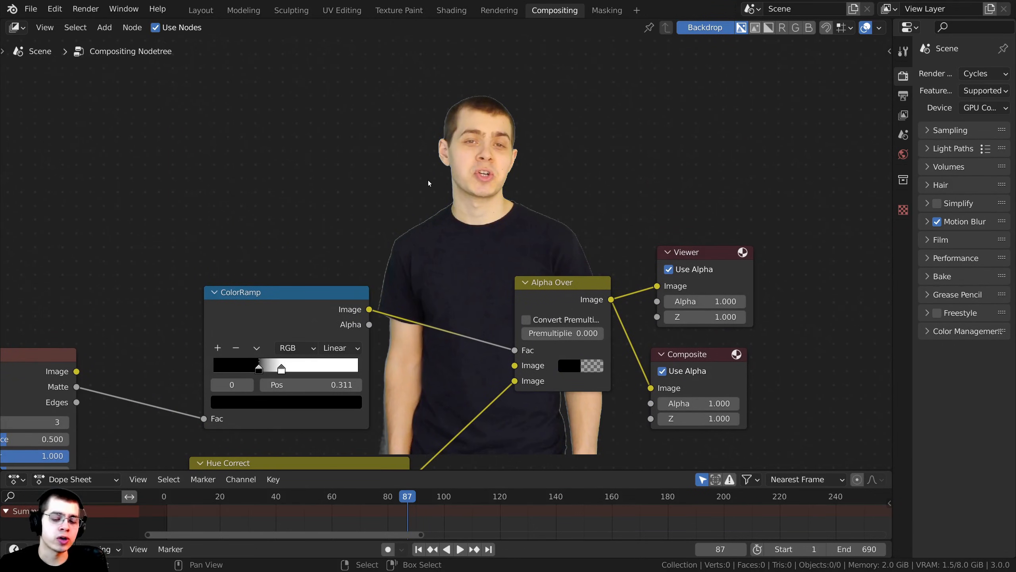
{"action": "scroll", "coordinate": [442, 180], "scroll_direction": "up", "scroll_amount": 1}
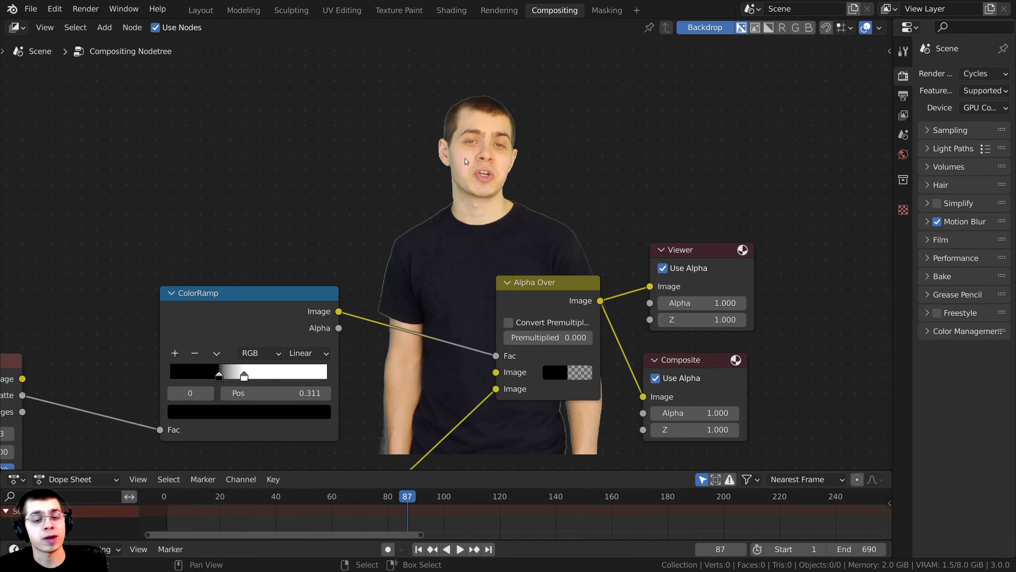
{"action": "key", "text": "F12"}
{"action": "middle_click_drag", "start_coordinate": [334, 358], "coordinate": [333, 369]}
{"action": "scroll", "coordinate": [344, 256], "scroll_direction": "up", "scroll_amount": 7}
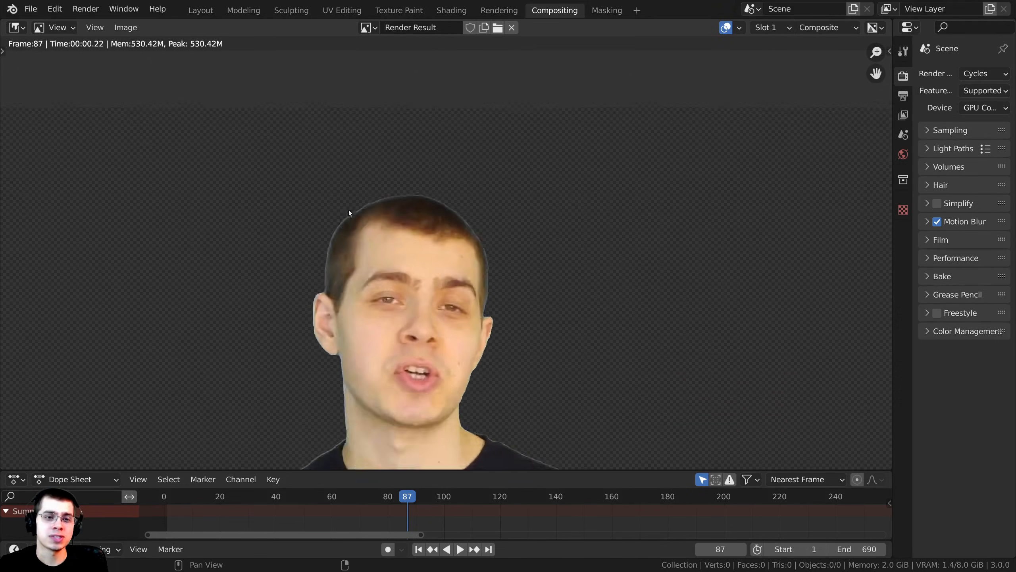
{"action": "scroll", "coordinate": [211, 256], "scroll_direction": "down", "scroll_amount": 5}
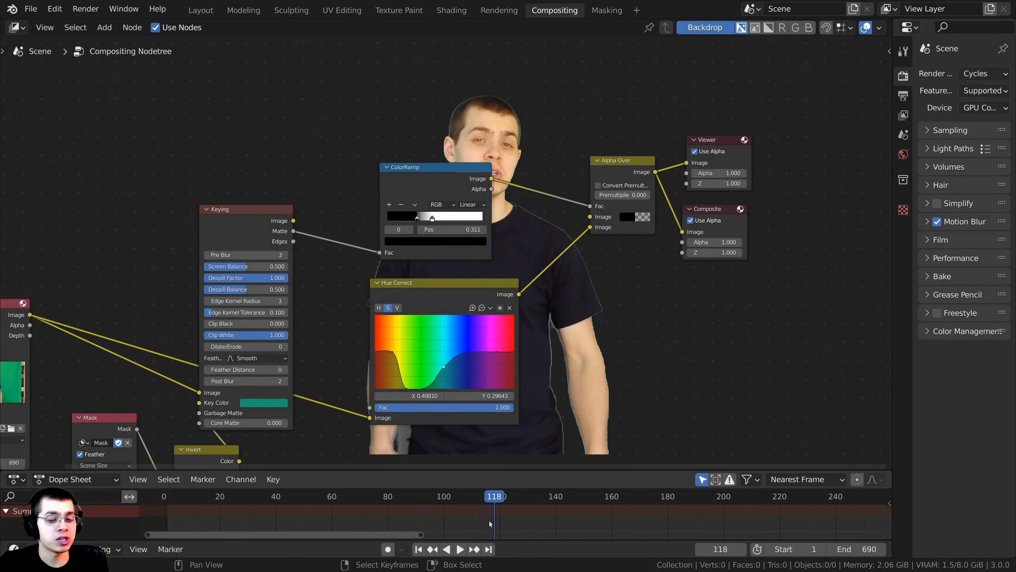
{"action": "key", "text": "space"}
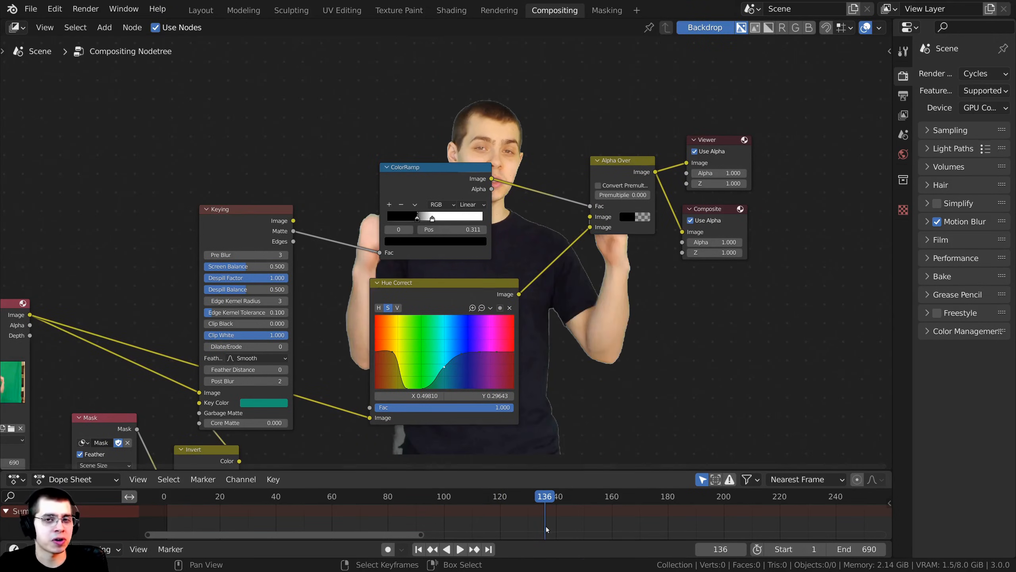
{"action": "key", "text": "space"}
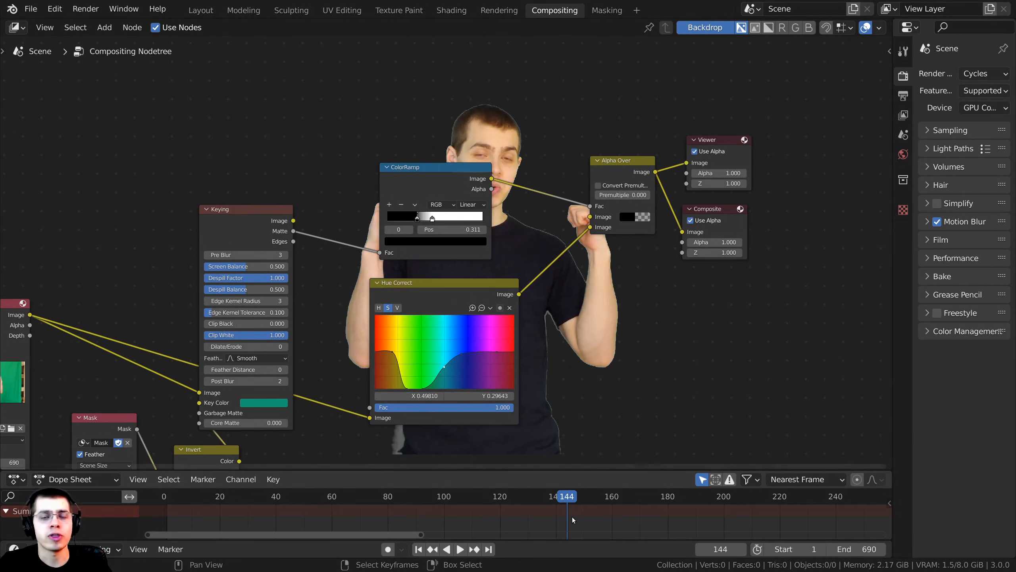
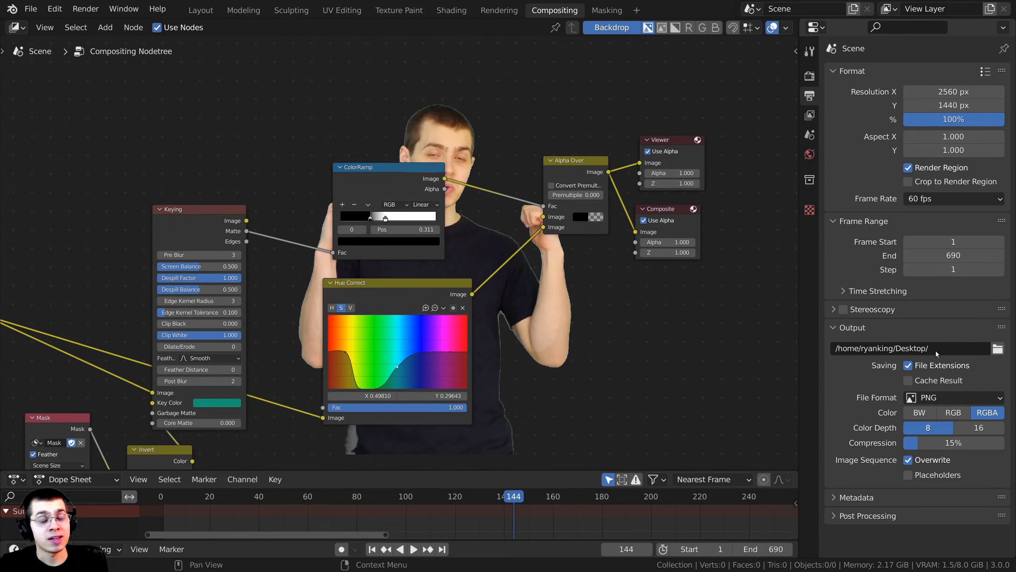
Step: Set the render output file format to PNG with RGBA colour
{"action": "left_click", "coordinate": [922, 399]}
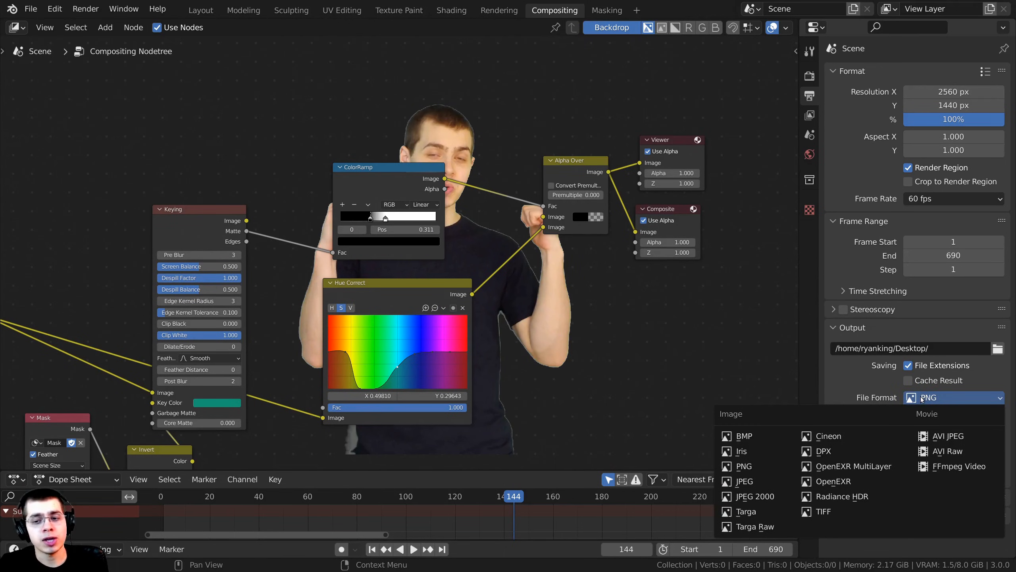
{"action": "left_click", "coordinate": [922, 398]}
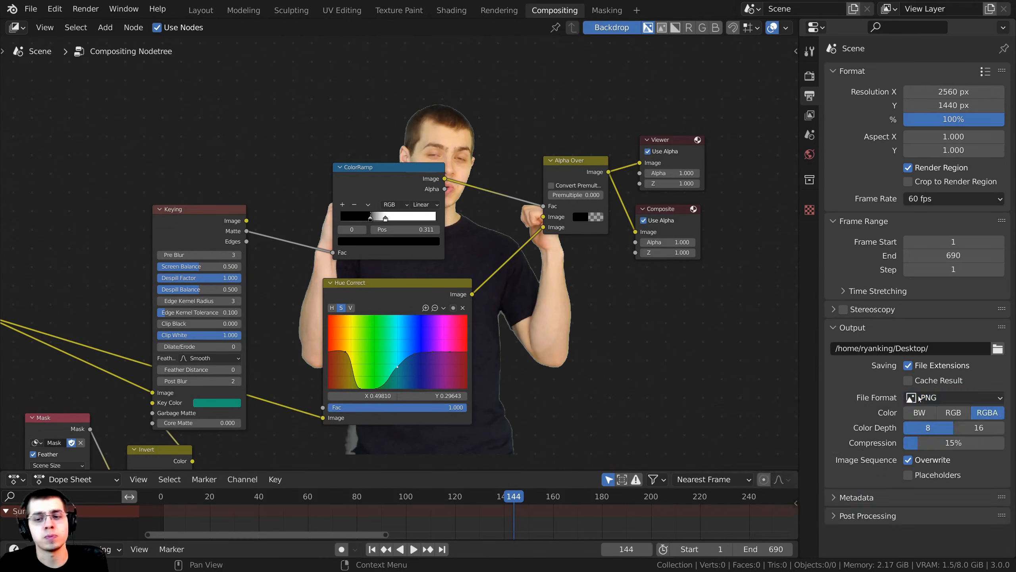
{"action": "left_click", "coordinate": [922, 399]}
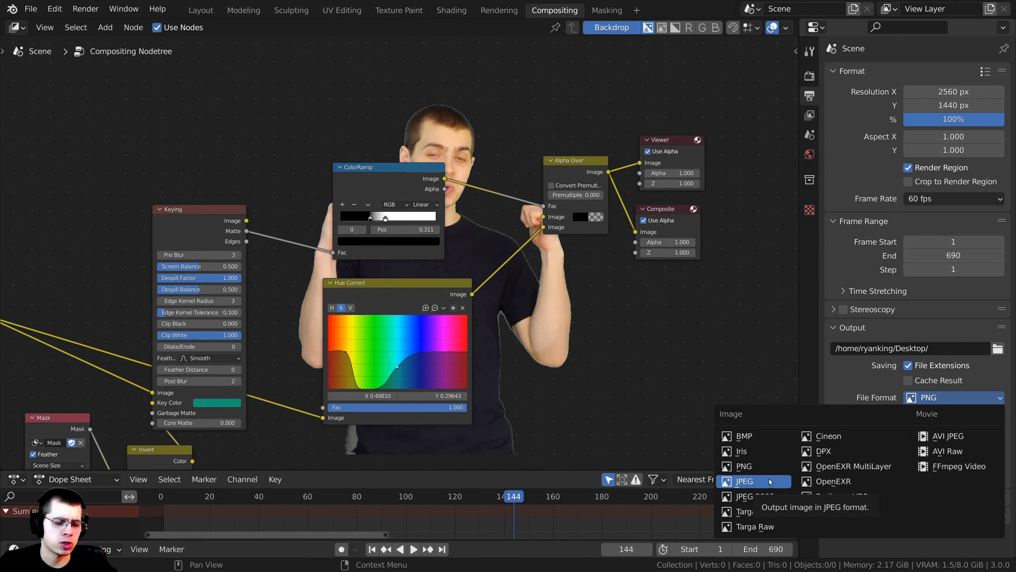
{"action": "left_click", "coordinate": [747, 466]}
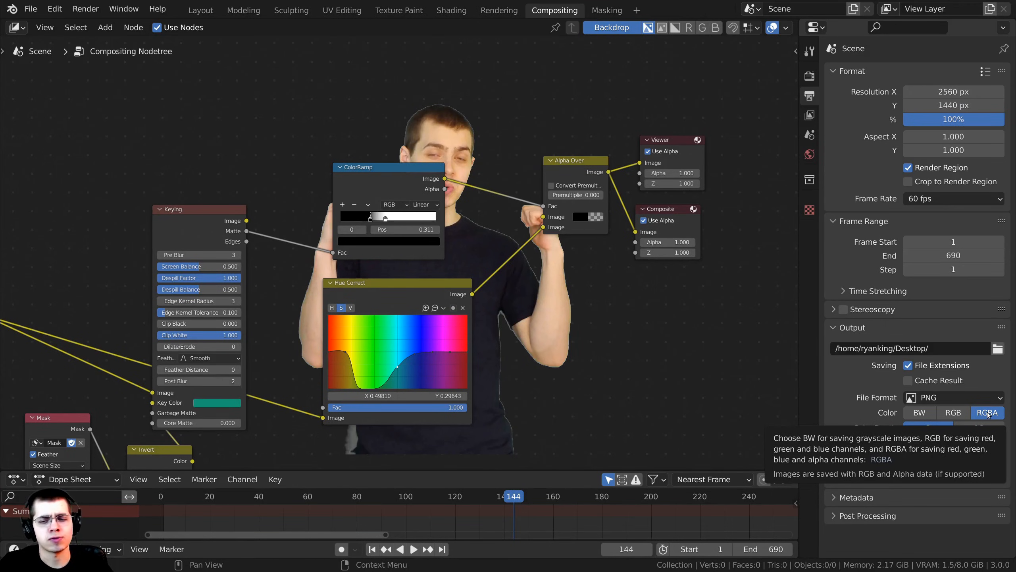
{"action": "left_click", "coordinate": [954, 415]}
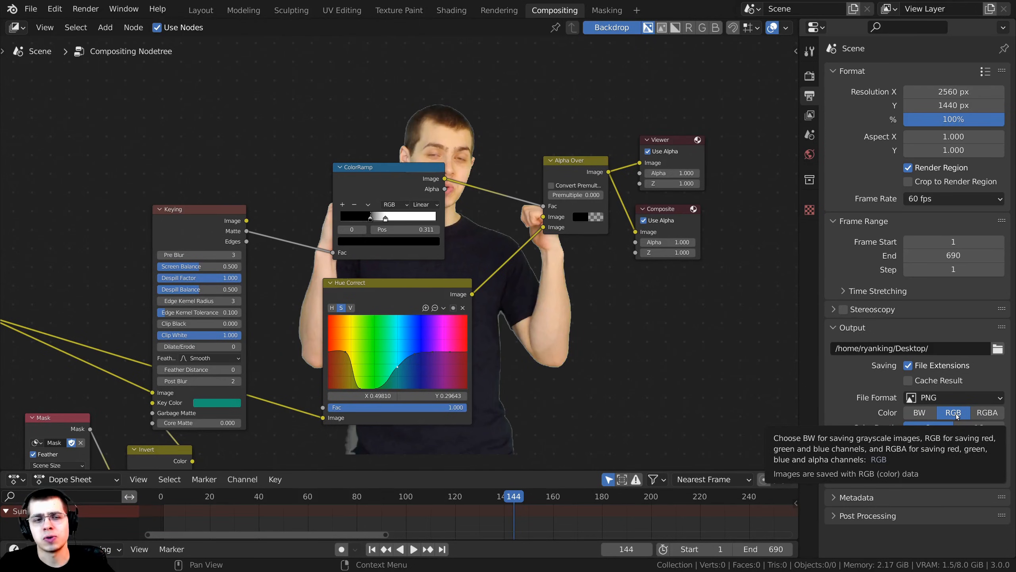
{"action": "left_click", "coordinate": [987, 415]}
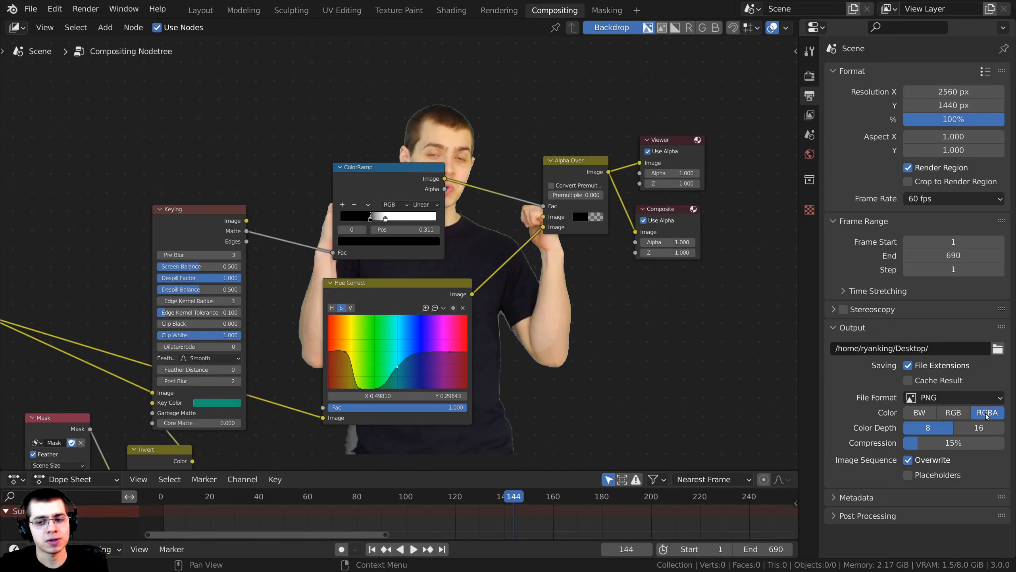
Step: Browse for the output location and create a folder named "Transparent Frame" in Tutorial Files
{"action": "left_click", "coordinate": [997, 347]}
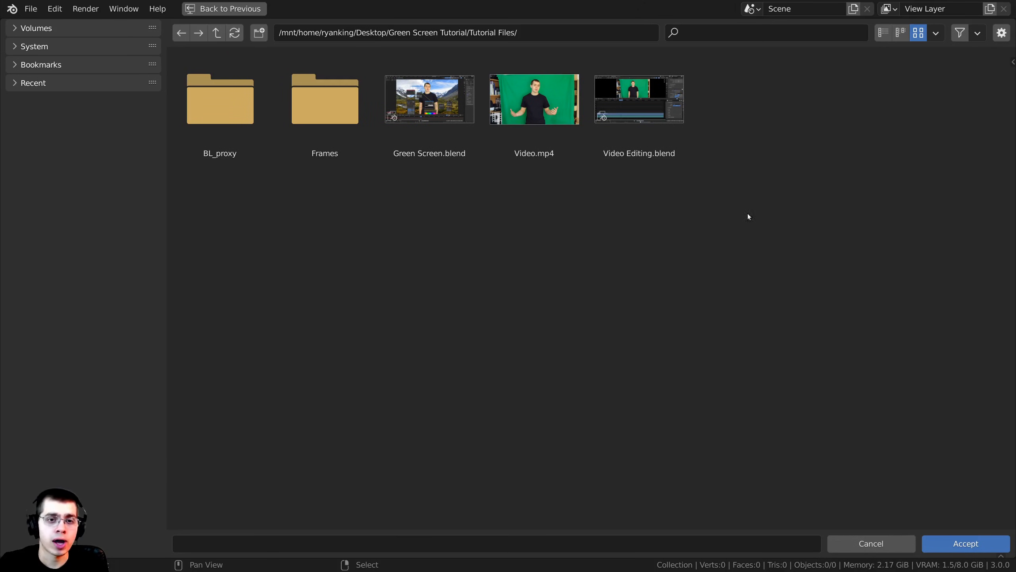
{"action": "left_click", "coordinate": [261, 35]}
{"action": "key", "text": "BackSpace"}
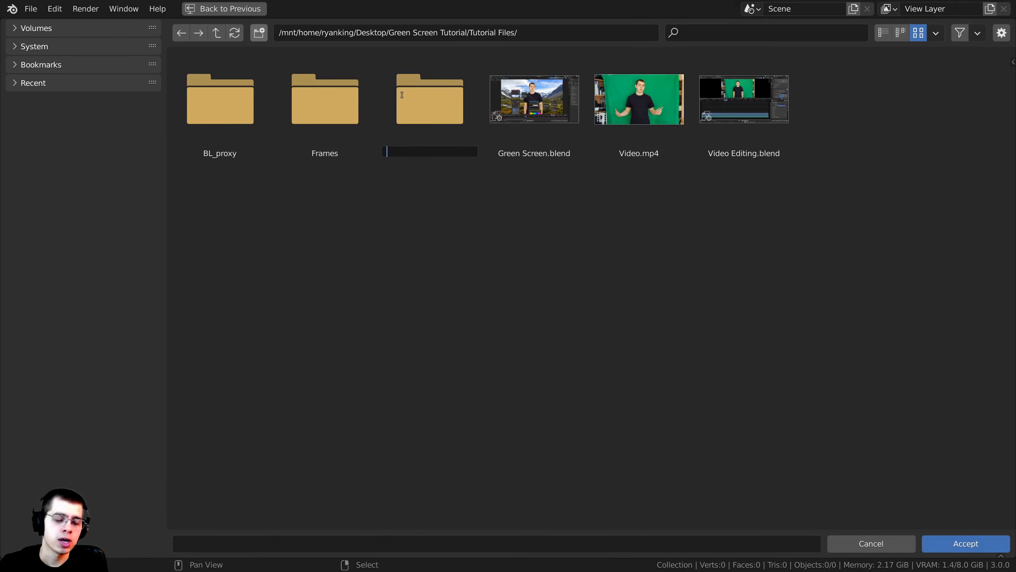
{"action": "type", "text": "Tra"}
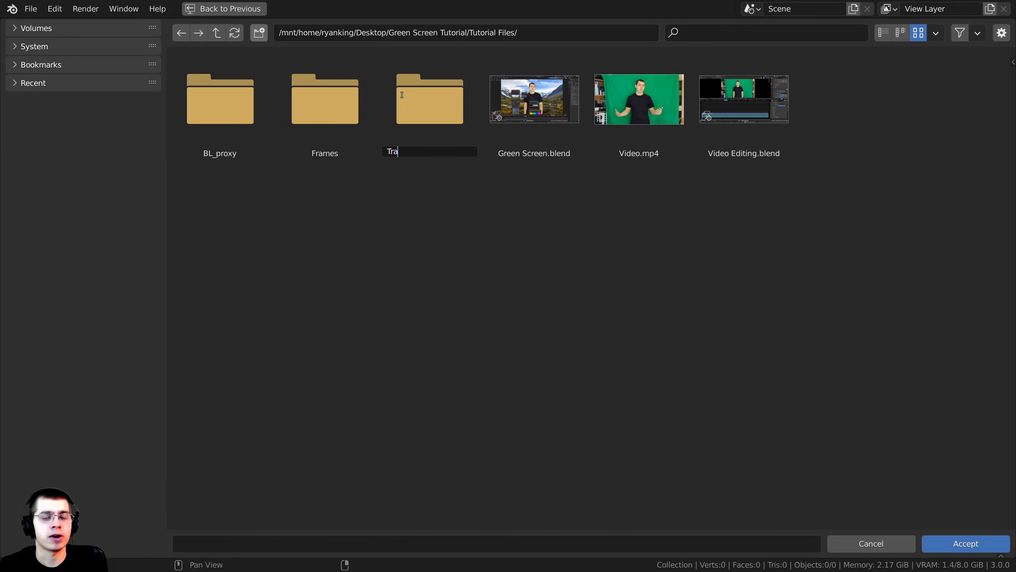
{"action": "type", "text": "nsparent Frame"}
{"action": "key", "text": "Return"}
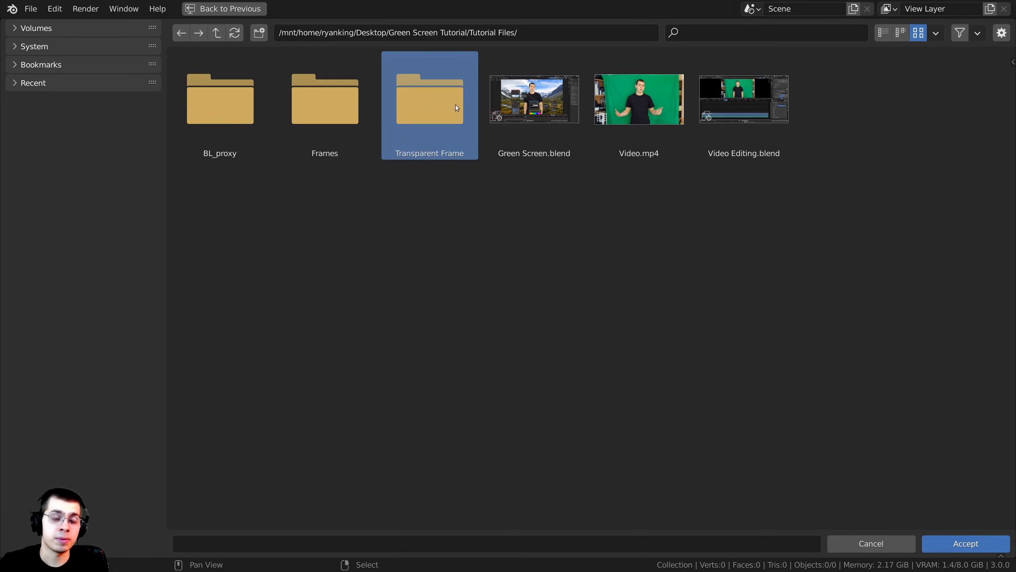
Step: Accept the Transparent Frame folder as the output path and save the blend file
{"action": "double_click", "coordinate": [411, 131]}
{"action": "left_click", "coordinate": [937, 545]}
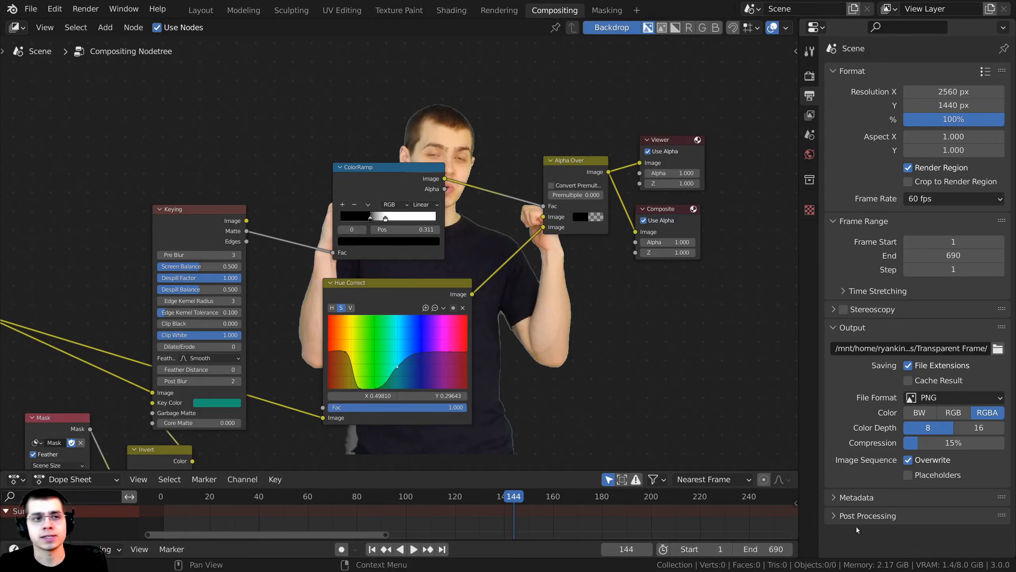
{"action": "key", "text": "ctrl+s"}
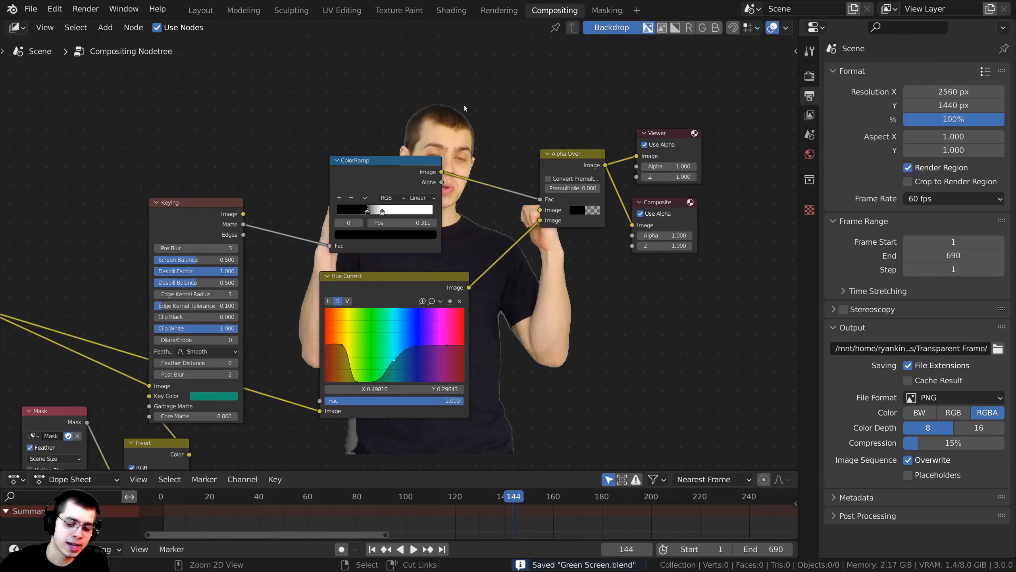
Step: Render the full animation of the keyed footage as transparent PNG frames
{"action": "key", "text": "ctrl+F12"}
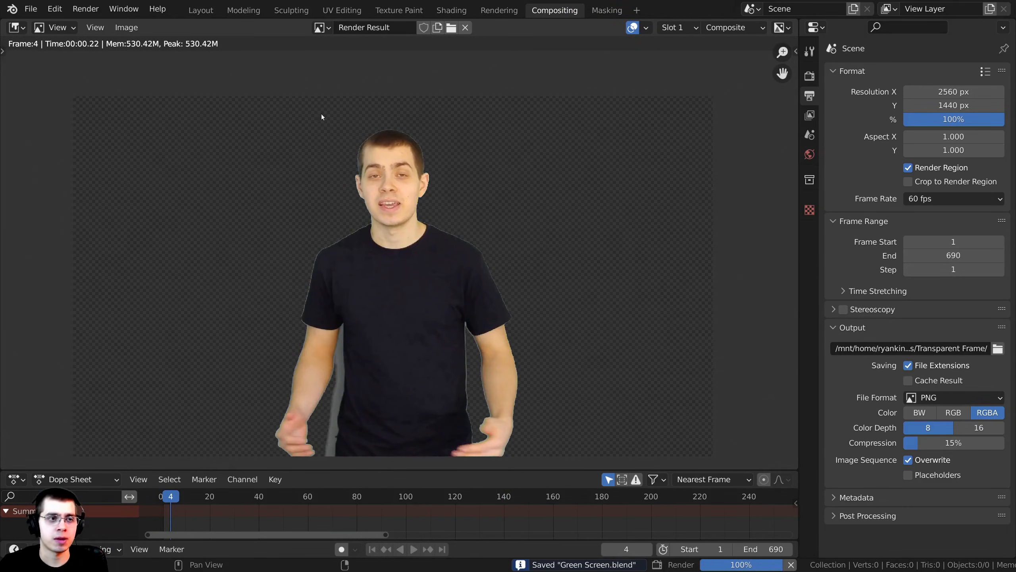
{"action": "left_click", "coordinate": [87, 10]}
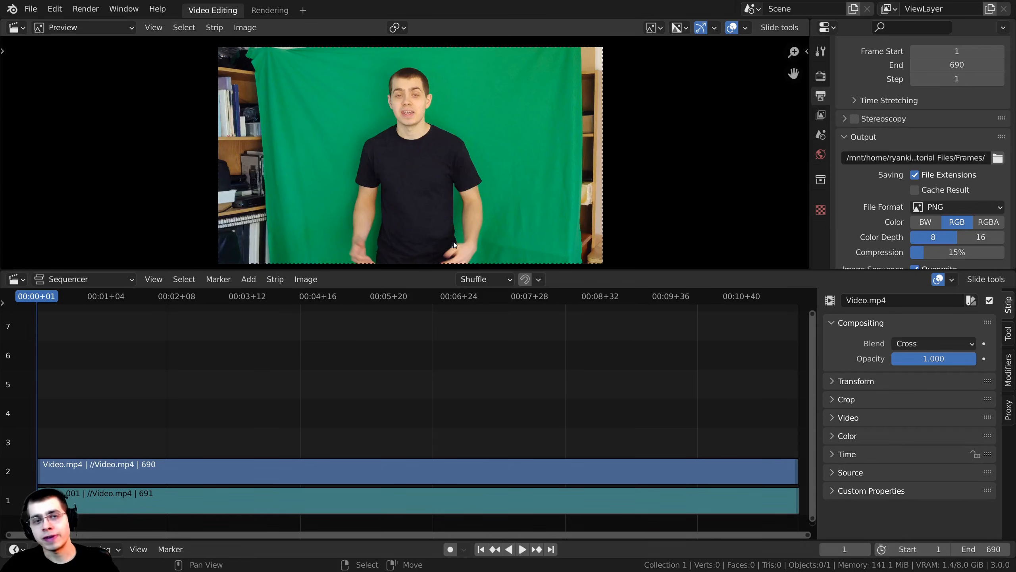
Step: In the video editing project, add all PNG files from the Transparent Frame folder to the sequencer as an image sequence strip
{"action": "mouse_move", "coordinate": [469, 237]}
{"action": "middle_mouse_down"}
{"action": "mouse_move", "coordinate": [475, 244]}
{"action": "mouse_move", "coordinate": [462, 233]}
{"action": "middle_mouse_up"}
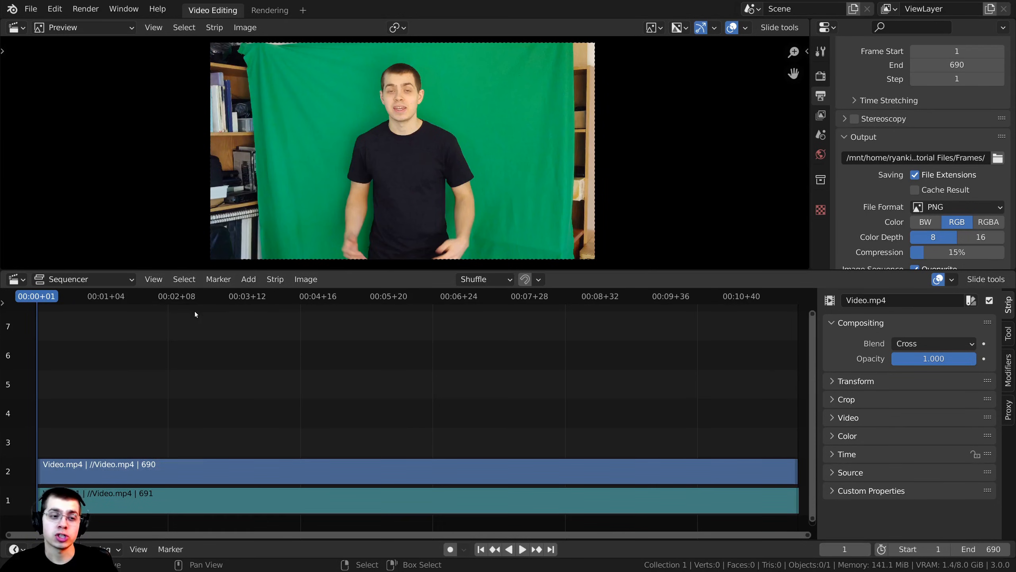
{"action": "key", "text": "shift+a"}
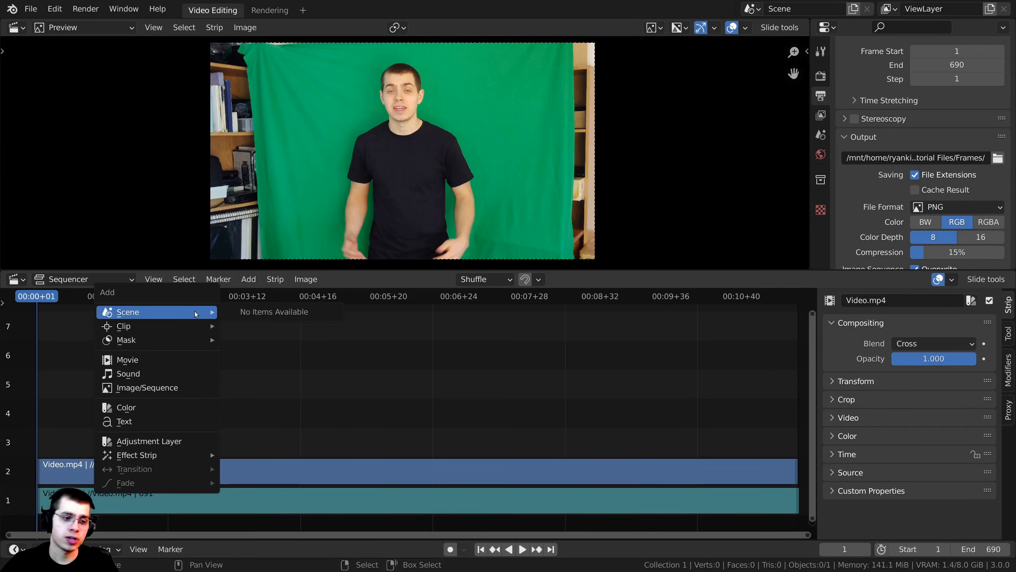
{"action": "left_click", "coordinate": [148, 389]}
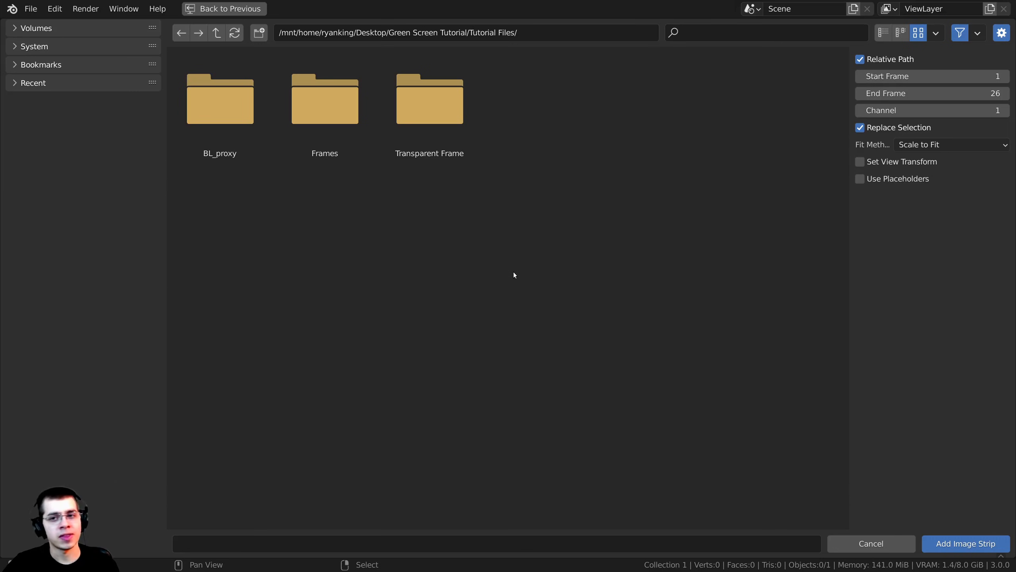
{"action": "double_click", "coordinate": [437, 125]}
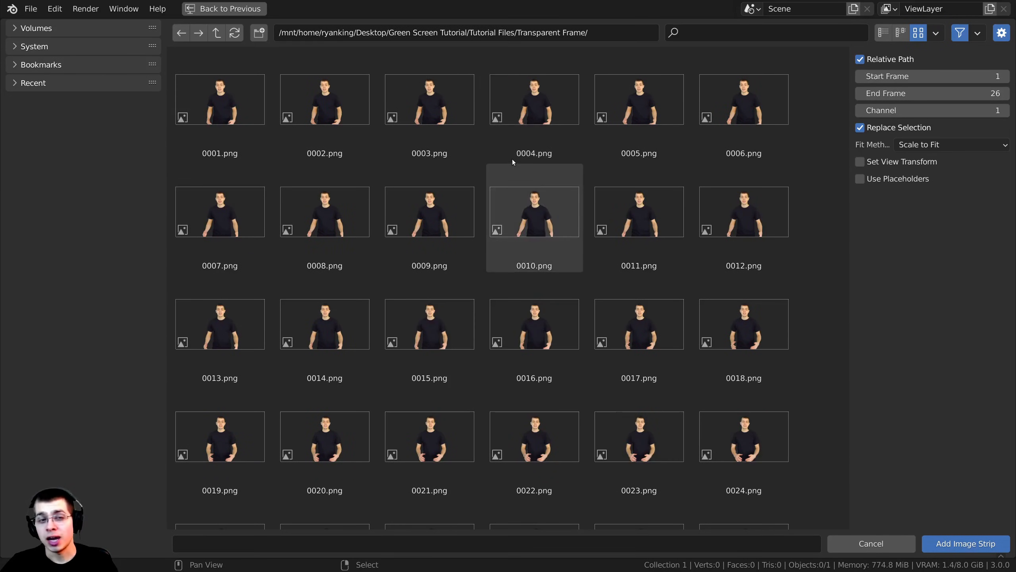
{"action": "key", "text": "a"}
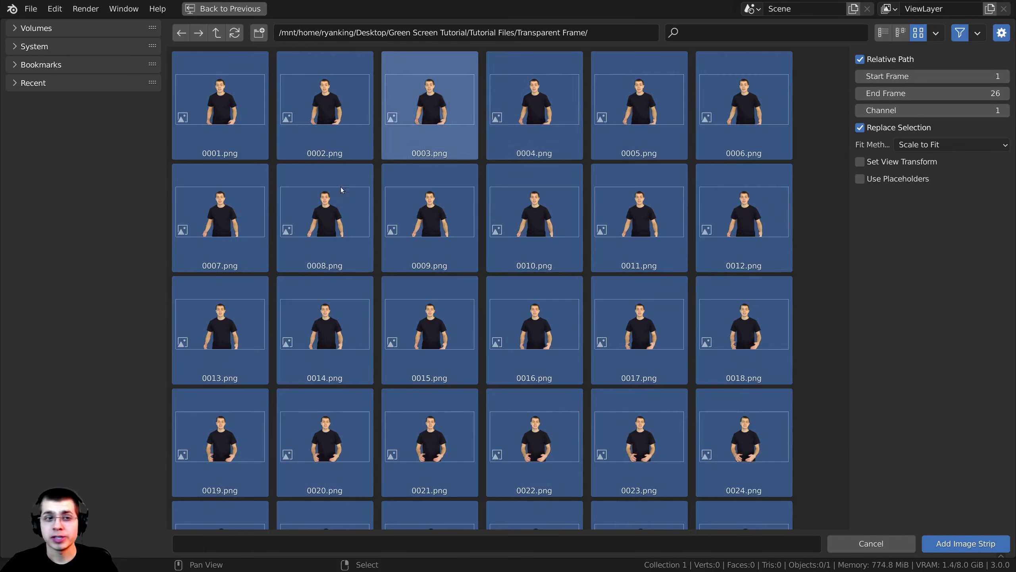
{"action": "left_click", "coordinate": [951, 543]}
{"action": "key", "text": "Home"}
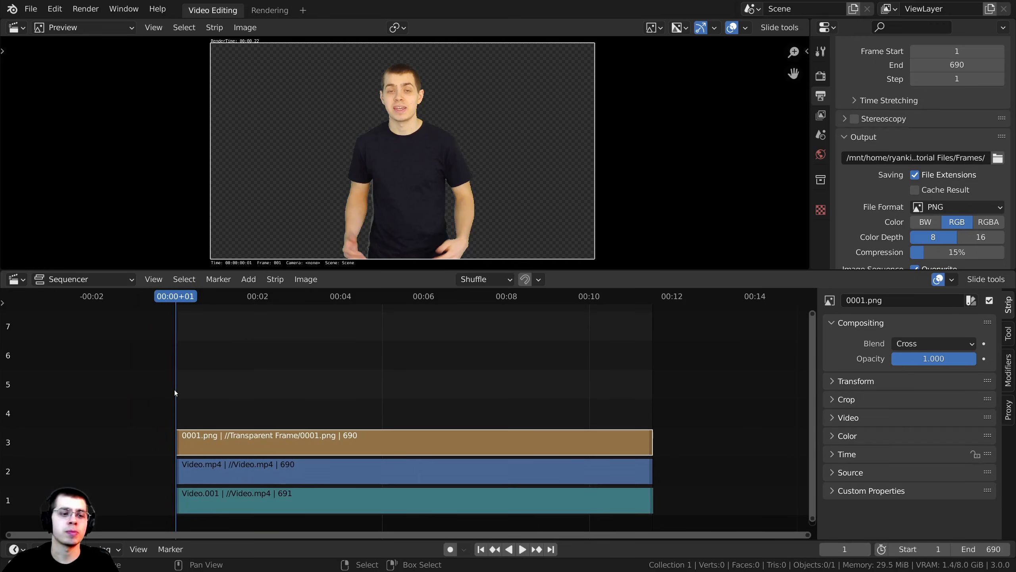
Step: Scrub through the imported PNG sequence to preview the transparent cut-out
{"action": "left_click_drag", "start_coordinate": [183, 379], "coordinate": [410, 389]}
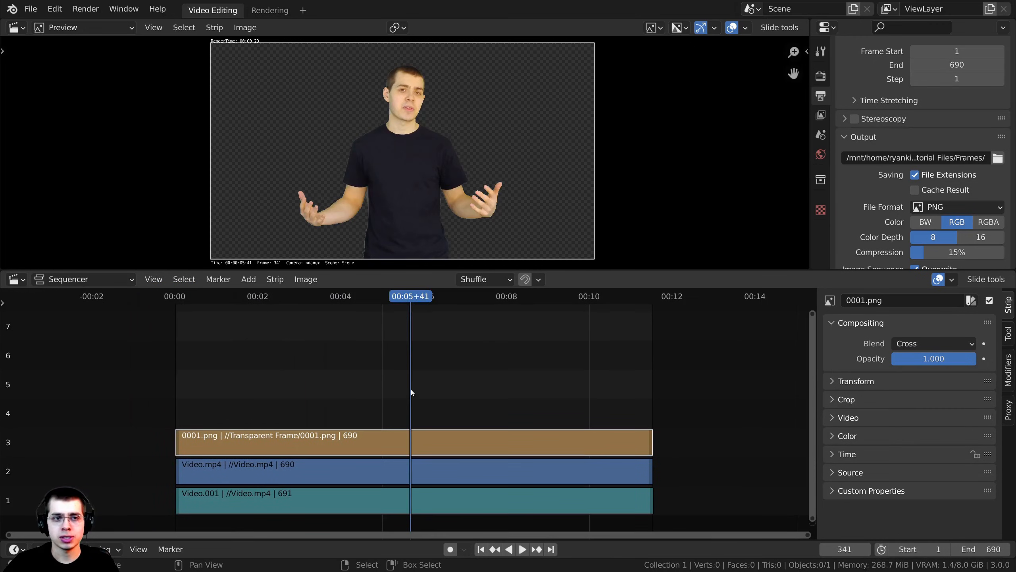
{"action": "key", "text": "g"}
{"action": "left_click", "coordinate": [413, 377]}
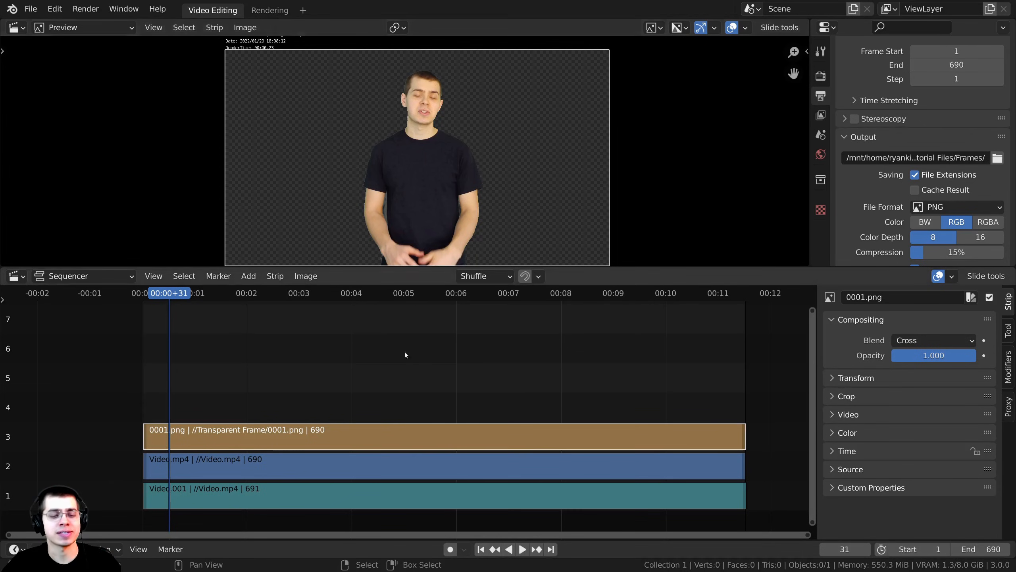
Step: Move the 0001.png image sequence strip straight up to channel 4, leaving channel 3 free for a background
{"action": "middle_click_drag", "start_coordinate": [389, 399], "coordinate": [418, 400]}
{"action": "scroll", "coordinate": [269, 412], "scroll_direction": "up", "scroll_amount": 4}
{"action": "middle_click_drag", "start_coordinate": [306, 411], "coordinate": [398, 409]}
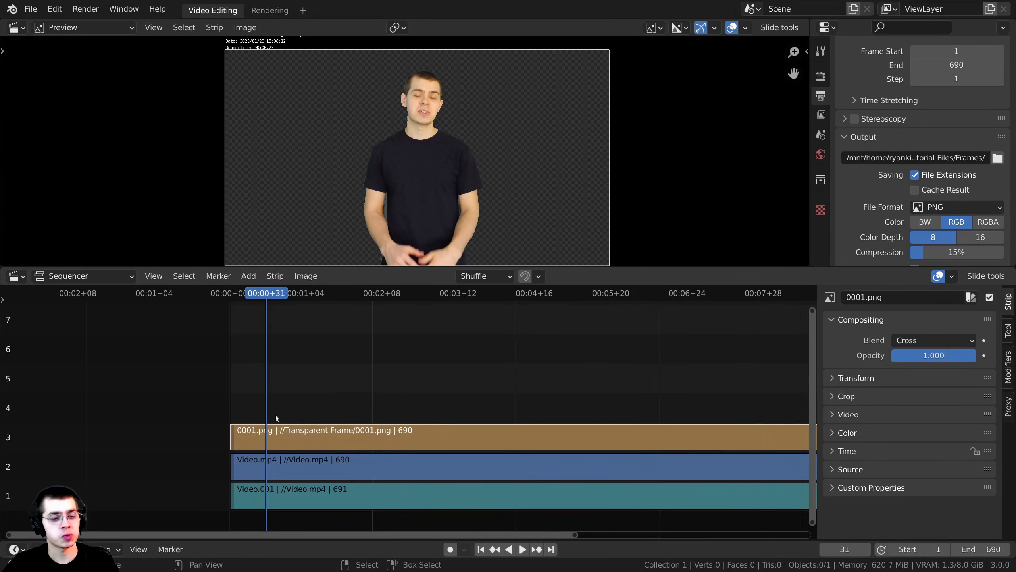
{"action": "left_click_drag", "start_coordinate": [341, 434], "coordinate": [353, 403]}
{"action": "key", "text": "y"}
{"action": "scroll", "coordinate": [163, 428], "scroll_direction": "down", "scroll_amount": 2}
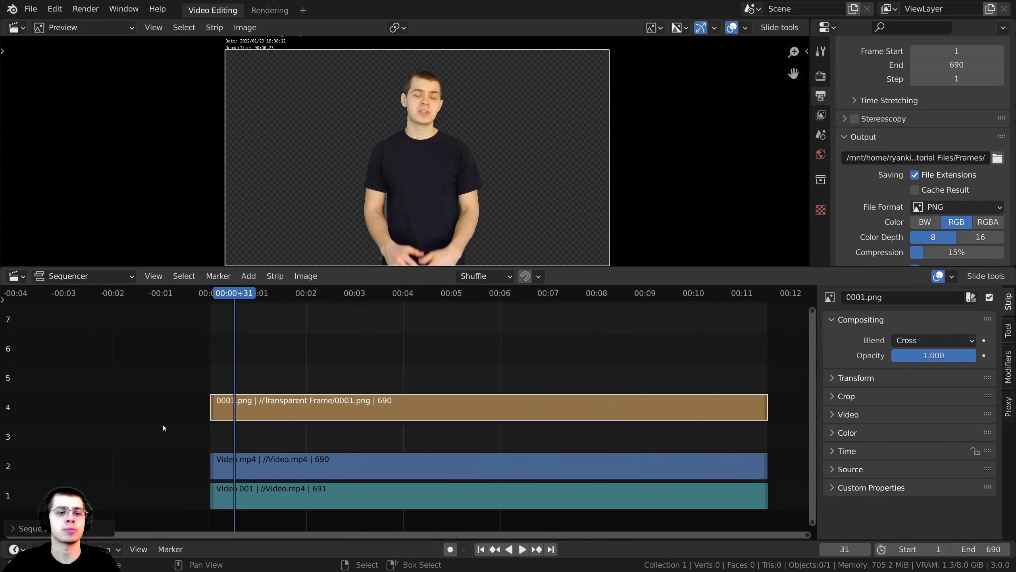
{"action": "left_click", "coordinate": [301, 439]}
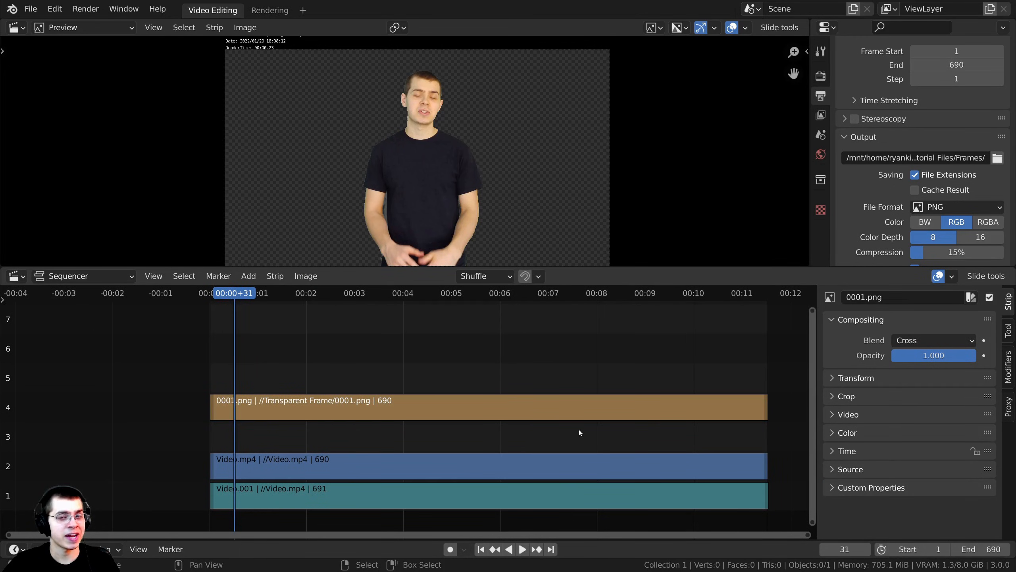
Step: Add a color strip about 514 frames long on channel 3, directly beneath the PNG sequence, and check the preview
{"action": "scroll", "coordinate": [568, 425], "scroll_direction": "right", "scroll_amount": 1, "text": "ctrl"}
{"action": "scroll", "coordinate": [612, 391], "scroll_direction": "up", "scroll_amount": 1}
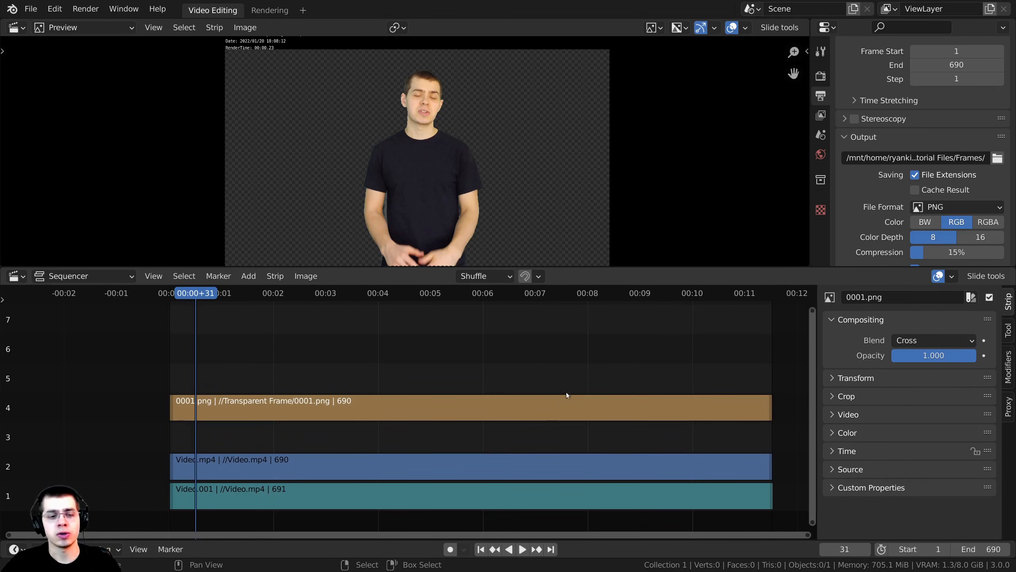
{"action": "scroll", "coordinate": [293, 428], "scroll_direction": "down", "scroll_amount": 1}
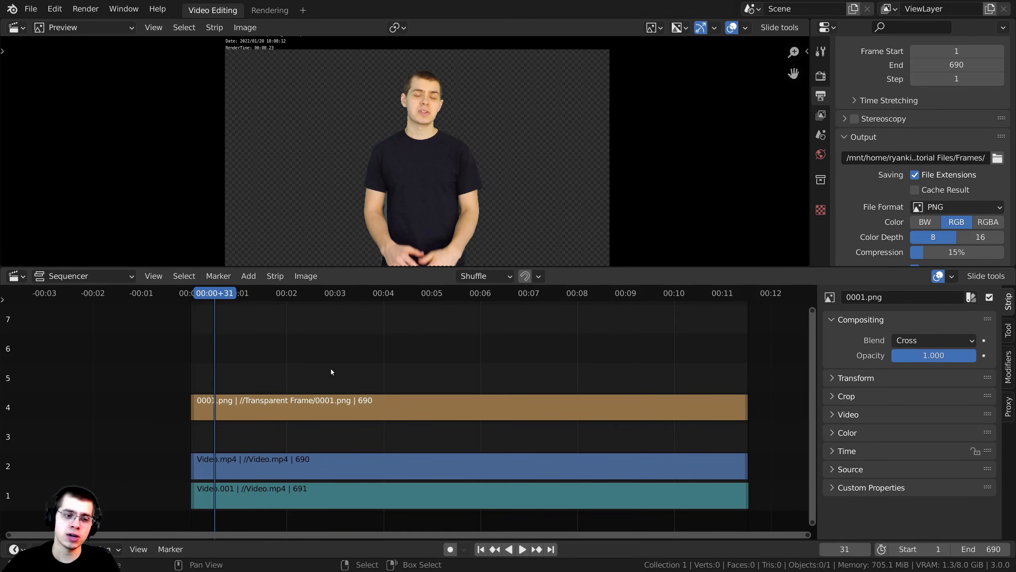
{"action": "key", "text": "shift+a"}
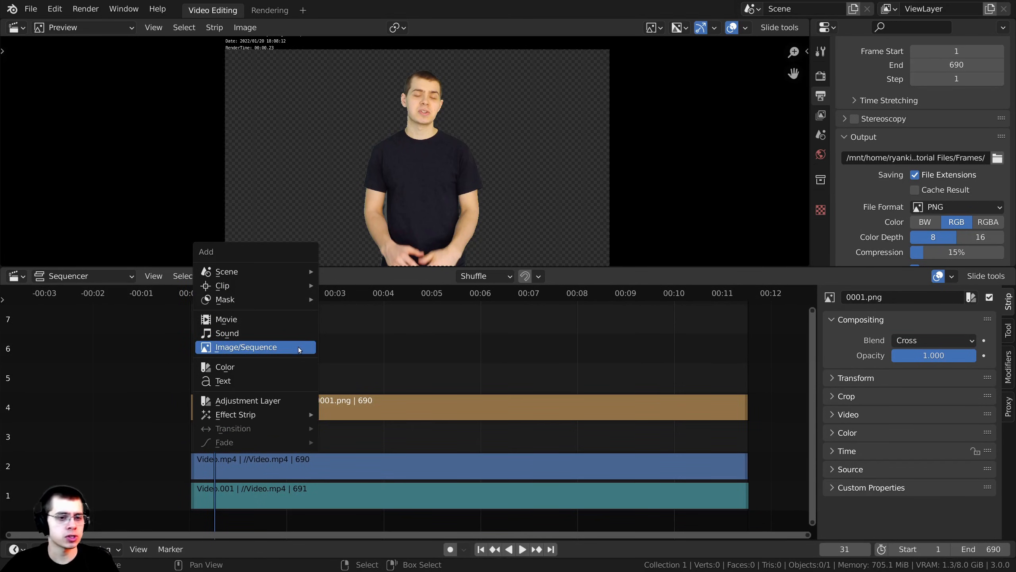
{"action": "left_click", "coordinate": [254, 368]}
{"action": "right_click_drag", "start_coordinate": [233, 435], "coordinate": [629, 435]}
{"action": "right_click_drag", "start_coordinate": [522, 436], "coordinate": [469, 438]}
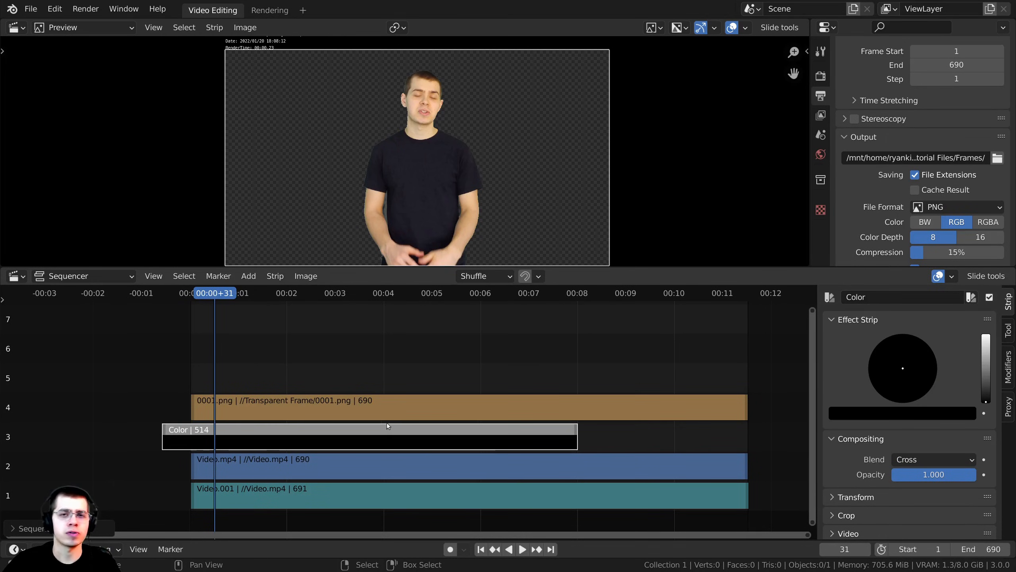
{"action": "middle_click_drag", "start_coordinate": [387, 423], "coordinate": [385, 418]}
{"action": "left_click_drag", "start_coordinate": [340, 386], "coordinate": [406, 375]}
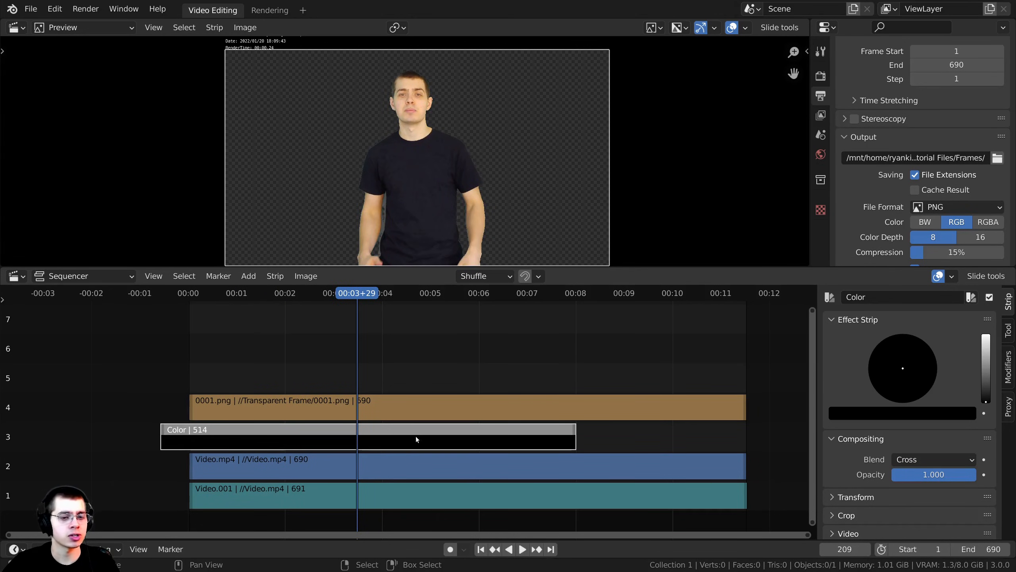
Step: Set the blend mode of the 0001.png image sequence strip to Alpha Over
{"action": "left_click", "coordinate": [375, 406]}
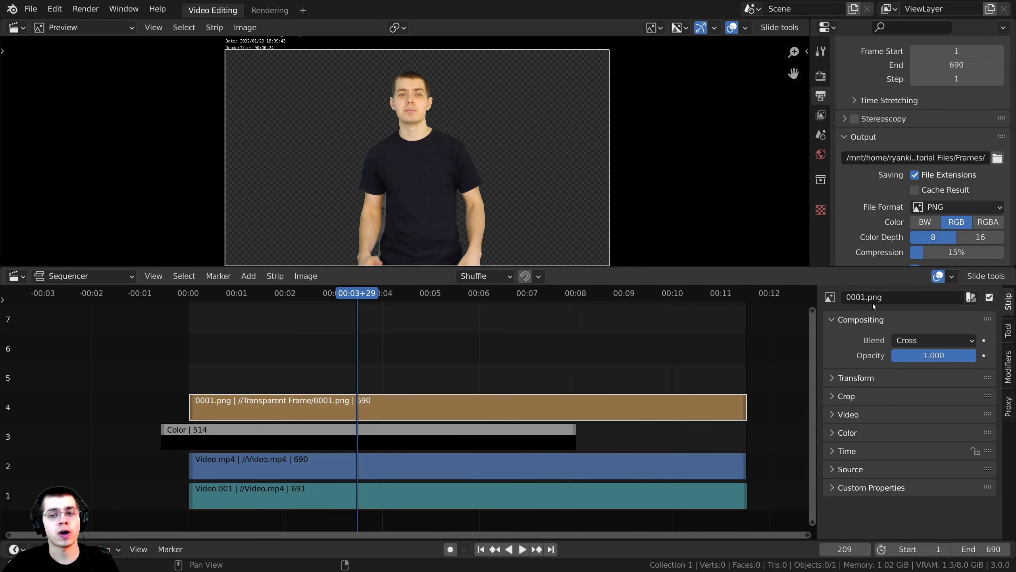
{"action": "left_click", "coordinate": [921, 342]}
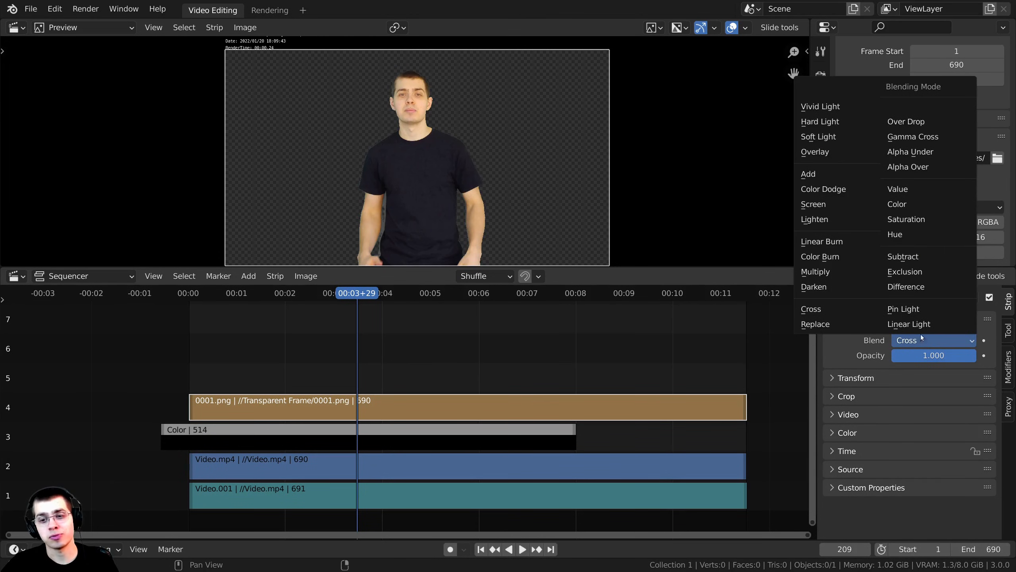
{"action": "left_click", "coordinate": [923, 168]}
Step: Extend the color strip to 758 frames, change its color to purple, and play the cut-out over it
{"action": "left_click_drag", "start_coordinate": [574, 443], "coordinate": [774, 452]}
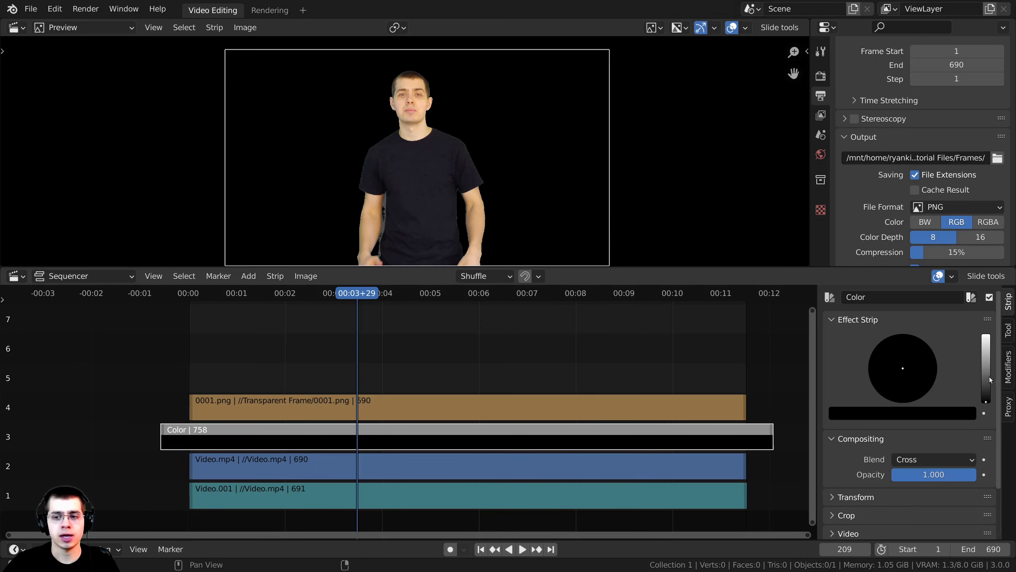
{"action": "left_click_drag", "start_coordinate": [990, 379], "coordinate": [986, 359]}
{"action": "left_click_drag", "start_coordinate": [903, 368], "coordinate": [938, 370]}
{"action": "key", "text": "space"}
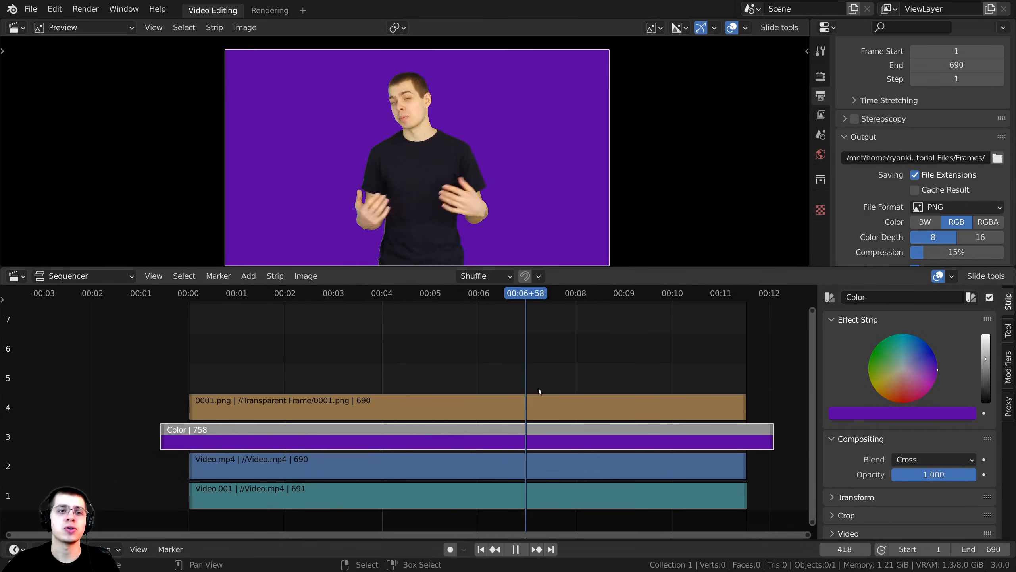
{"action": "key", "text": "space"}
{"action": "key", "text": "space"}
{"action": "key", "text": "space"}
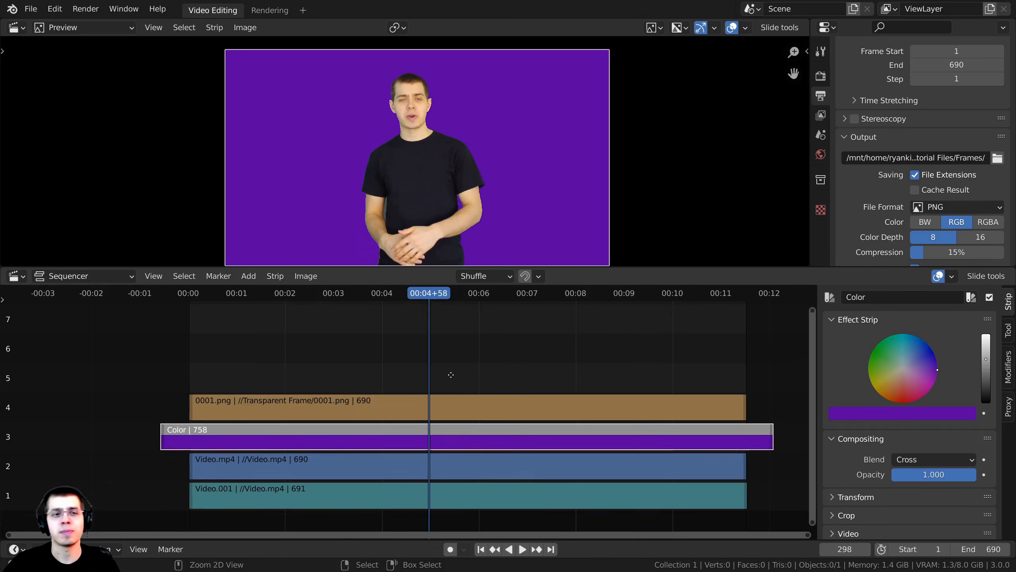
Step: Replace the color strip with the movie Waterfall - 48898.mp4 from the Pixabay folder as the background on channel 3
{"action": "middle_click_drag", "start_coordinate": [451, 374], "coordinate": [474, 395], "text": "ctrl"}
{"action": "key", "text": "Delete"}
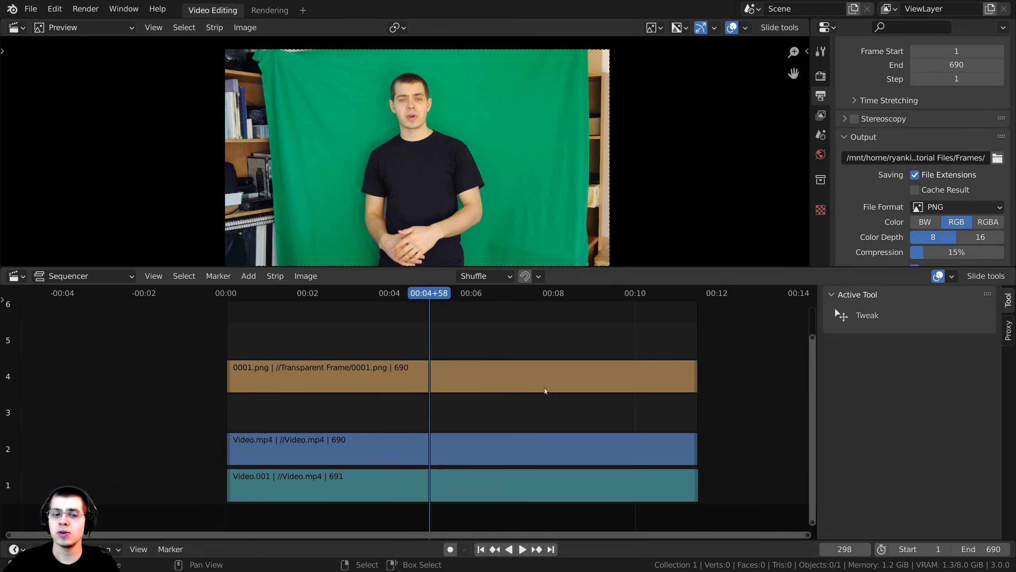
{"action": "scroll", "coordinate": [479, 370], "scroll_direction": "down", "scroll_amount": 1, "text": "ctrl"}
{"action": "scroll", "coordinate": [394, 344], "scroll_direction": "down", "scroll_amount": 2, "text": "ctrl"}
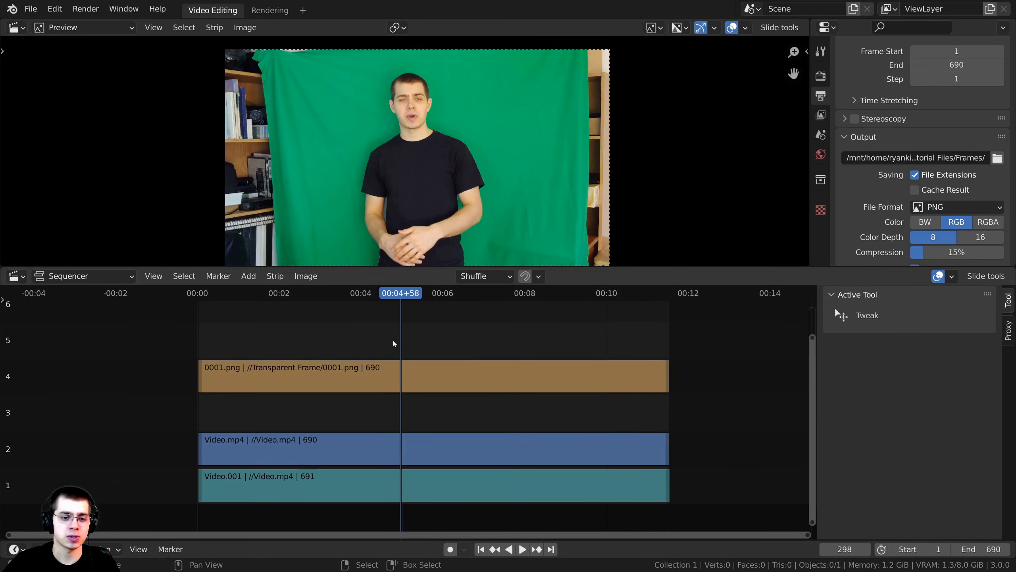
{"action": "key", "text": "shift+a"}
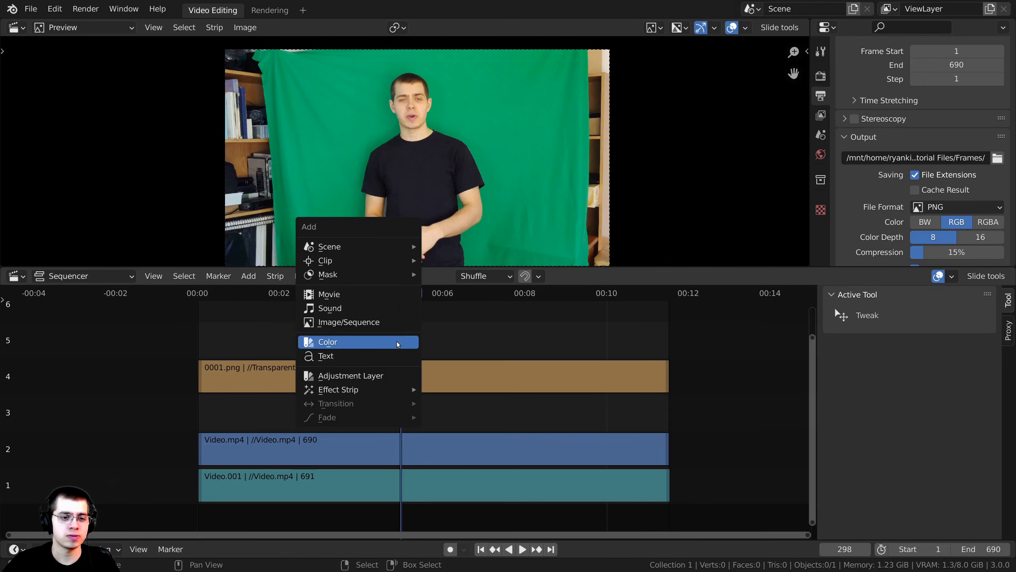
{"action": "left_click", "coordinate": [387, 295]}
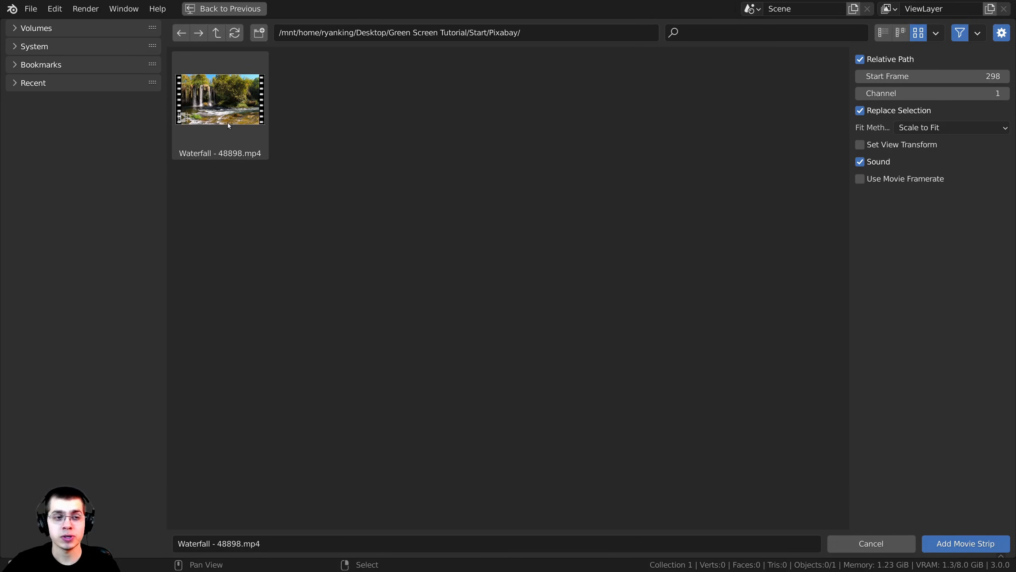
{"action": "left_click", "coordinate": [230, 118]}
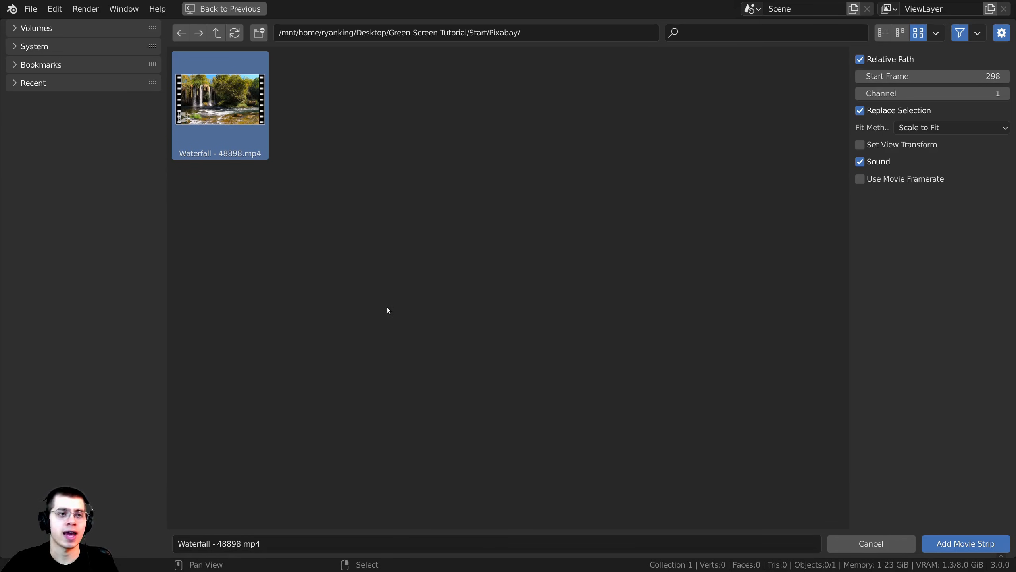
{"action": "key", "text": "Return"}
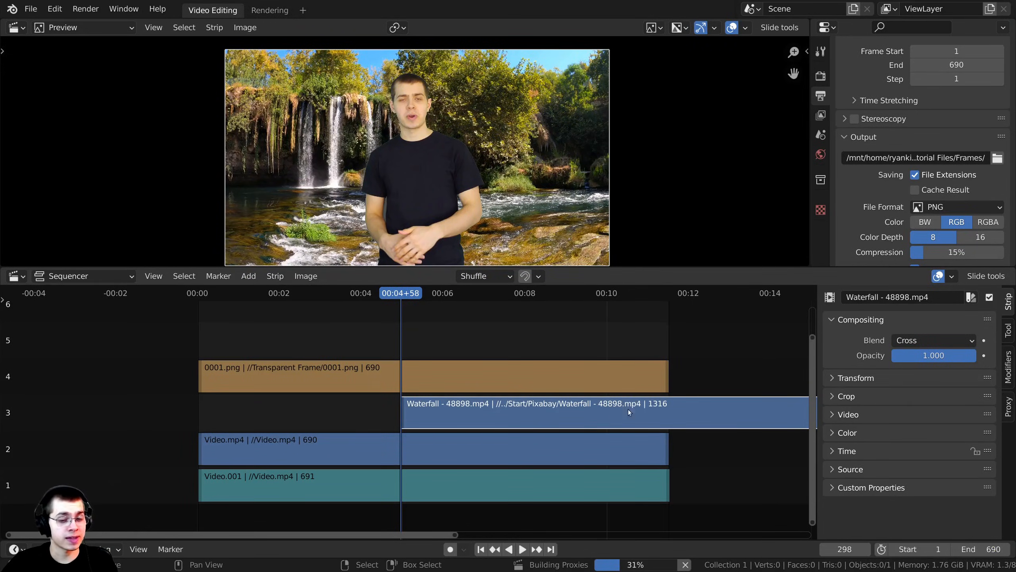
Step: Slide the waterfall strip along channel 3 to start slightly before the keyed footage, and play the composite
{"action": "key", "text": "g"}
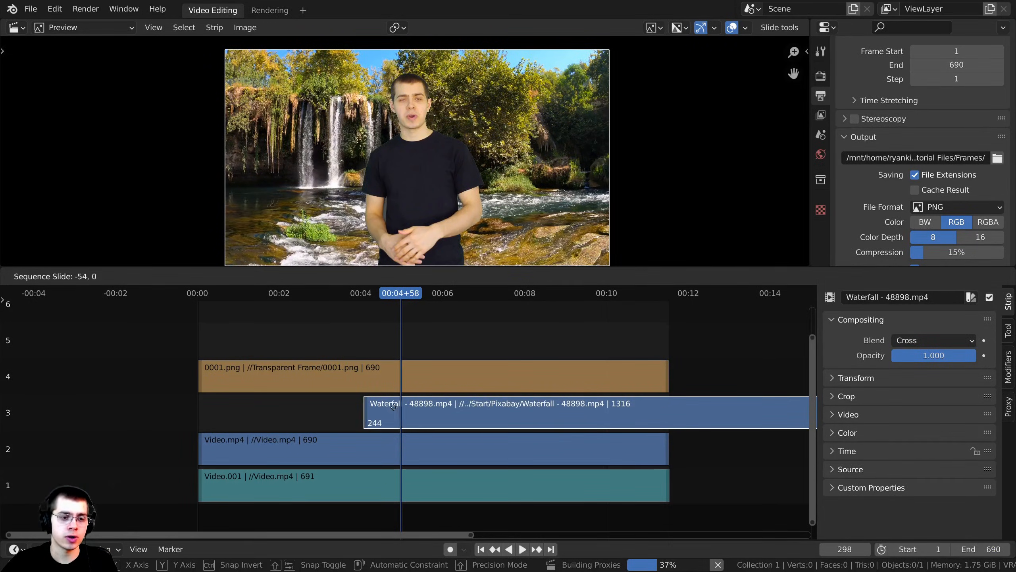
{"action": "left_click", "coordinate": [220, 409]}
{"action": "key", "text": "space"}
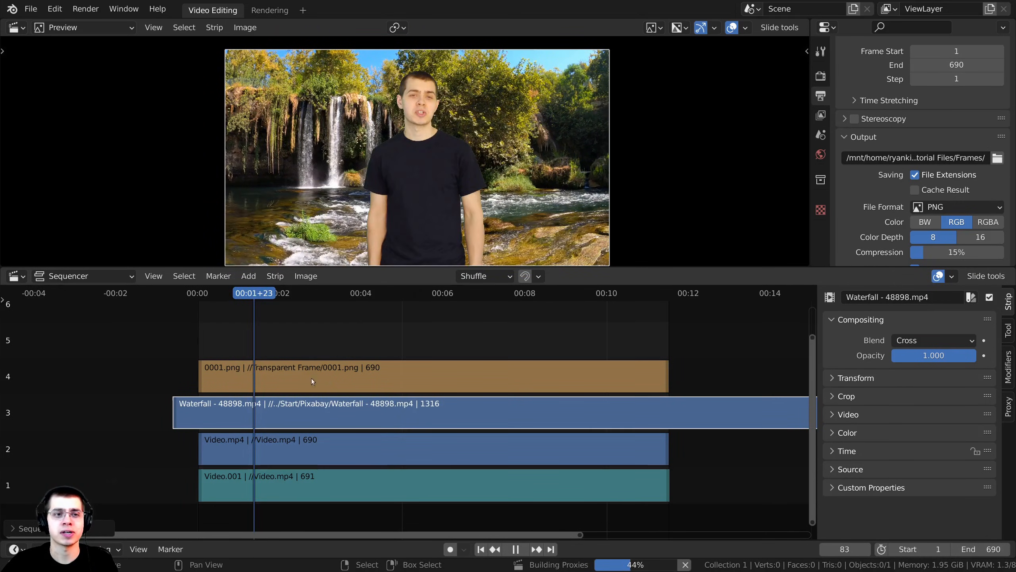
Step: Move the original Video.mp4 strip straight up from channel 2 to channel 5, above the PNG sequence
{"action": "scroll", "coordinate": [312, 379], "scroll_direction": "up", "scroll_amount": 1}
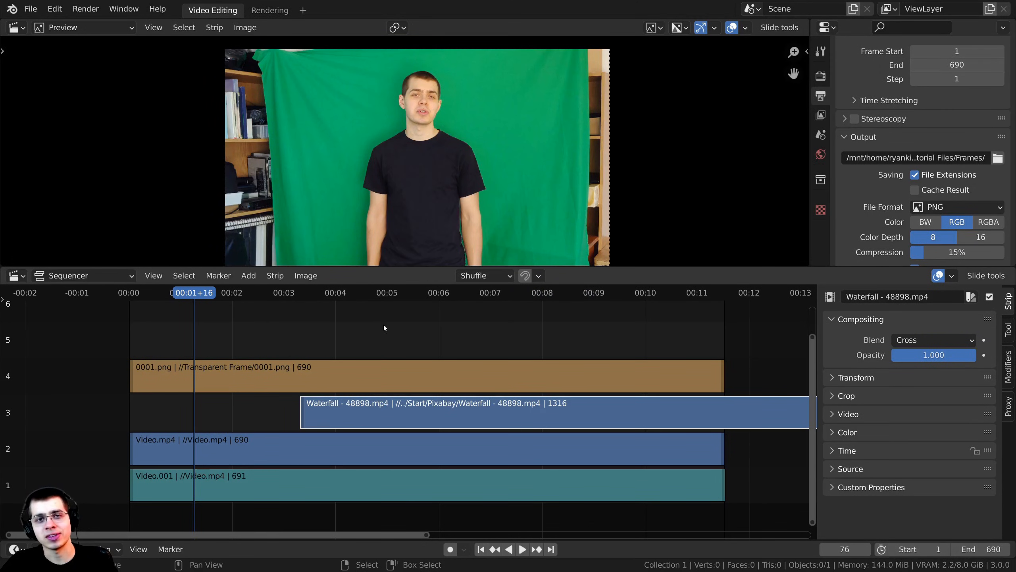
{"action": "left_click", "coordinate": [214, 448]}
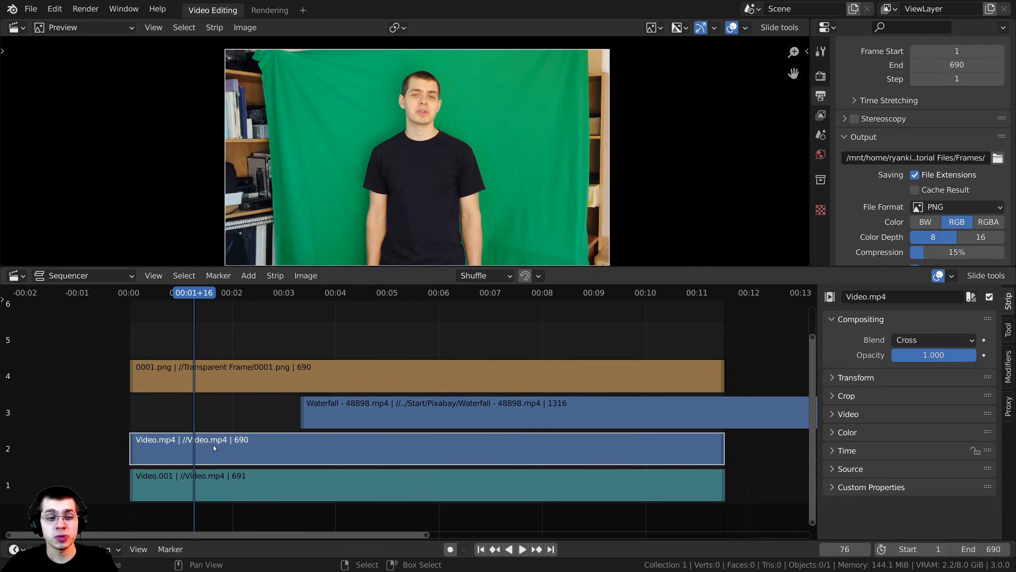
{"action": "middle_click_drag", "start_coordinate": [282, 464], "coordinate": [305, 471]}
{"action": "key", "text": "g"}
{"action": "key", "text": "y"}
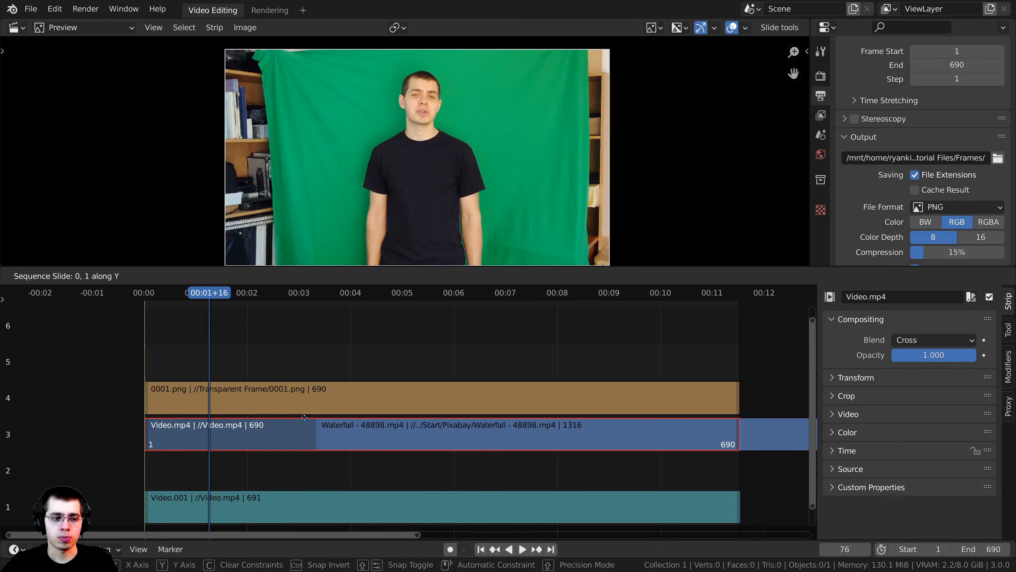
{"action": "left_click", "coordinate": [314, 365]}
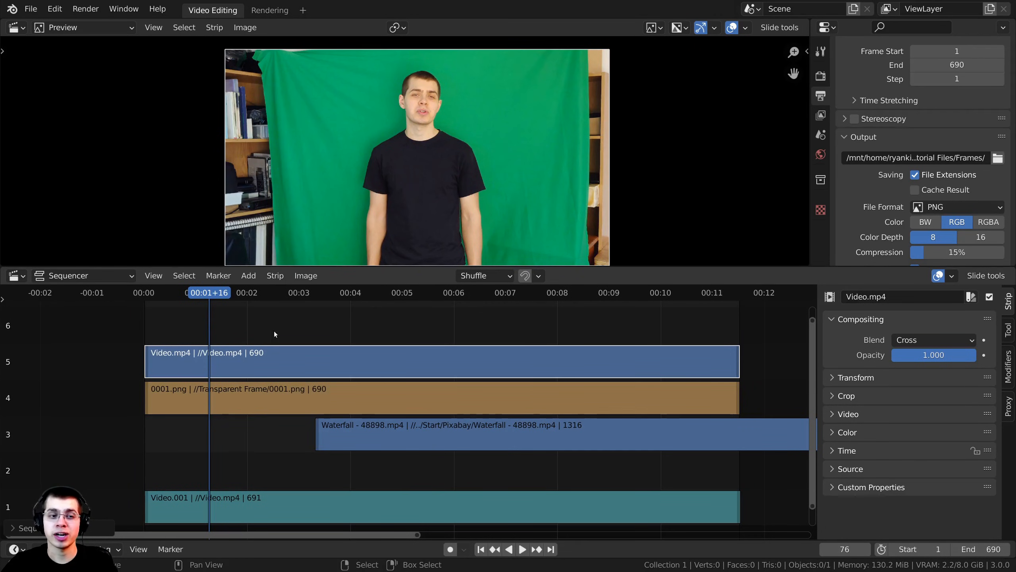
Step: Keyframe the Video.mp4 strip's opacity at 1.000 on frame 231, shortly after the waterfall strip begins
{"action": "key", "text": "space"}
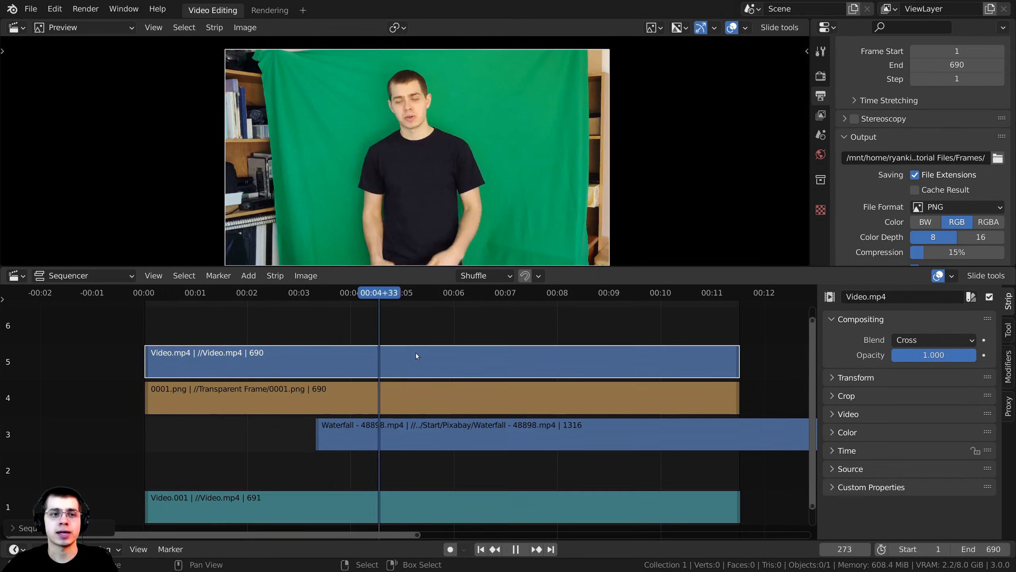
{"action": "left_click", "coordinate": [297, 321]}
{"action": "middle_click_drag", "start_coordinate": [297, 320], "coordinate": [329, 317]}
{"action": "scroll", "coordinate": [329, 317], "scroll_direction": "up", "scroll_amount": 1}
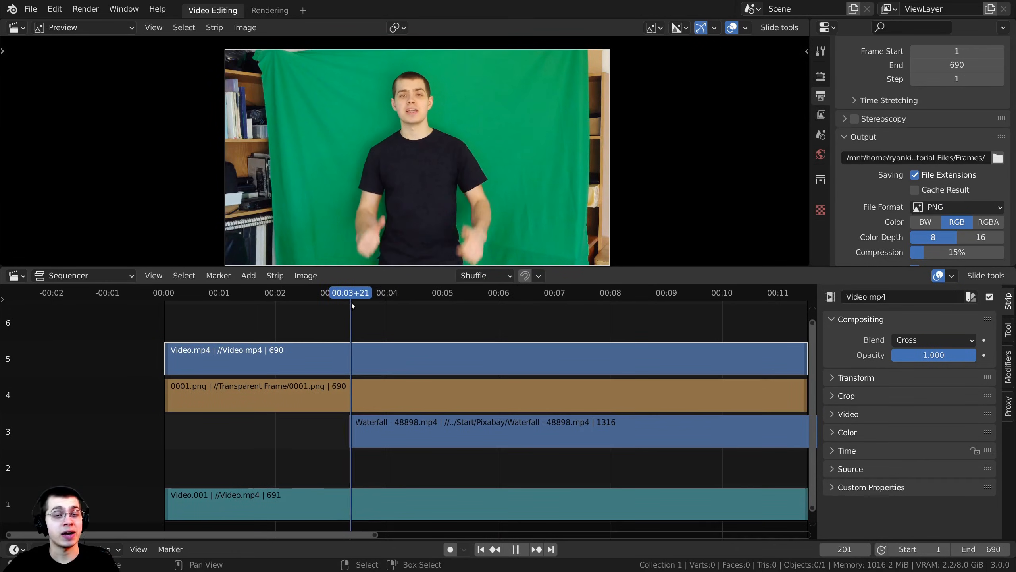
{"action": "key", "text": "space"}
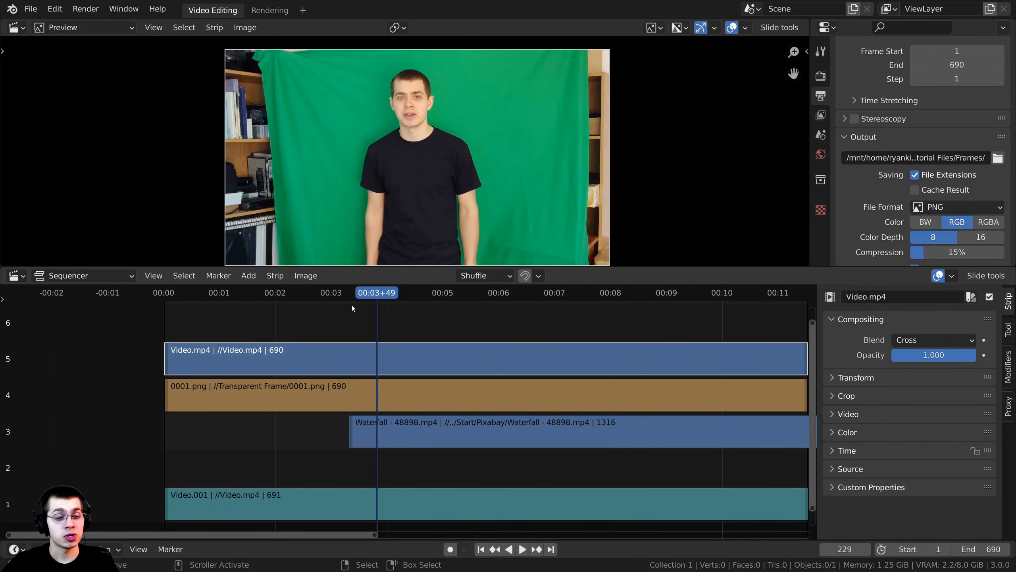
{"action": "left_click", "coordinate": [367, 292]}
{"action": "left_click_drag", "start_coordinate": [374, 298], "coordinate": [378, 295]}
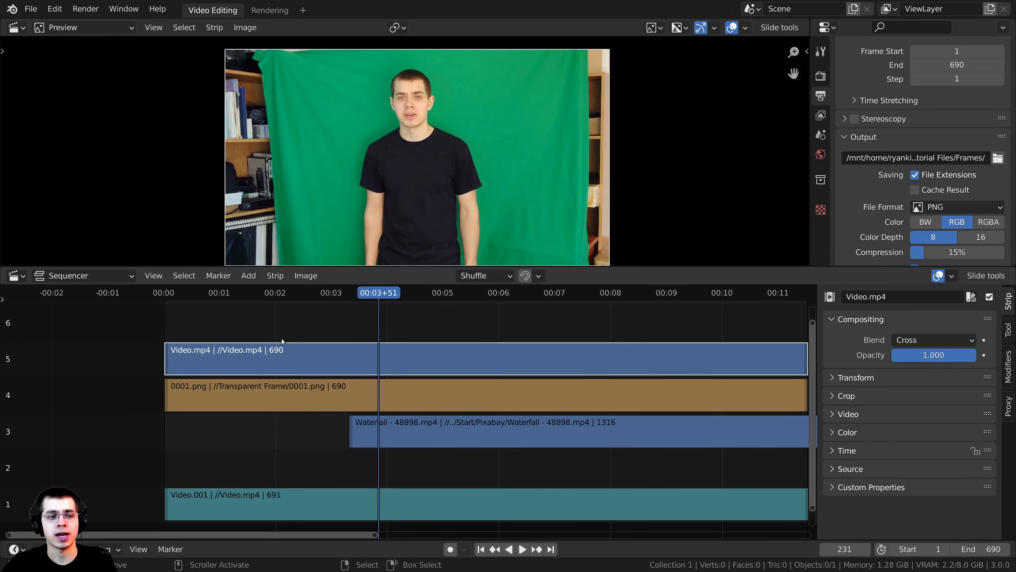
{"action": "left_click", "coordinate": [302, 391]}
{"action": "left_click", "coordinate": [302, 356]}
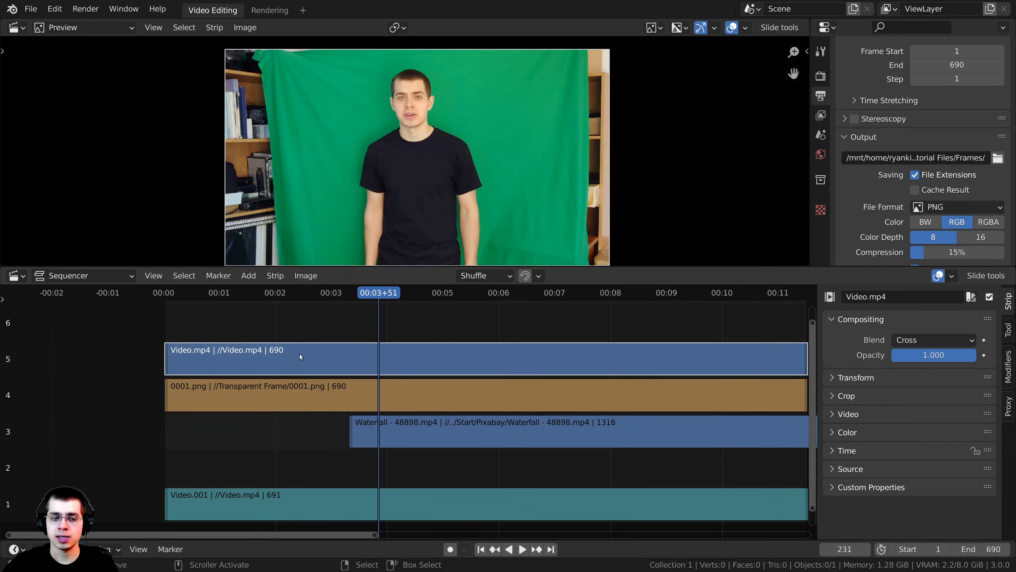
{"action": "double_click", "coordinate": [842, 320]}
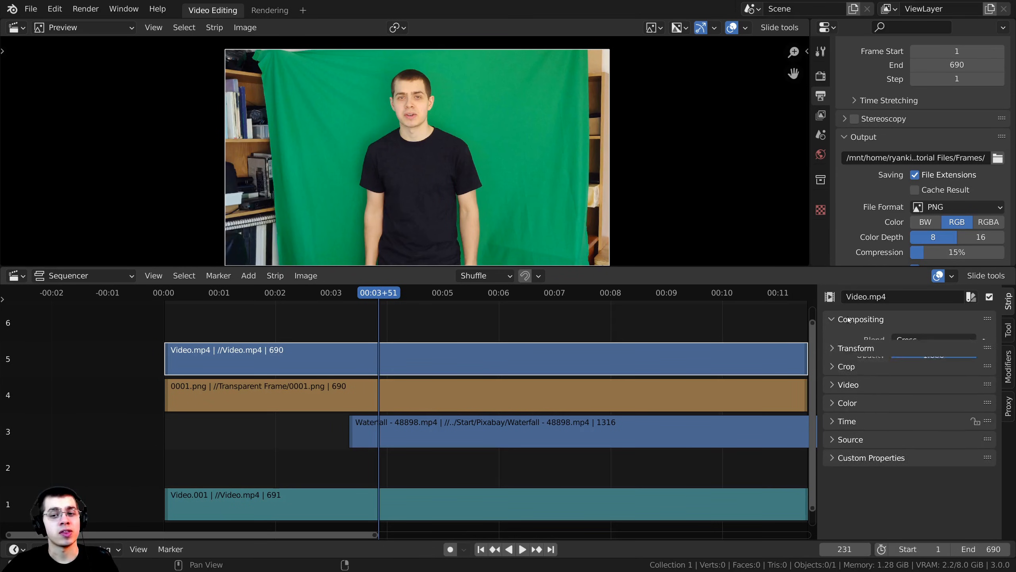
{"action": "left_click_drag", "start_coordinate": [934, 355], "coordinate": [976, 355]}
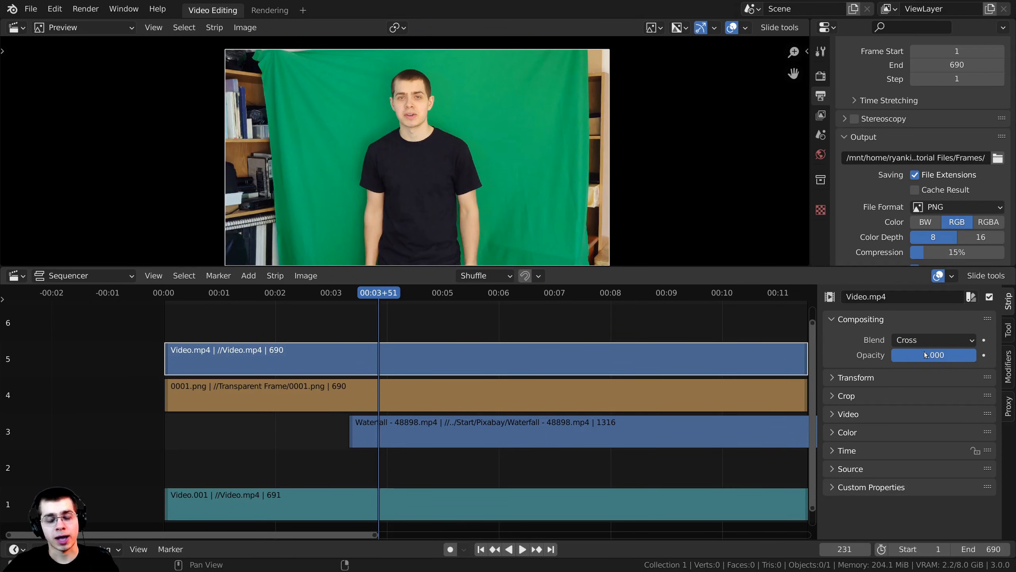
{"action": "key", "text": "i"}
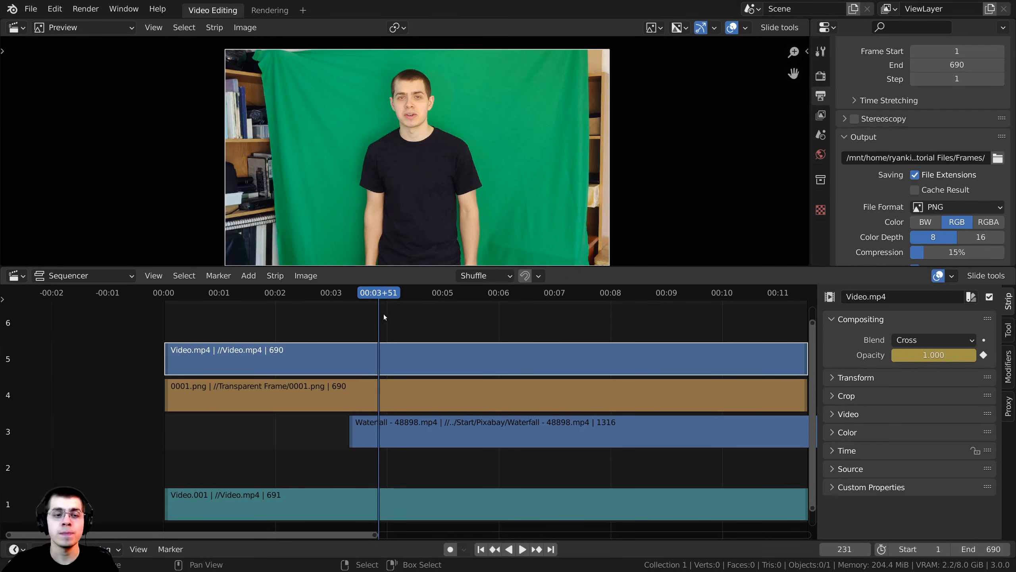
Step: Keyframe the Video.mp4 strip's opacity at 0.000 on frame 303 to fade out the green screen footage
{"action": "key", "text": "space"}
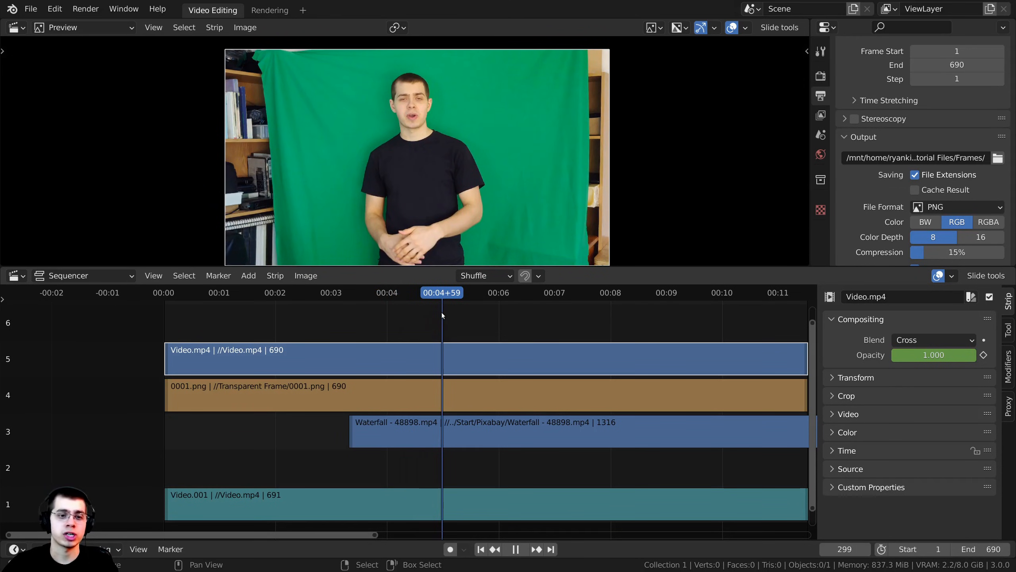
{"action": "key", "text": "space"}
{"action": "left_click_drag", "start_coordinate": [443, 325], "coordinate": [446, 324]}
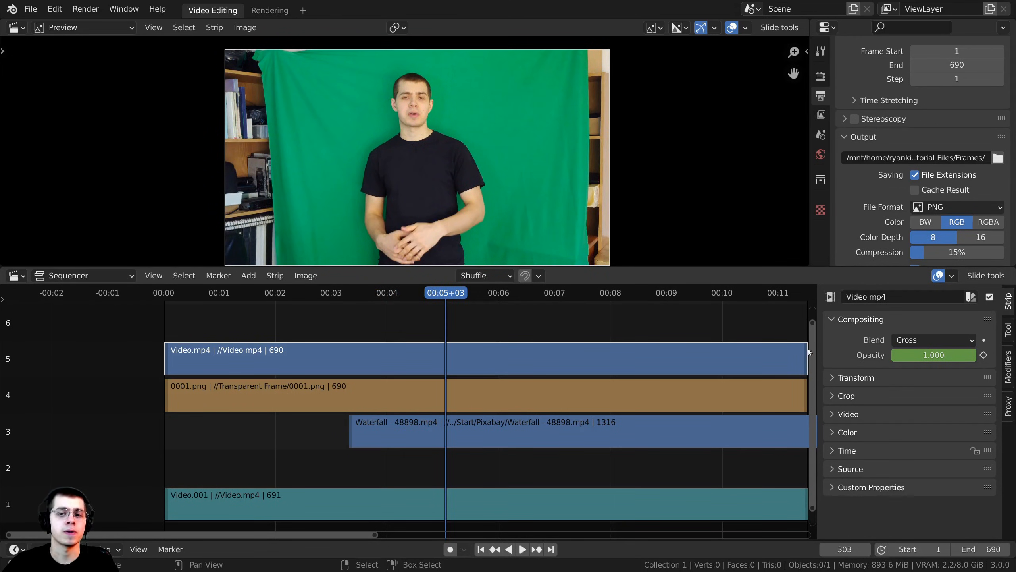
{"action": "left_click_drag", "start_coordinate": [950, 355], "coordinate": [926, 359]}
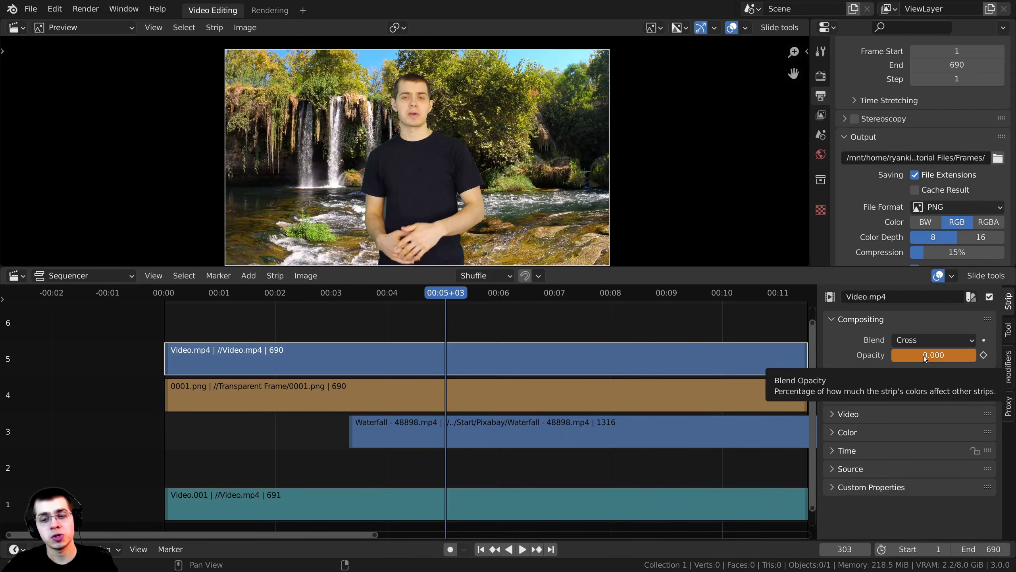
{"action": "key", "text": "i"}
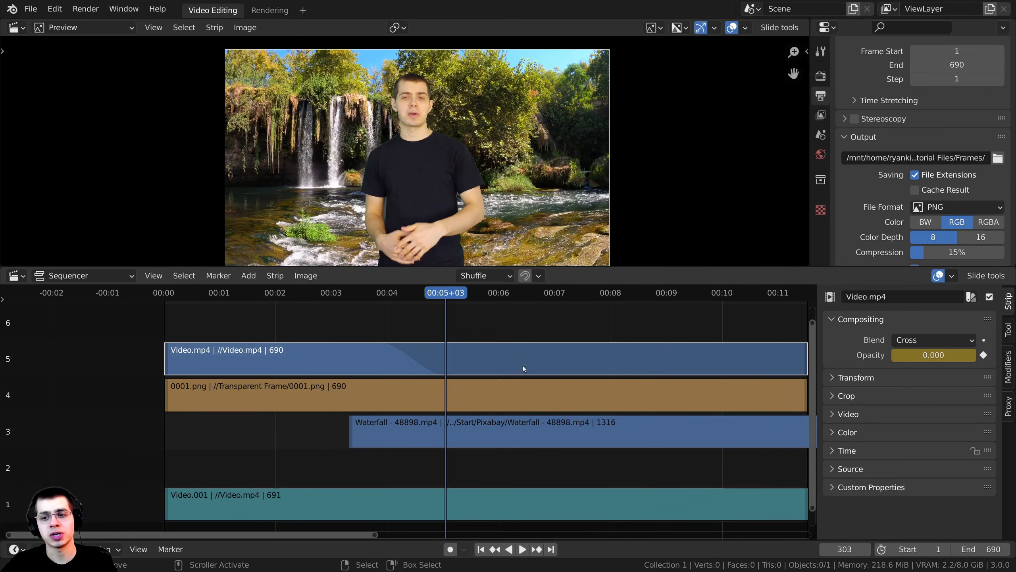
Step: Play the section around the opacity fade to check the transition from the original footage to the waterfall composite
{"action": "scroll", "coordinate": [393, 340], "scroll_direction": "up", "scroll_amount": 3}
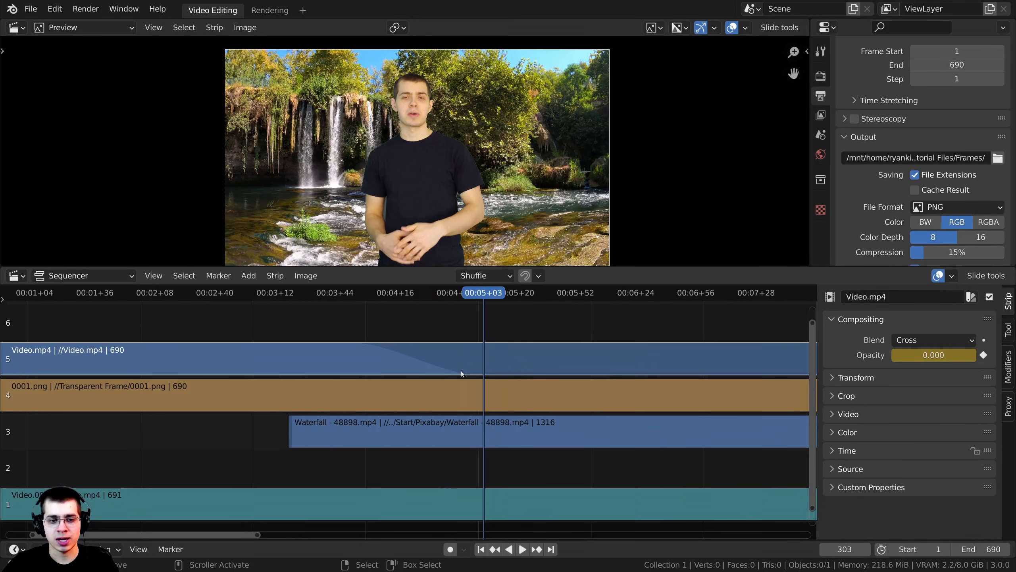
{"action": "left_click_drag", "start_coordinate": [434, 341], "coordinate": [361, 321]}
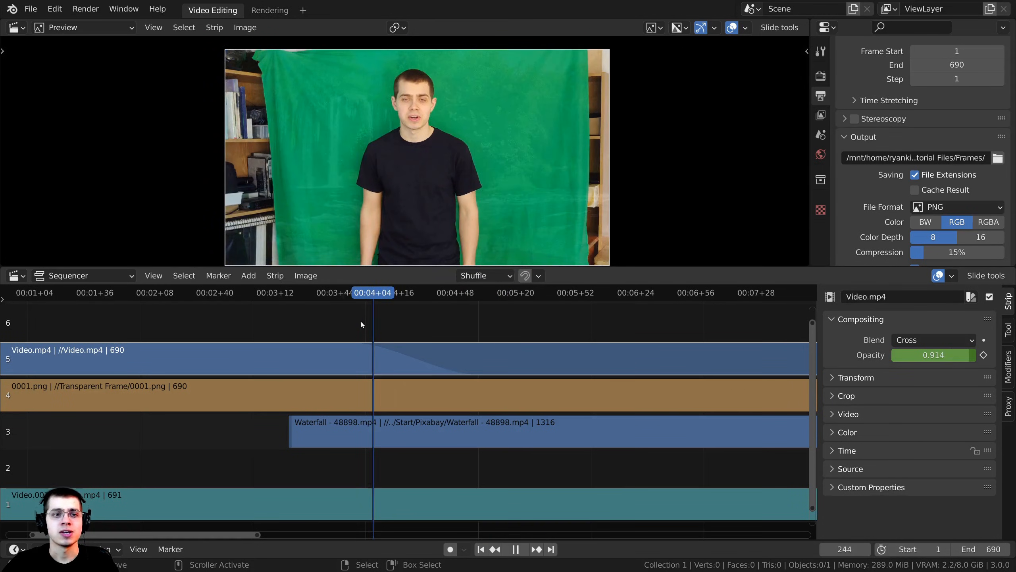
{"action": "key", "text": "space"}
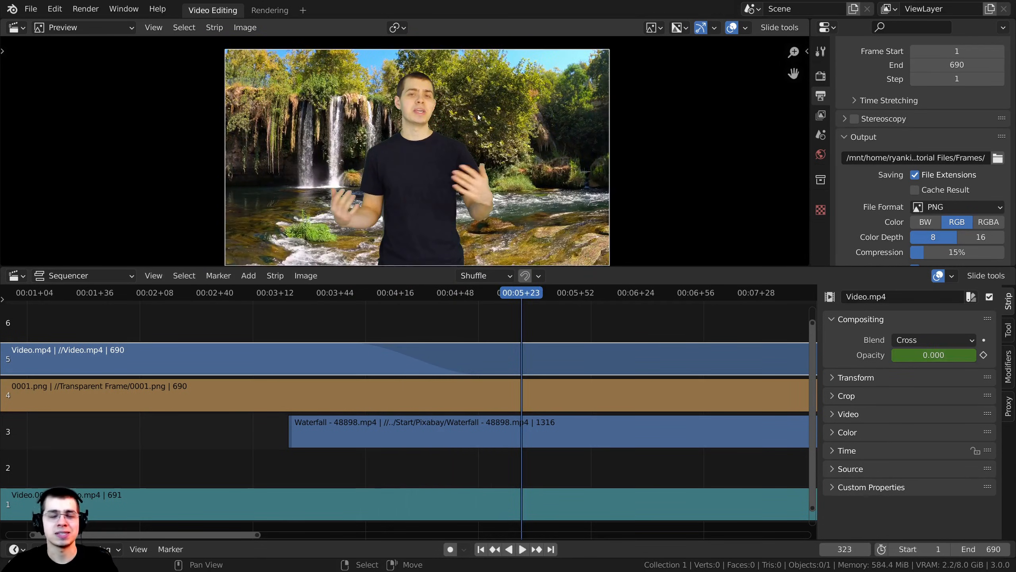
{"action": "key", "text": "space"}
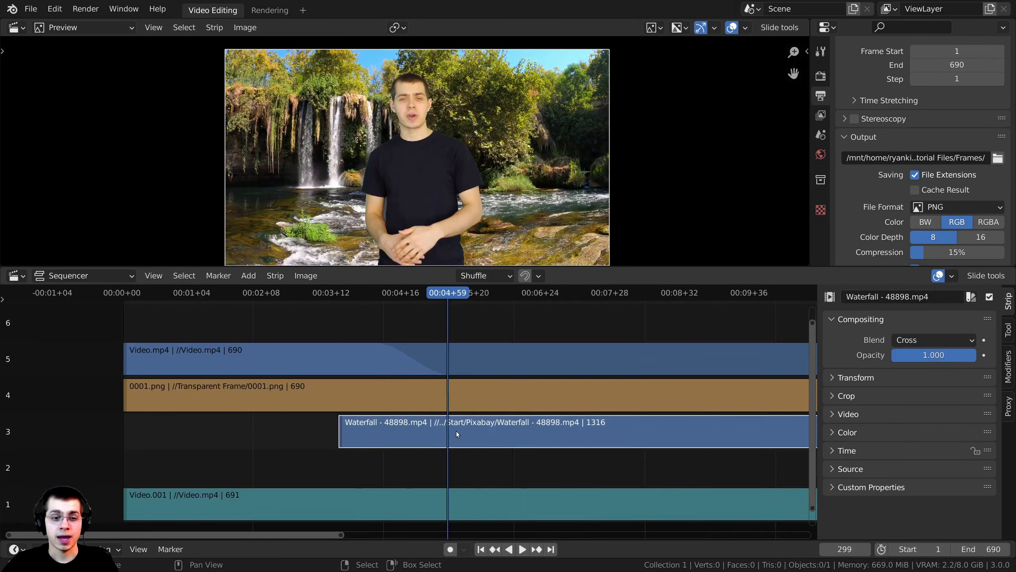
Step: Move the waterfall strip slightly earlier on channel 3 and play the fade again from about frame 235
{"action": "scroll", "coordinate": [456, 430], "scroll_direction": "down", "scroll_amount": 5}
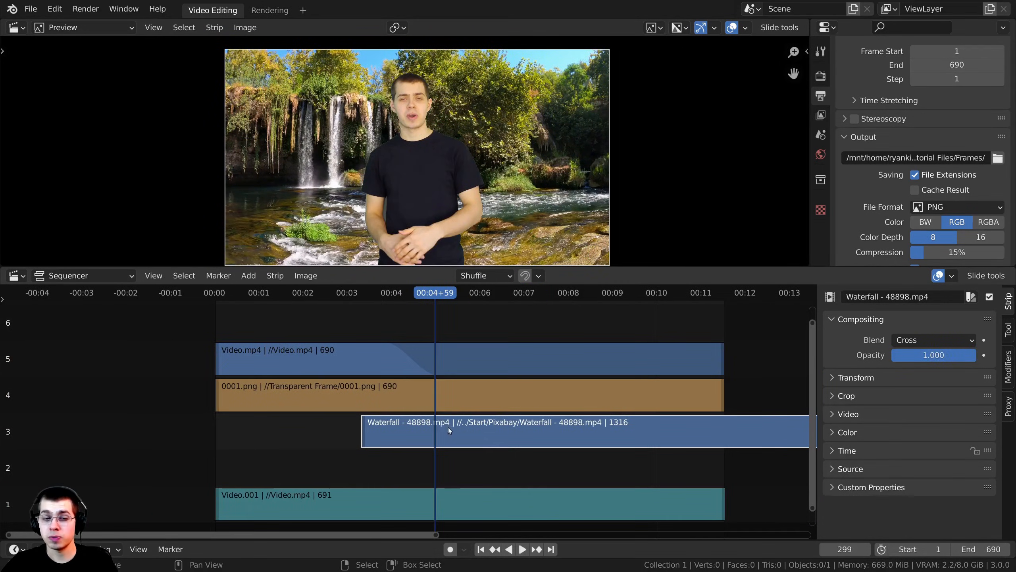
{"action": "key", "text": "g"}
{"action": "left_click", "coordinate": [436, 426]}
{"action": "left_click", "coordinate": [387, 343]}
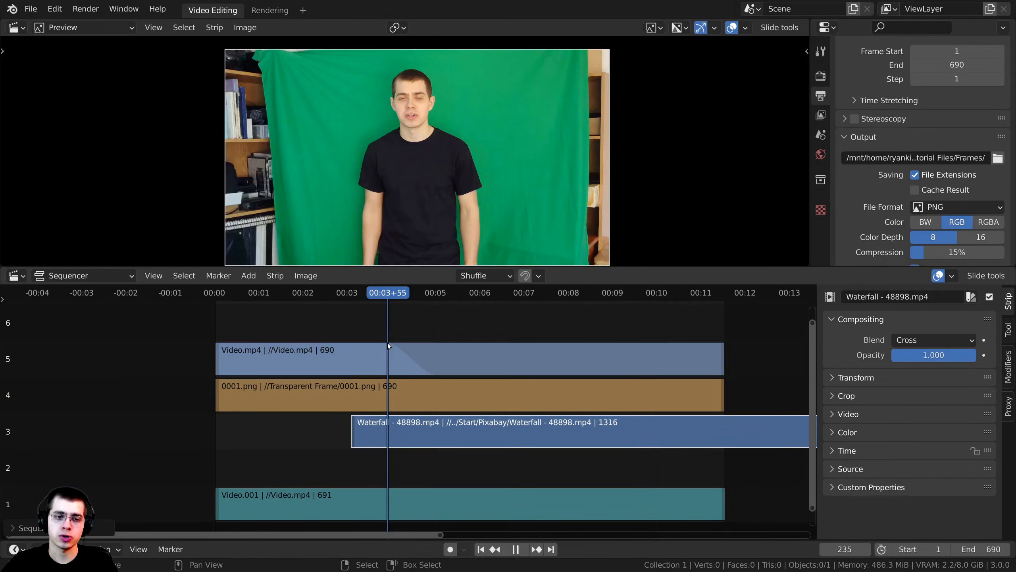
{"action": "key", "text": "space"}
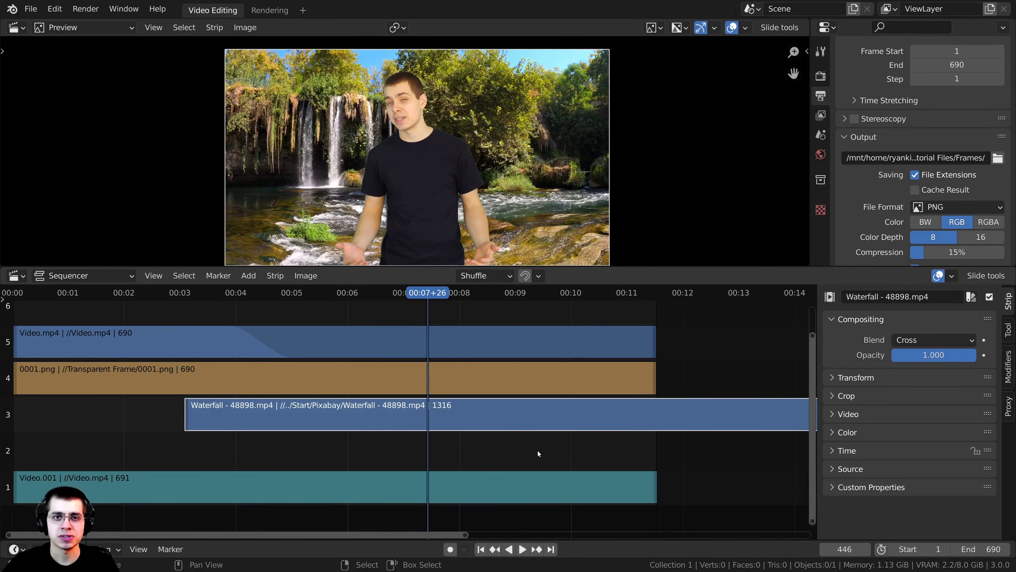
Step: Set the render output folder to Tutorial Files and the output file format to FFmpeg Video
{"action": "scroll", "coordinate": [596, 97], "scroll_direction": "down", "scroll_amount": 2}
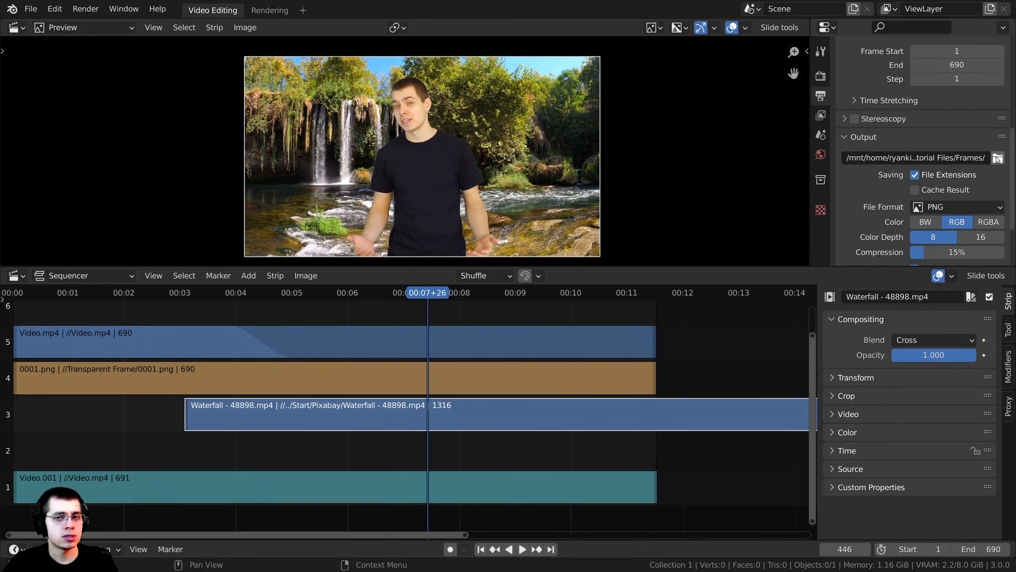
{"action": "left_click", "coordinate": [998, 158]}
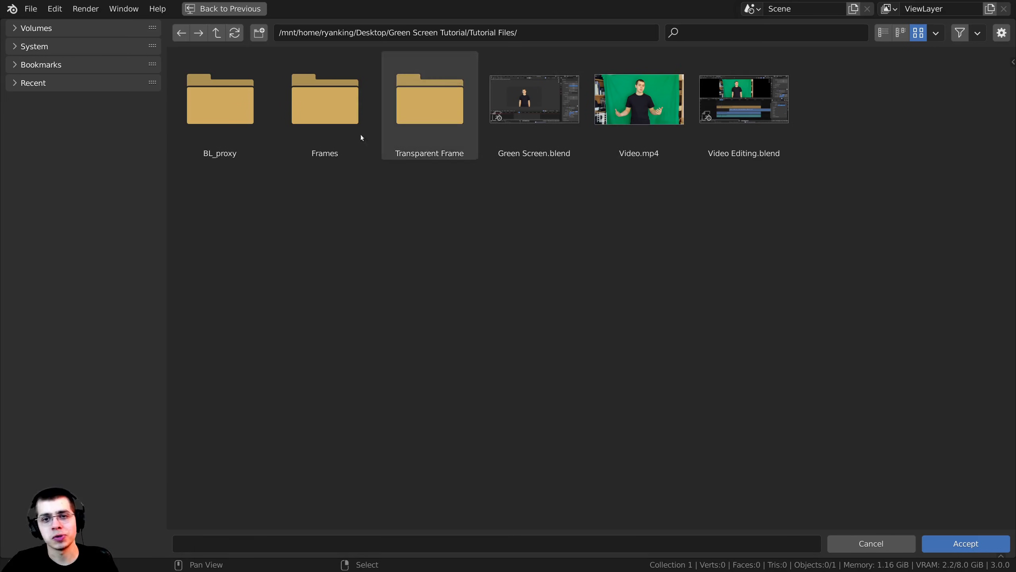
{"action": "left_click", "coordinate": [965, 543]}
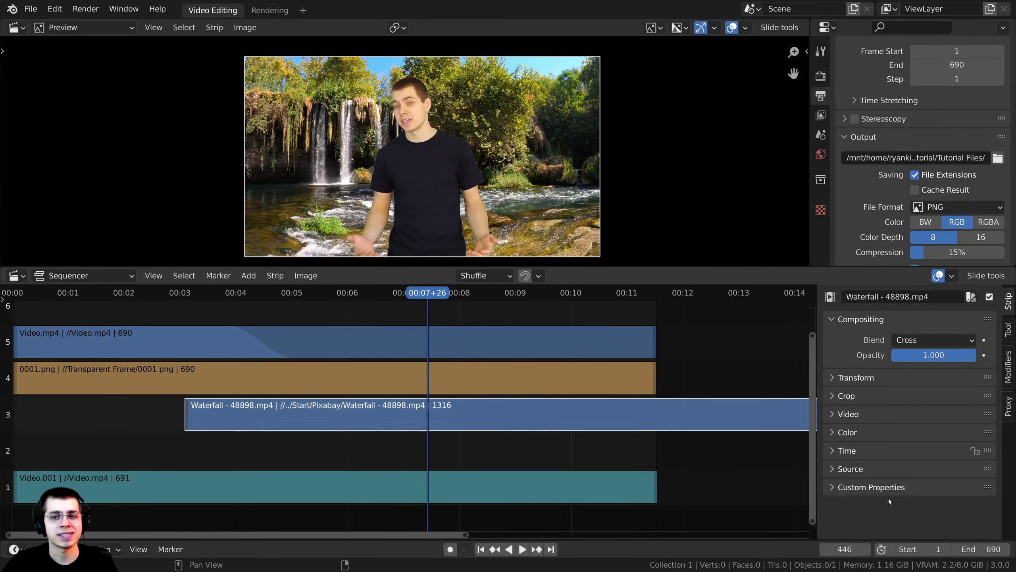
{"action": "scroll", "coordinate": [941, 116], "scroll_direction": "down", "scroll_amount": 3}
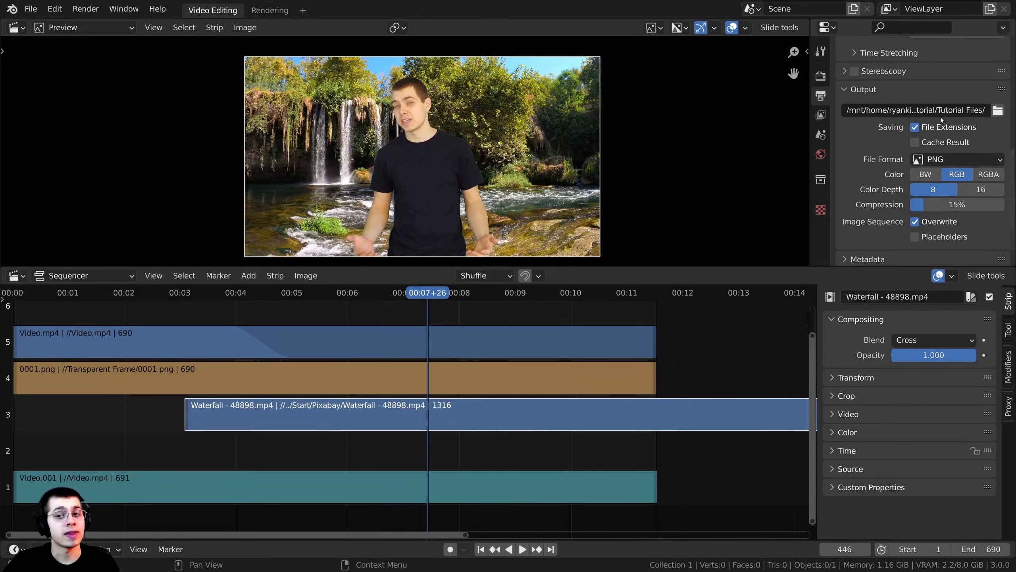
{"action": "left_click", "coordinate": [954, 159]}
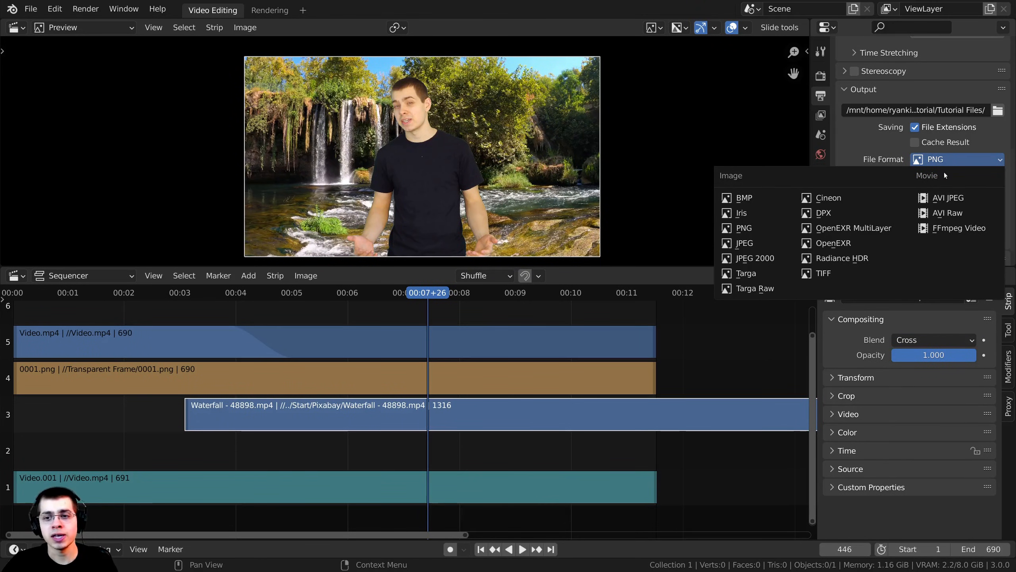
{"action": "left_click", "coordinate": [955, 229]}
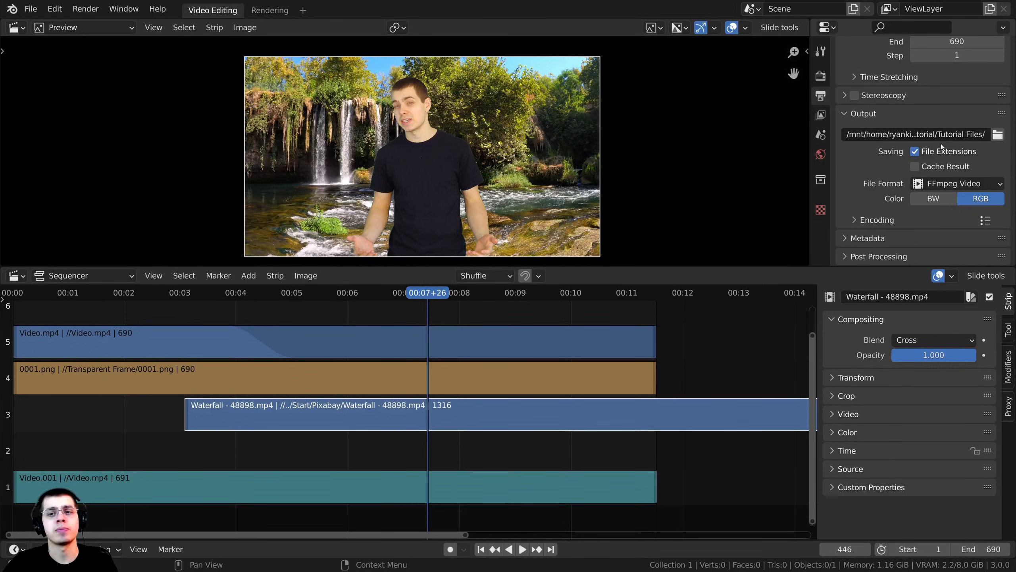
Step: Expand the encoding settings and review the container, video codec, output quality and audio codec
{"action": "left_click", "coordinate": [837, 218]}
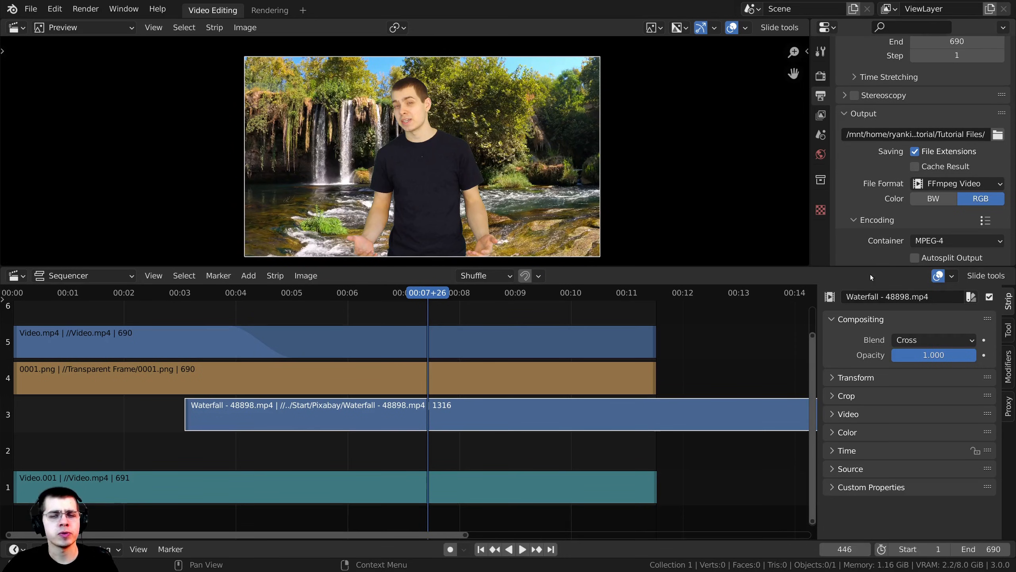
{"action": "scroll", "coordinate": [880, 180], "scroll_direction": "down", "scroll_amount": 5}
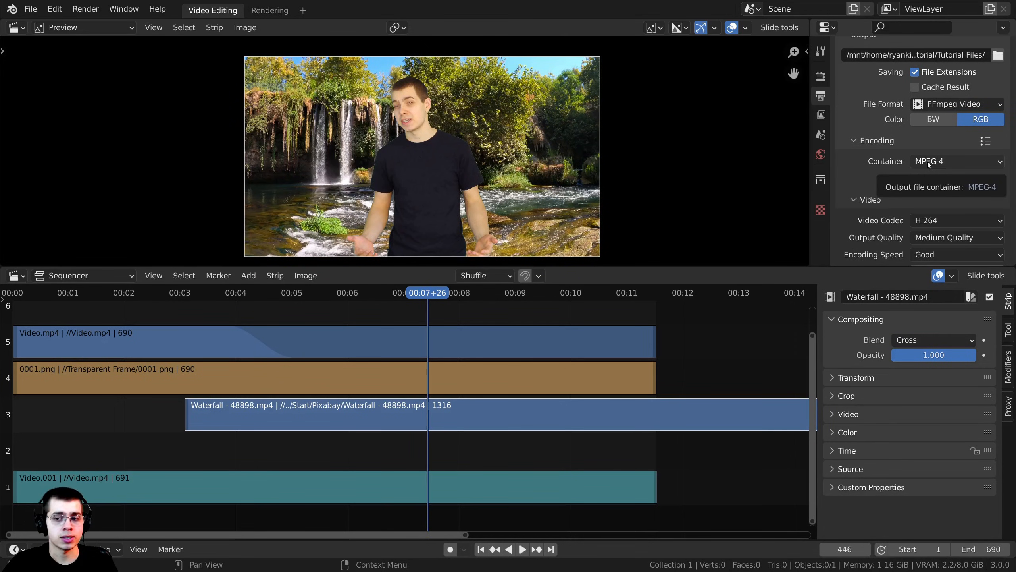
{"action": "scroll", "coordinate": [928, 162], "scroll_direction": "down", "scroll_amount": 3}
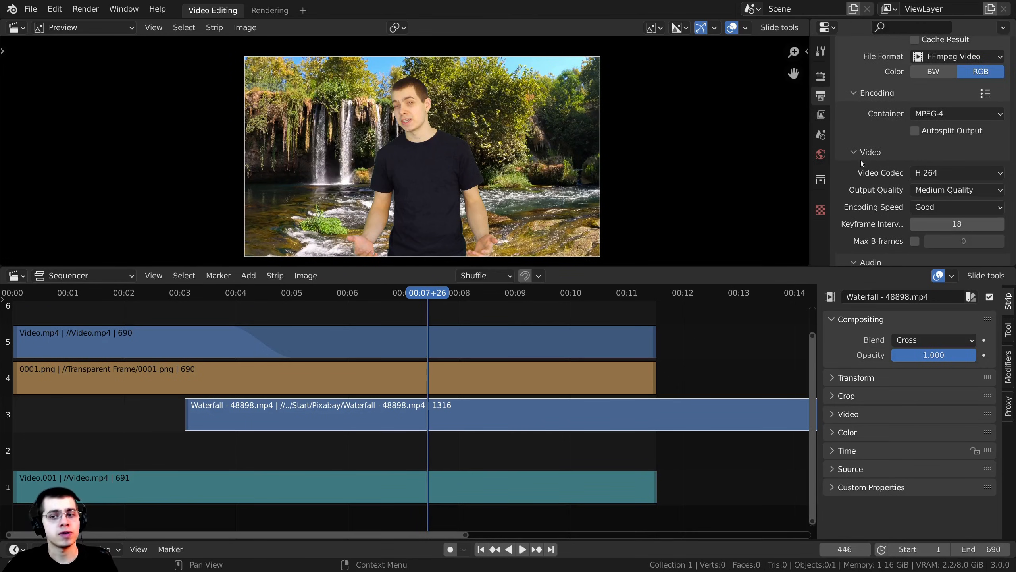
{"action": "scroll", "coordinate": [942, 174], "scroll_direction": "down", "scroll_amount": 1}
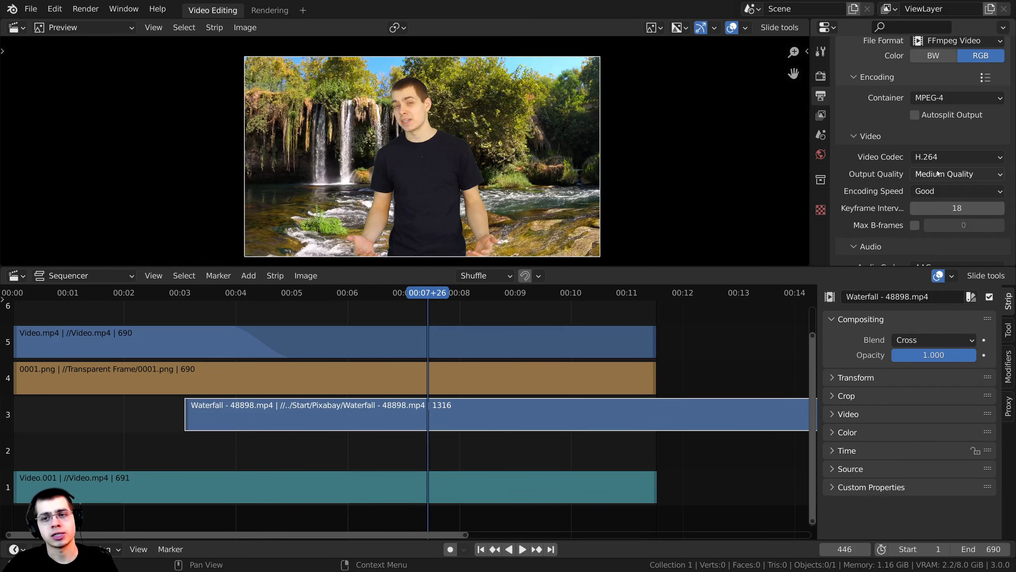
{"action": "scroll", "coordinate": [937, 173], "scroll_direction": "down", "scroll_amount": 4}
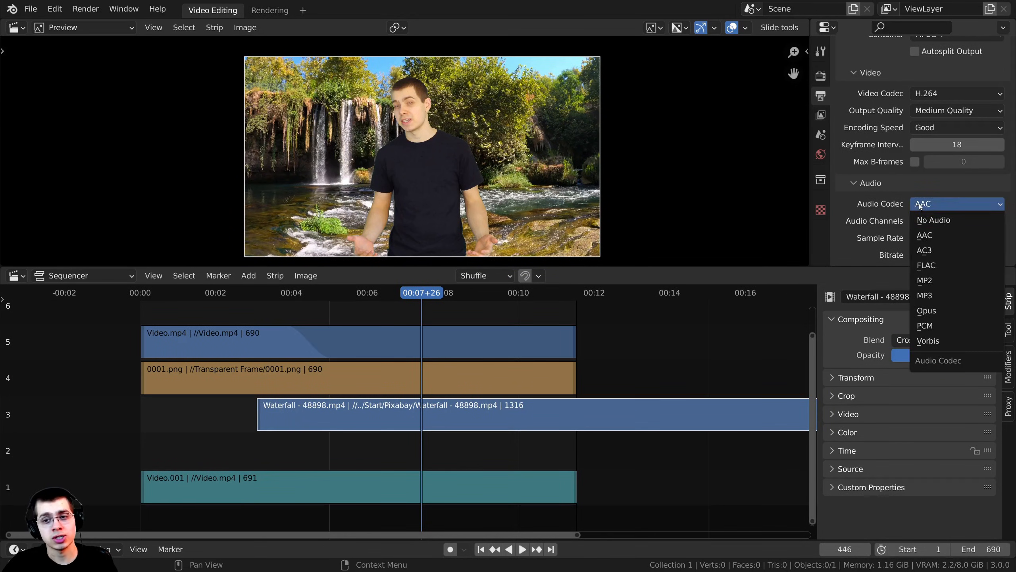
{"action": "left_click", "coordinate": [919, 203]}
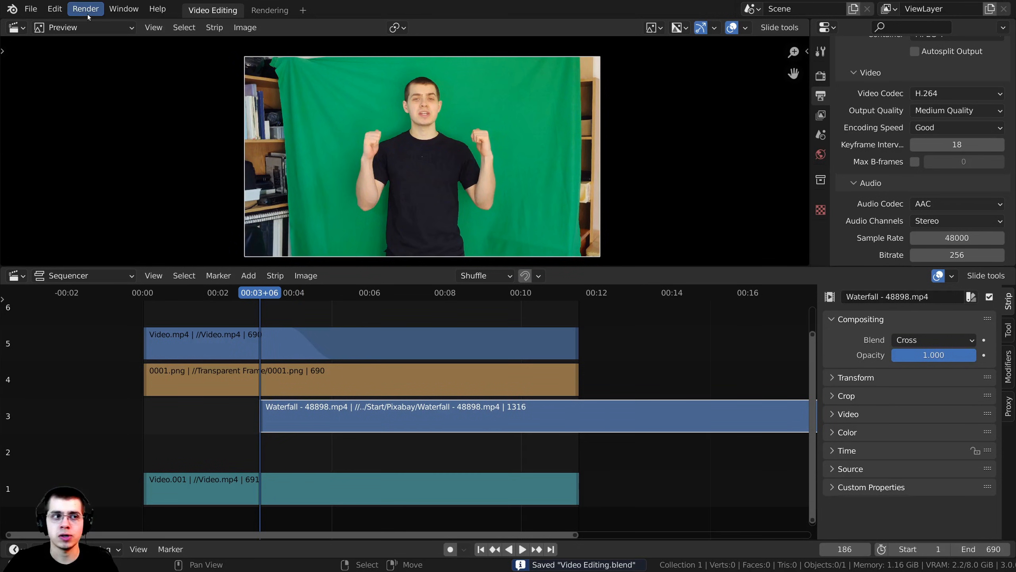
Step: Render the whole sequence as an animation
{"action": "left_click", "coordinate": [87, 11]}
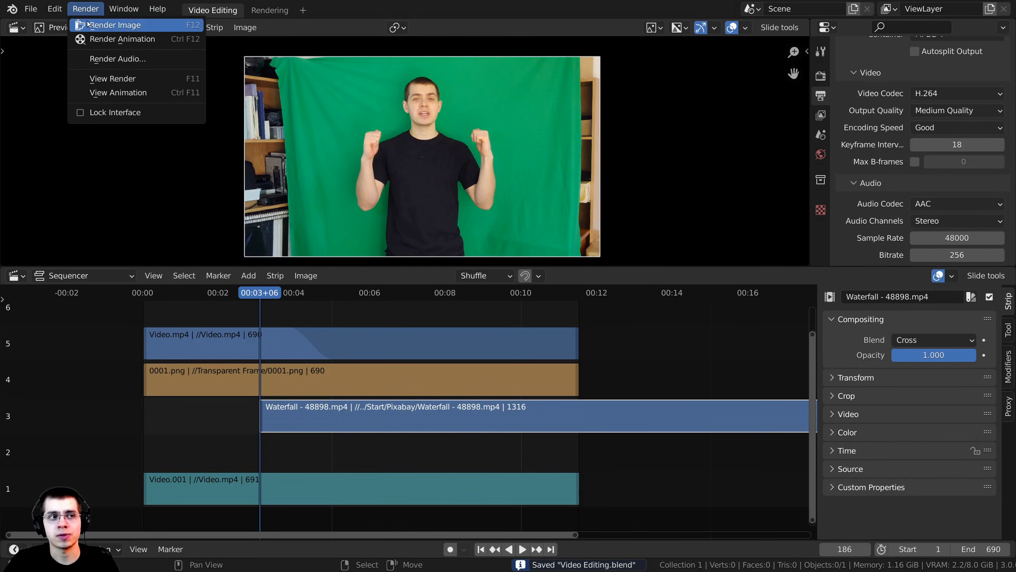
{"action": "left_click", "coordinate": [136, 42]}
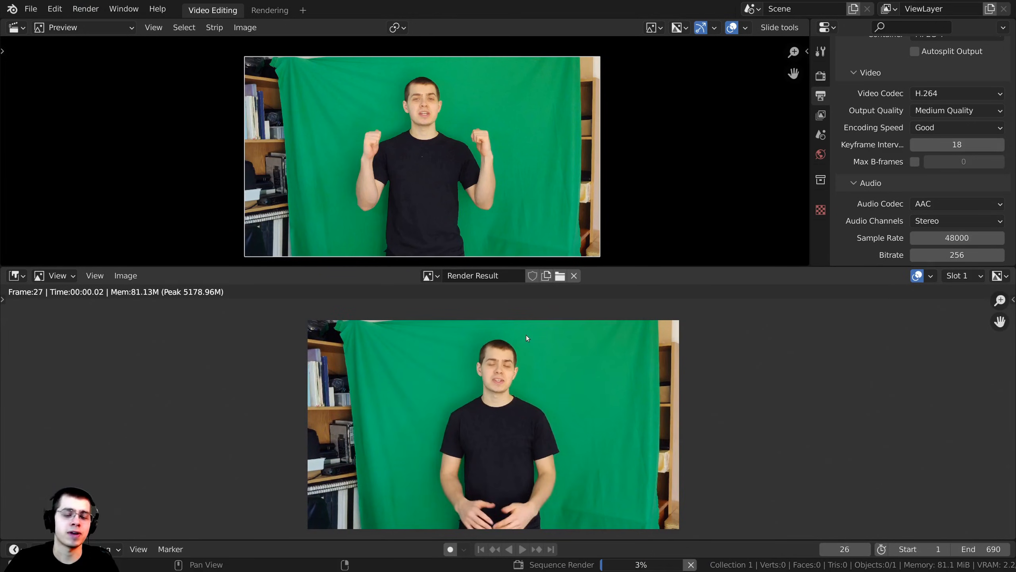